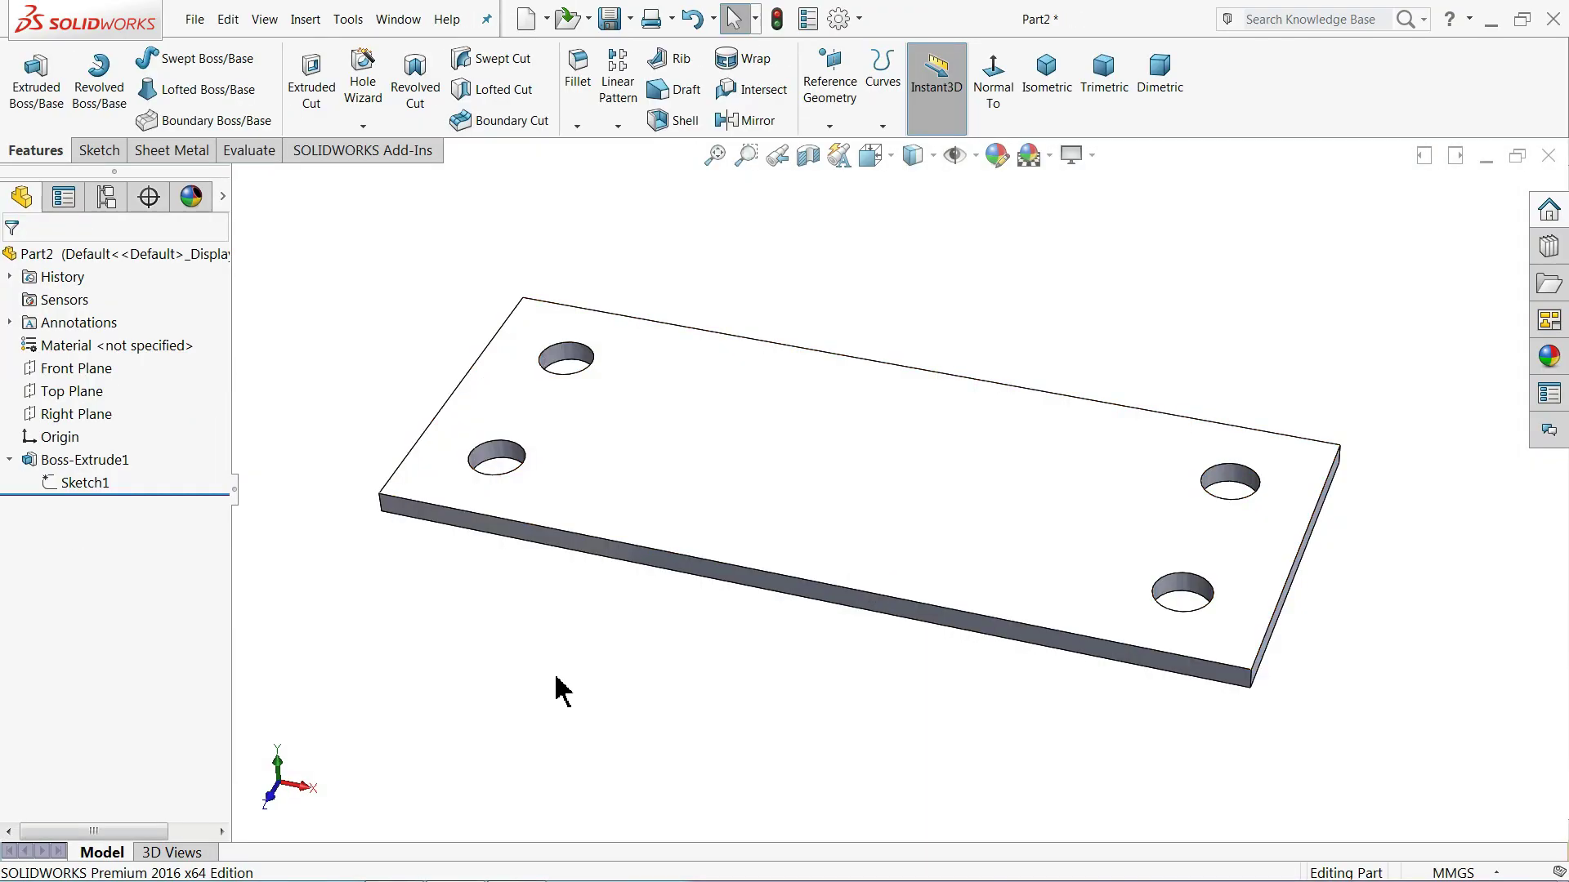
Examine the dimensions of the plate's base sketch in normal and isometric views.
middle_drag(665, 473, 488, 492)
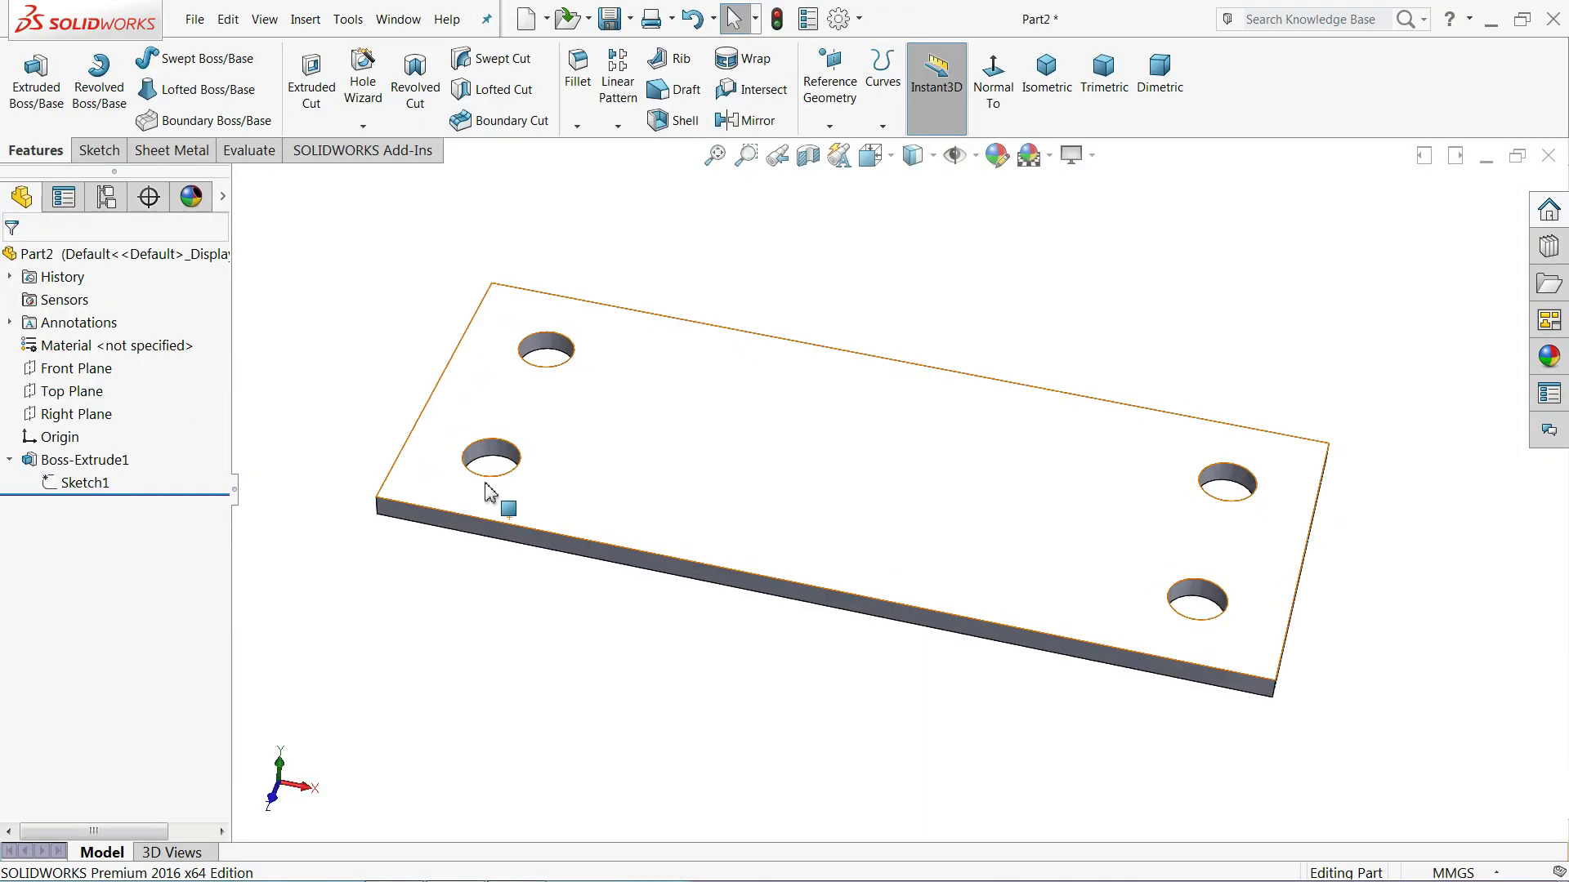
click(74, 483)
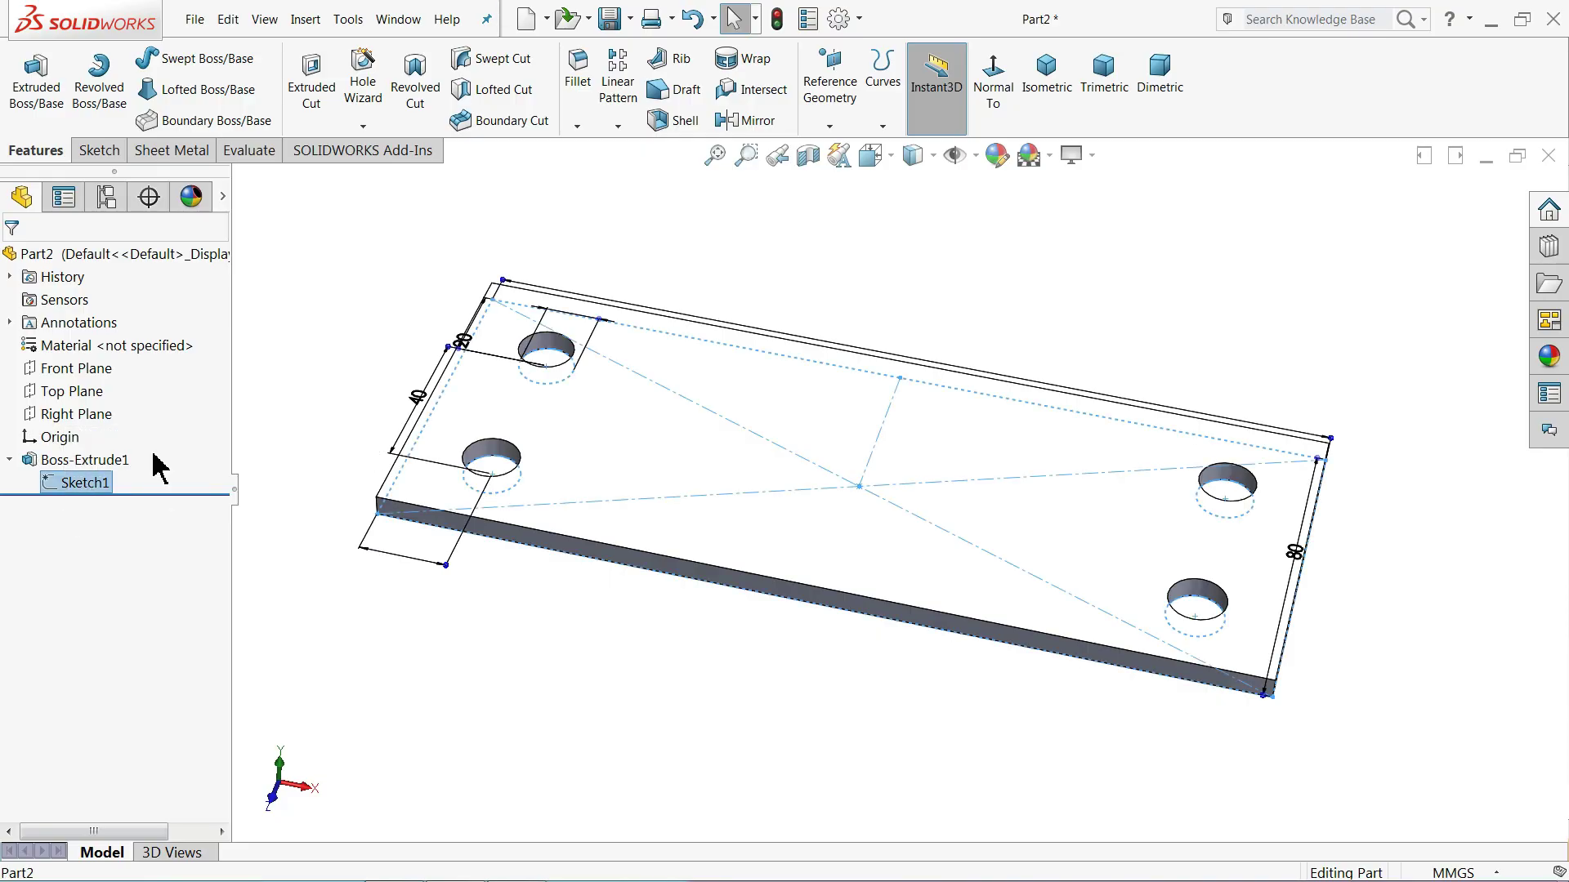
click(992, 82)
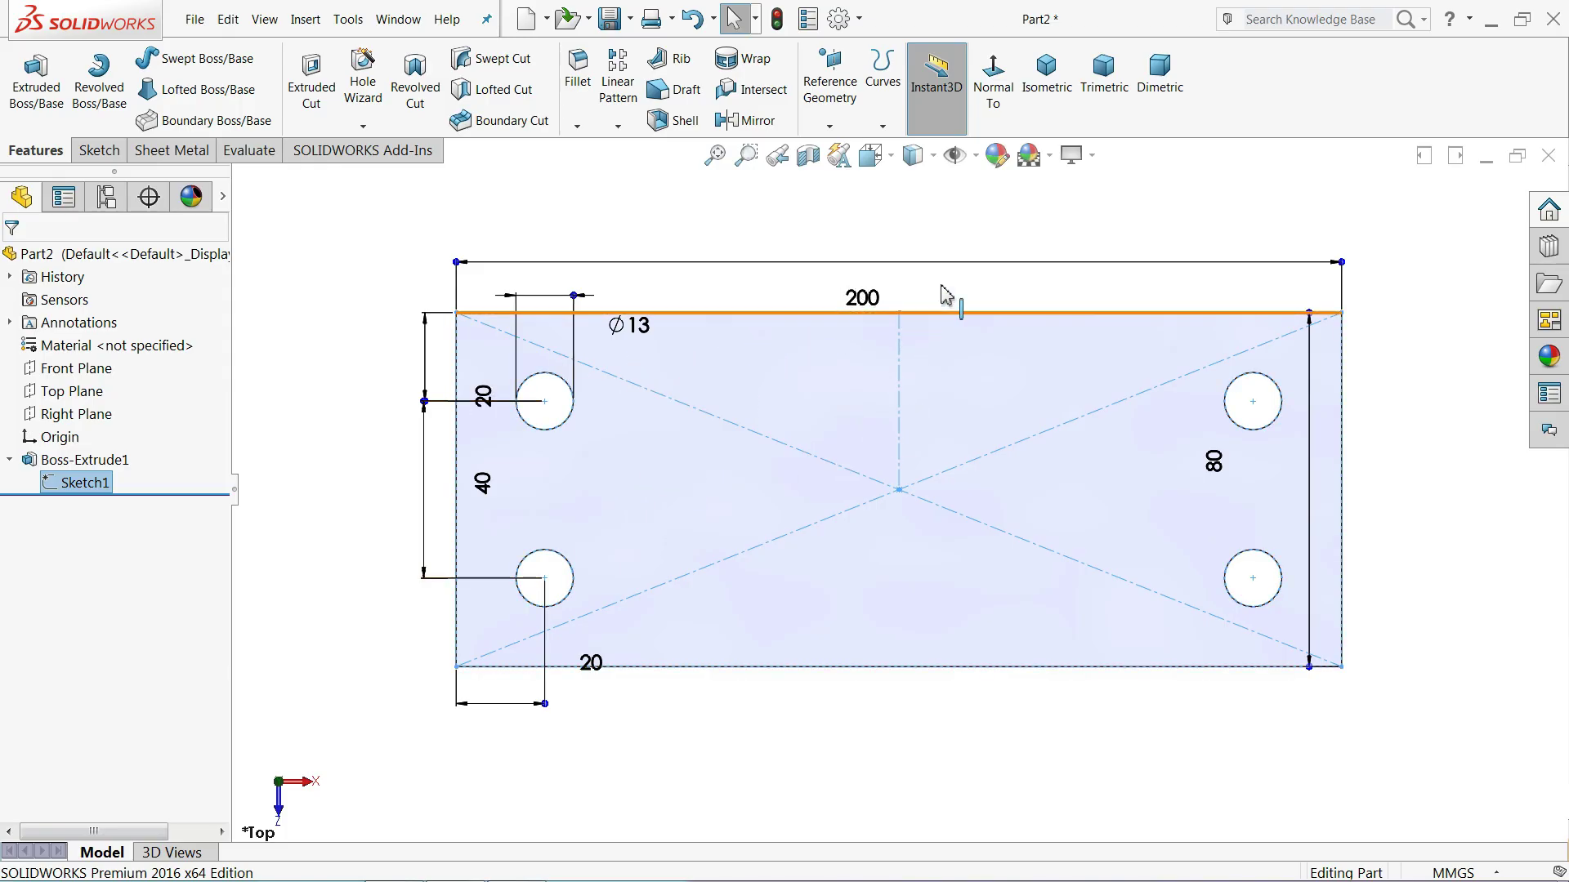
click(1044, 87)
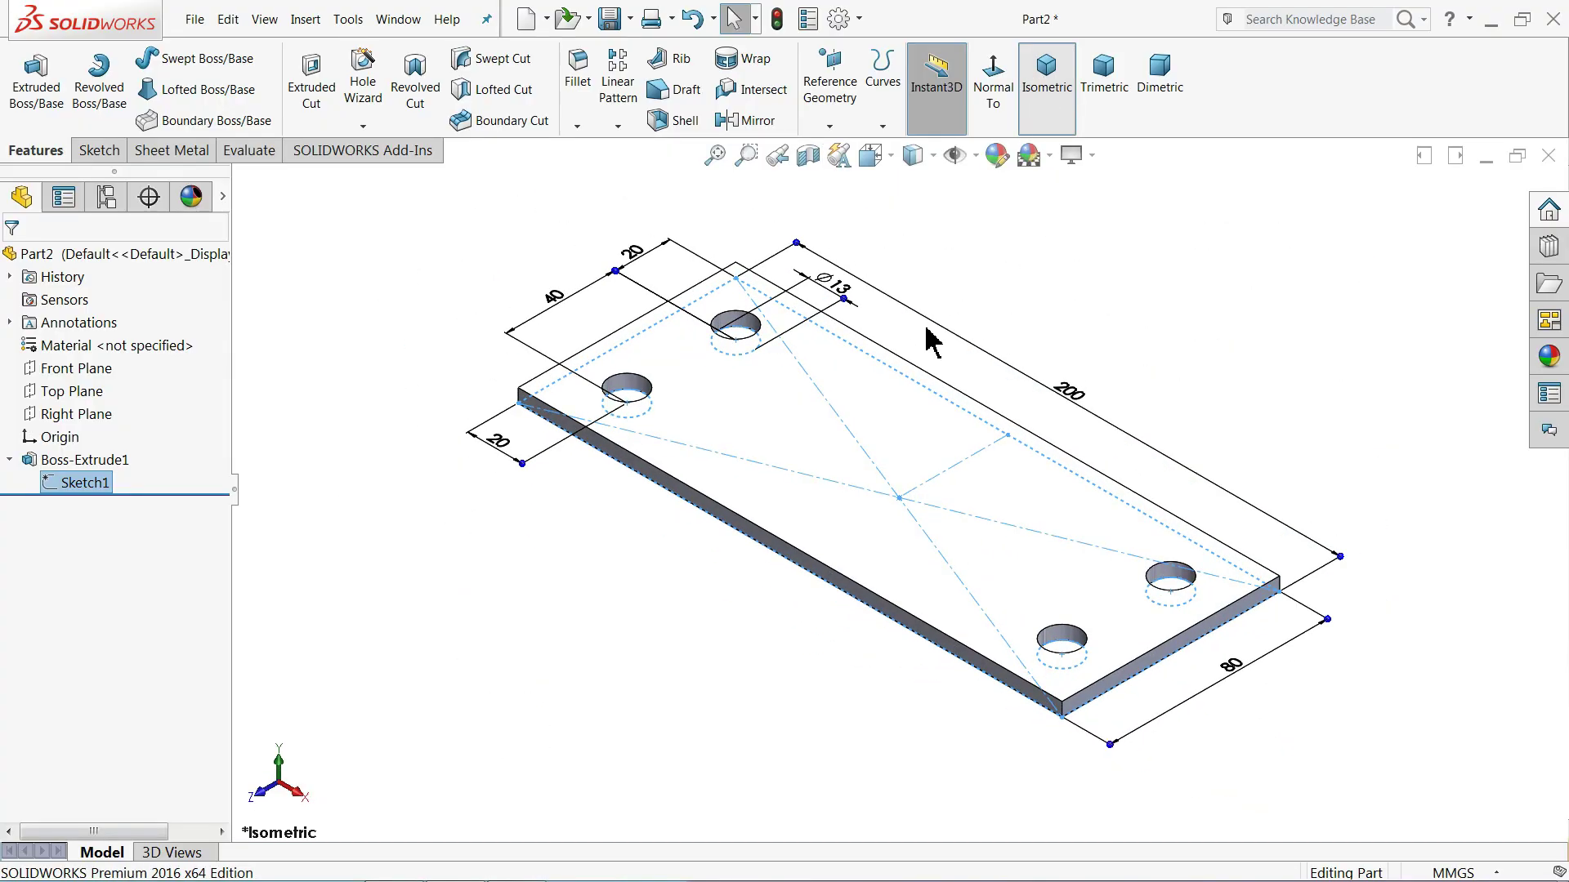
middle_drag(548, 551, 581, 546)
scroll(841, 560, down, 2)
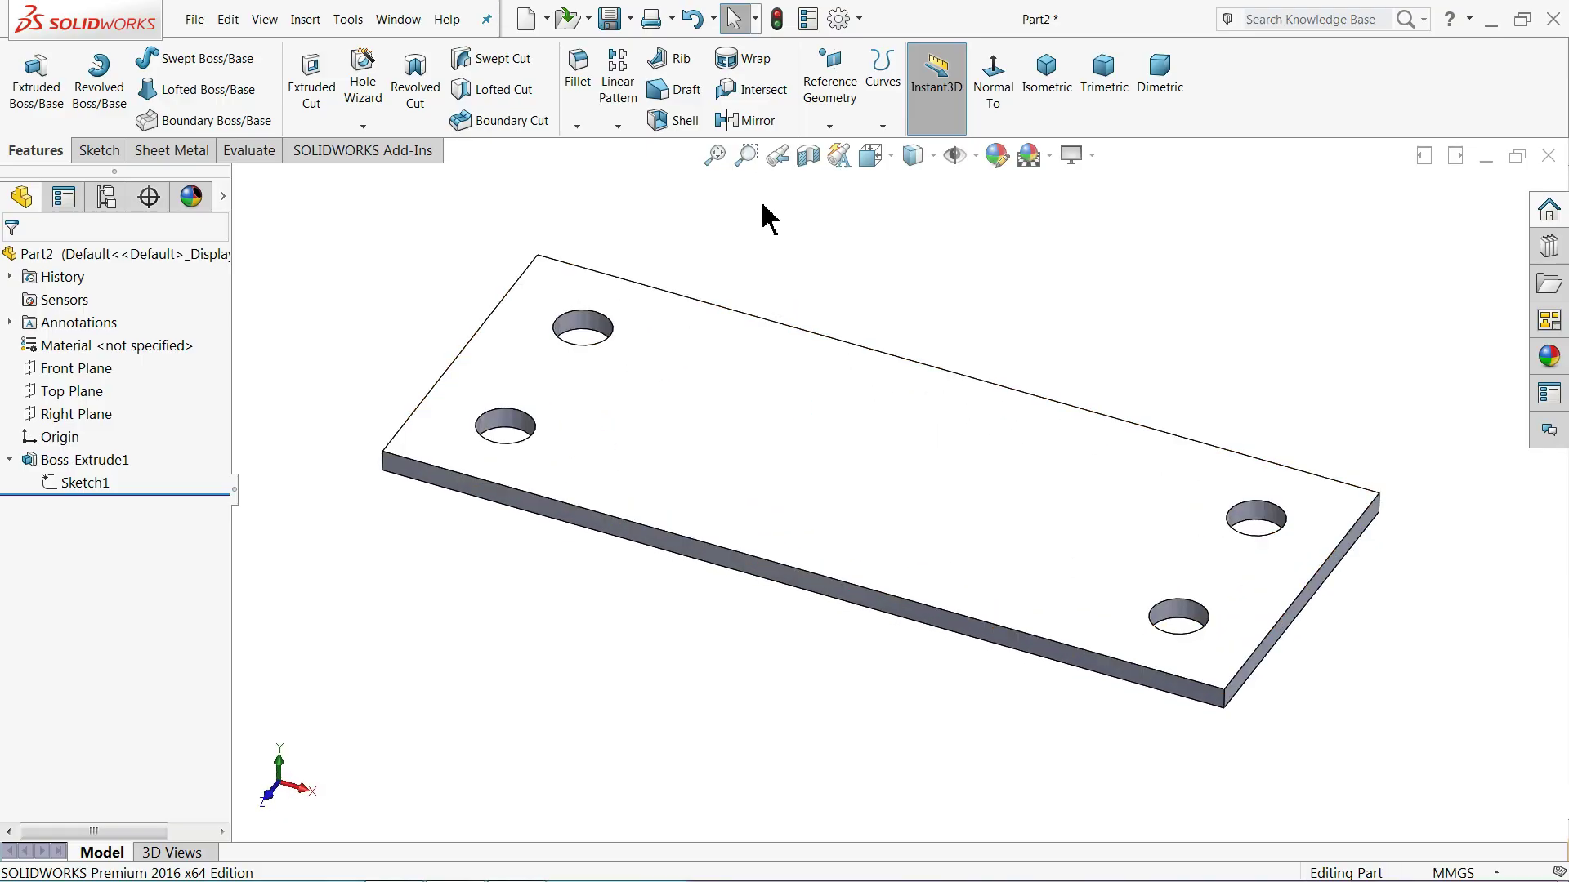
Activate the SOLIDWORKS Simulation add-in and set it to load at start-up.
click(858, 21)
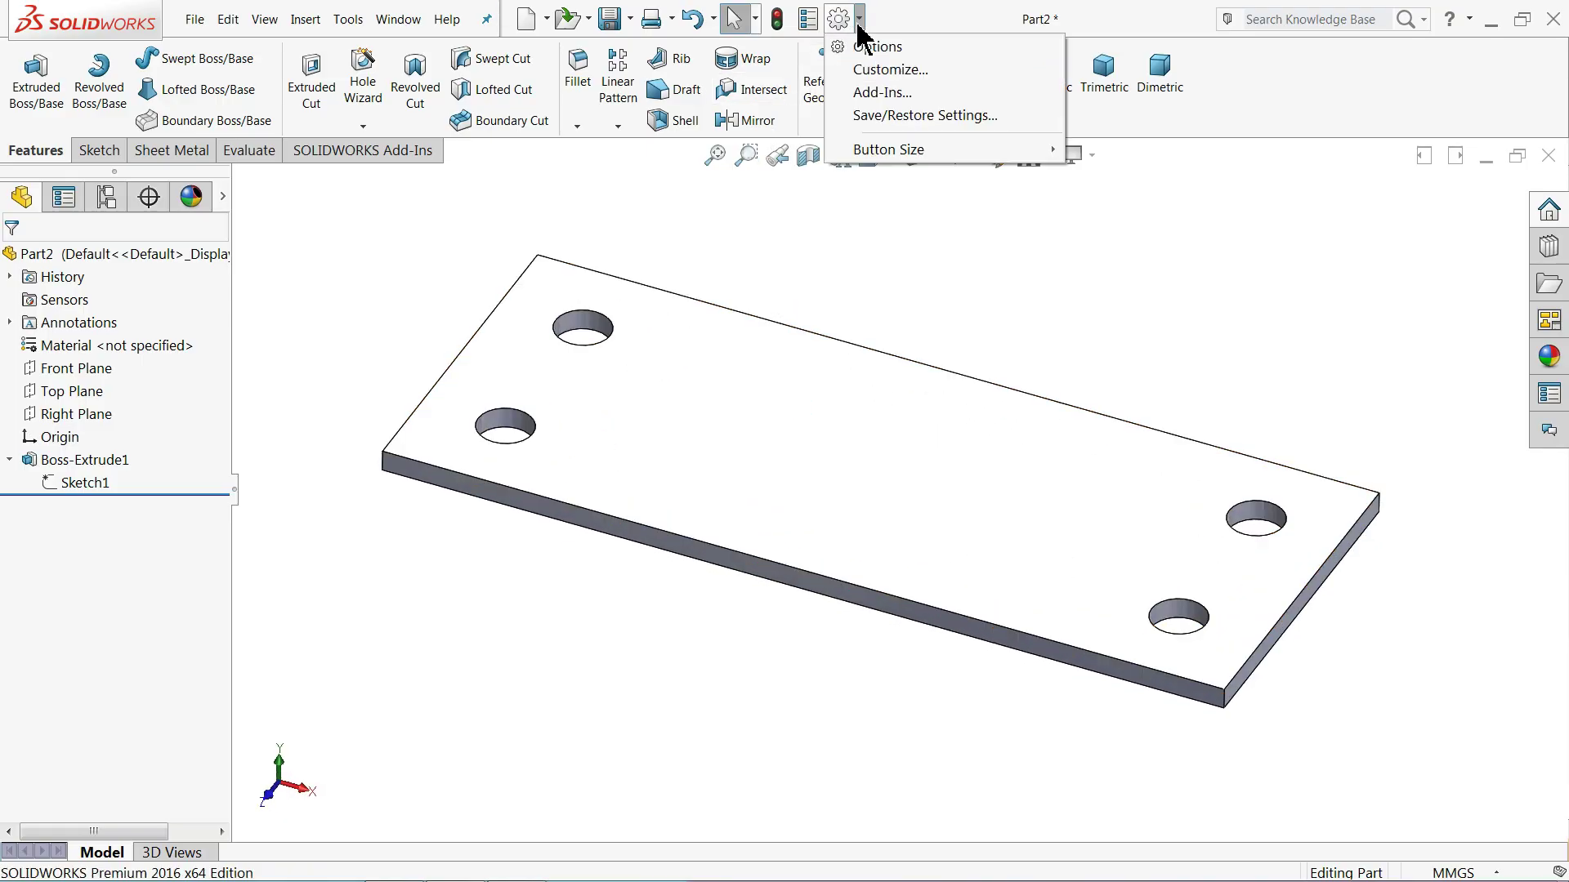
click(879, 93)
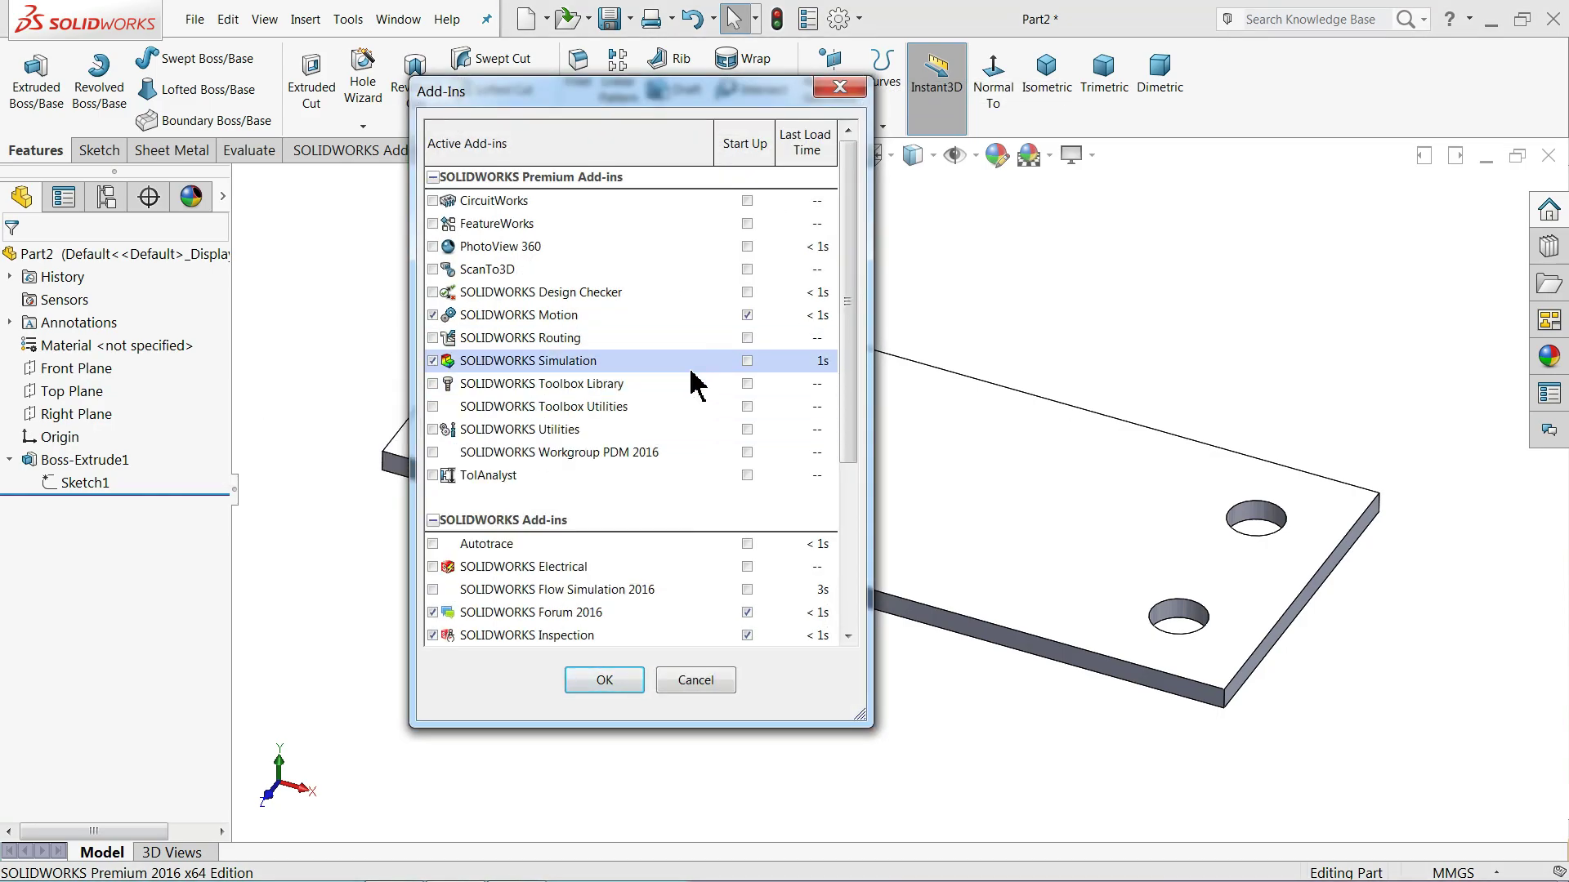
click(747, 361)
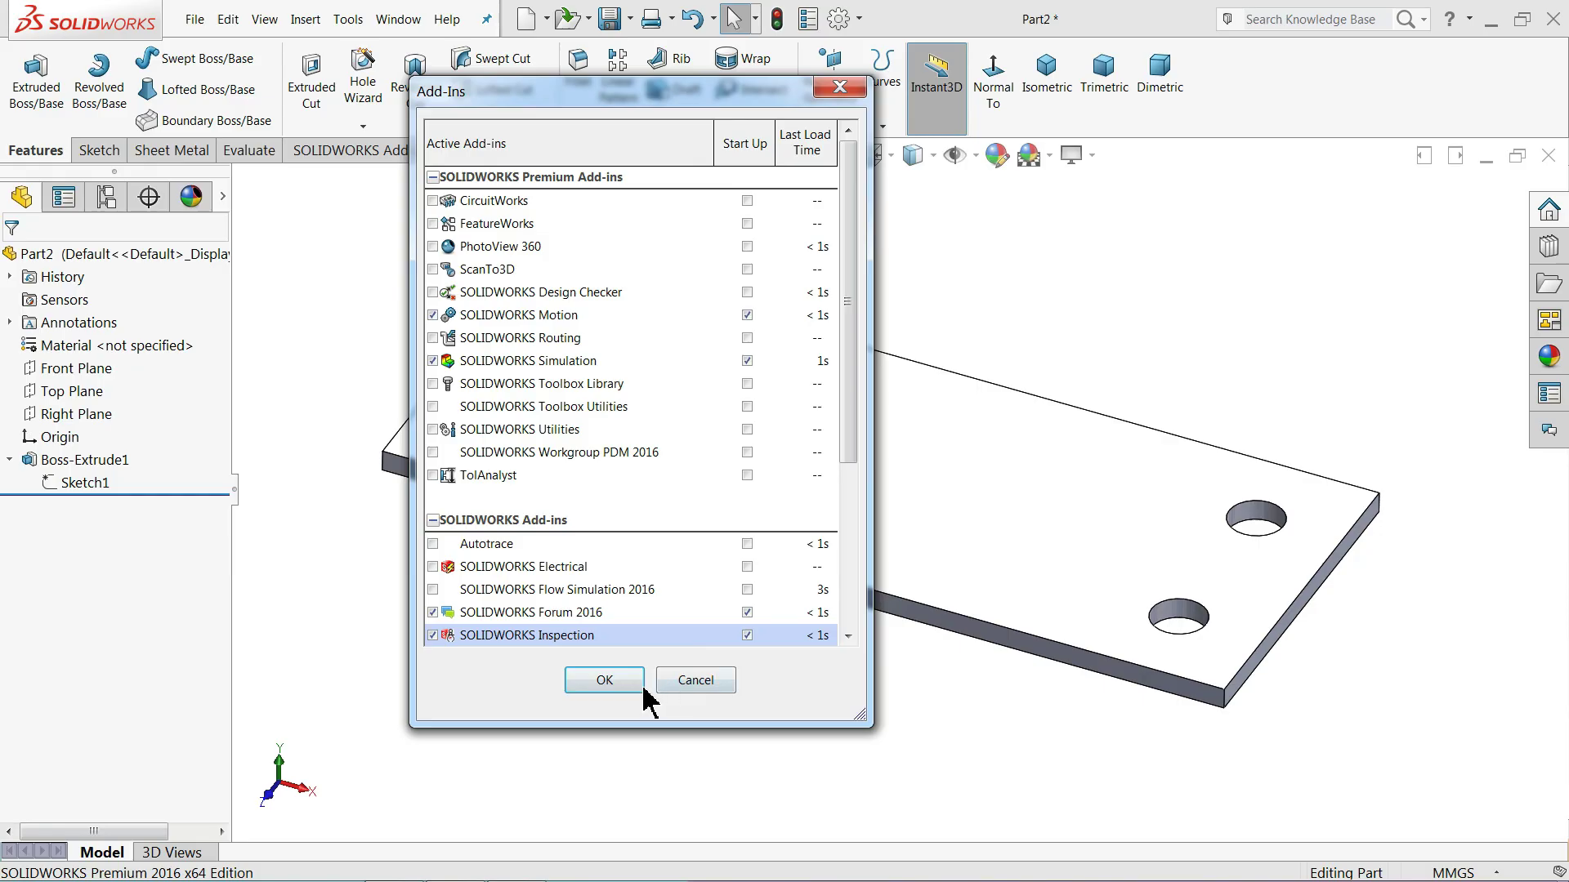
click(613, 686)
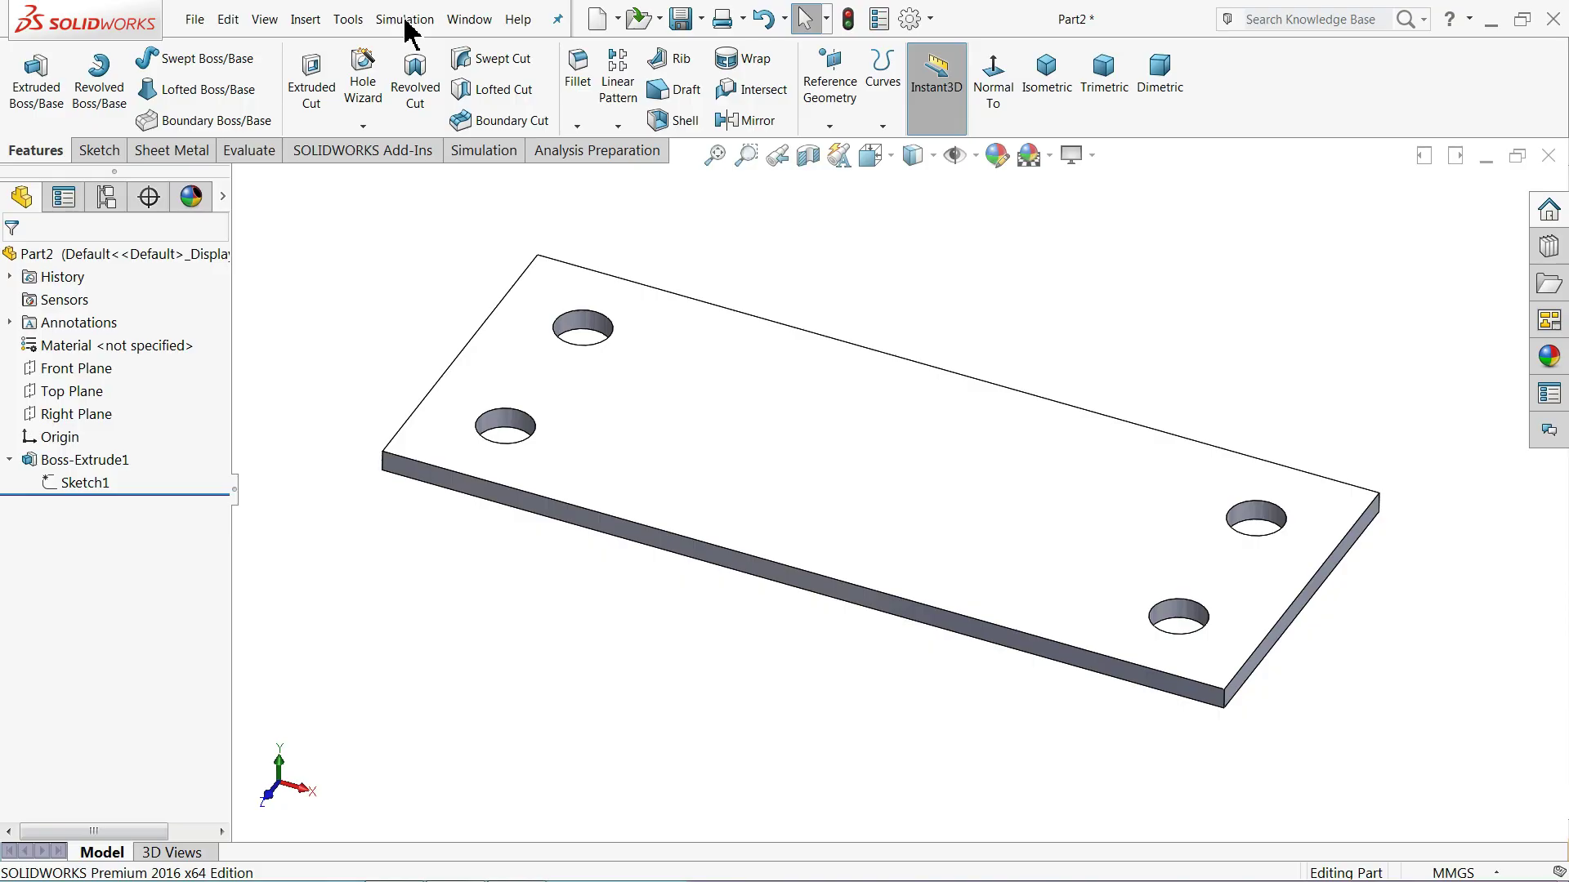
key(alt+s)
mouse_move(483, 167)
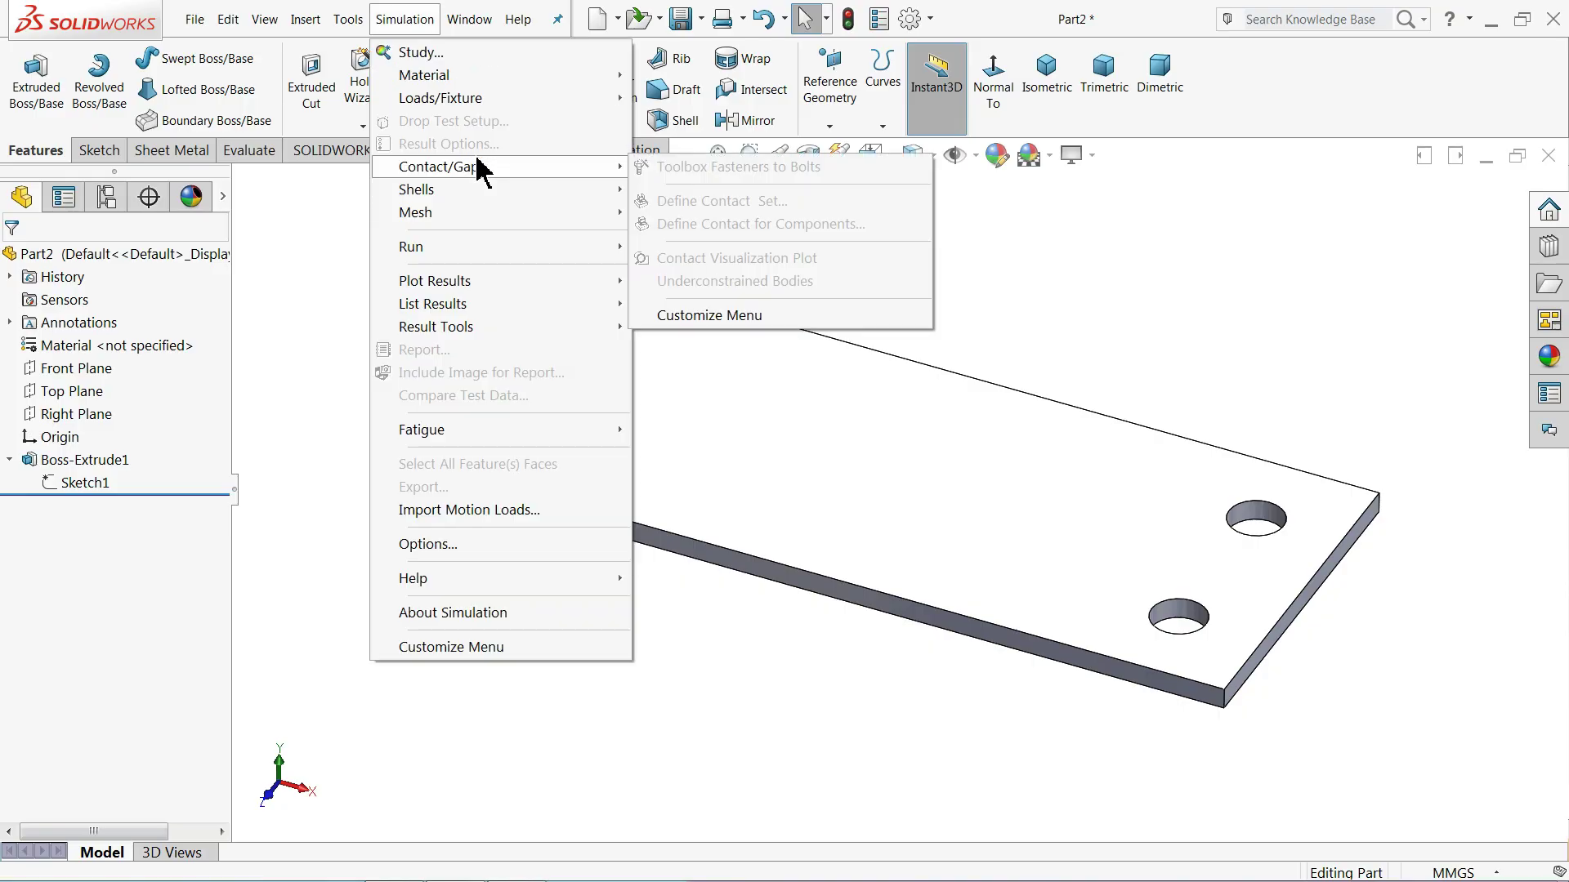
click(307, 260)
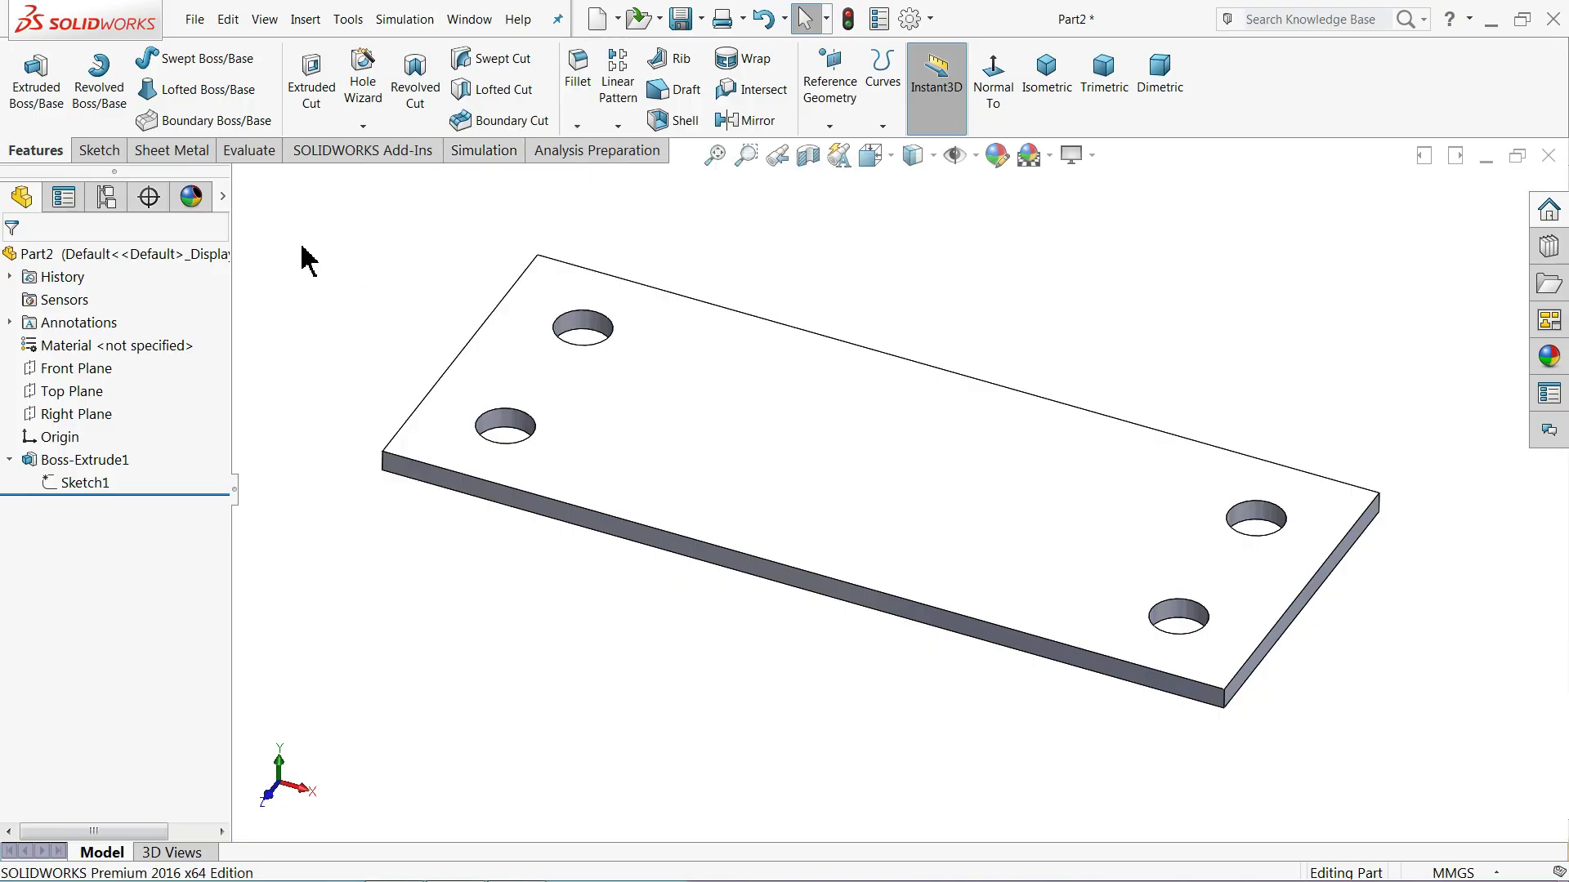
Bring up the Simulation tools and switch the model view to perspective display.
click(484, 154)
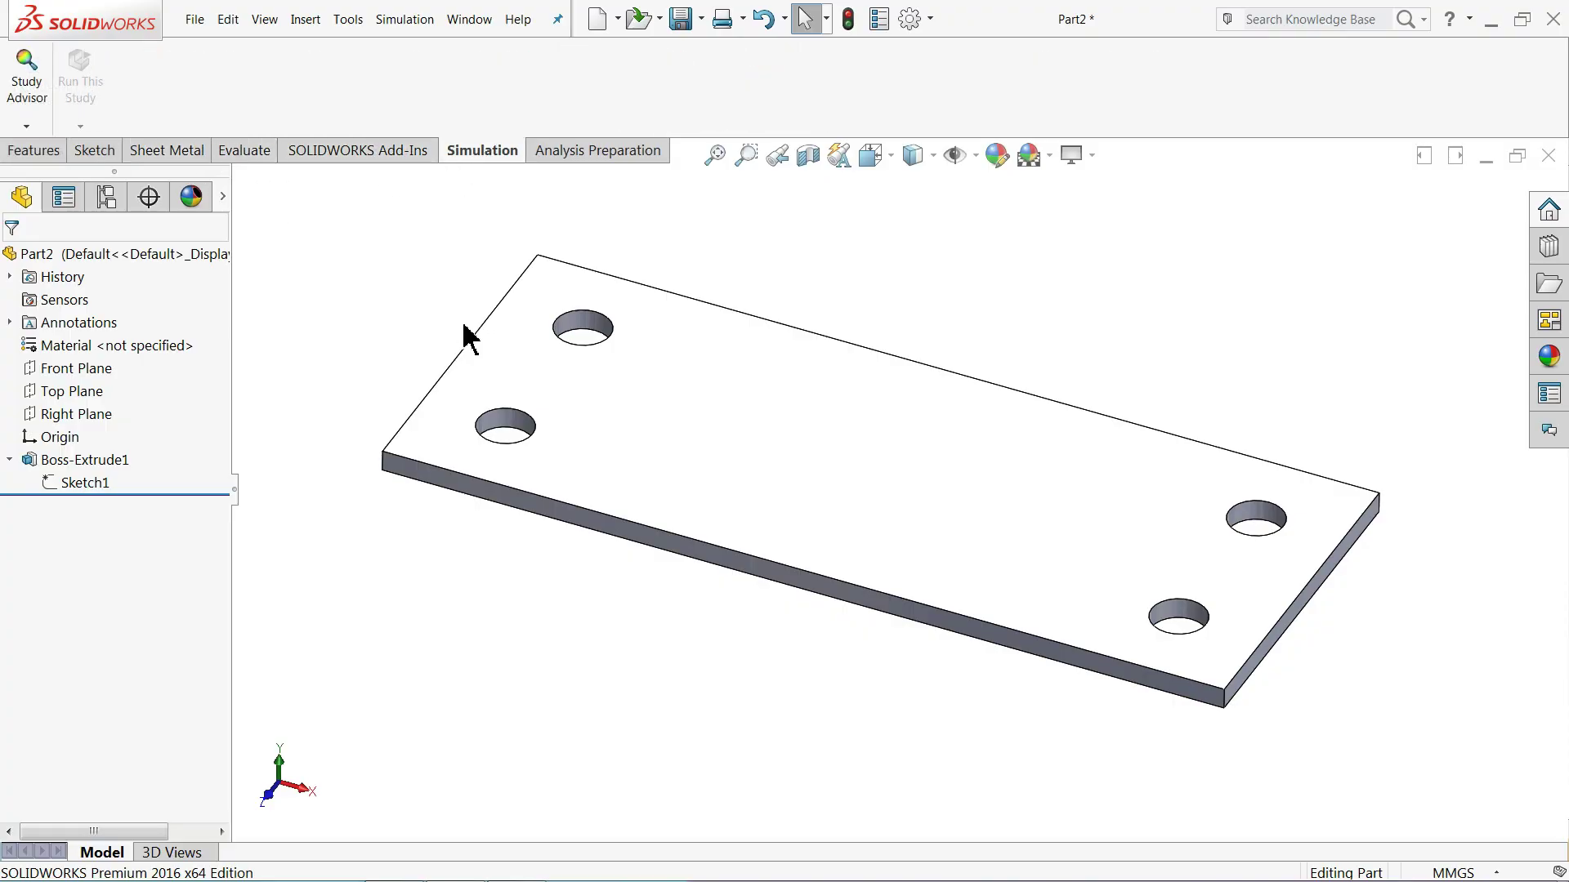
mouse_move(560, 459)
middle_down()
mouse_move(577, 448)
mouse_move(536, 448)
middle_up()
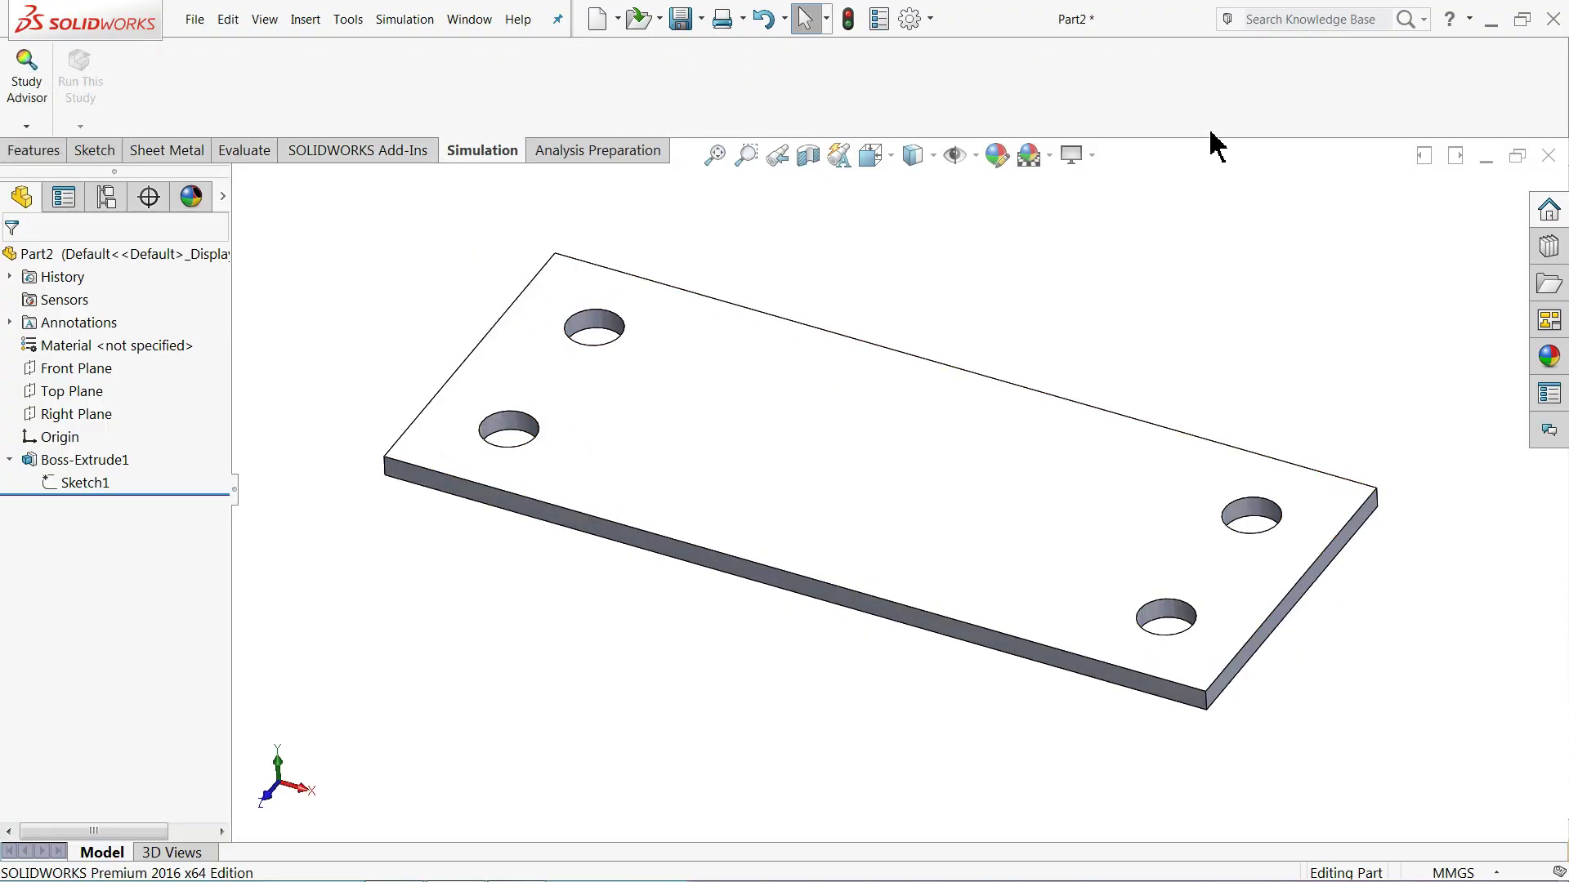
click(1092, 155)
click(1096, 256)
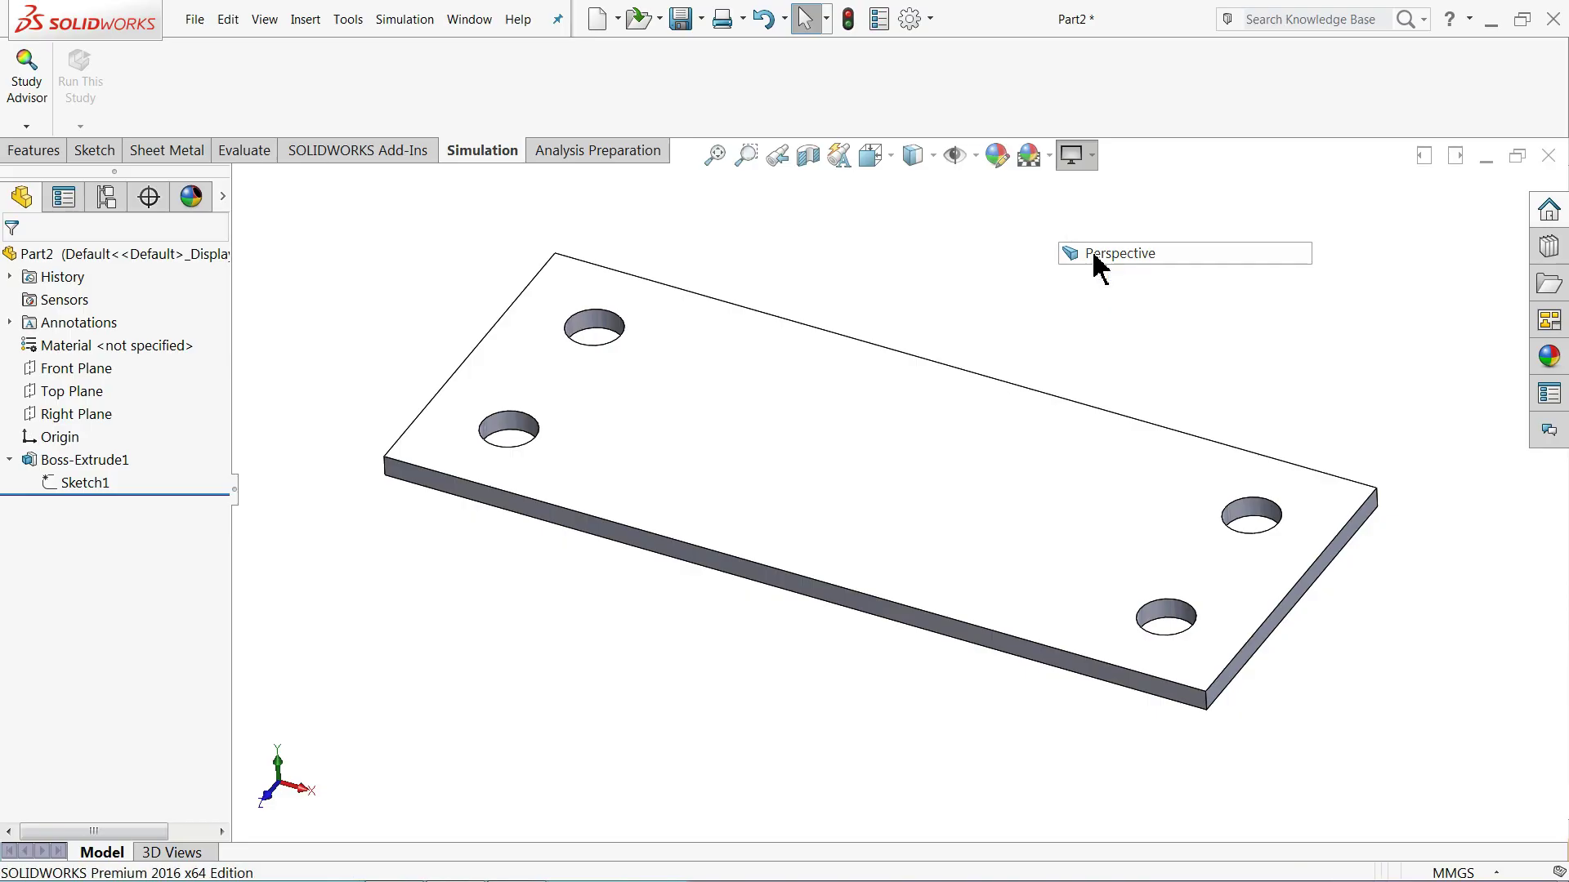
middle_drag(869, 357, 890, 444)
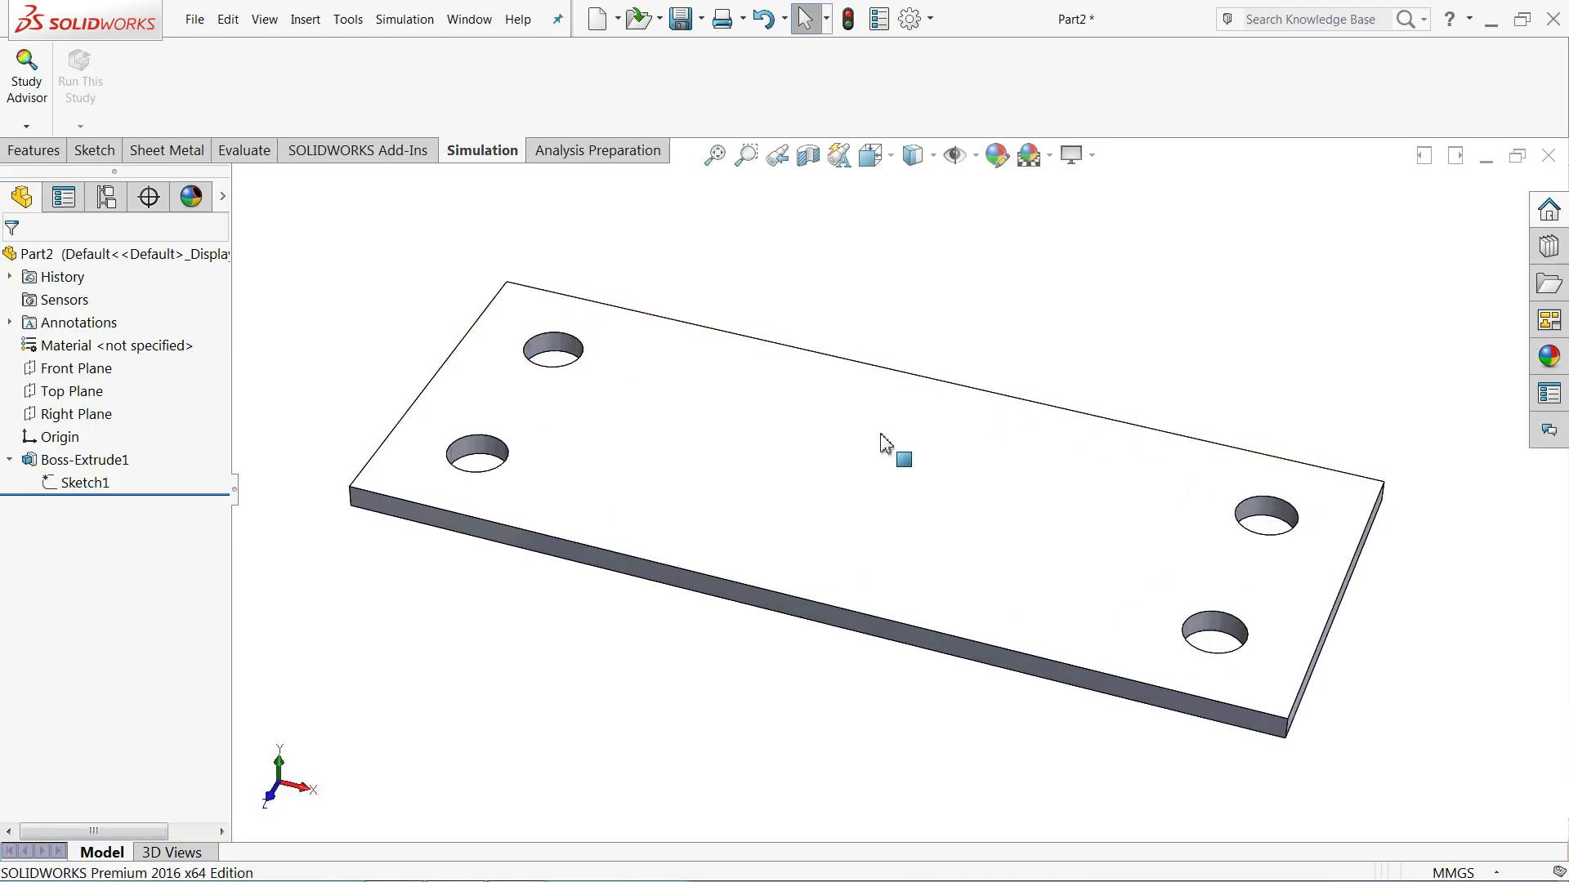
Create a new simulation study of type Static for the plate.
click(26, 126)
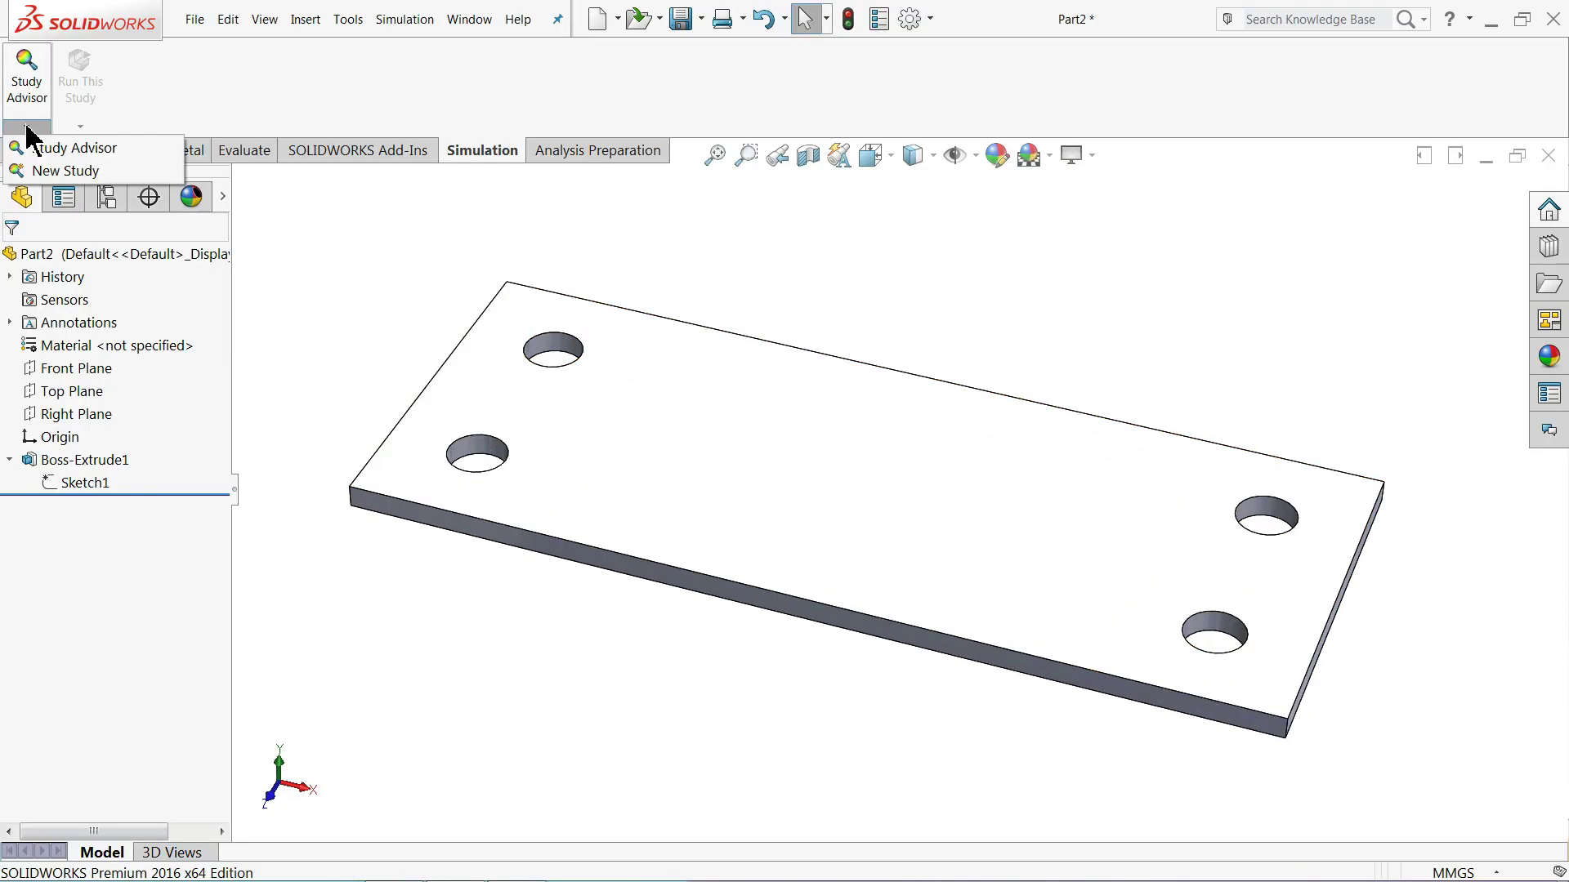
click(47, 170)
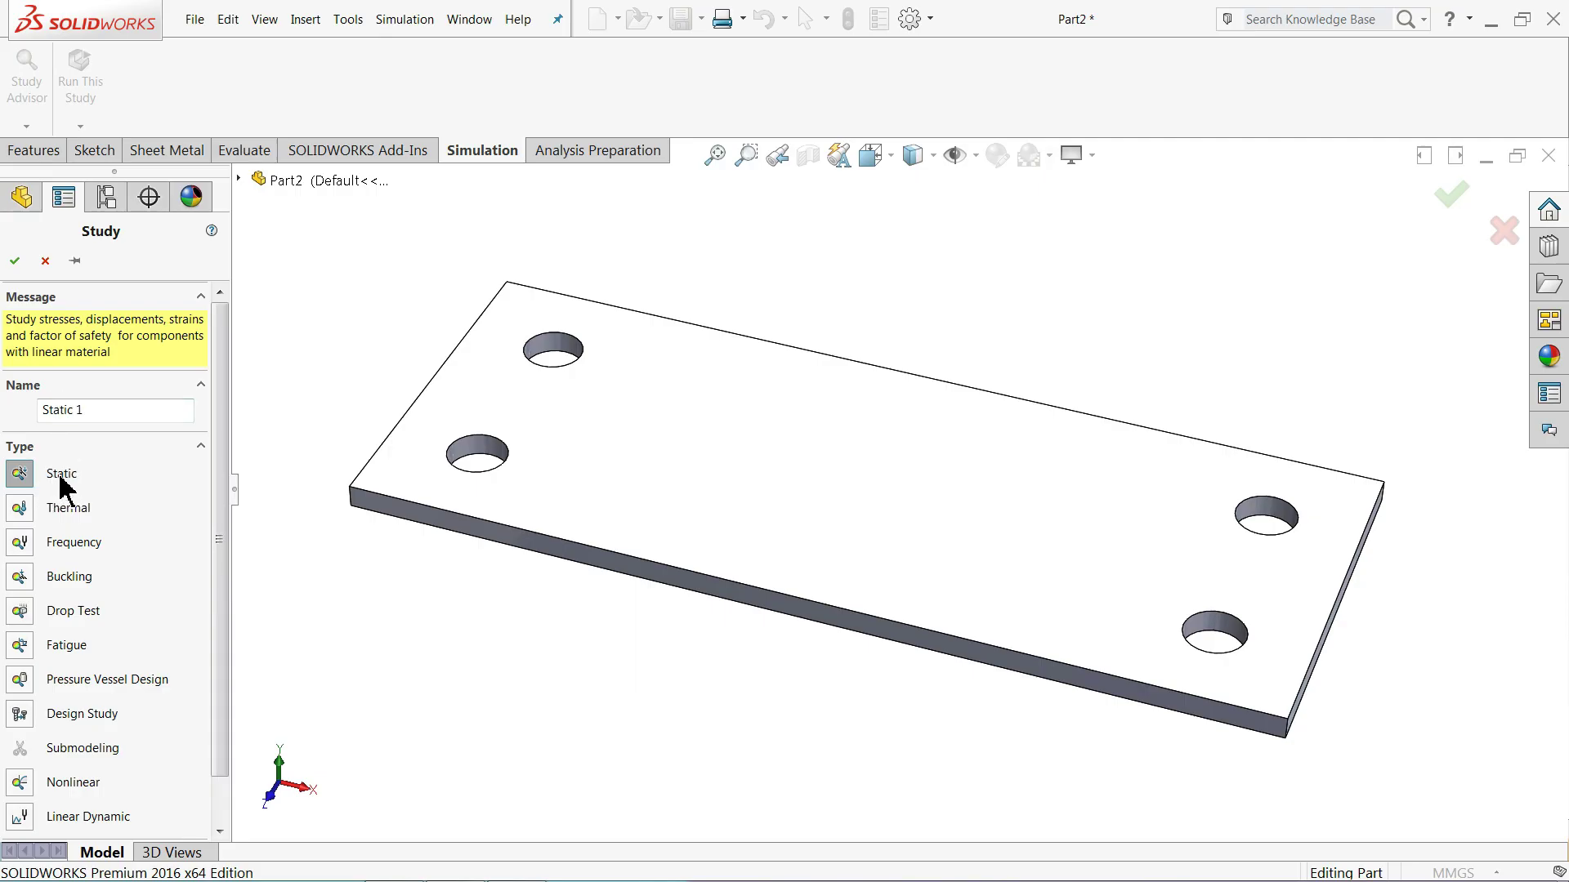
click(15, 261)
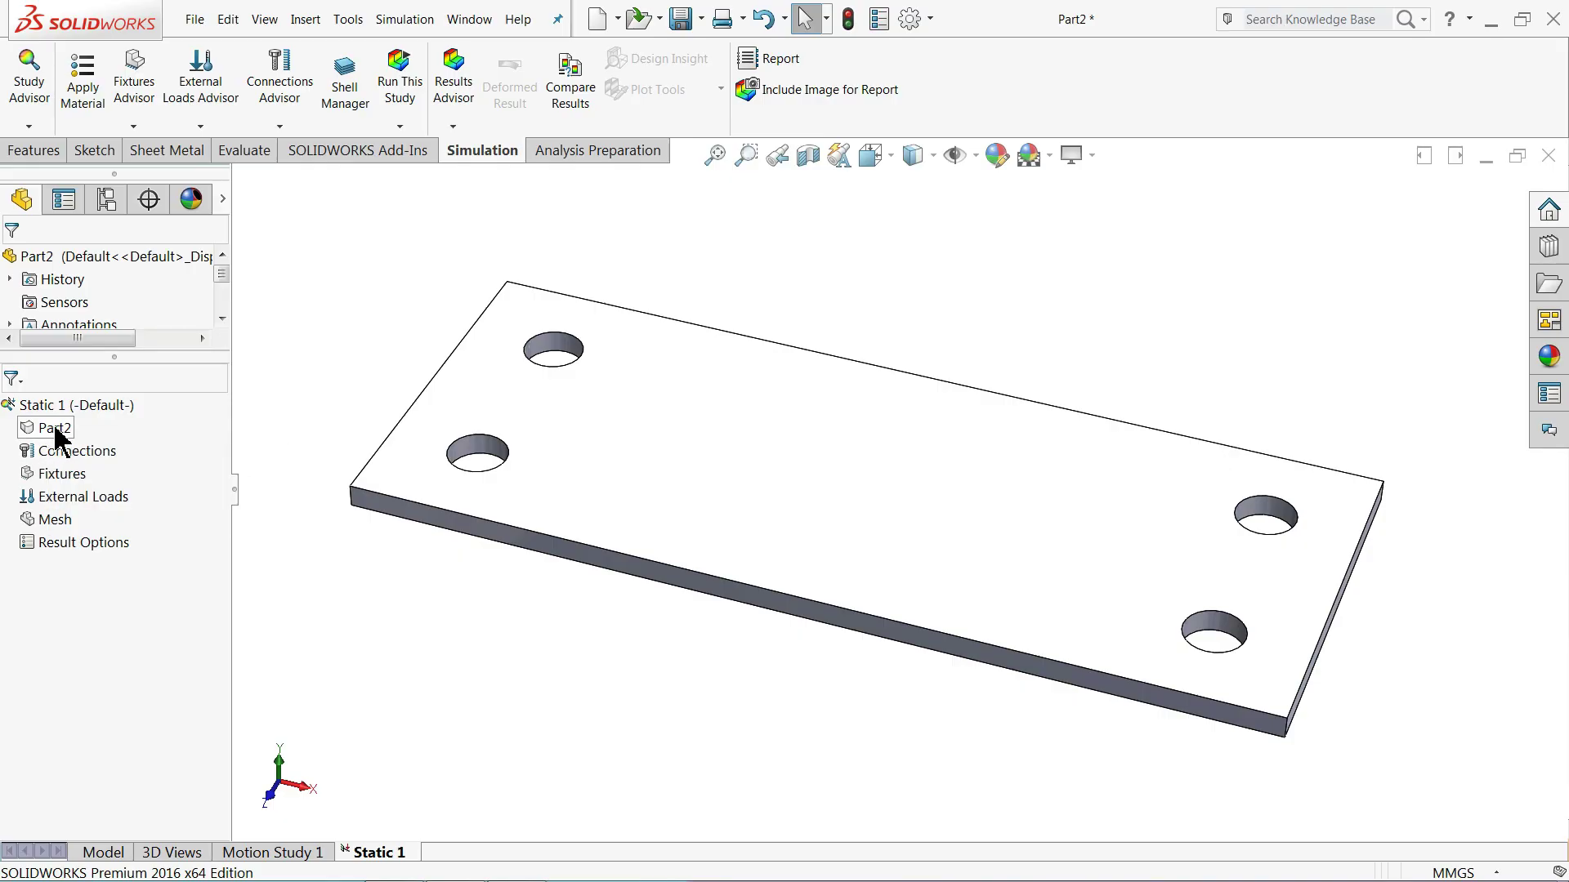
Assign the material AISI 4130 Steel, annealed at 865C, to the part in the static study.
click(51, 429)
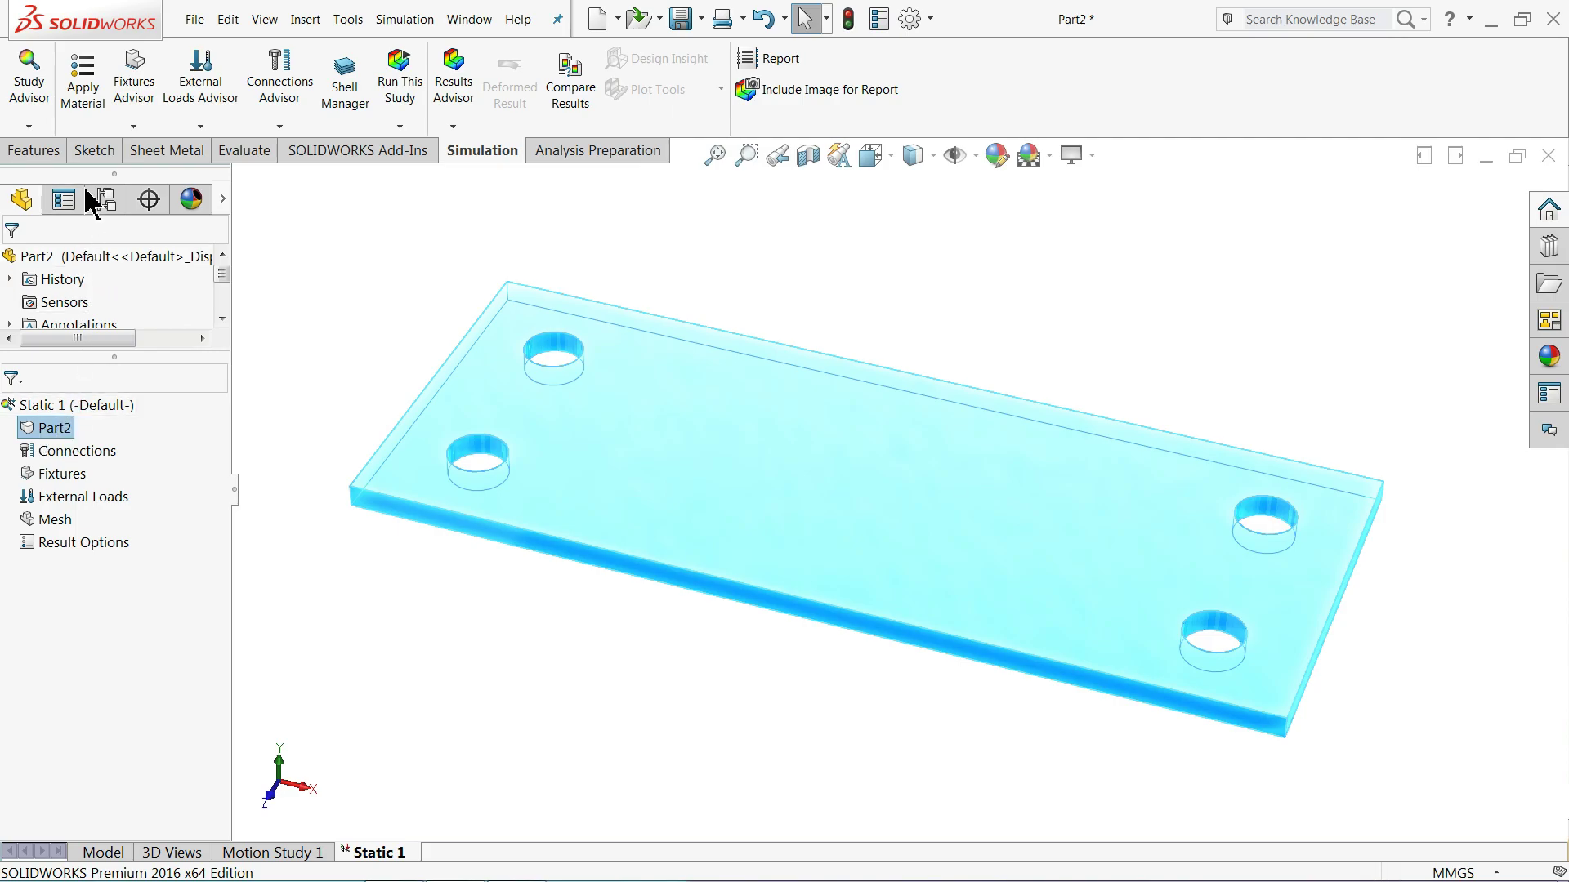
click(82, 90)
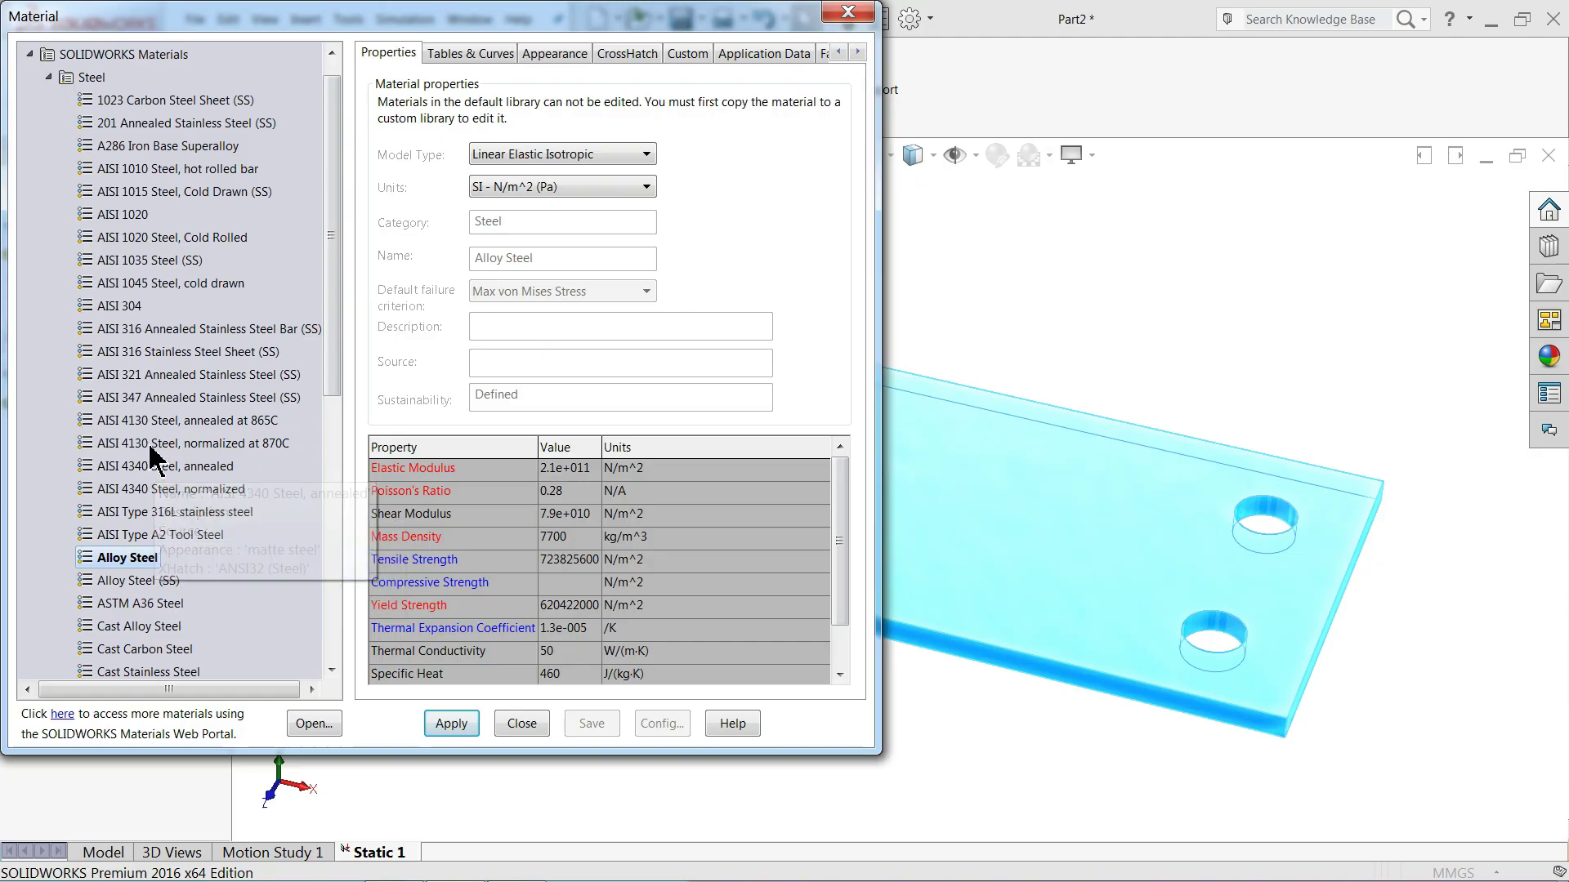
click(143, 425)
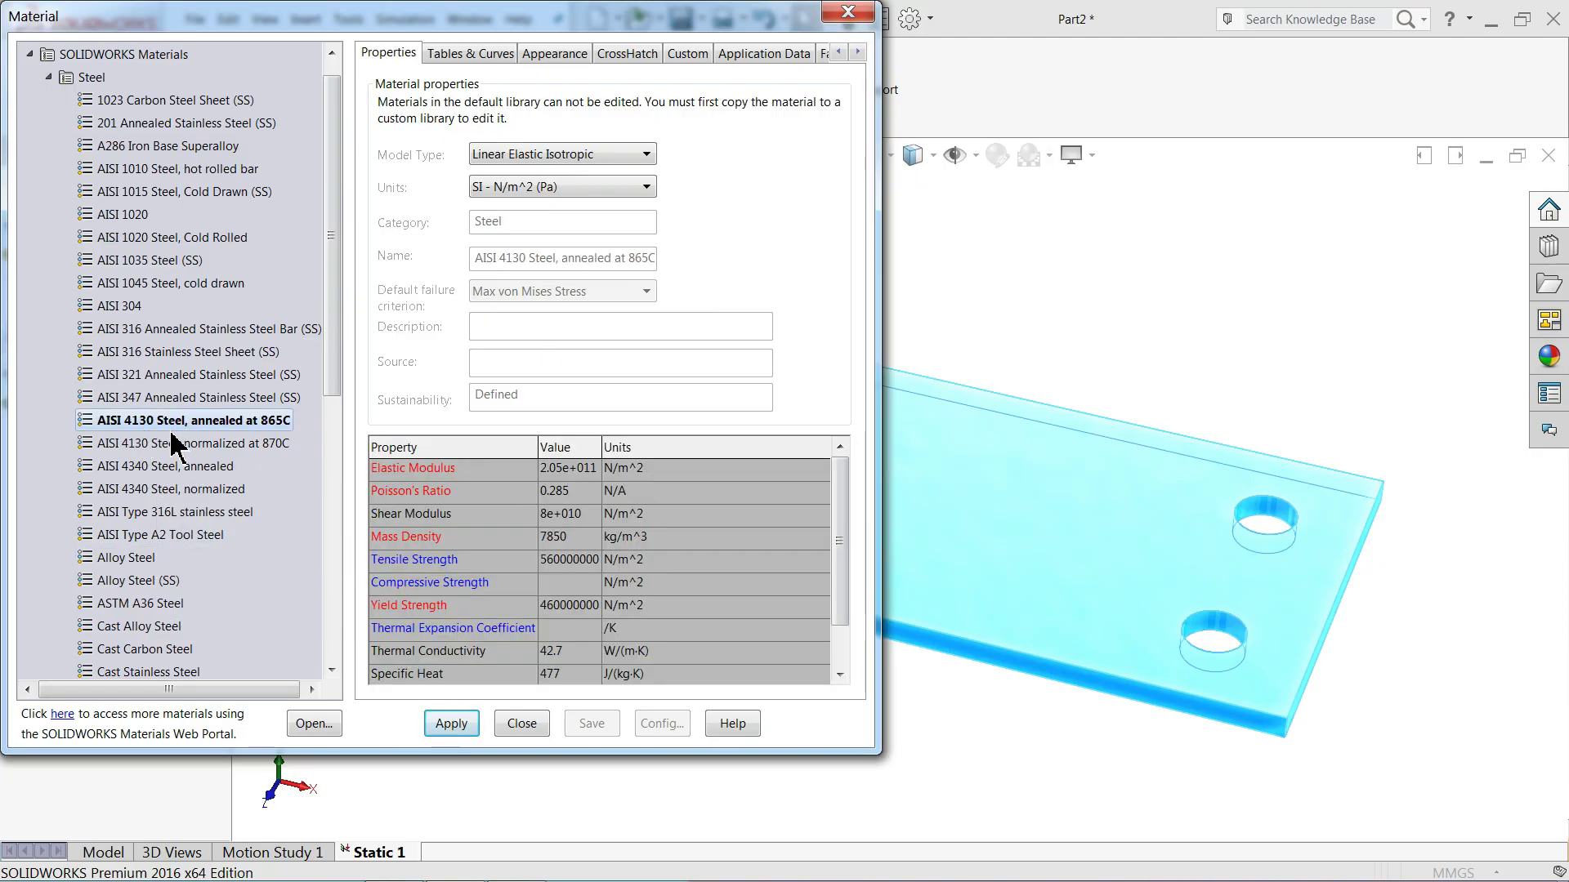
click(450, 726)
click(521, 724)
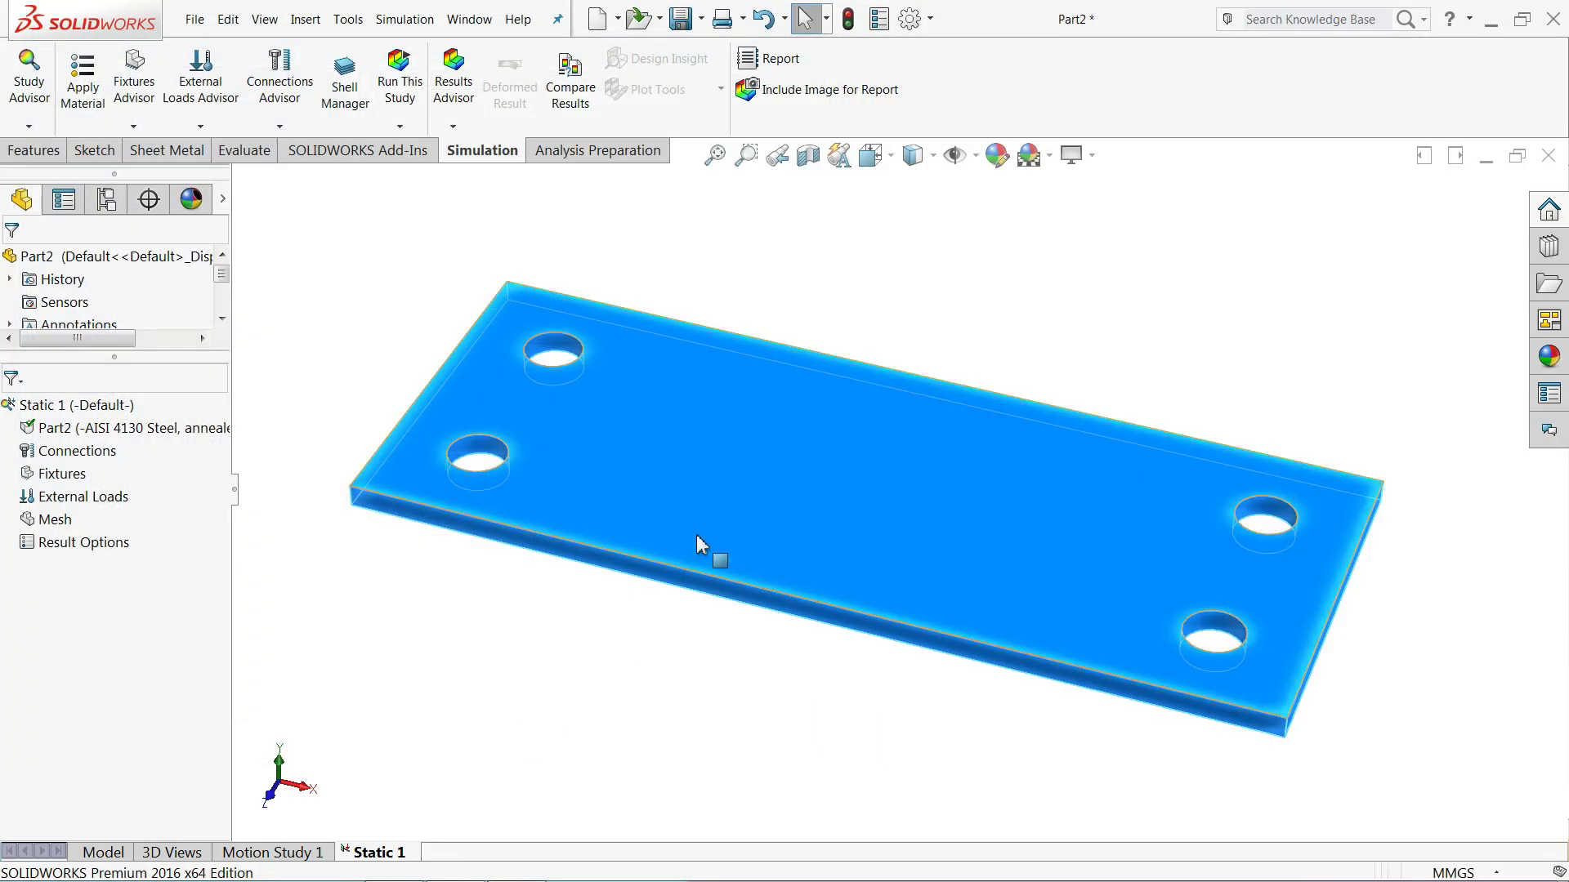
Add a Fixed Geometry fixture to the narrow end face at one short side of the plate.
click(61, 477)
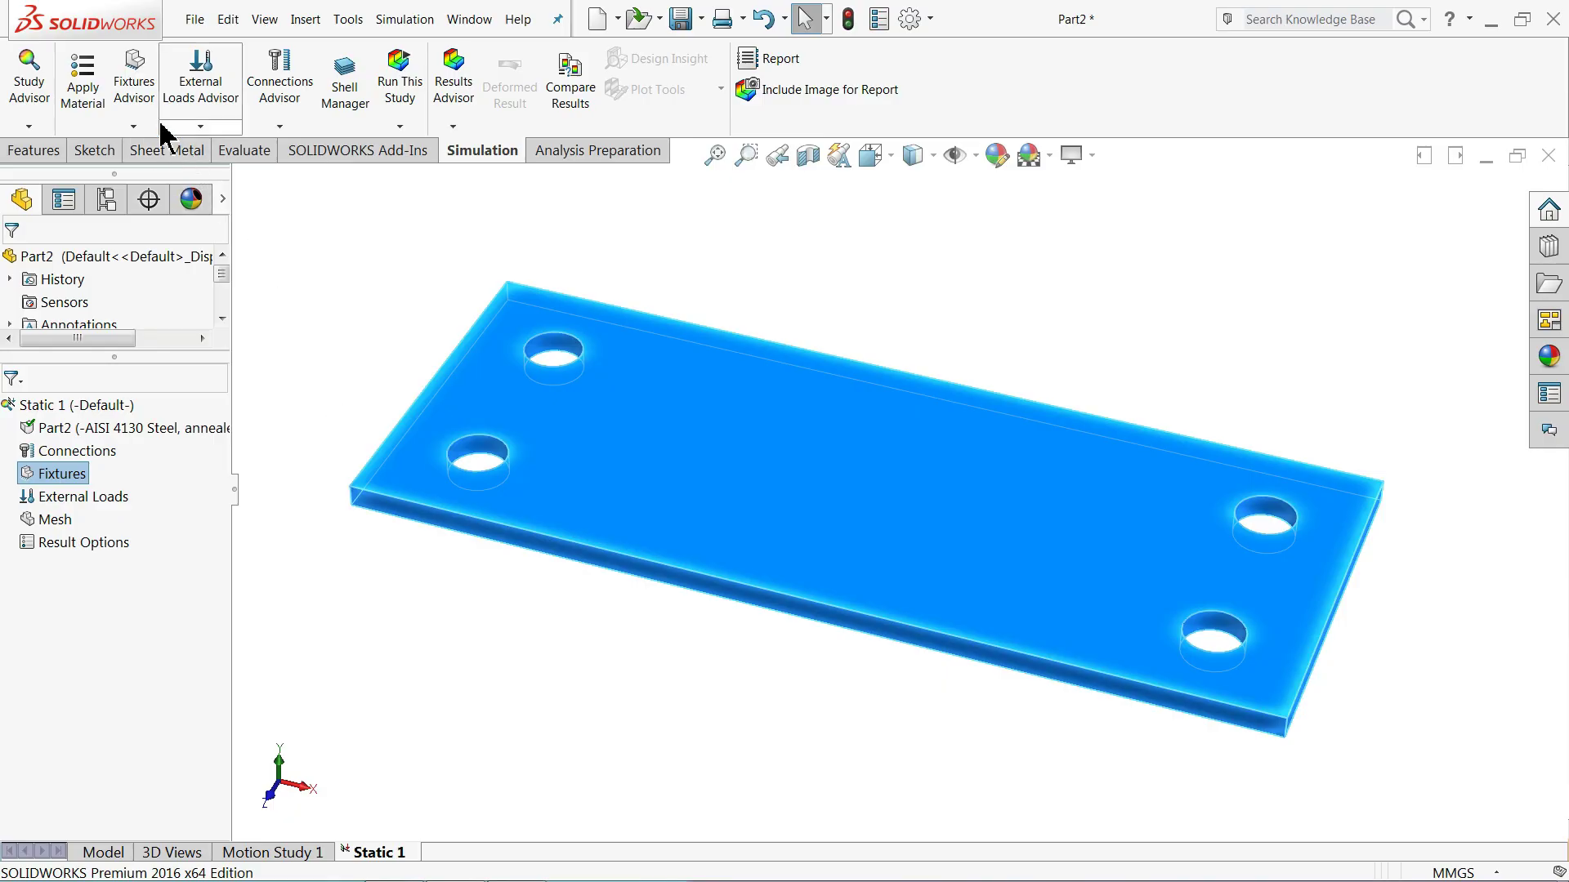
click(134, 126)
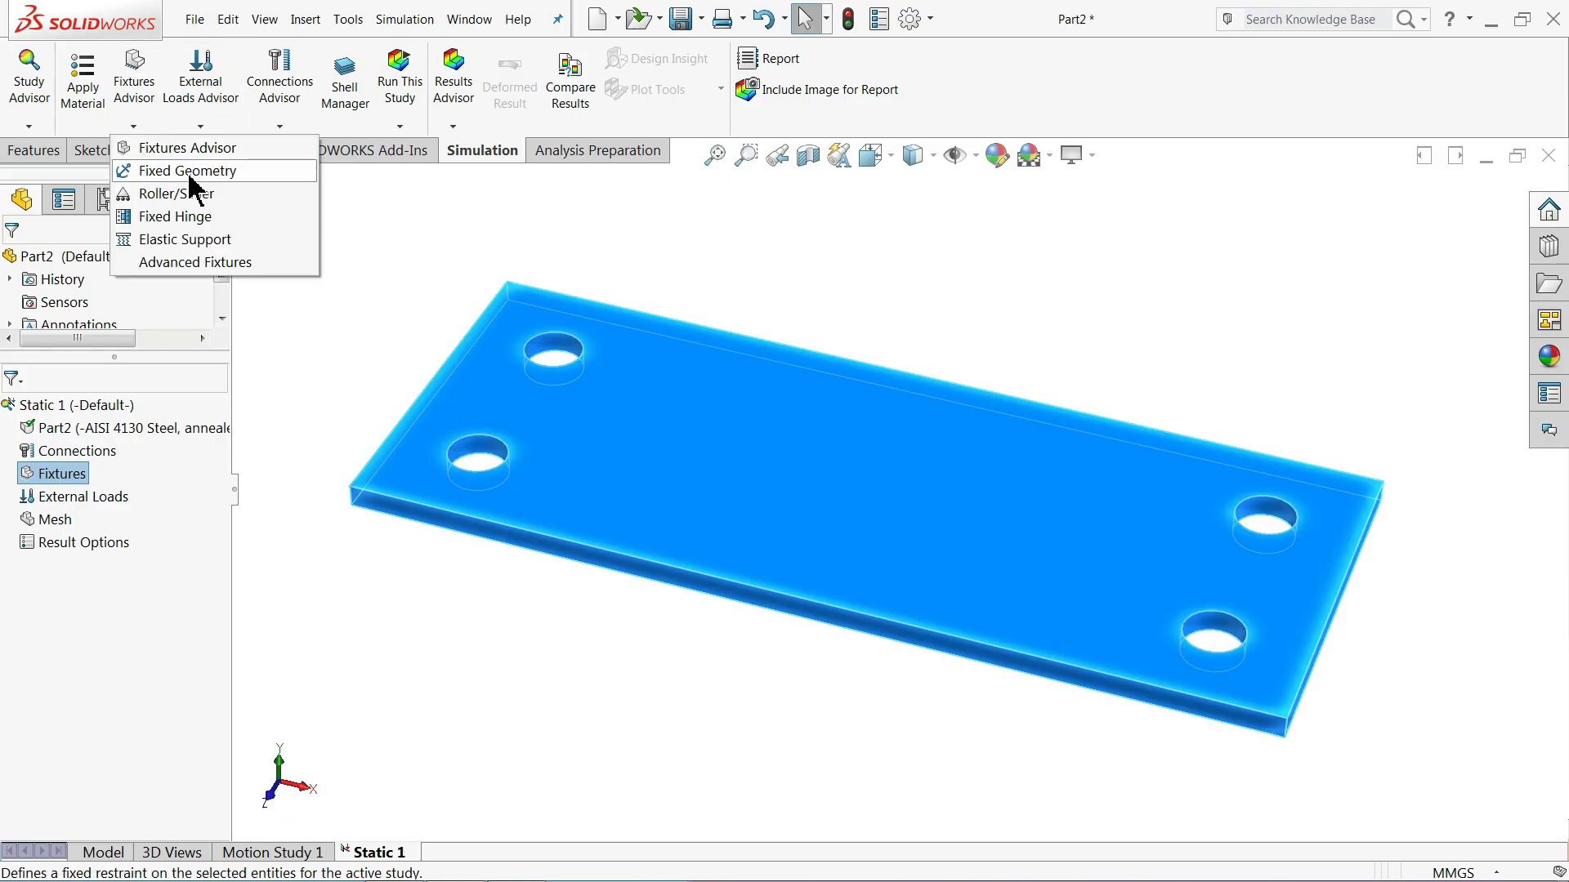
click(189, 172)
middle_drag(340, 340, 418, 373)
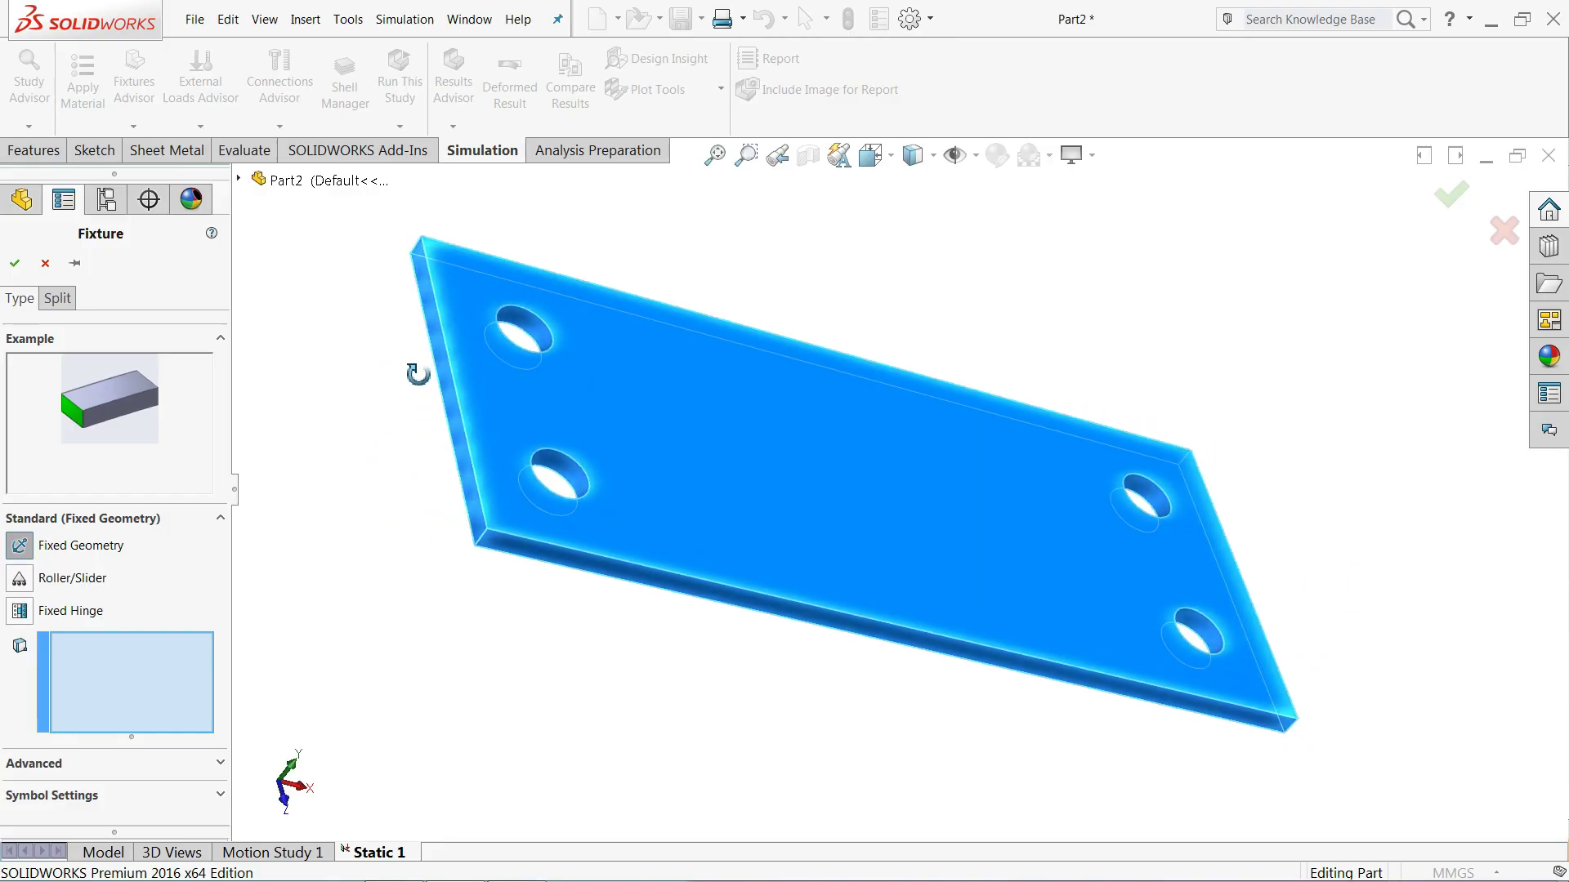
click(460, 437)
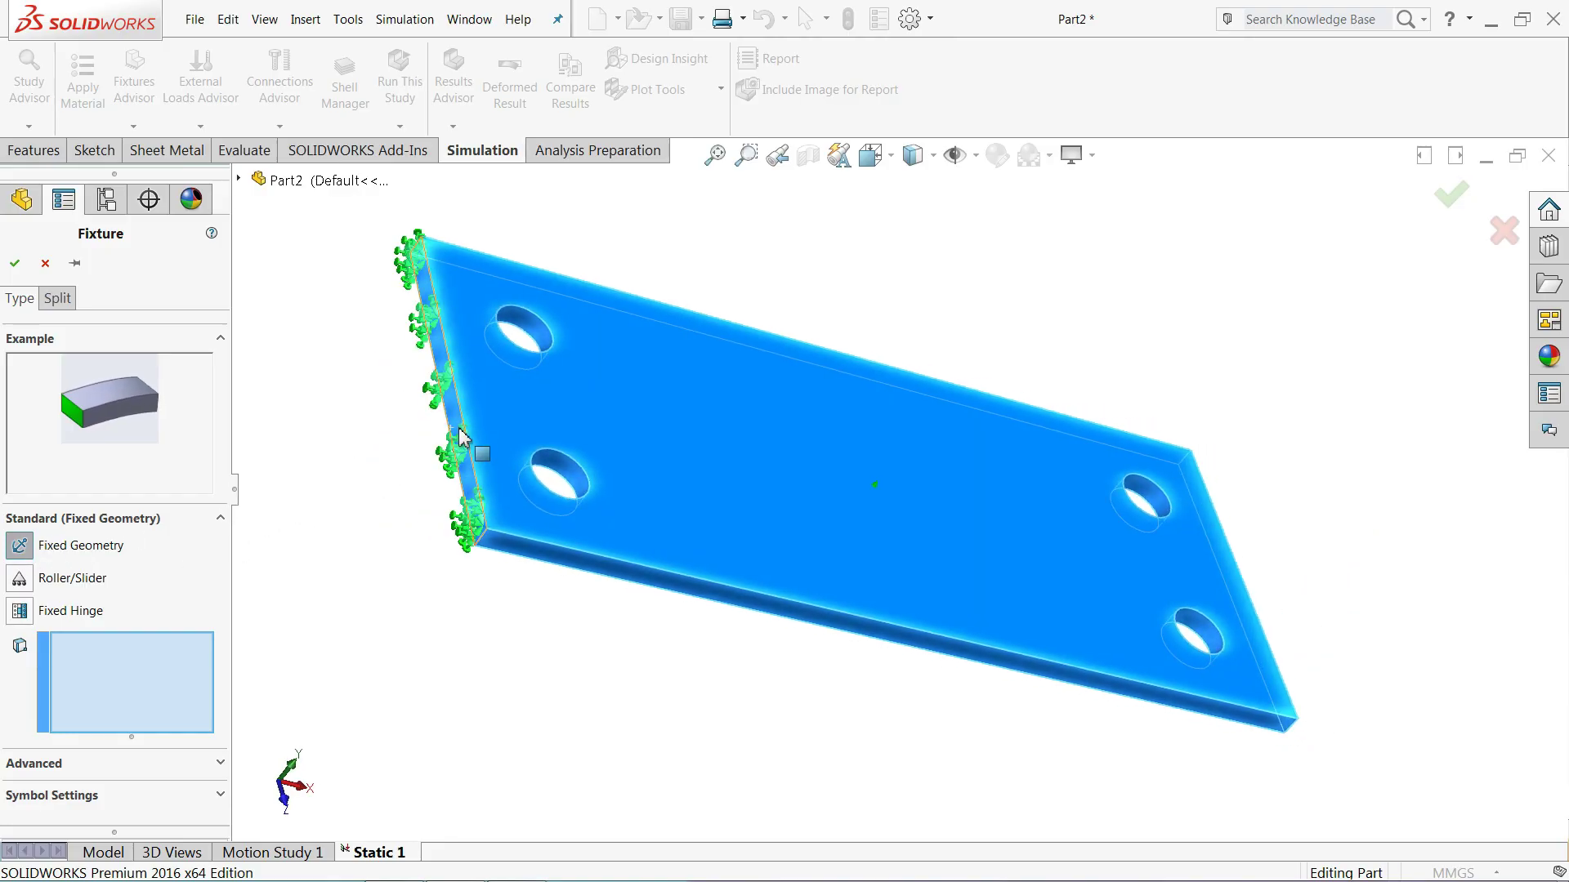
click(456, 447)
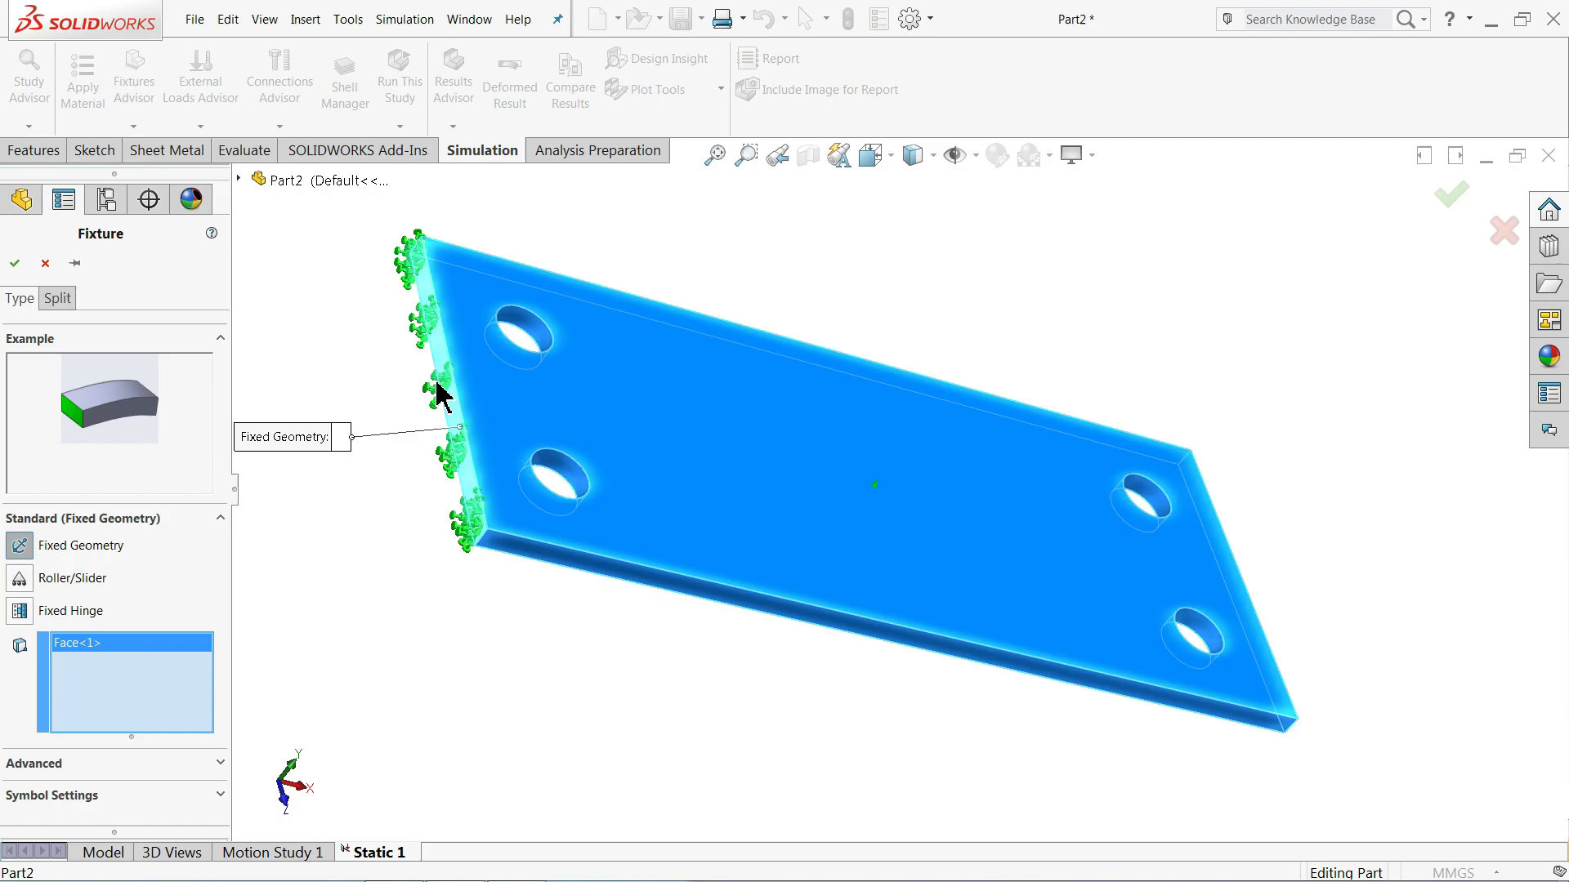
click(15, 262)
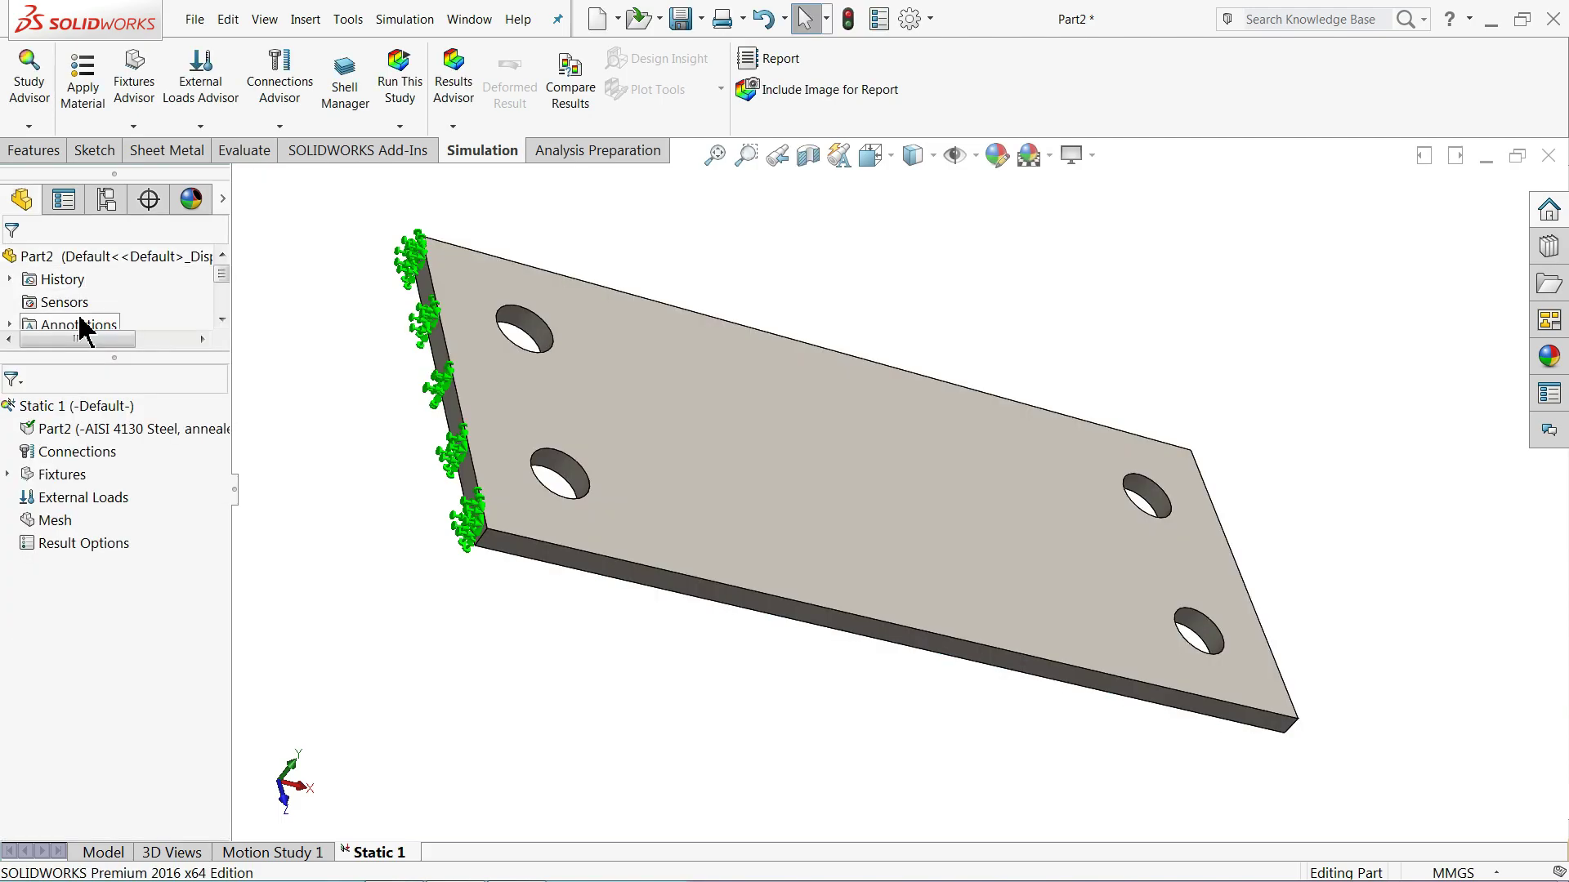
Start a Force external load and apply it to the upper short edge at the plate's free end.
middle_drag(360, 458, 264, 378)
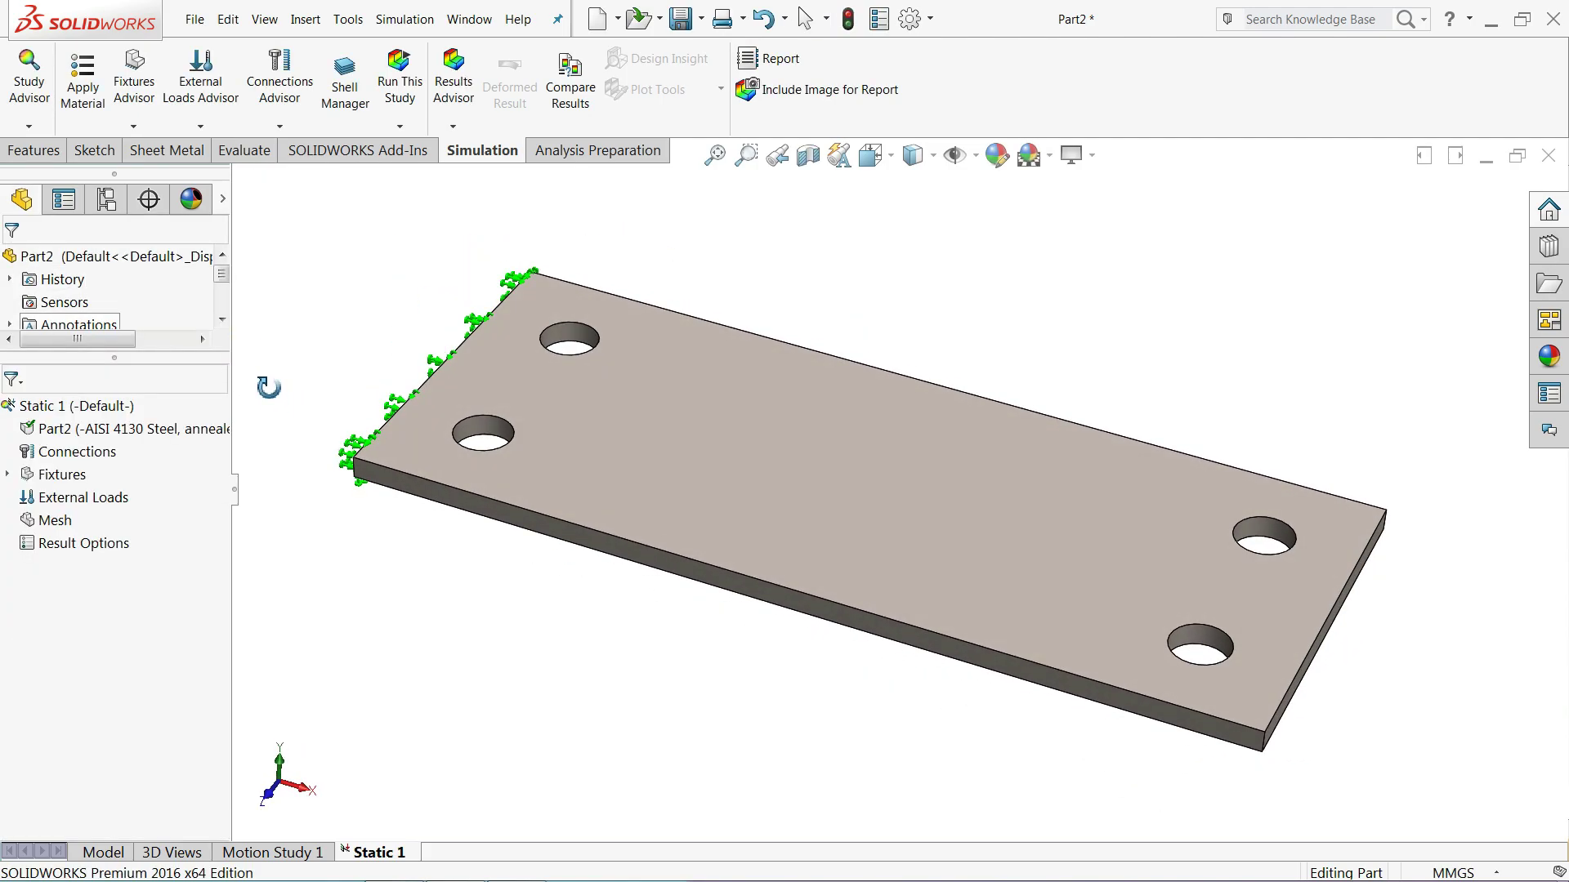
click(75, 500)
click(203, 128)
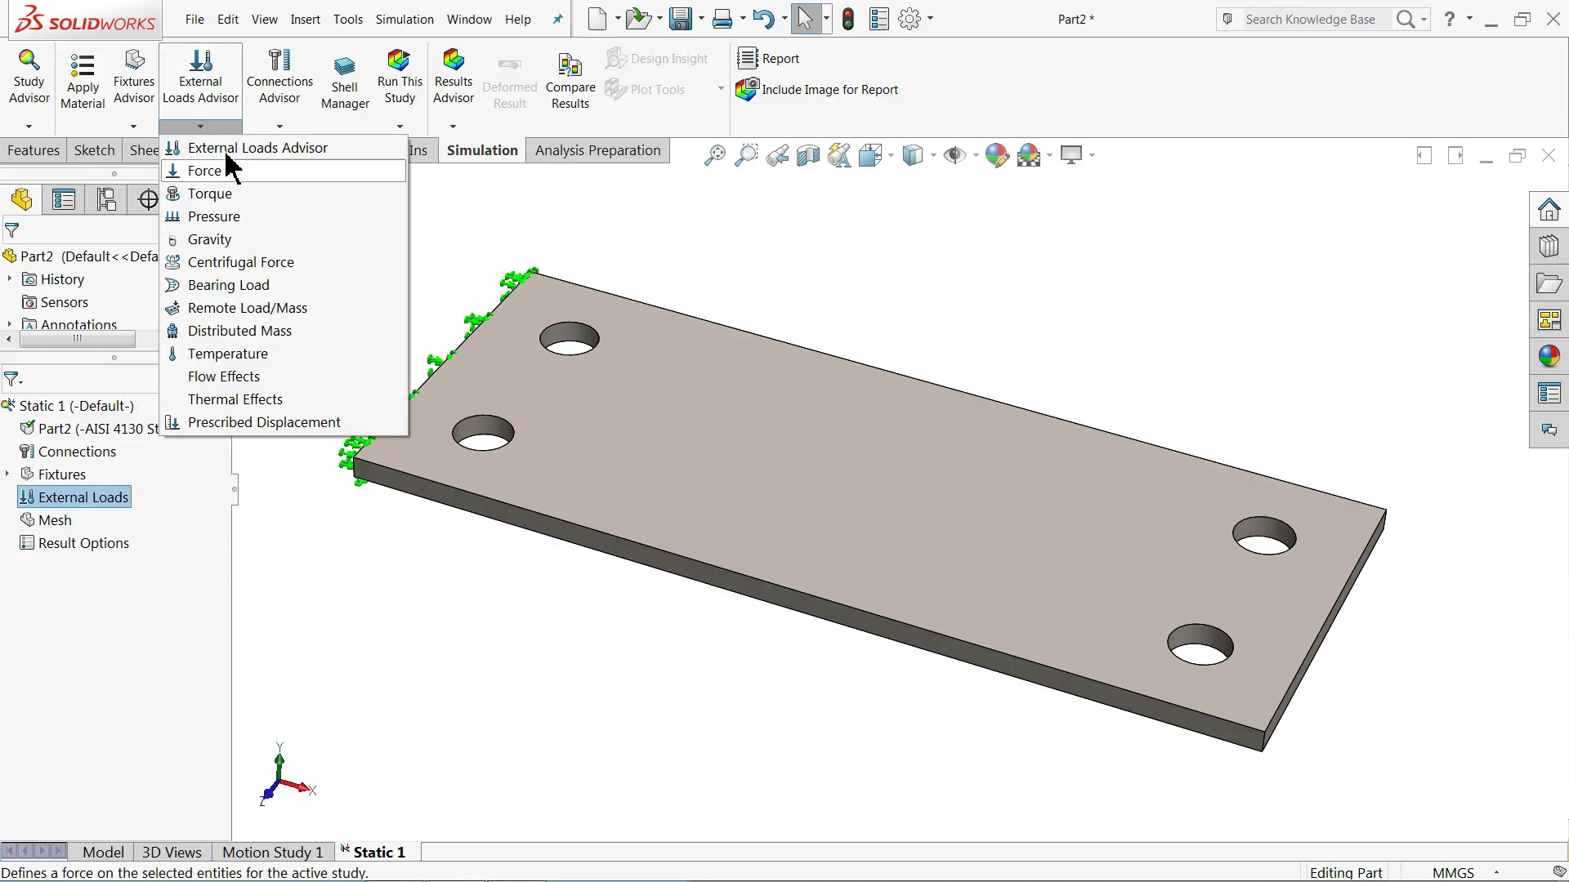
click(233, 176)
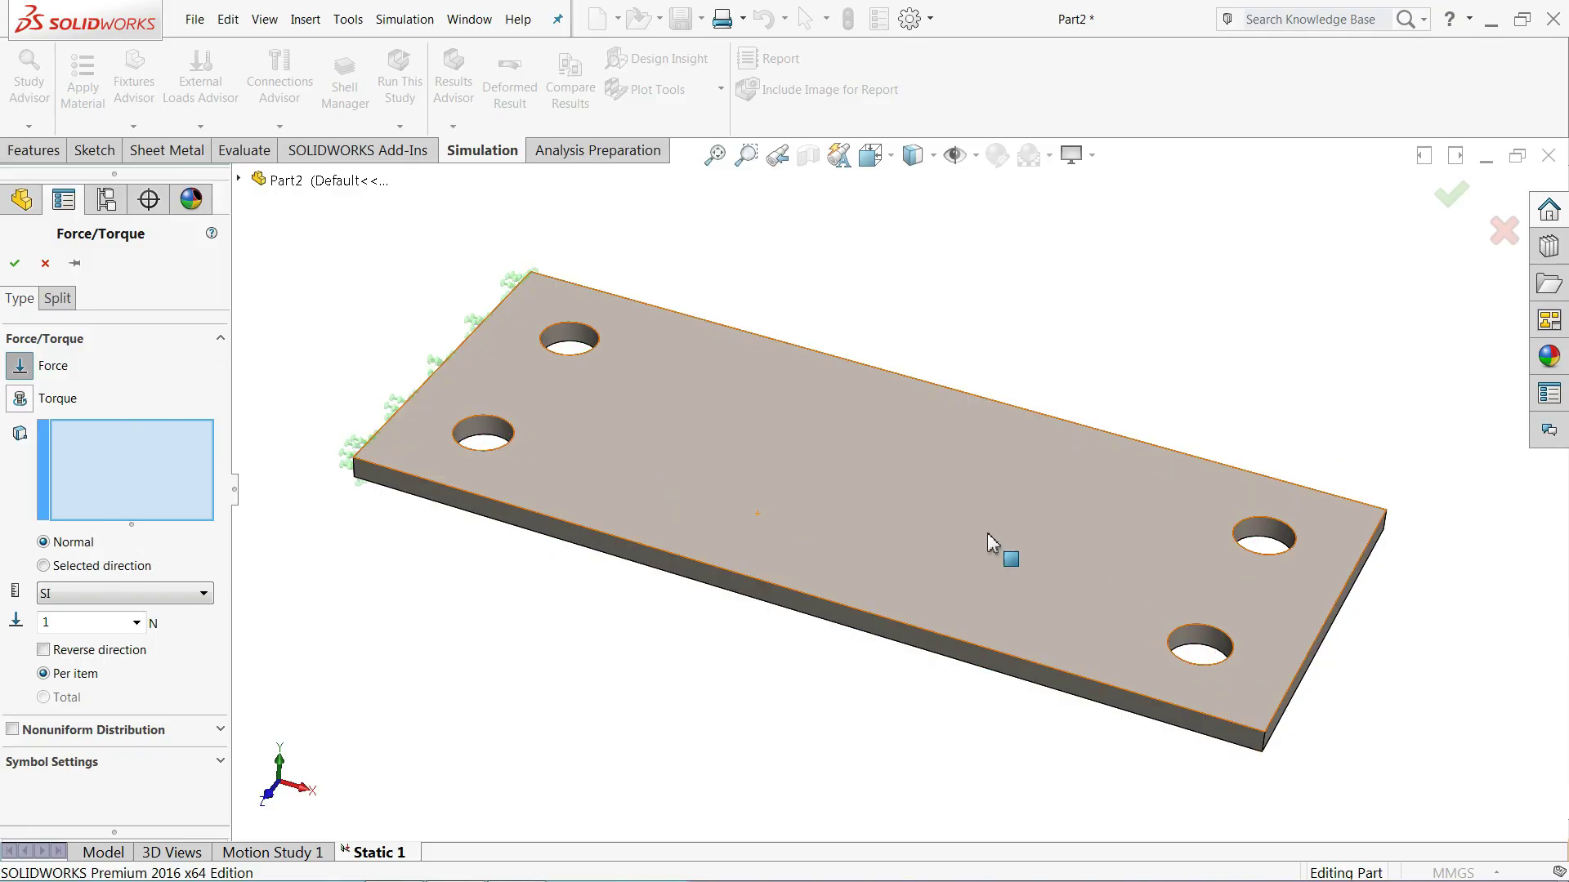
middle_drag(1222, 564, 1190, 533)
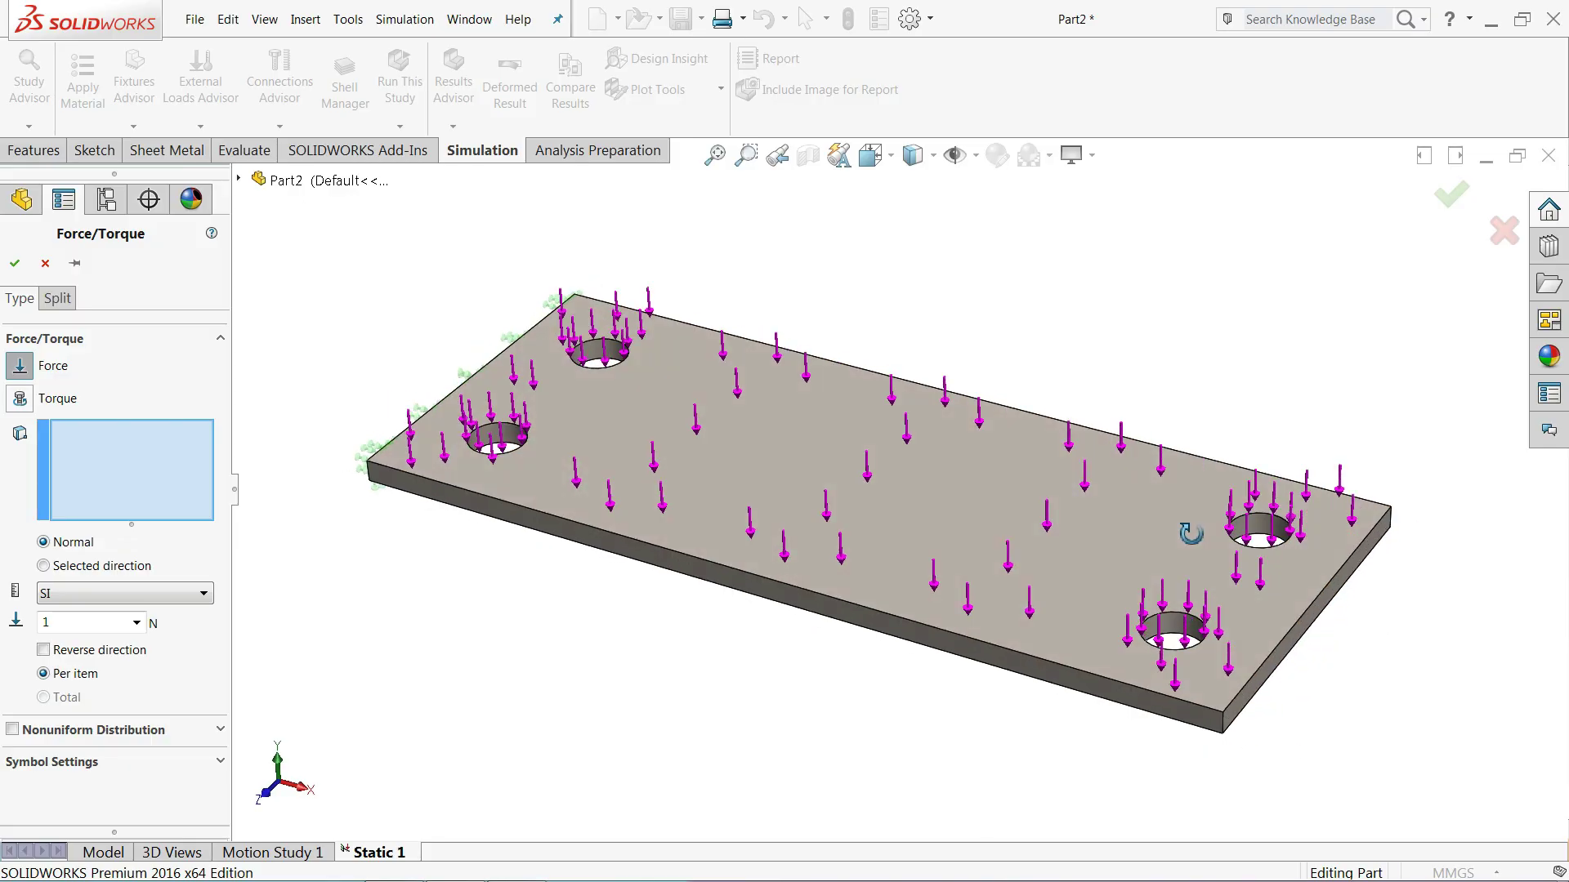
click(1297, 638)
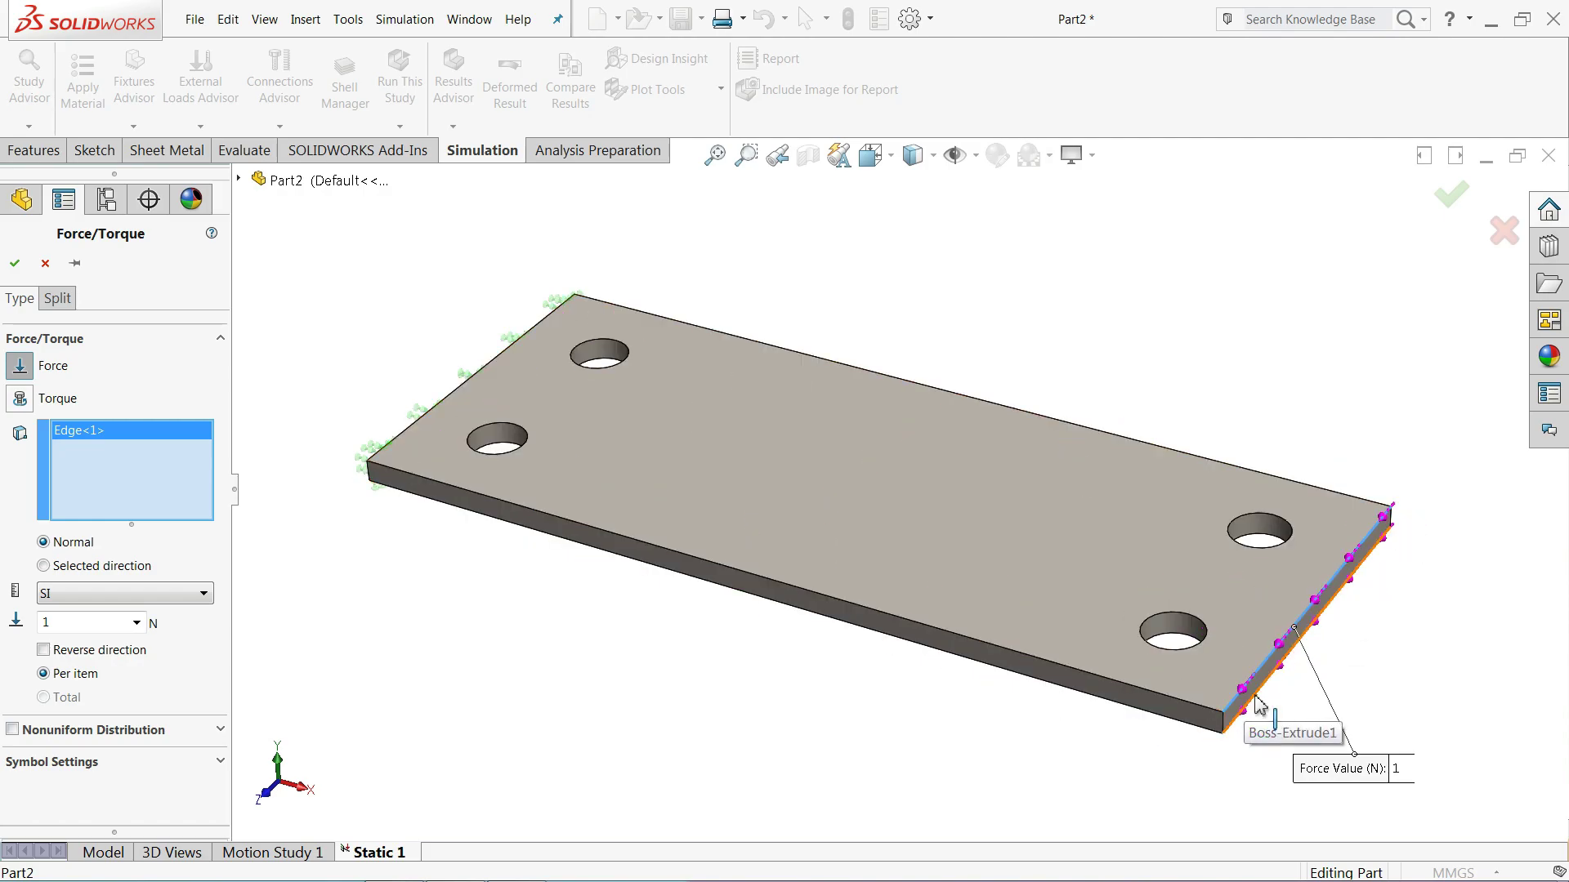
Set the force to a selected direction, using the vertical corner edge at the free end as the reference.
click(43, 565)
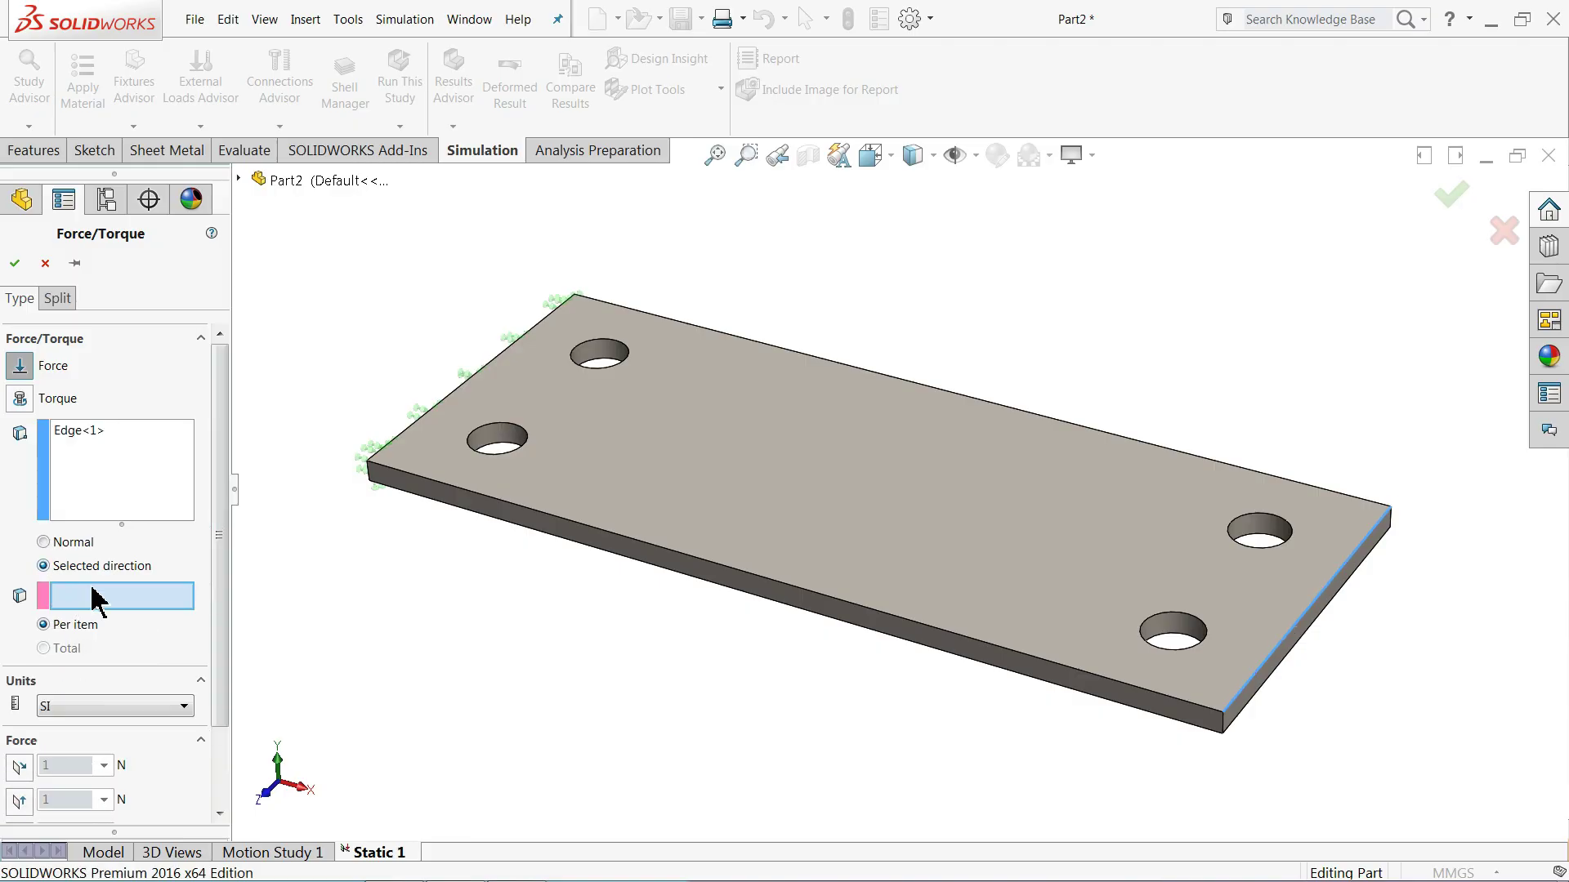
scroll(1232, 738, down, 5)
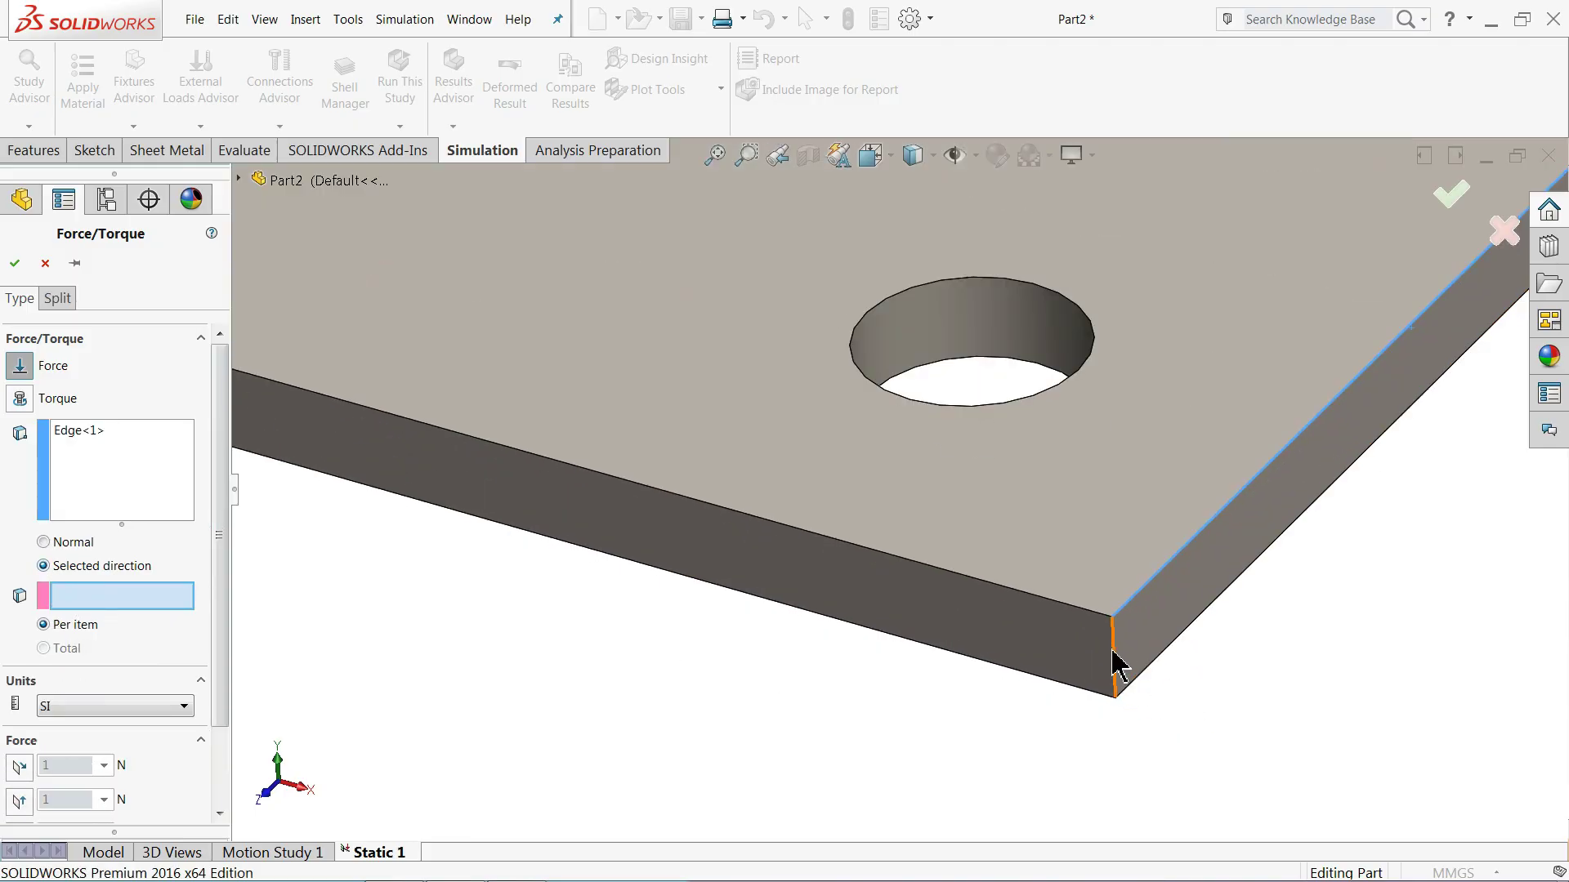
click(1115, 658)
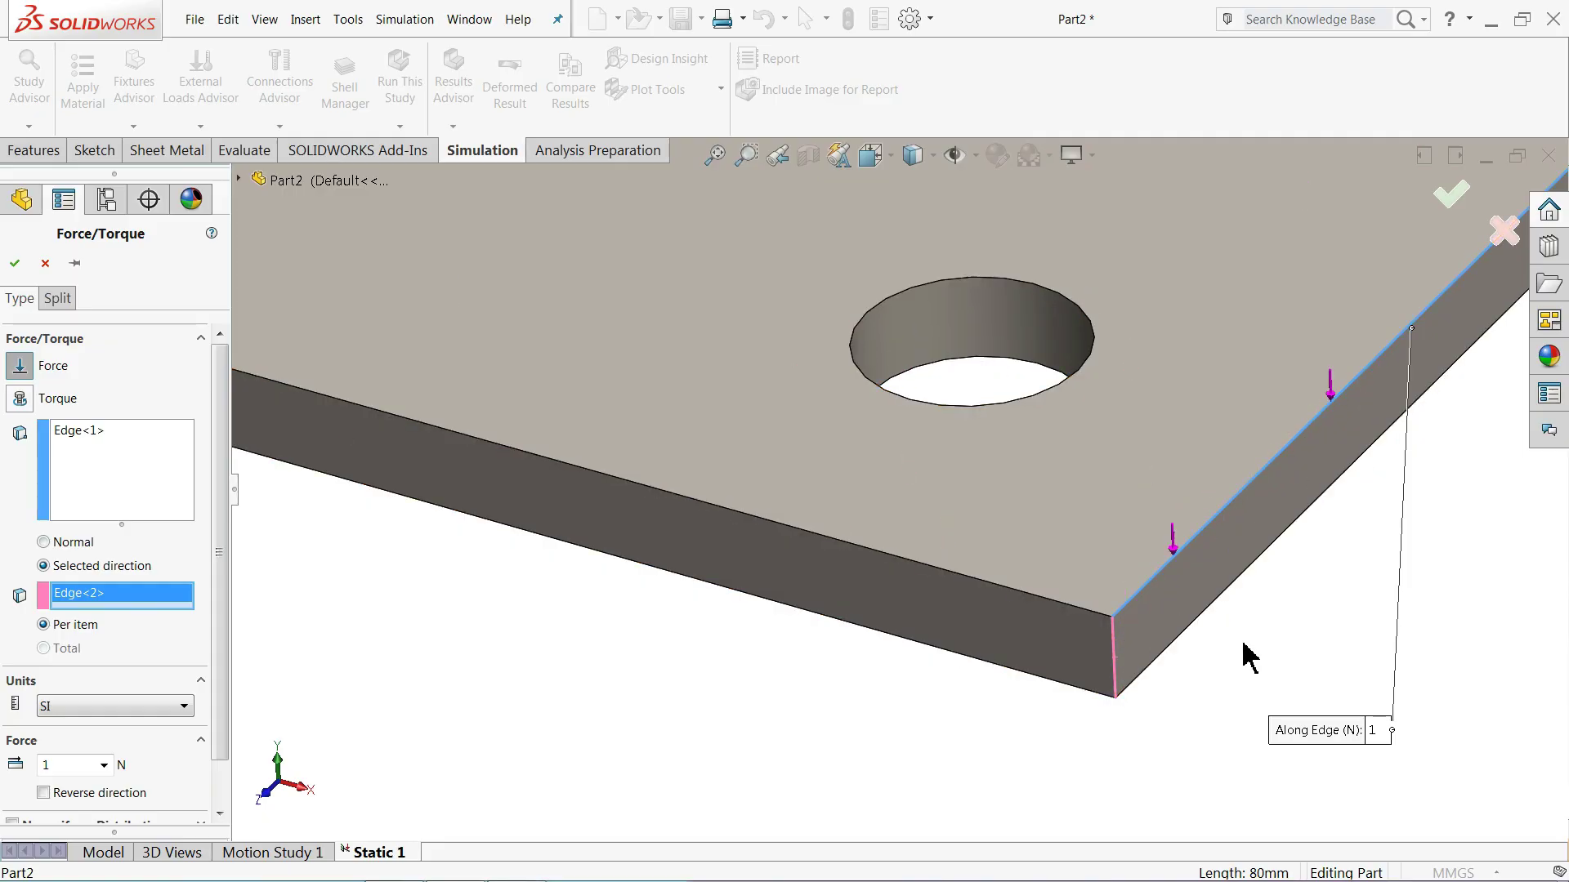
scroll(1114, 701, up, 5)
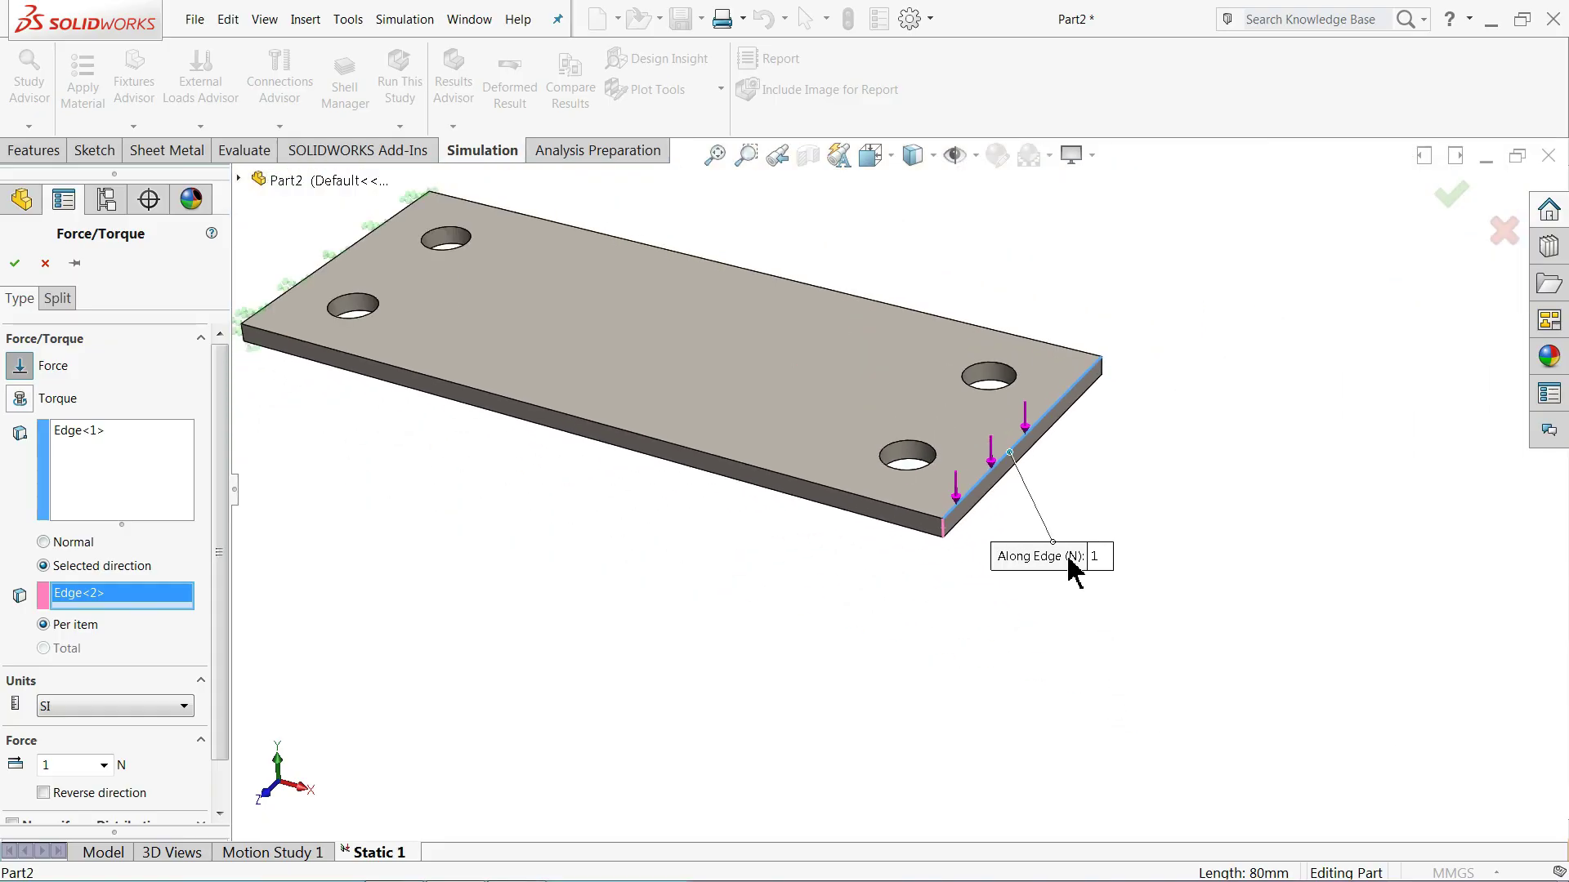
scroll(735, 413, up, 2)
scroll(659, 326, down, 6)
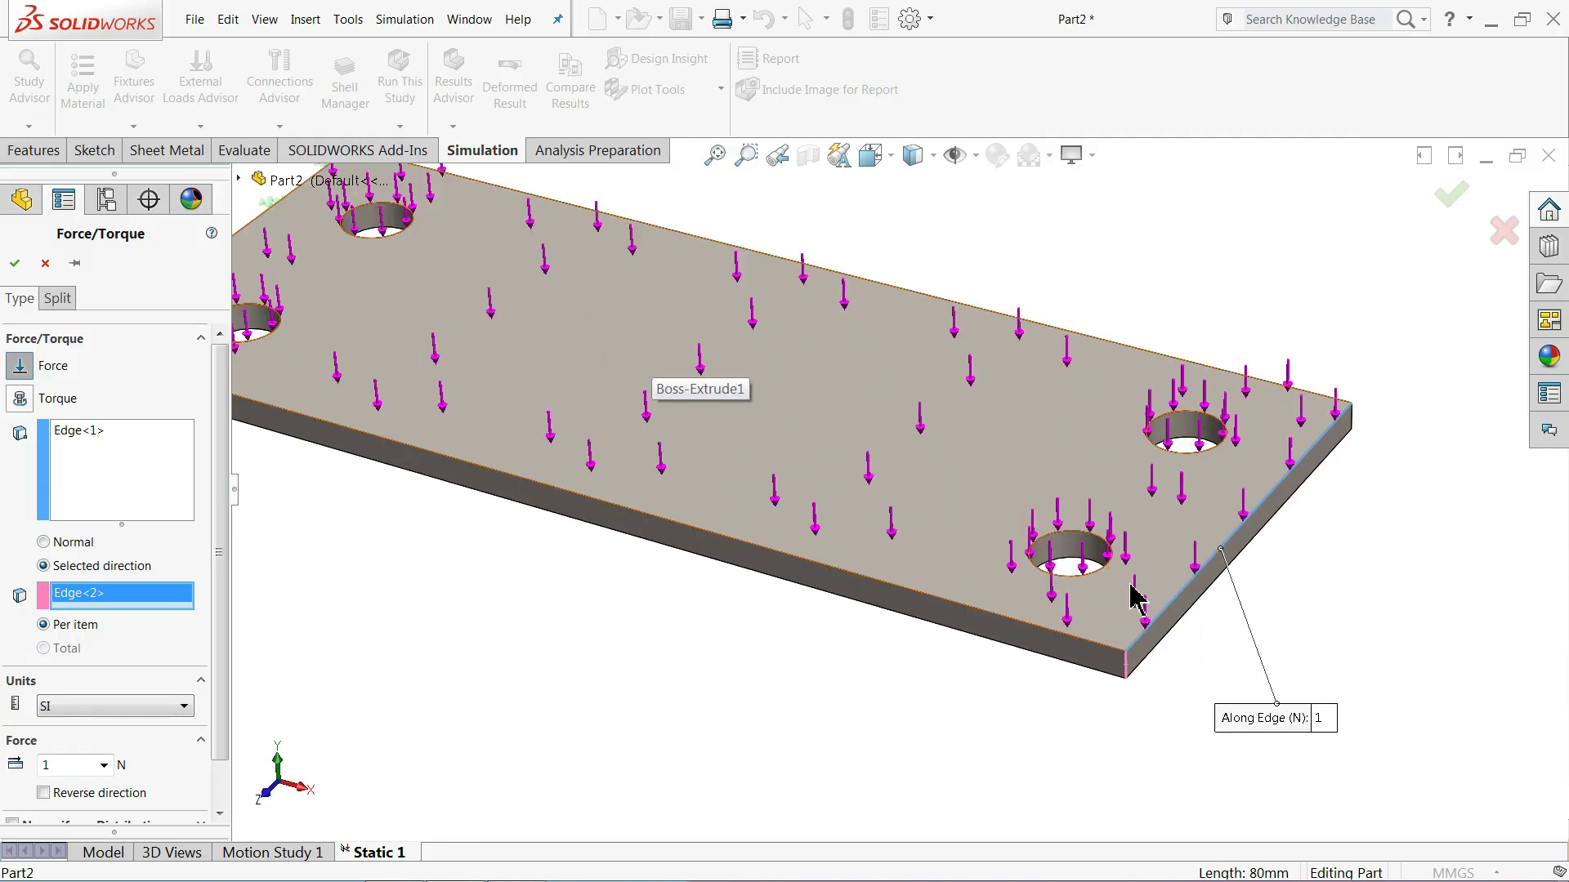
scroll(1132, 613, up, 2)
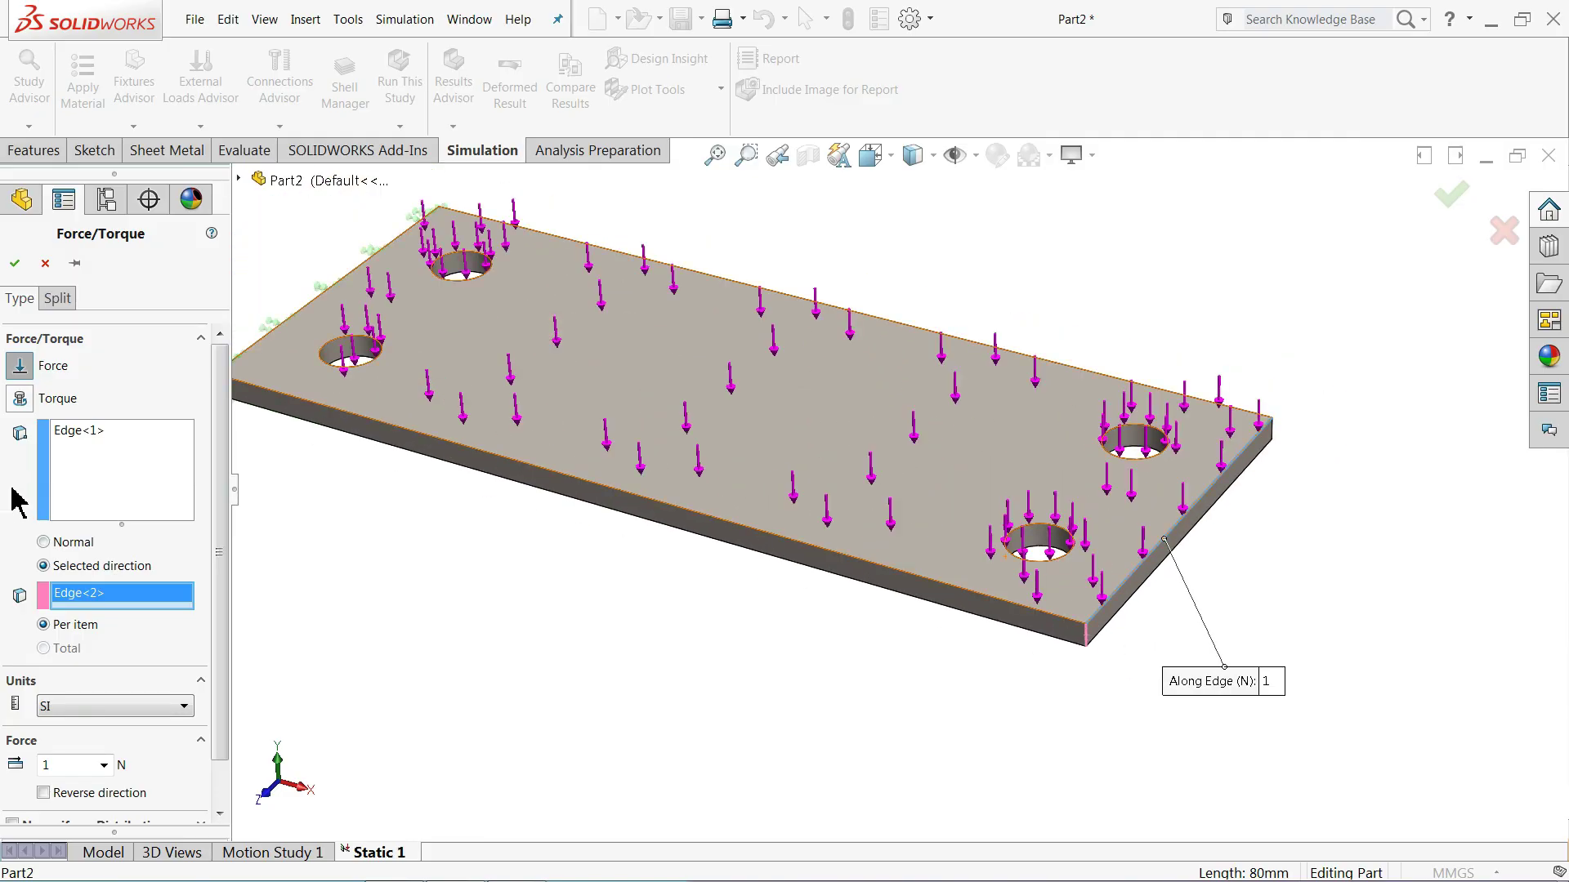
Set the force along the reference edge to 1500 N in SI units and accept the load.
drag(217, 719, 218, 781)
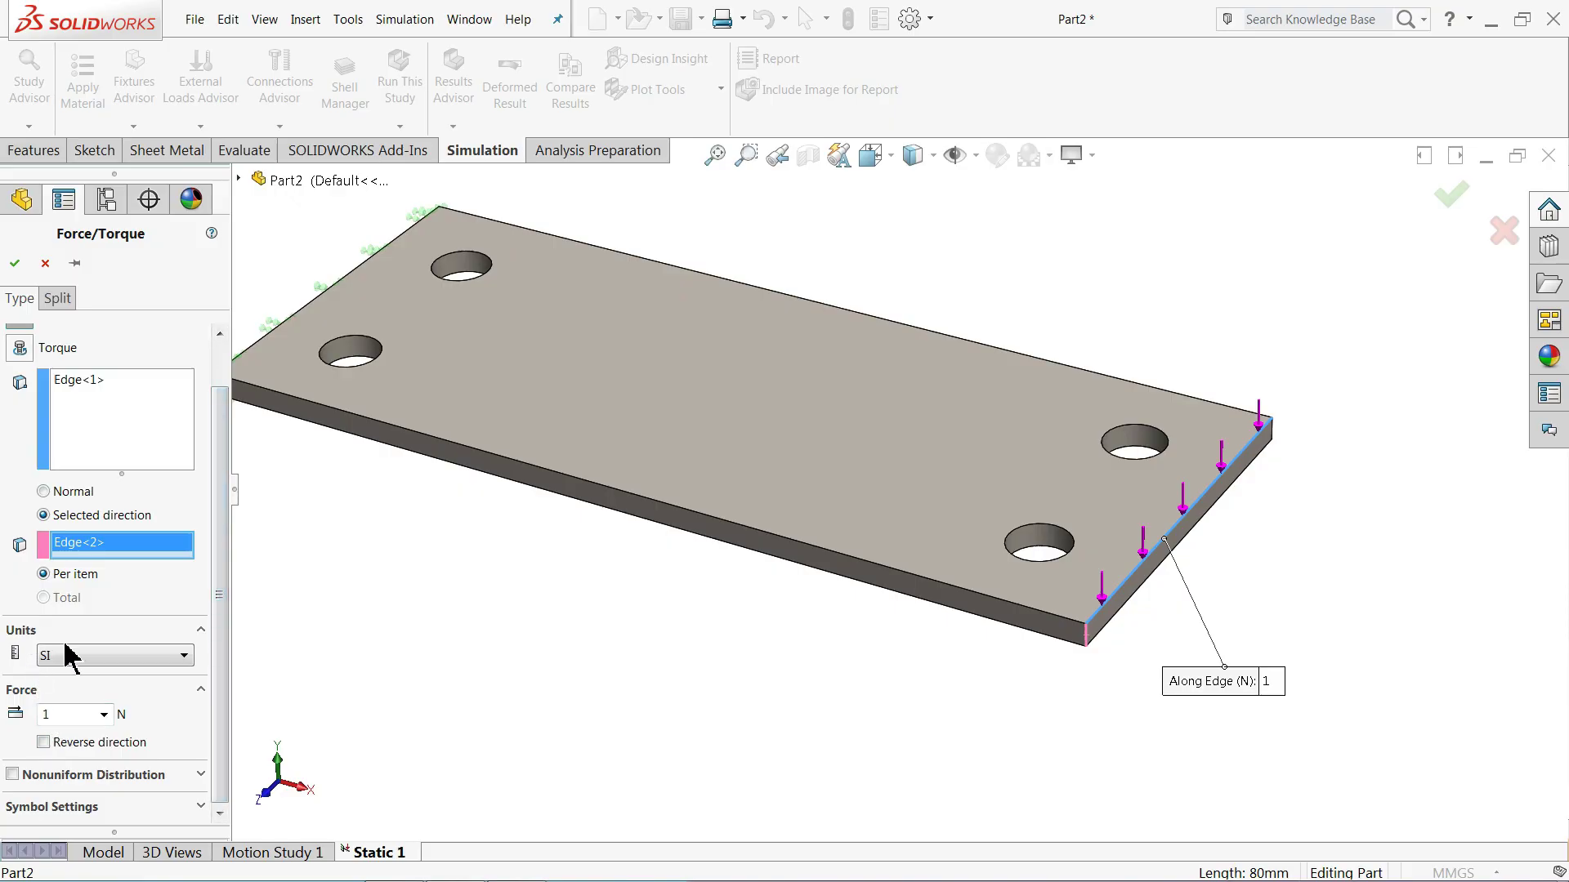
click(163, 658)
click(163, 663)
drag(69, 718, 36, 723)
text(1500)
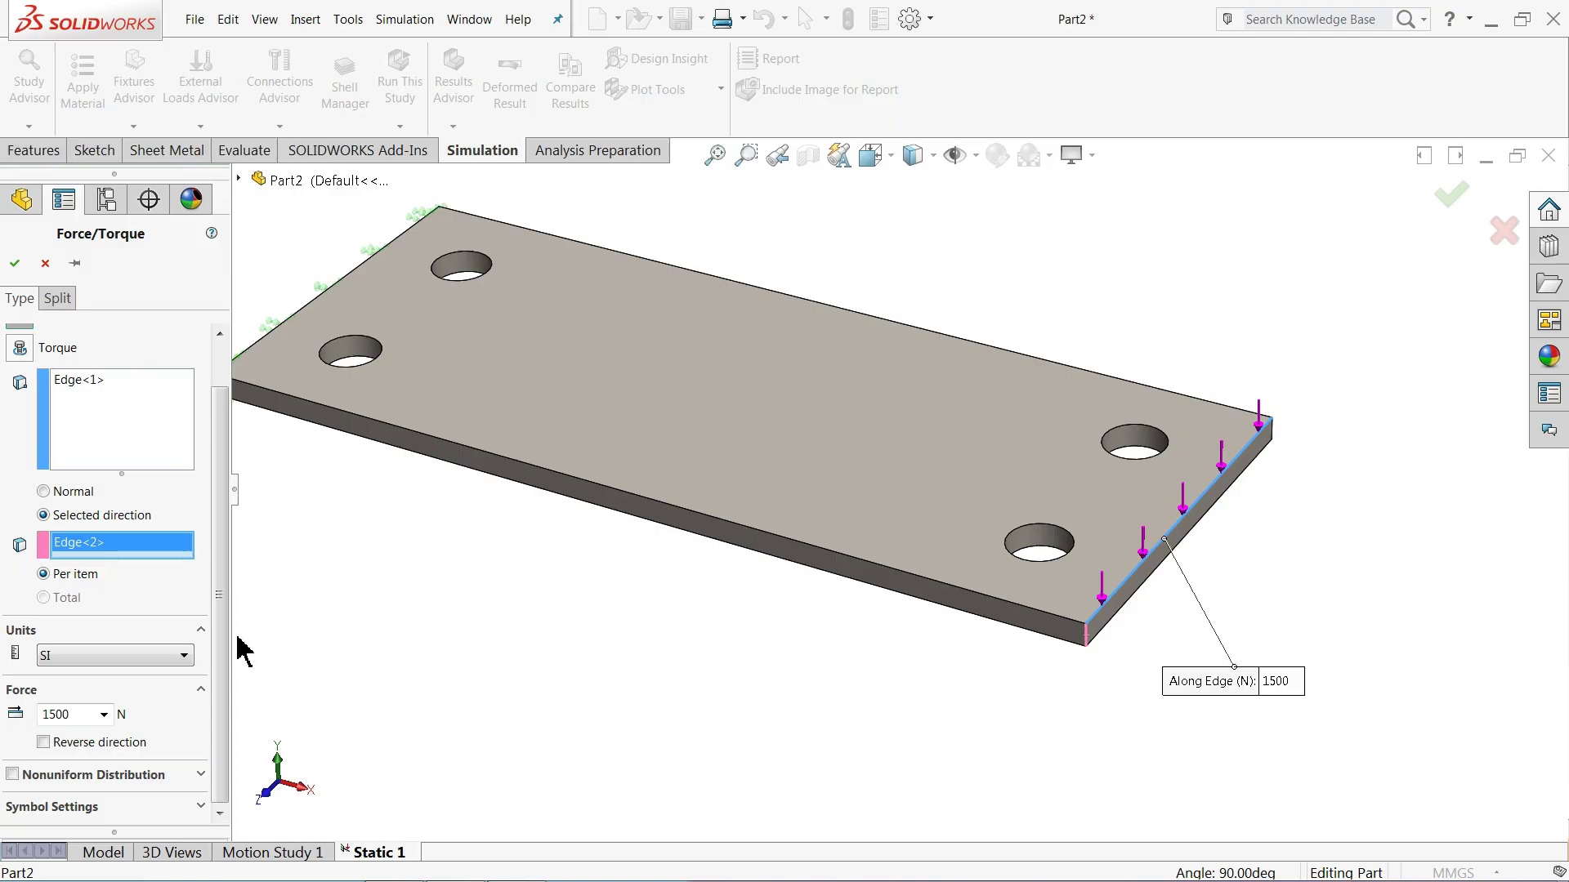
double_click(98, 714)
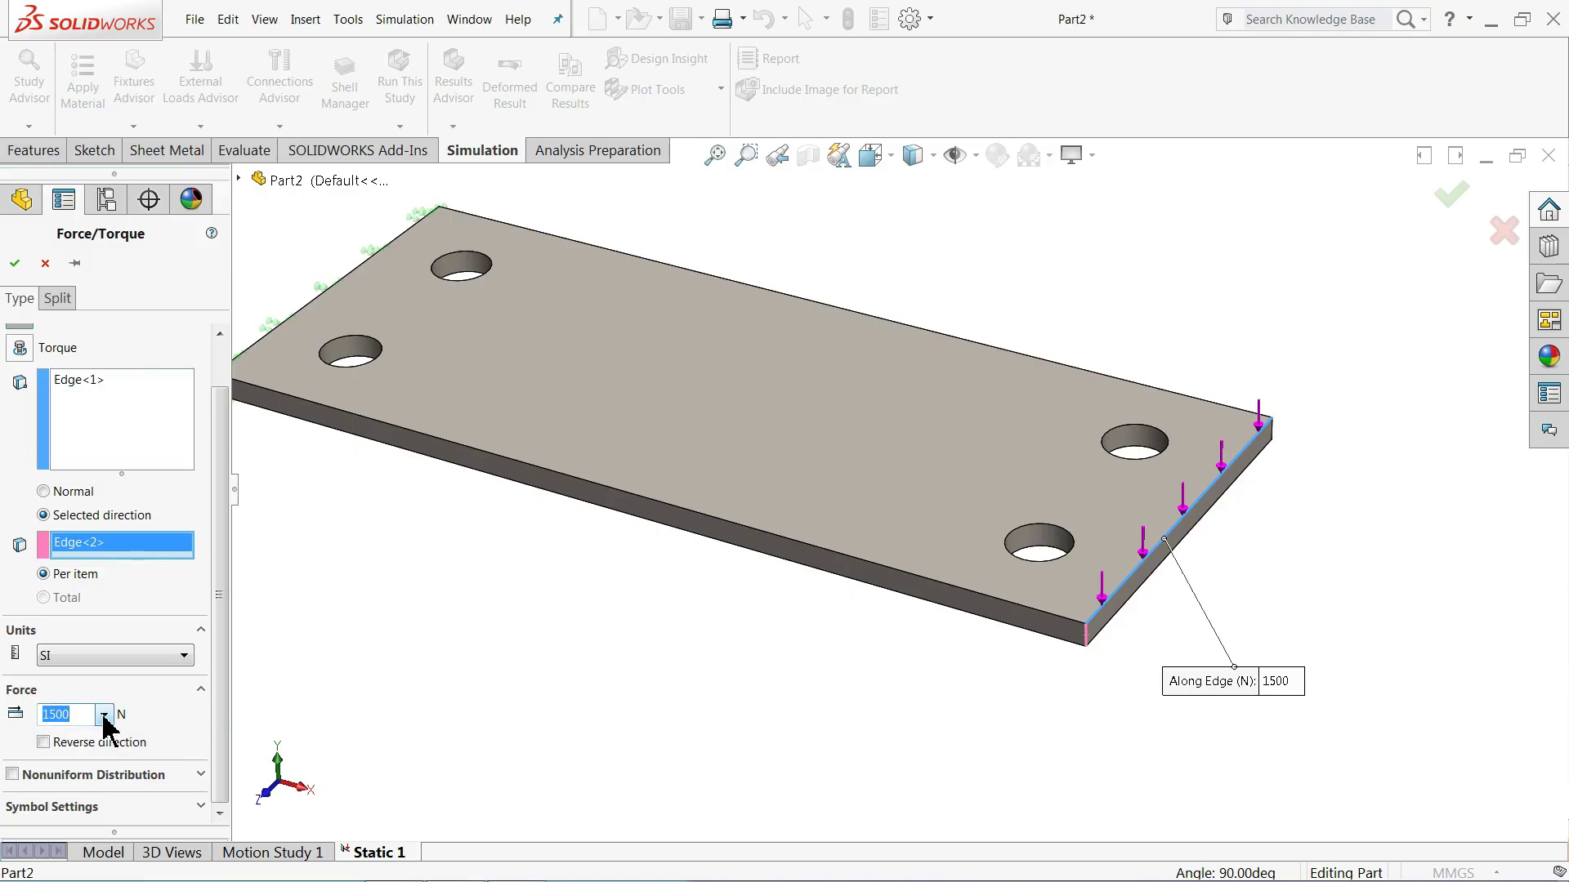
click(15, 264)
scroll(970, 669, up, 3)
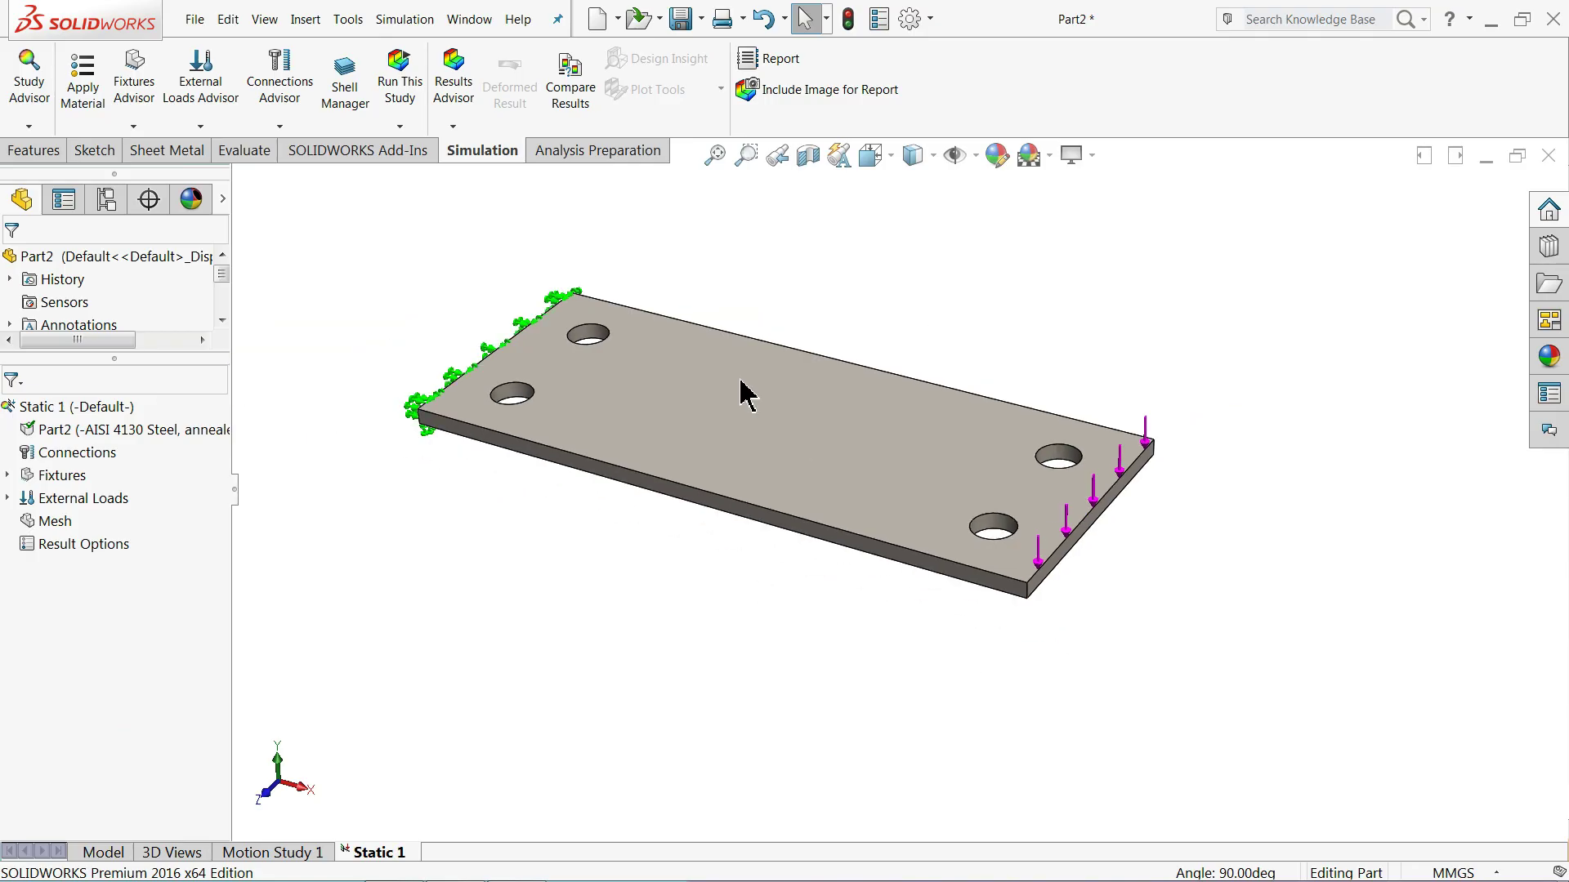
scroll(531, 397, down, 2)
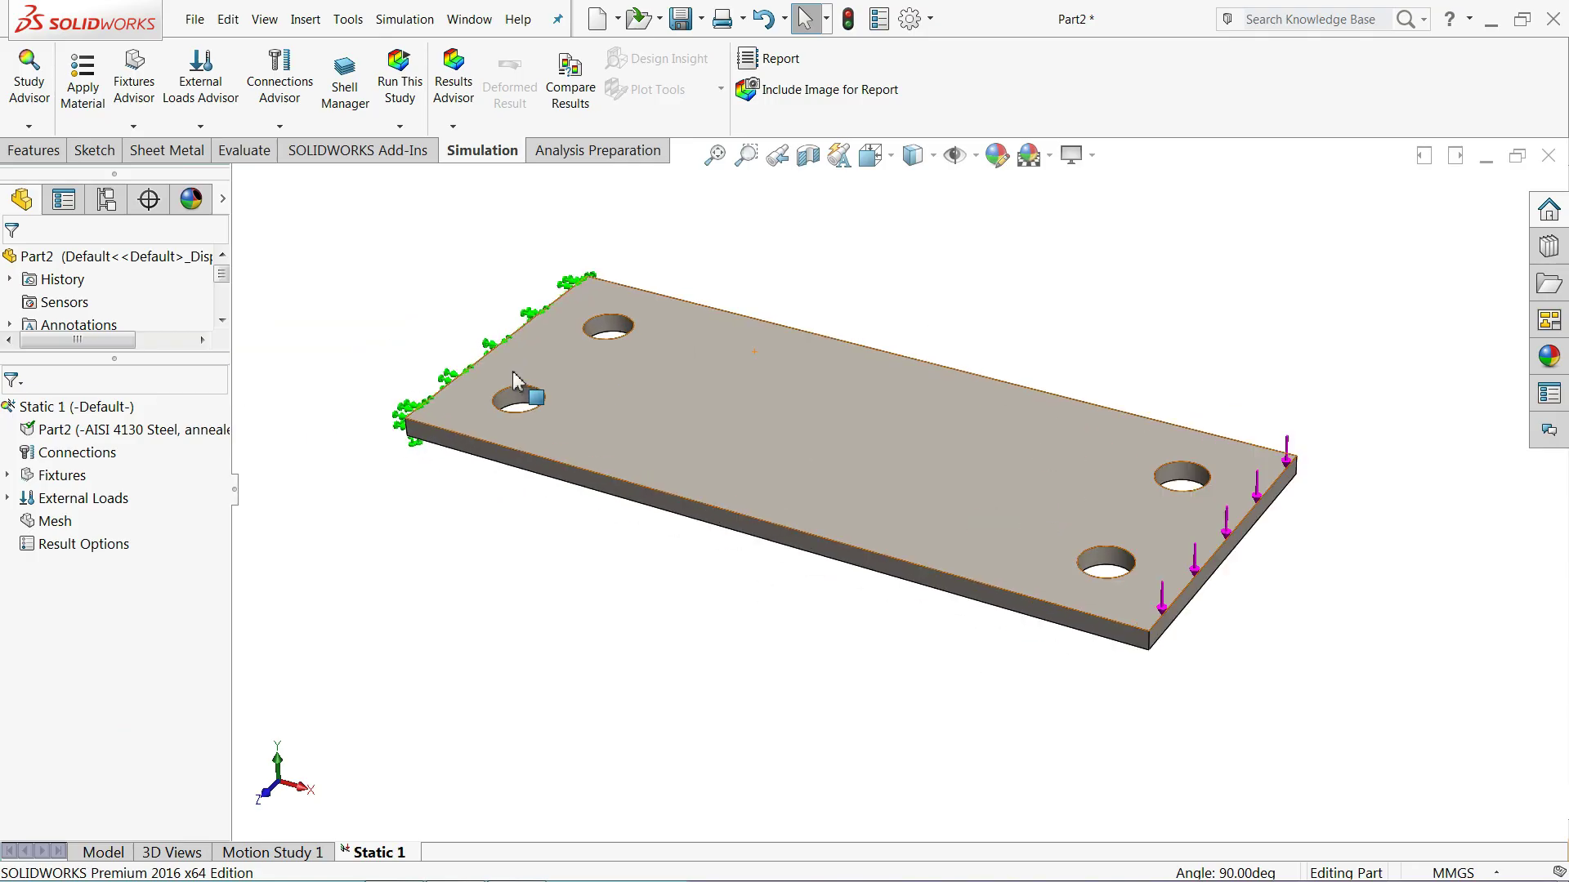
Create a standard mesh on the plate with mesh parameters enabled and a global element size of 3 mm.
right_click(51, 531)
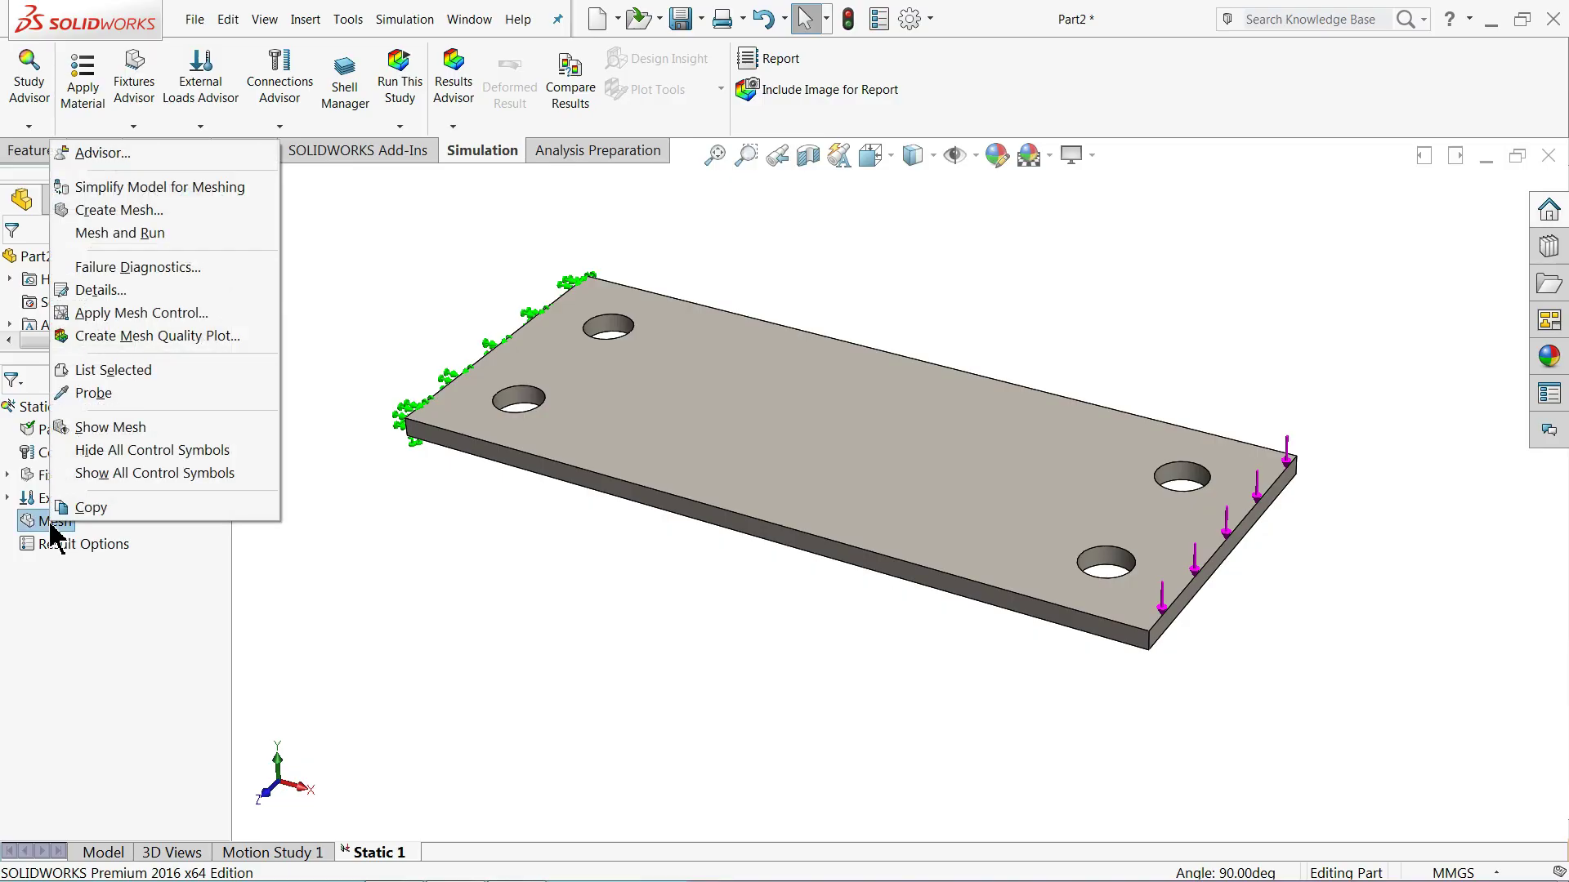
click(139, 210)
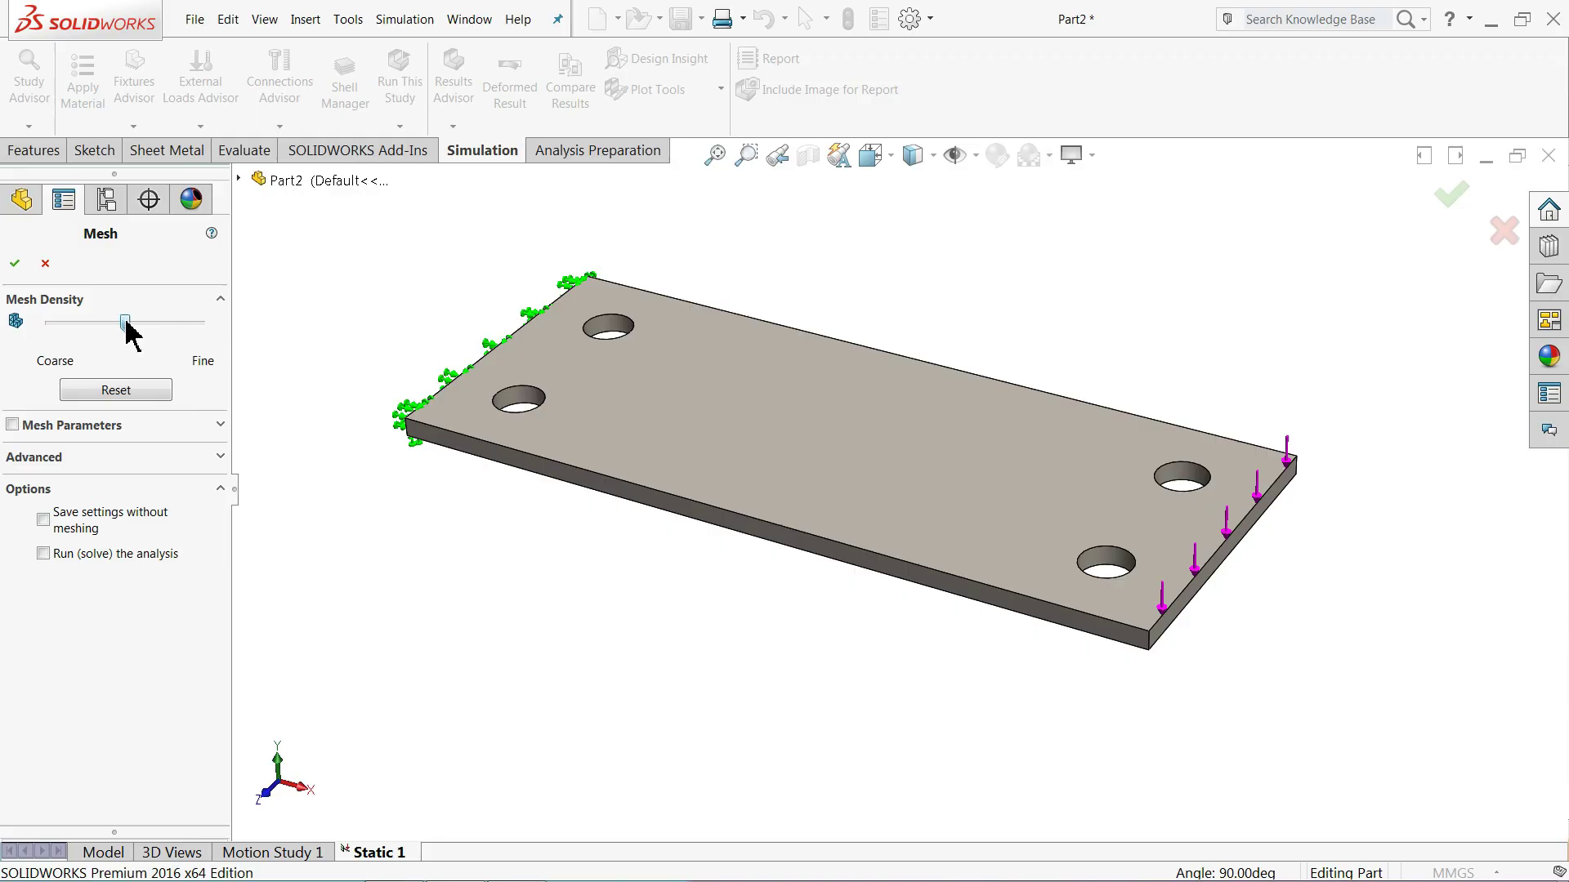
drag(126, 321, 152, 324)
click(221, 425)
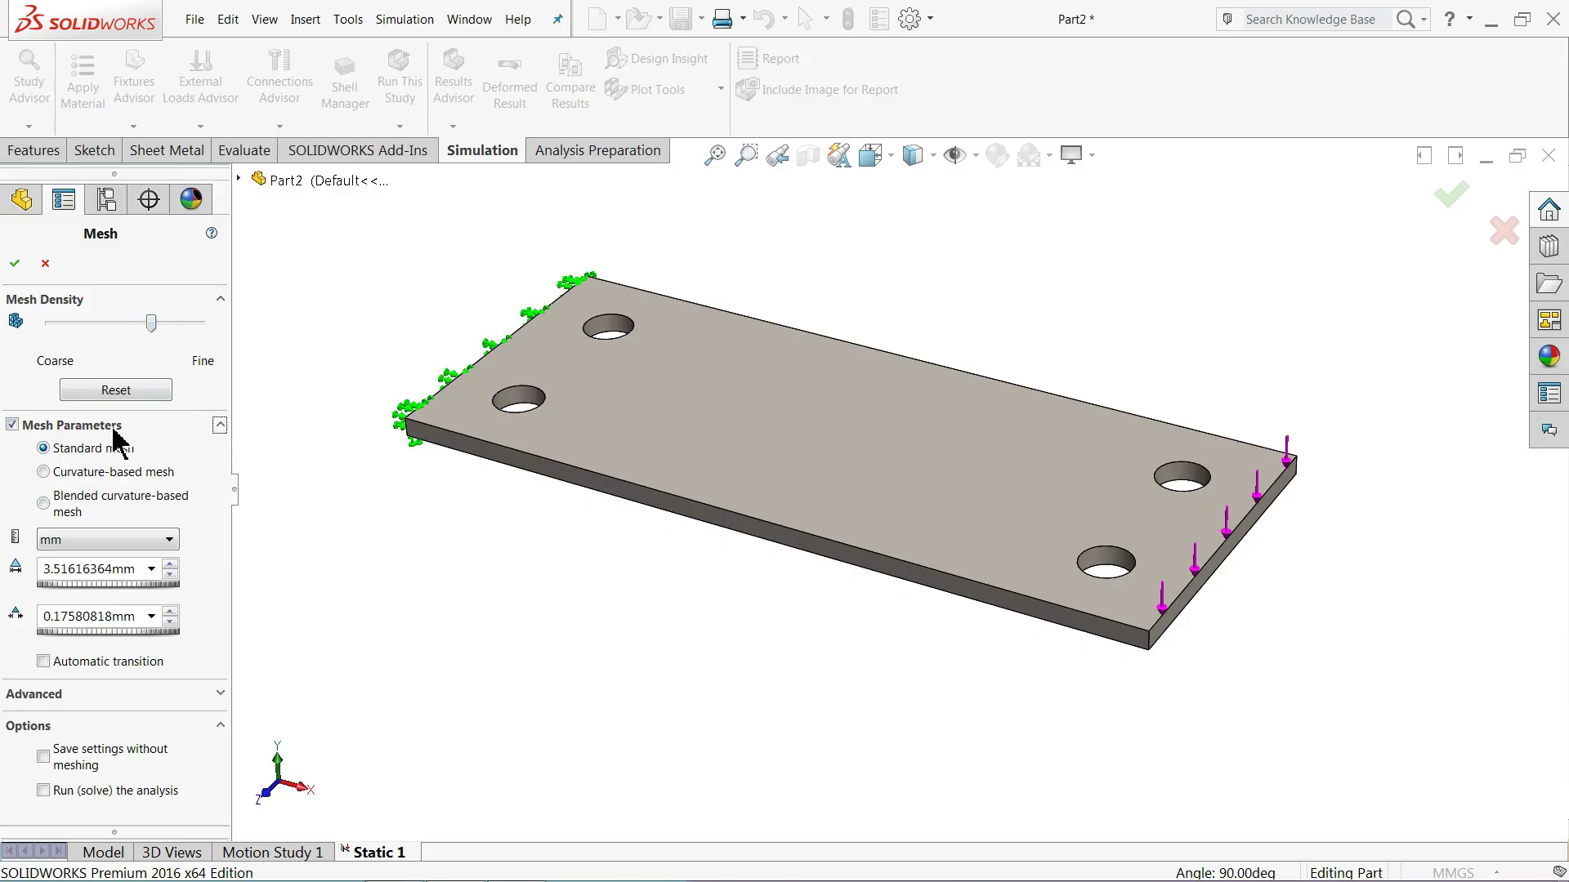
double_click(126, 569)
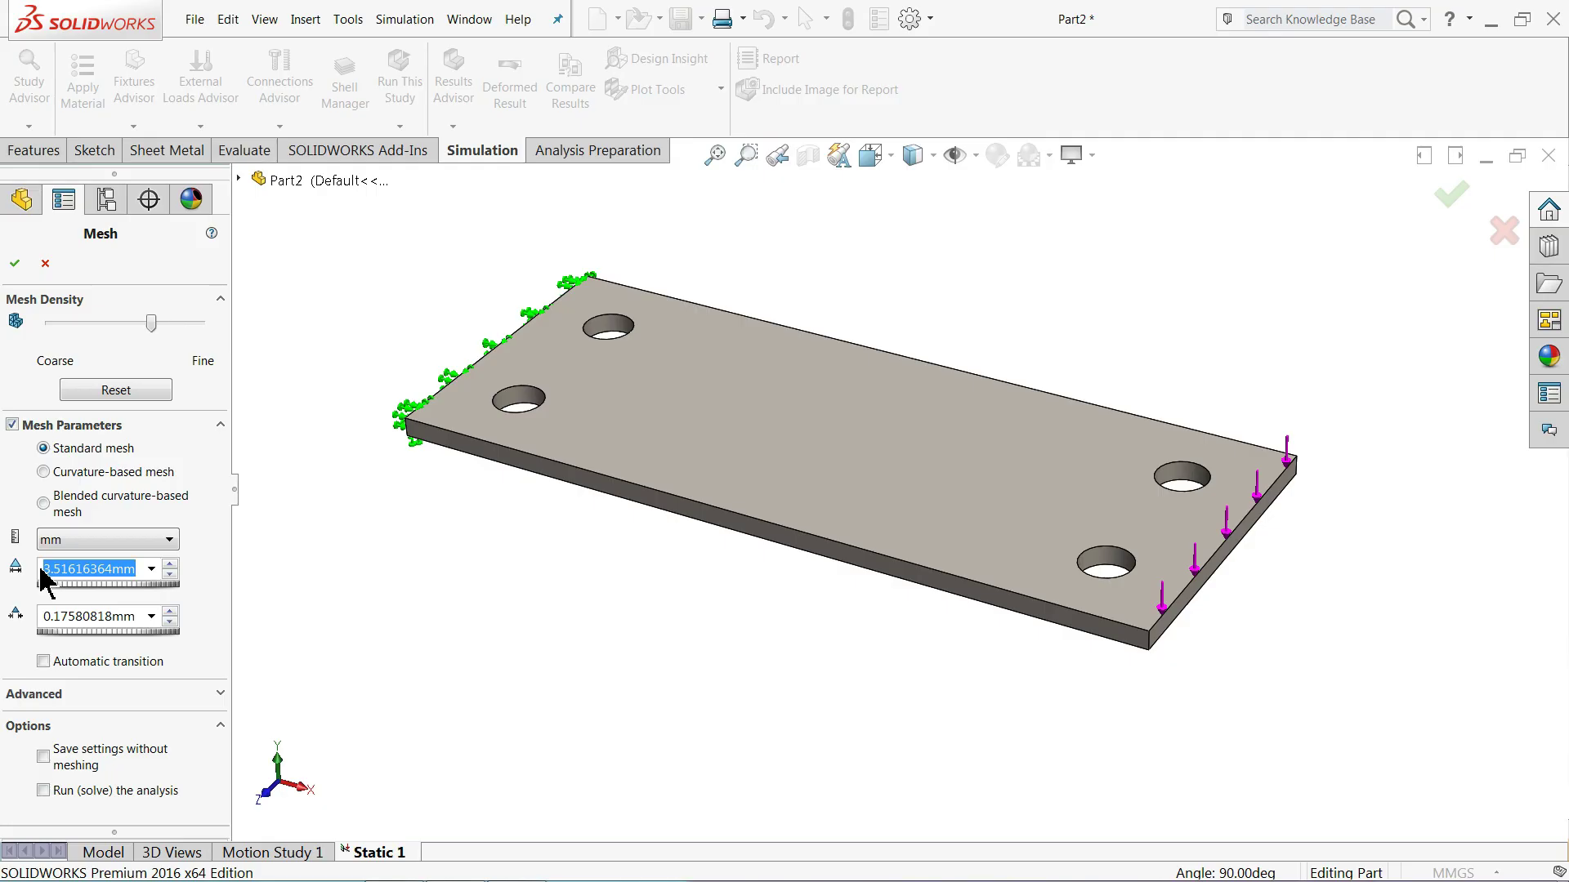
text(3)
key(Return)
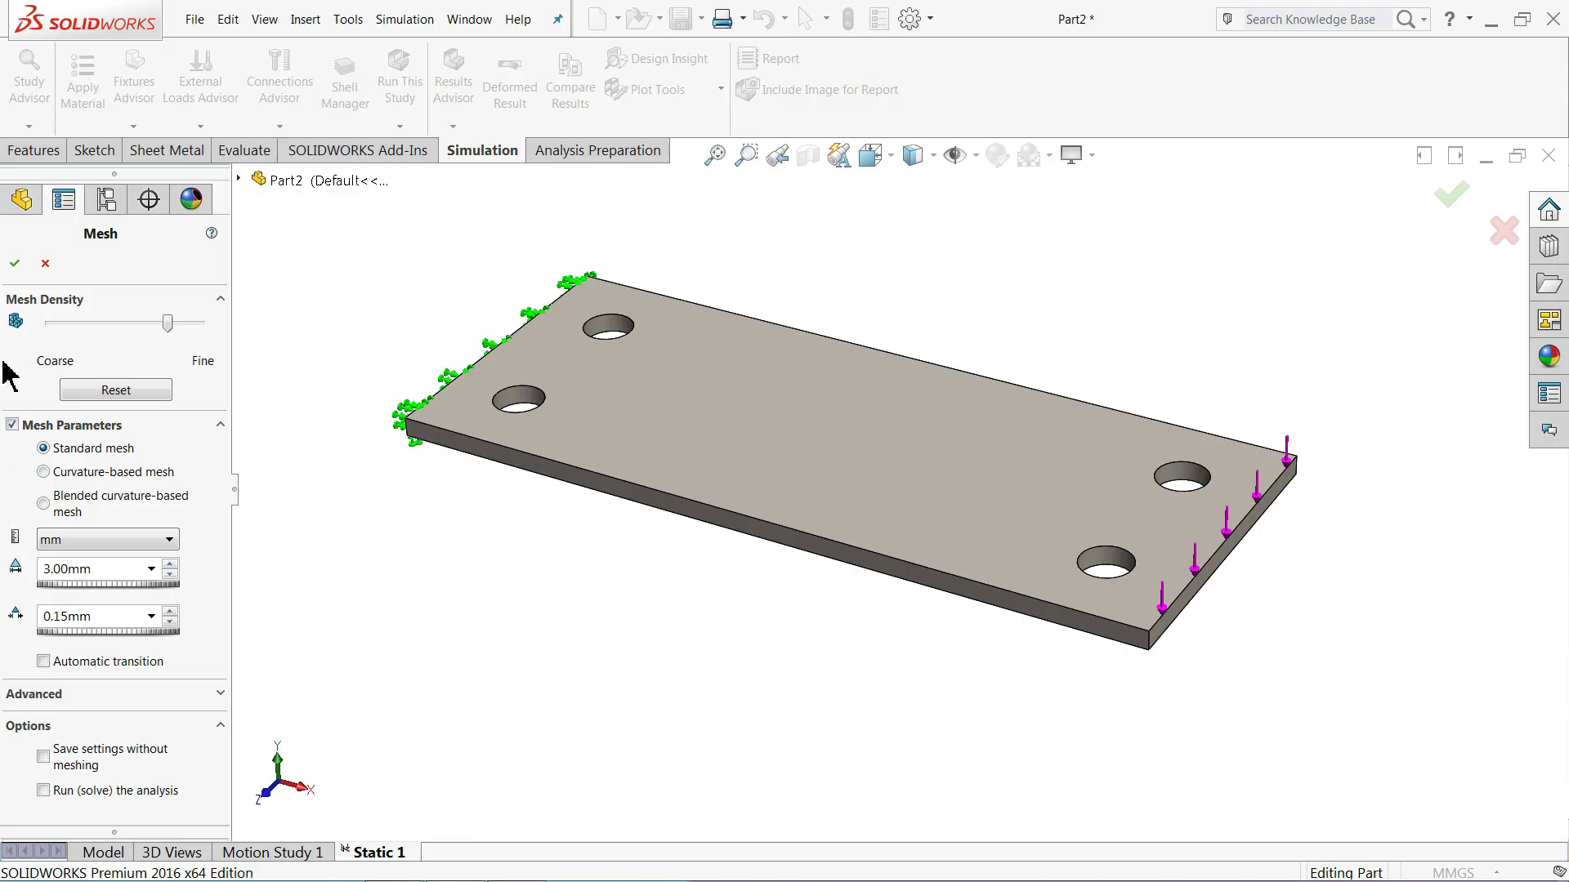
click(15, 262)
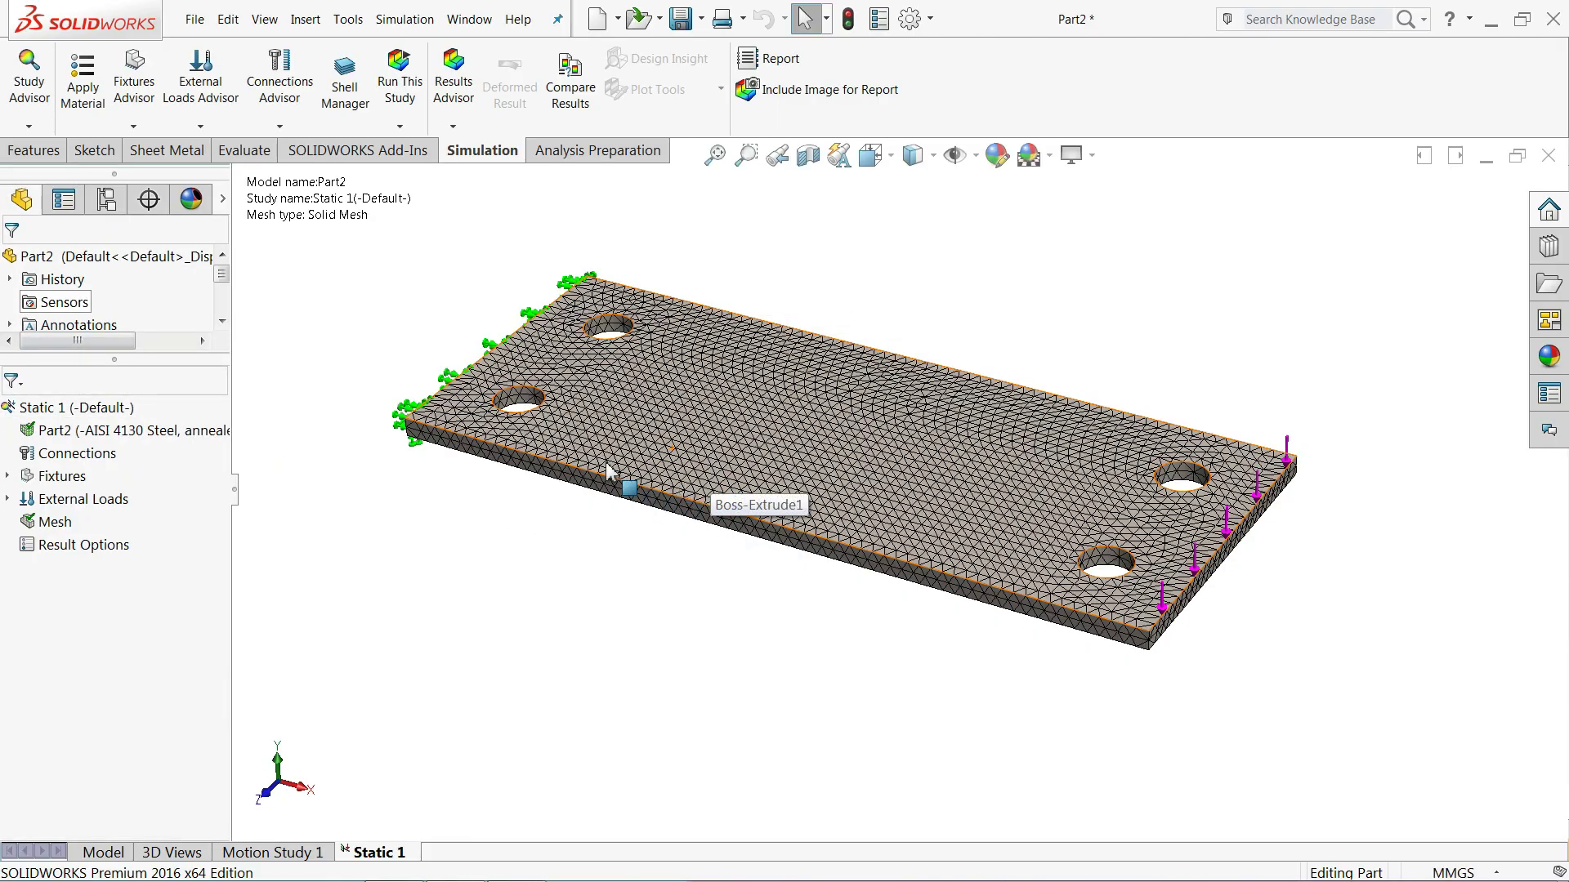
Run the static study and accept solving it with the Large Displacement option.
scroll(599, 426, down, 5)
middle_drag(602, 434, 603, 489)
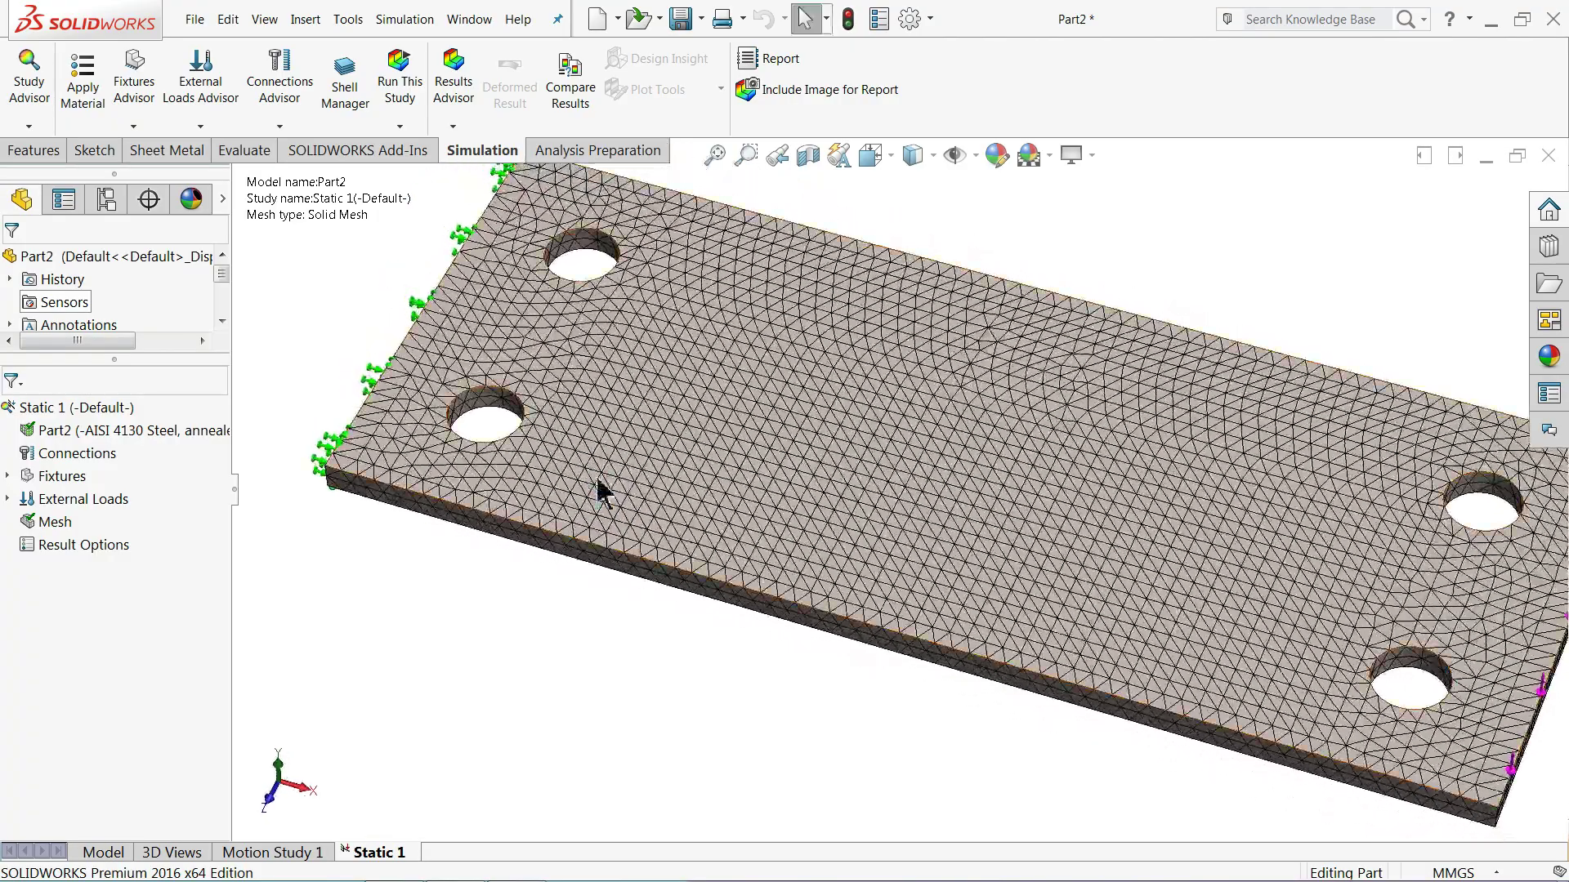
middle_drag(593, 558, 591, 499)
scroll(597, 506, up, 4)
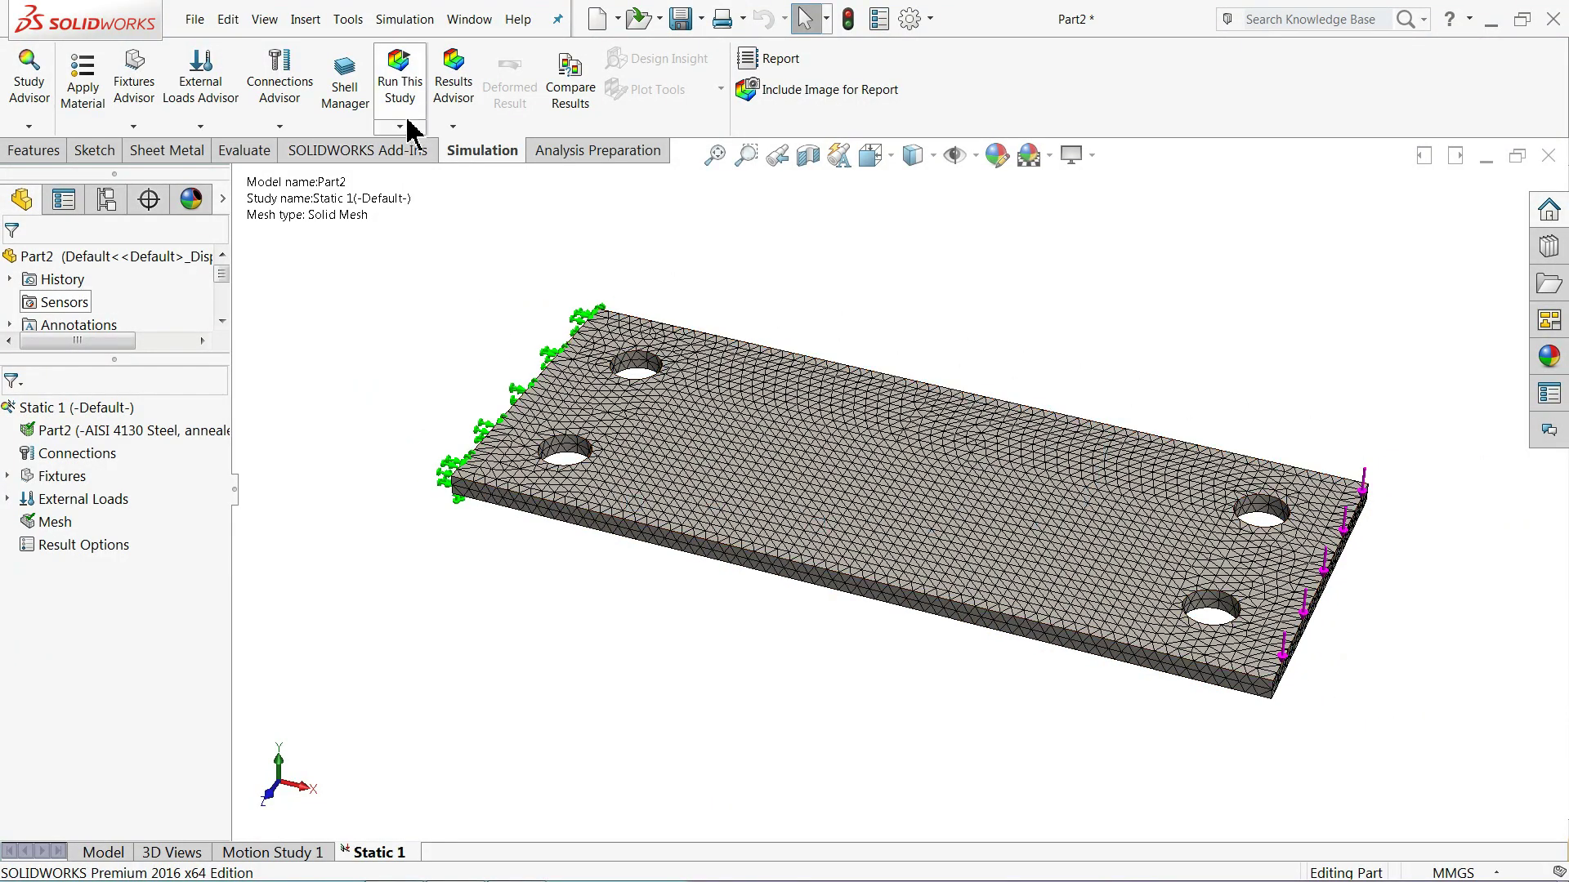
click(402, 90)
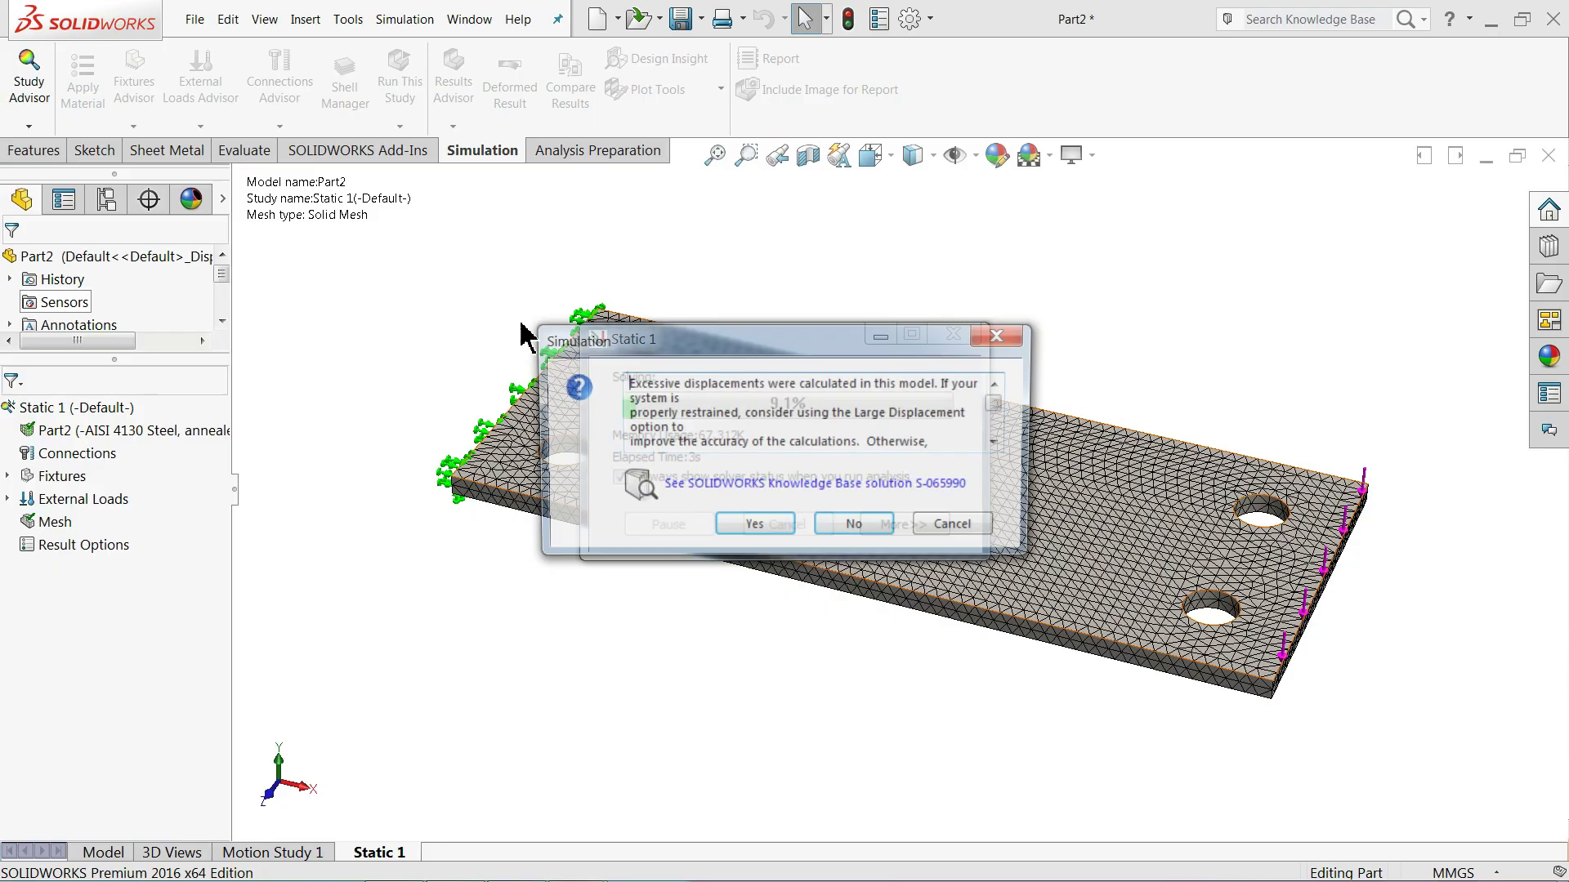
click(745, 526)
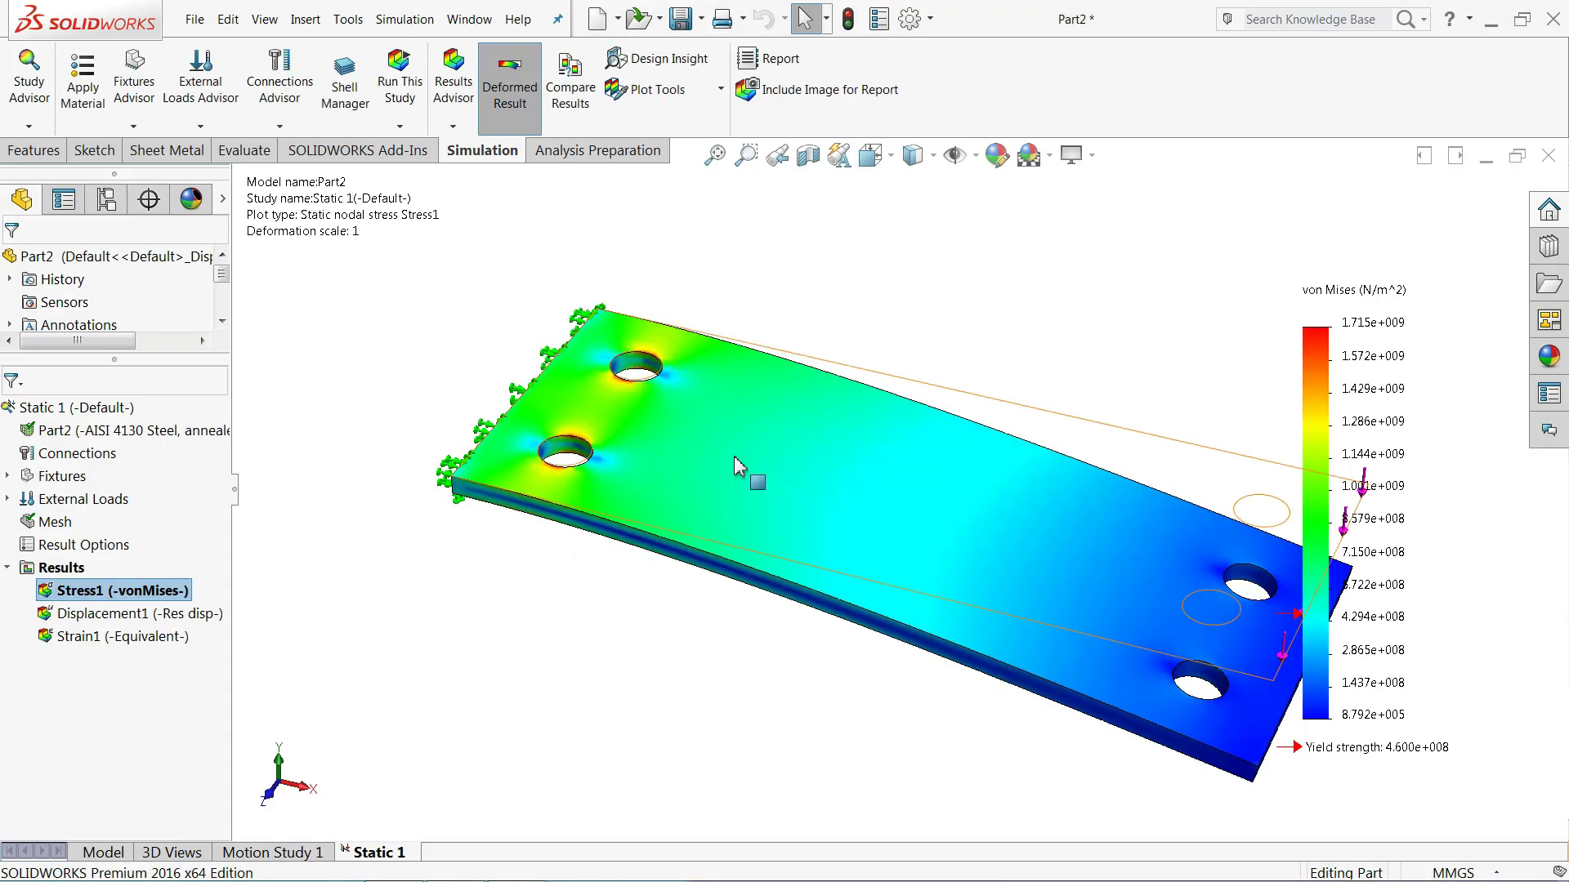
Examine the von Mises stress plot of the deformed plate, especially around the two holes near the fixed end.
middle_drag(1038, 525, 755, 523)
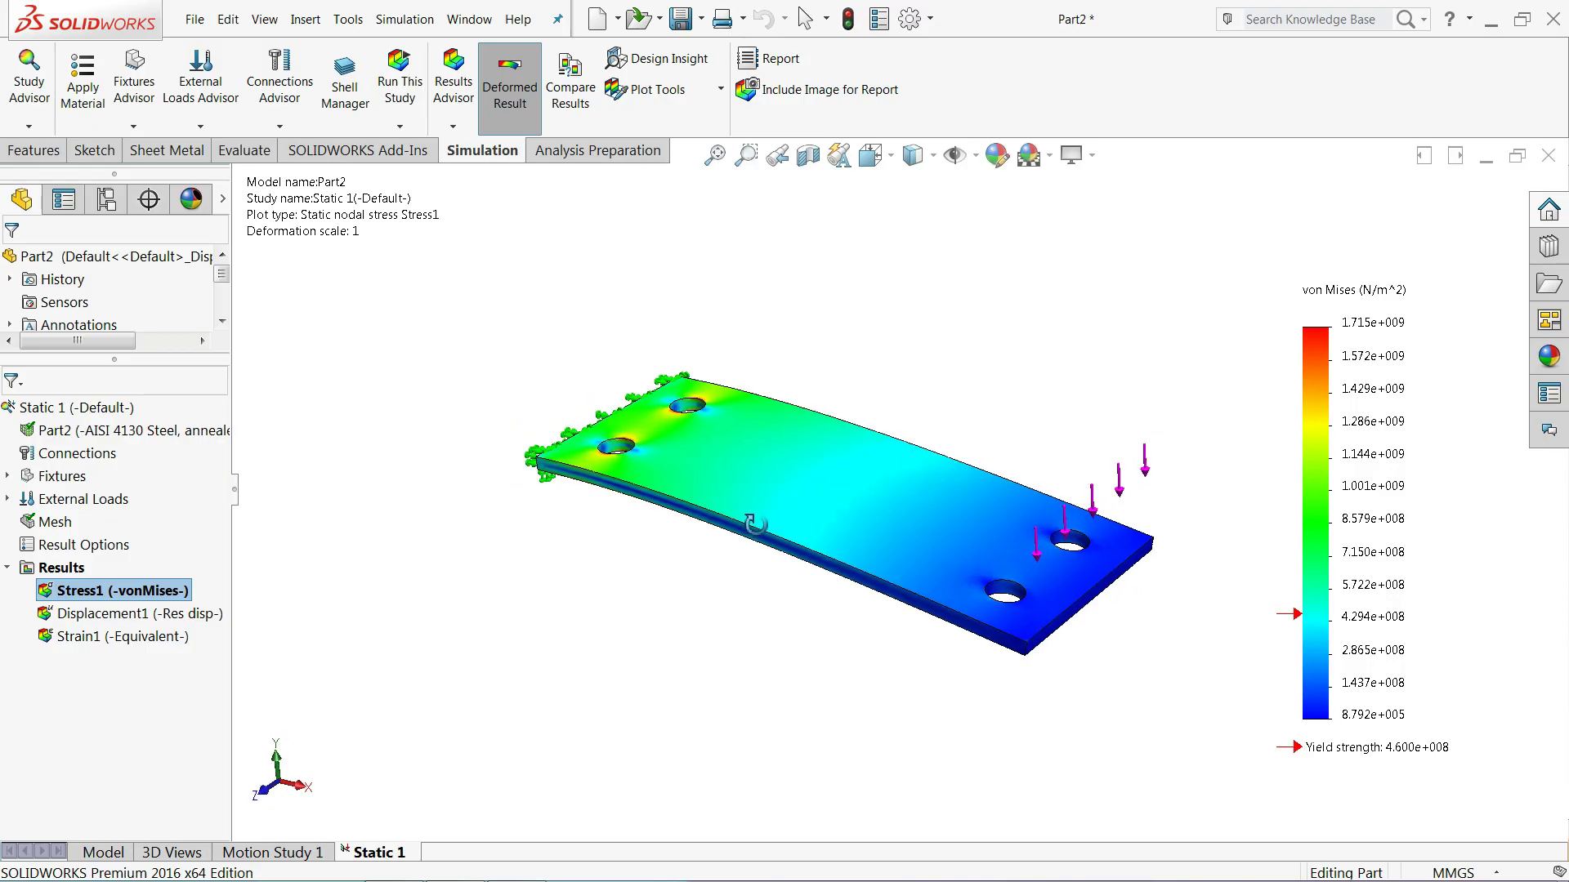
middle_drag(1084, 589, 964, 519)
scroll(964, 520, down, 2)
scroll(641, 445, up, 5)
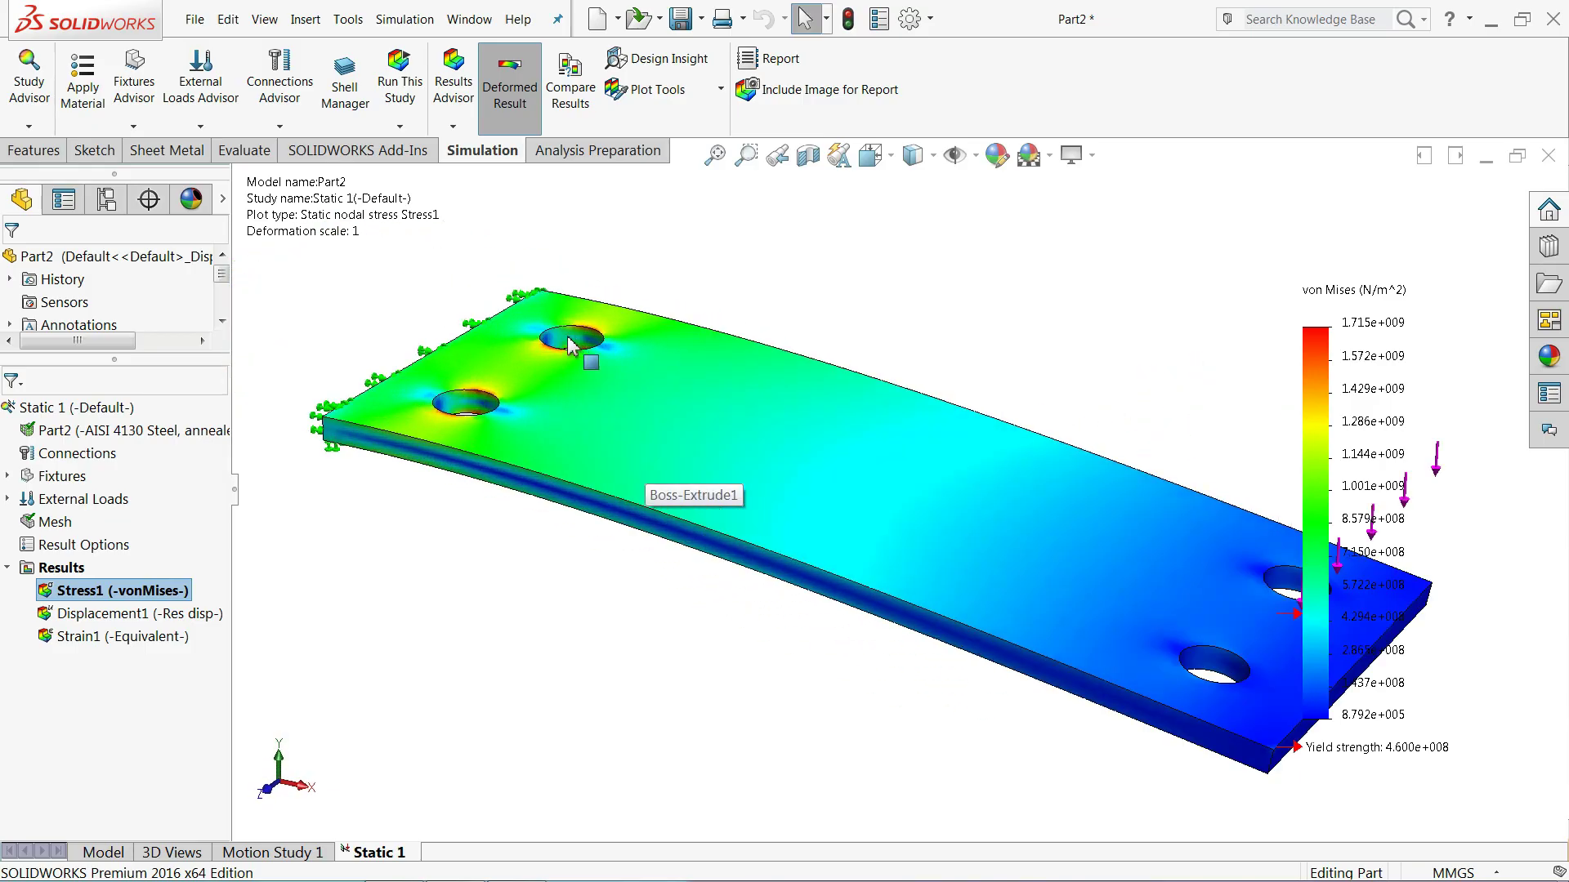
scroll(560, 339, up, 2)
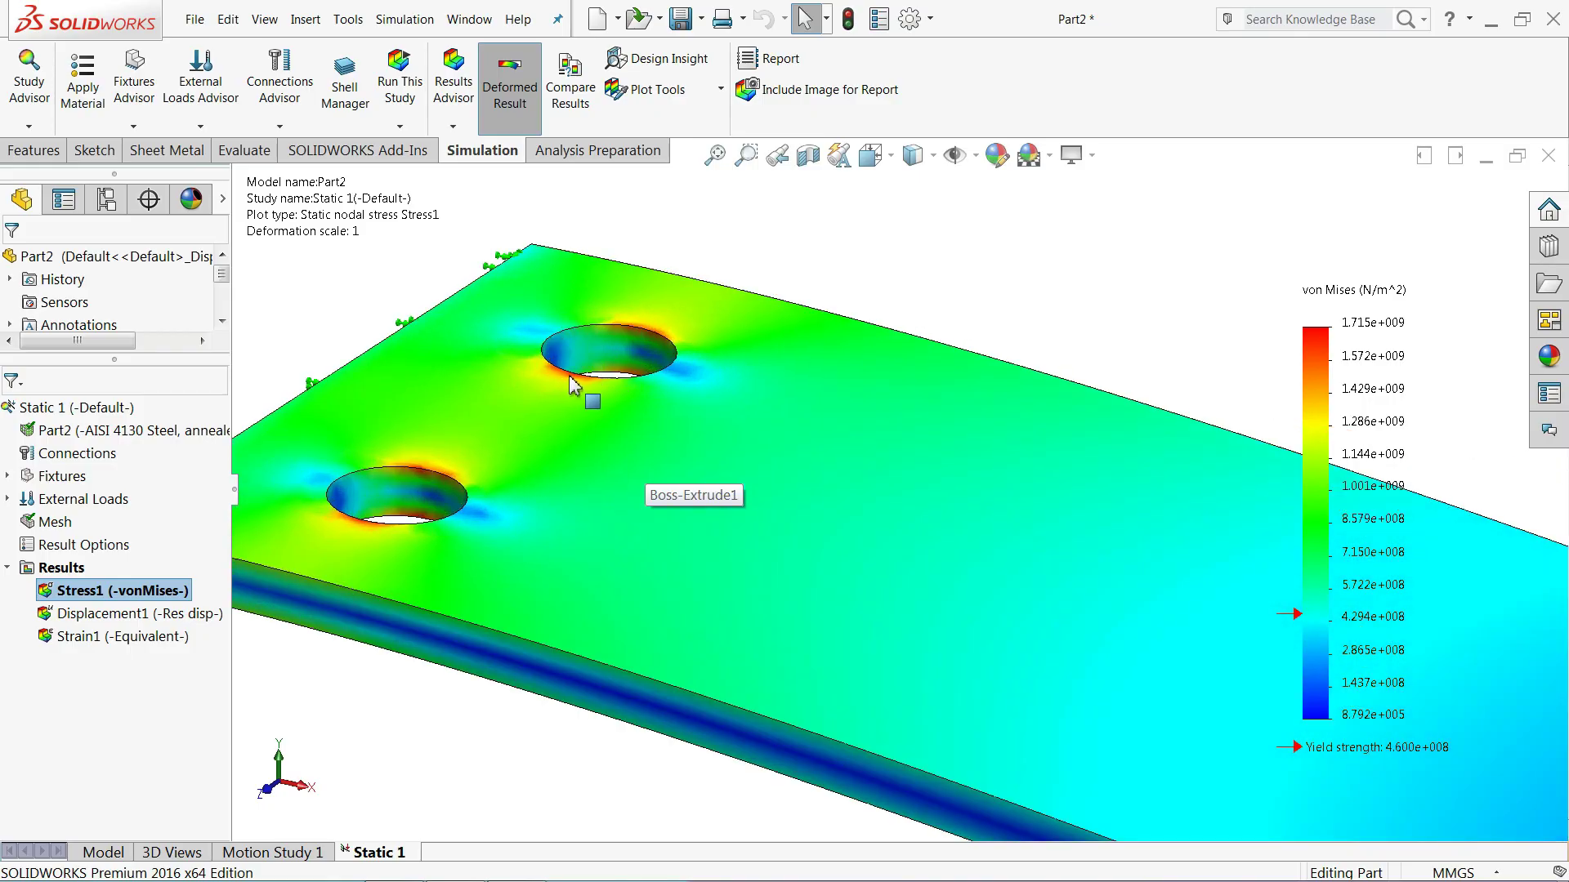
scroll(605, 401, down, 3)
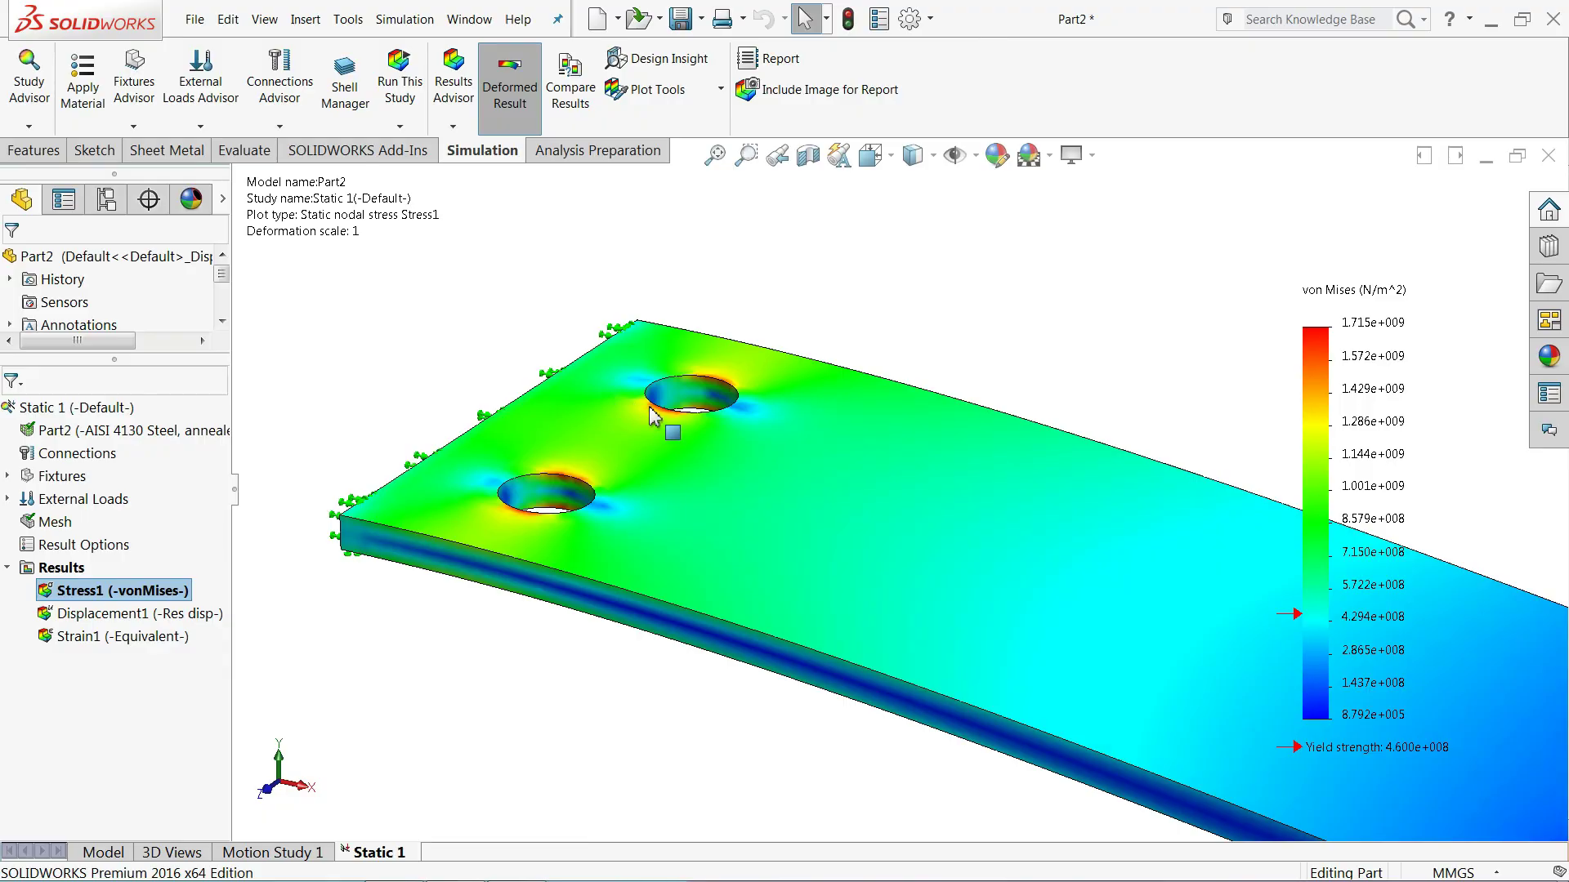
scroll(684, 421, up, 3)
scroll(630, 420, down, 4)
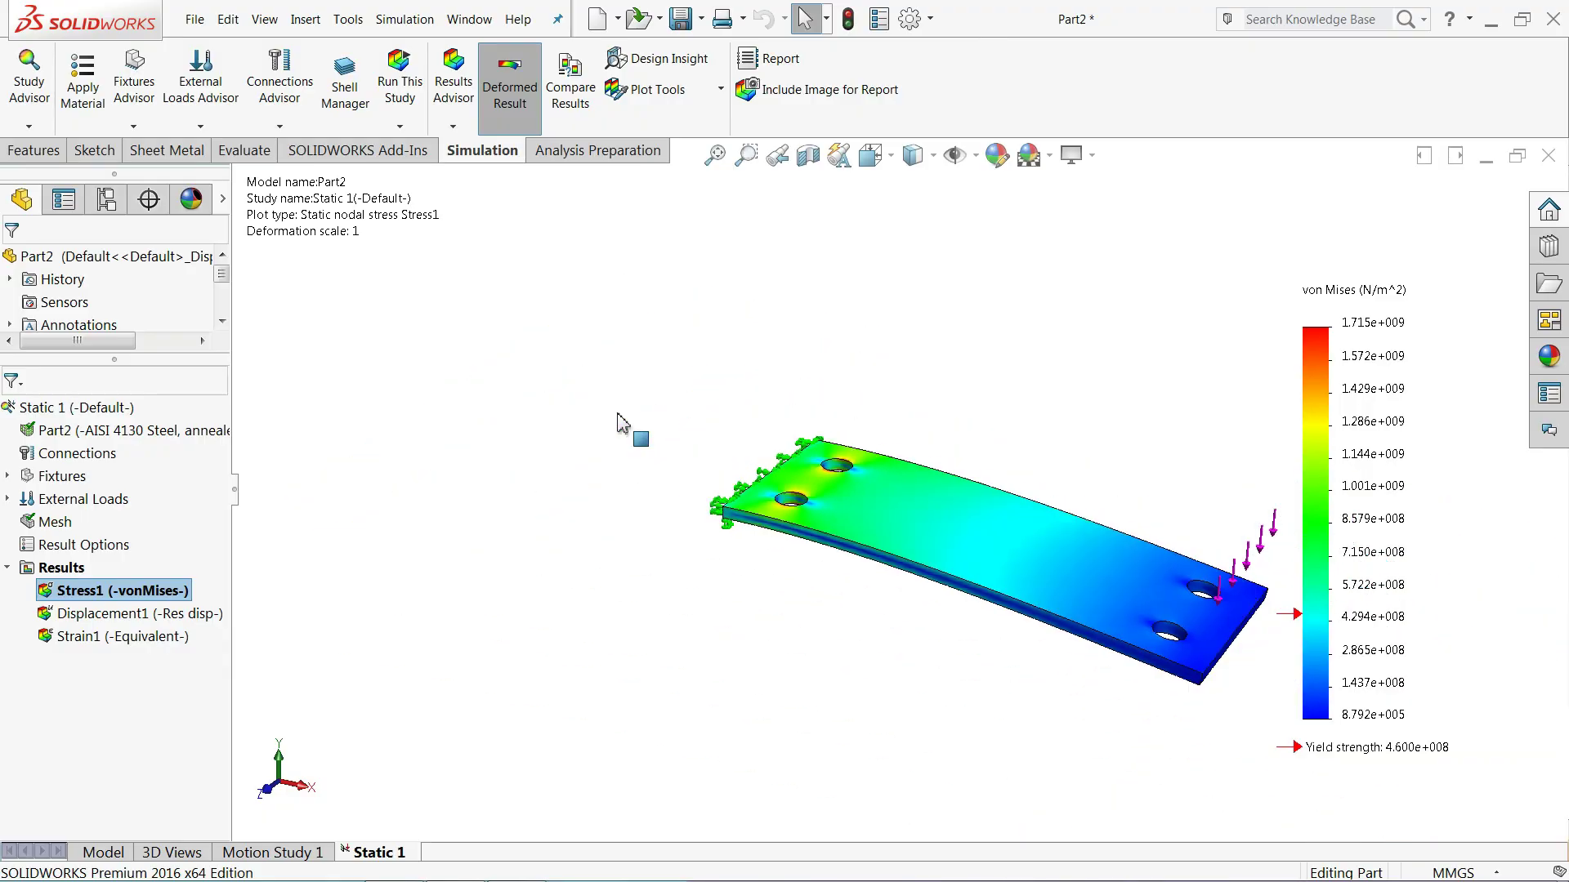
scroll(1015, 550, up, 1)
scroll(1141, 574, up, 1)
scroll(1142, 575, up, 1)
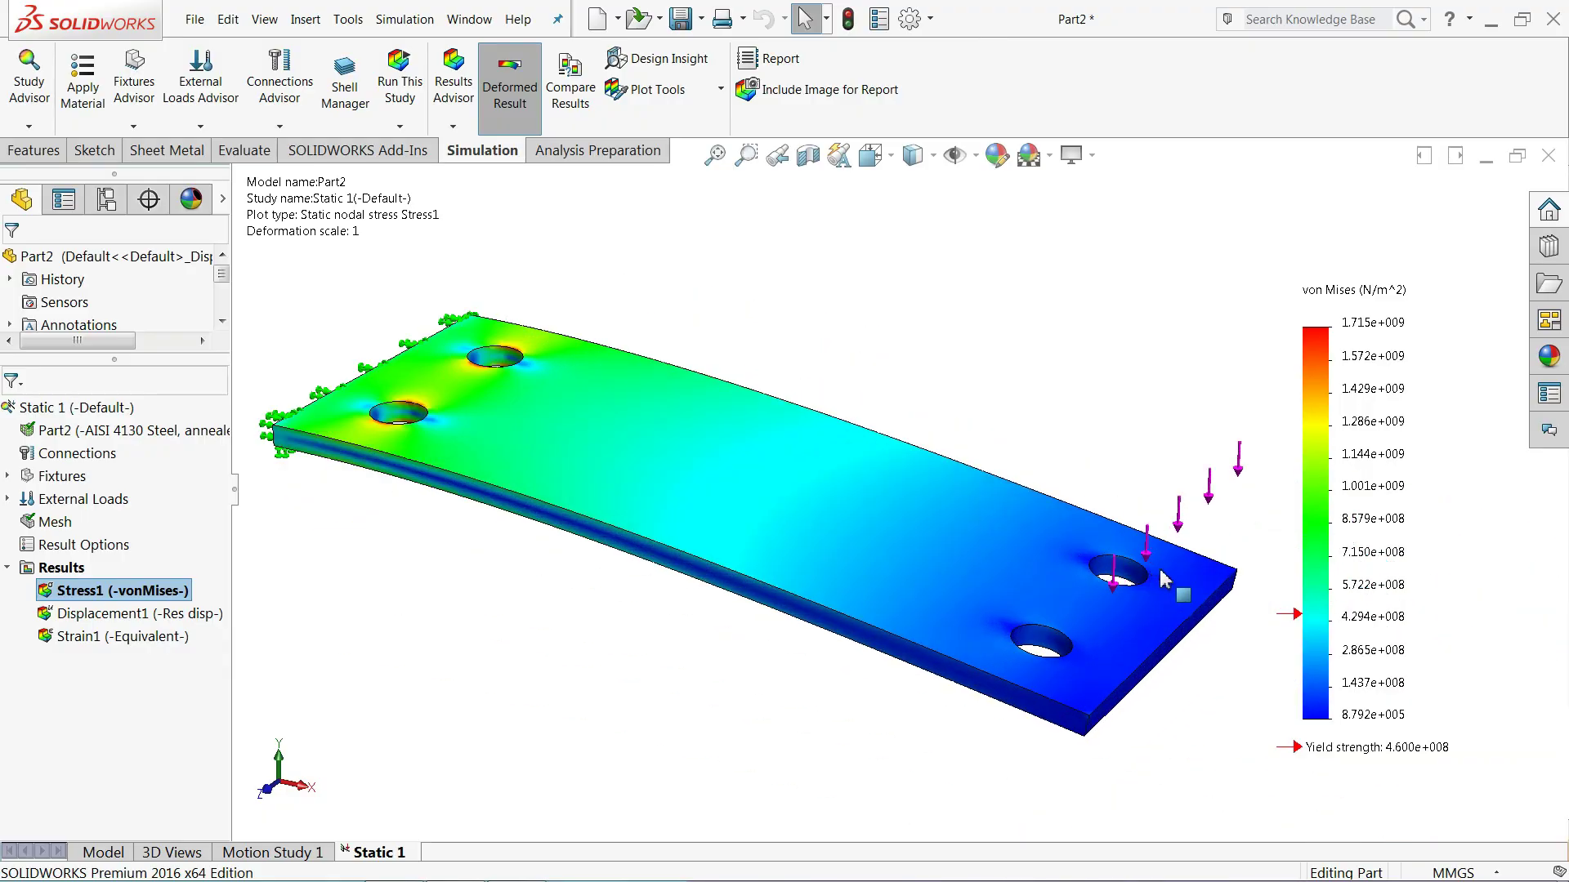
Change the von Mises stress plot's units to N/mm^2 (MPa) in its definition and accept the change.
double_click(1418, 335)
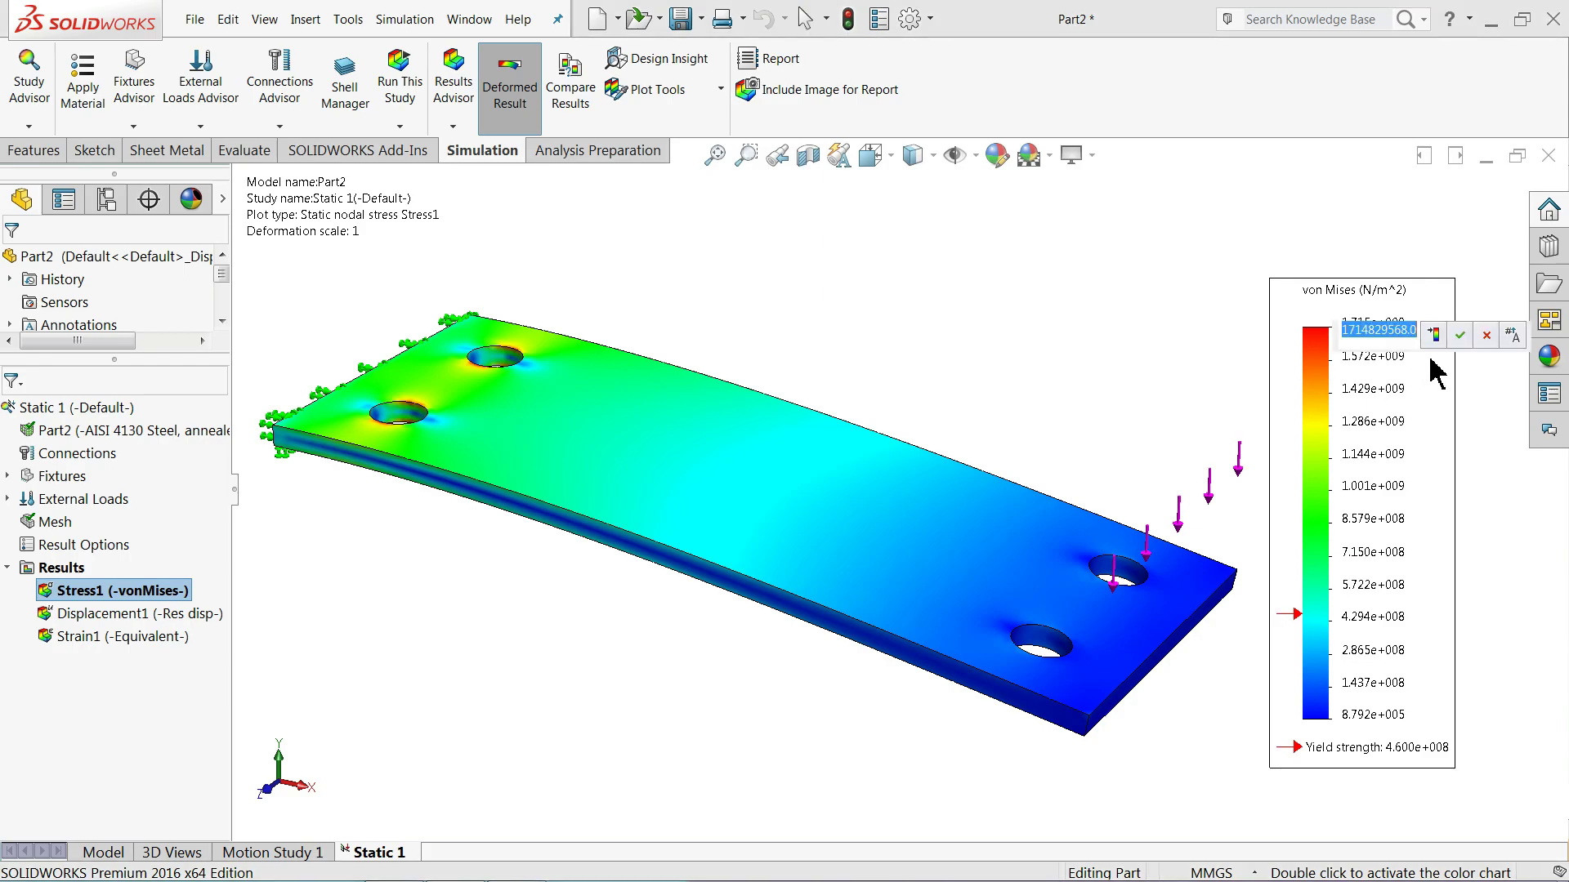
key(Escape)
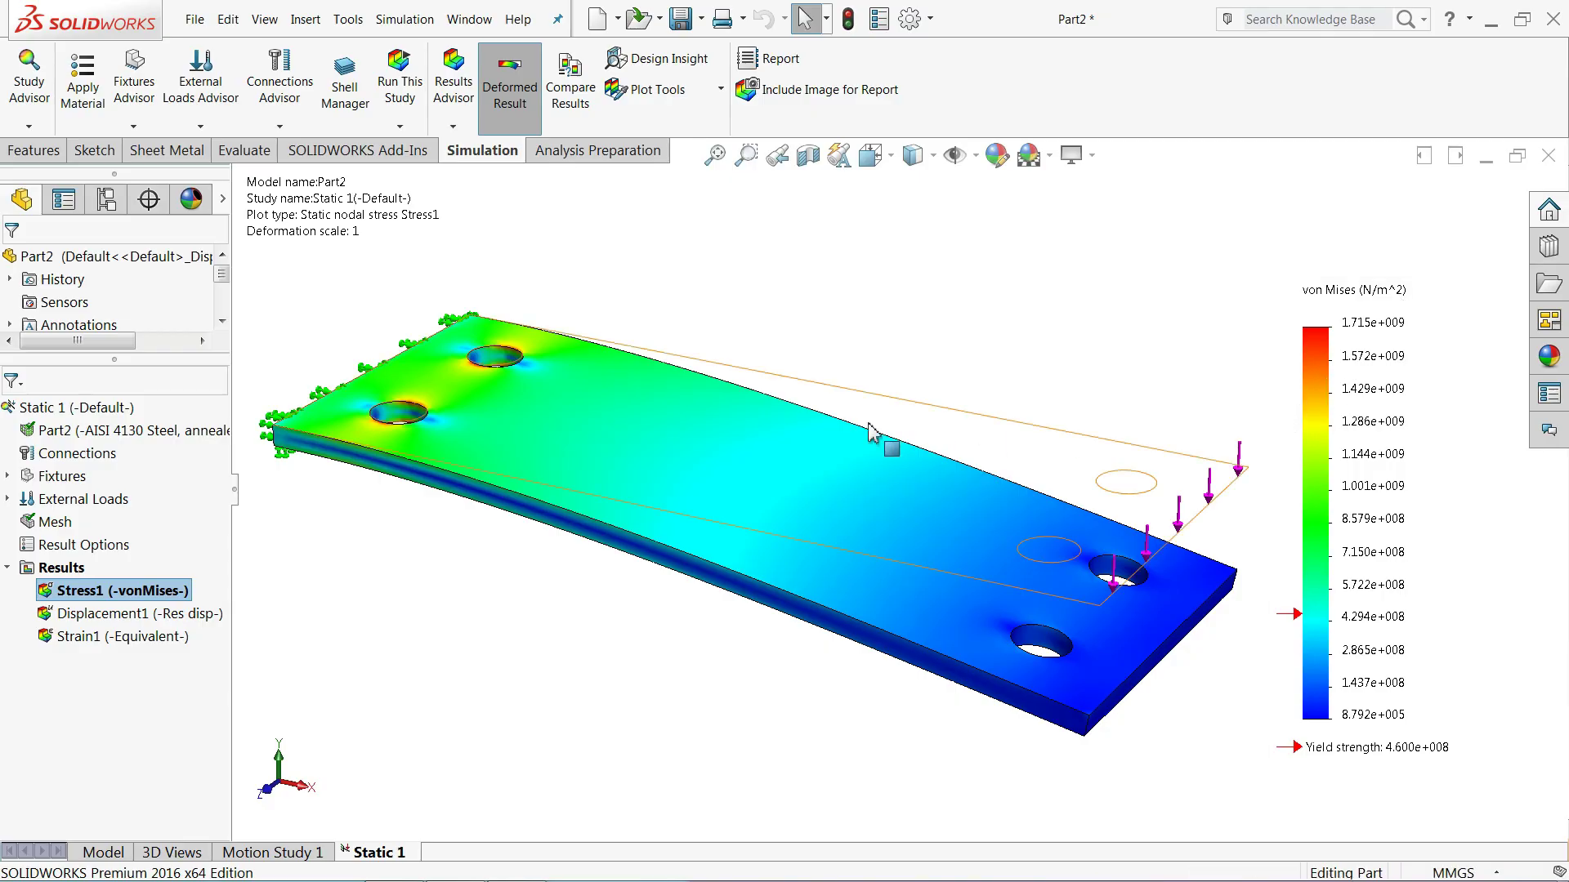
right_click(1420, 329)
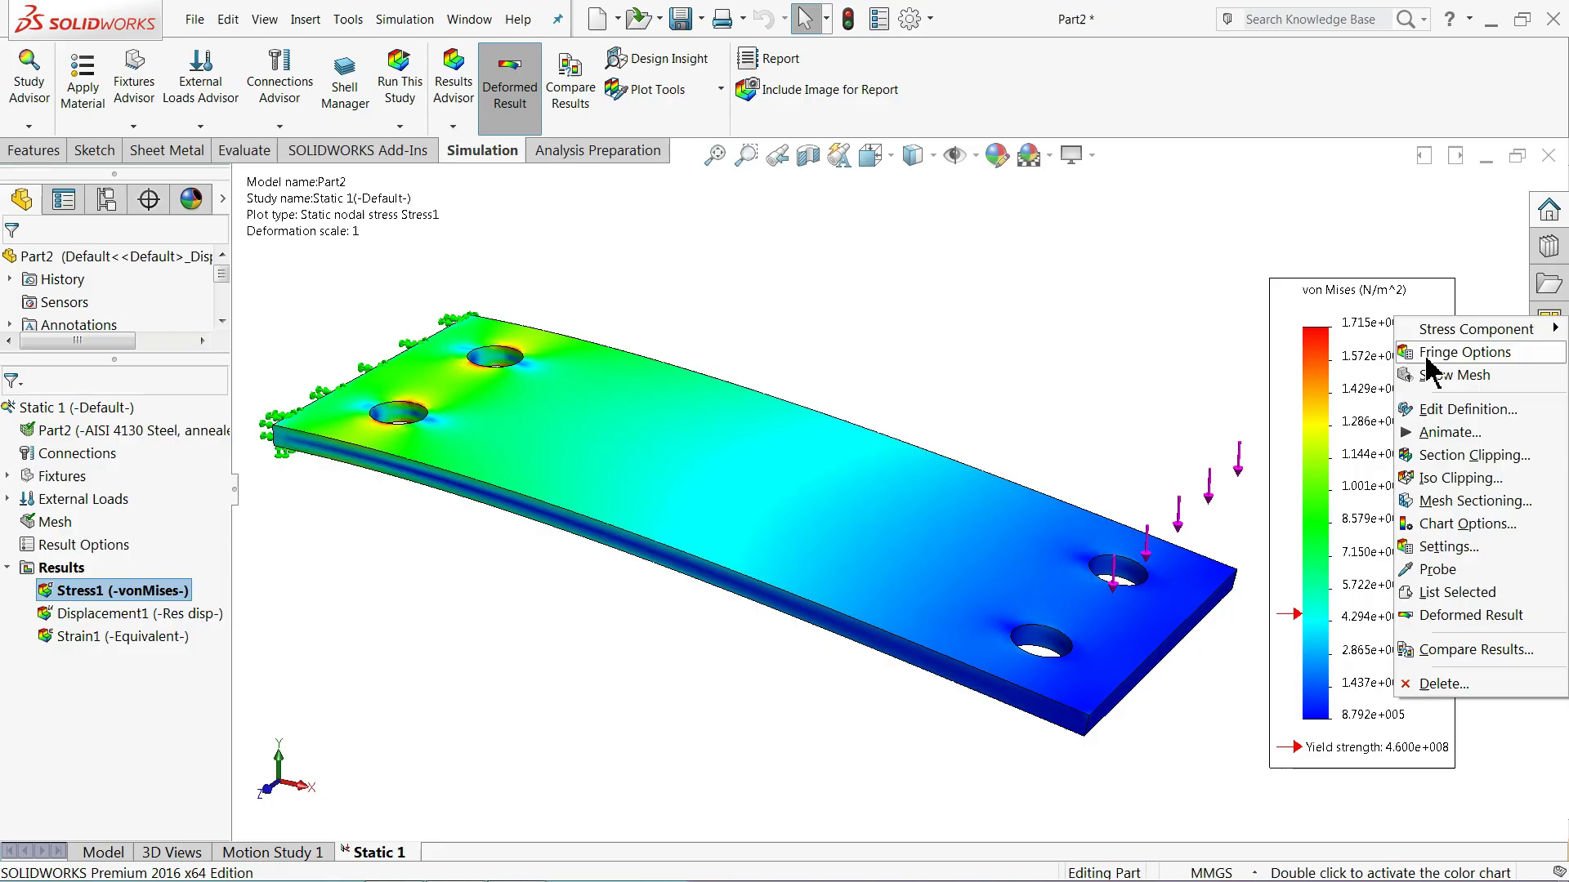
click(1437, 409)
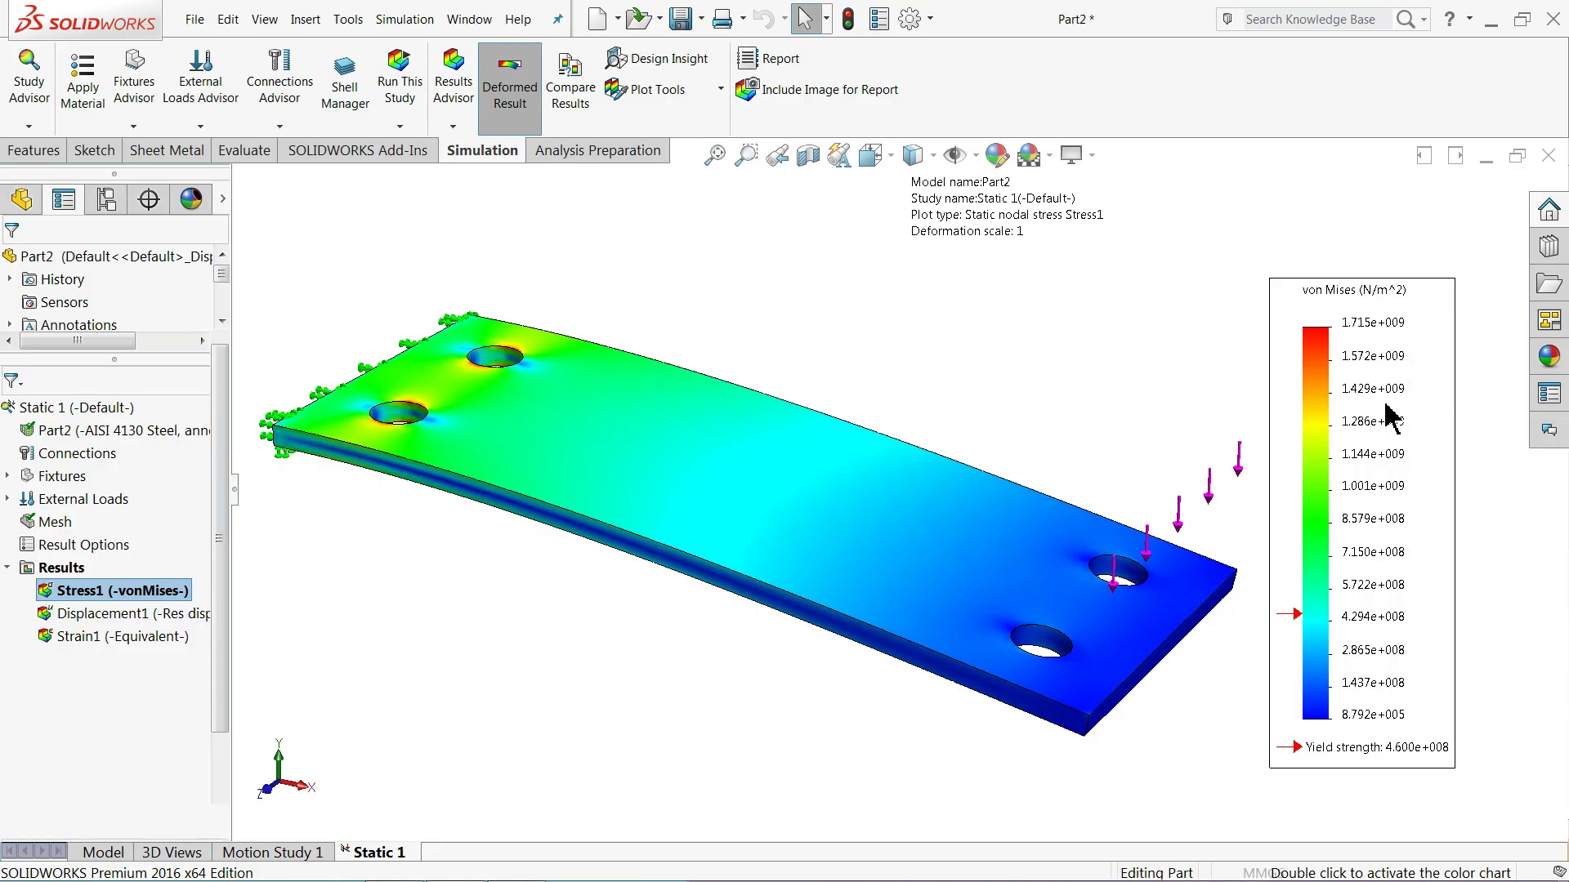
click(98, 396)
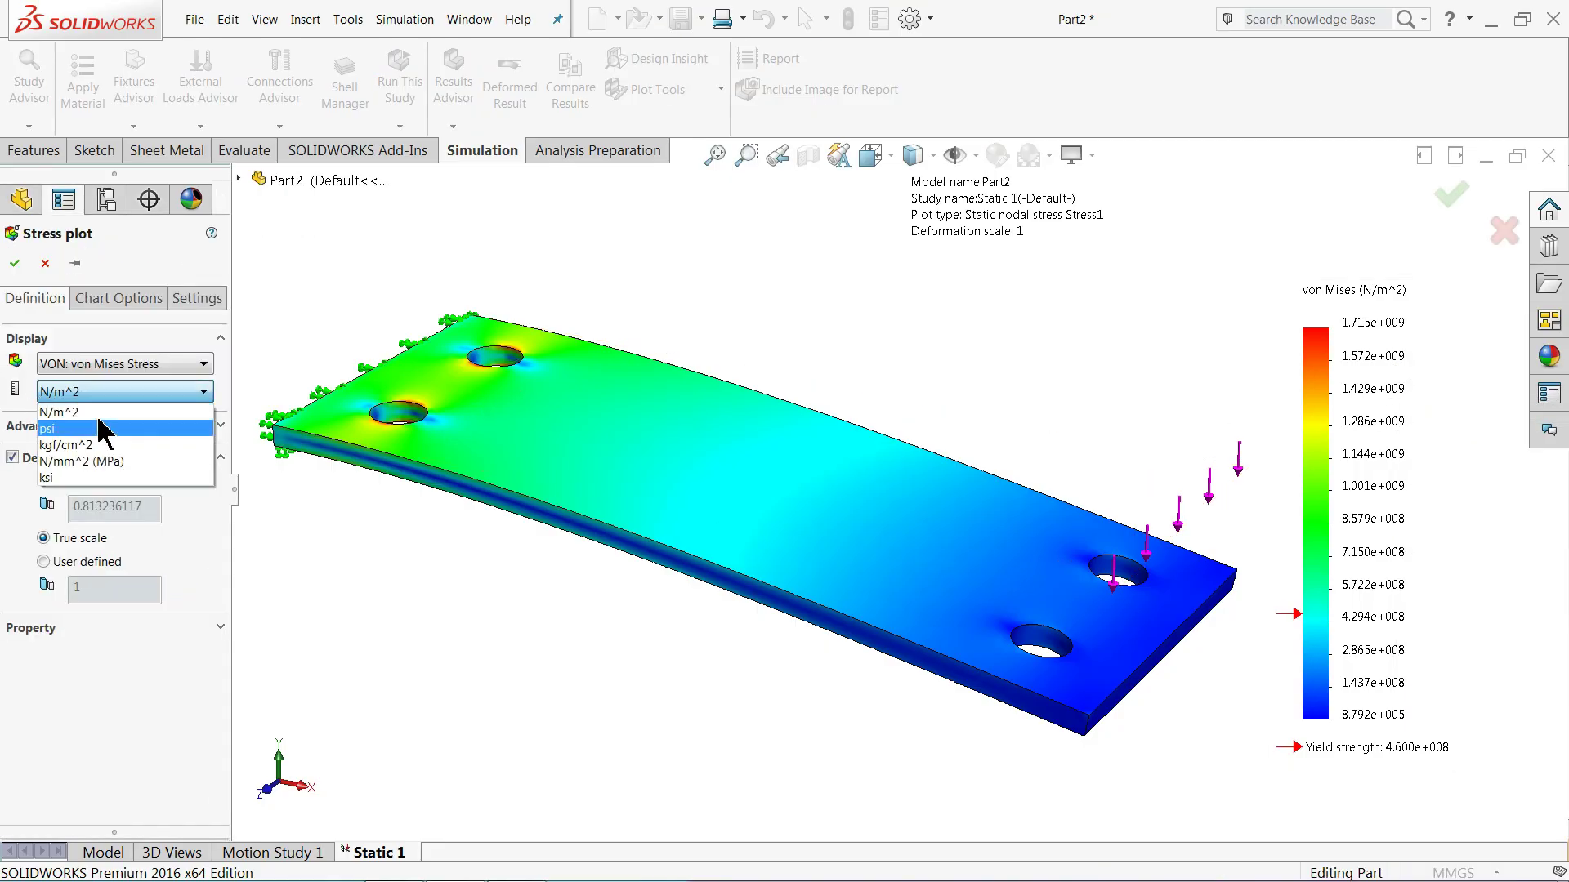
click(77, 463)
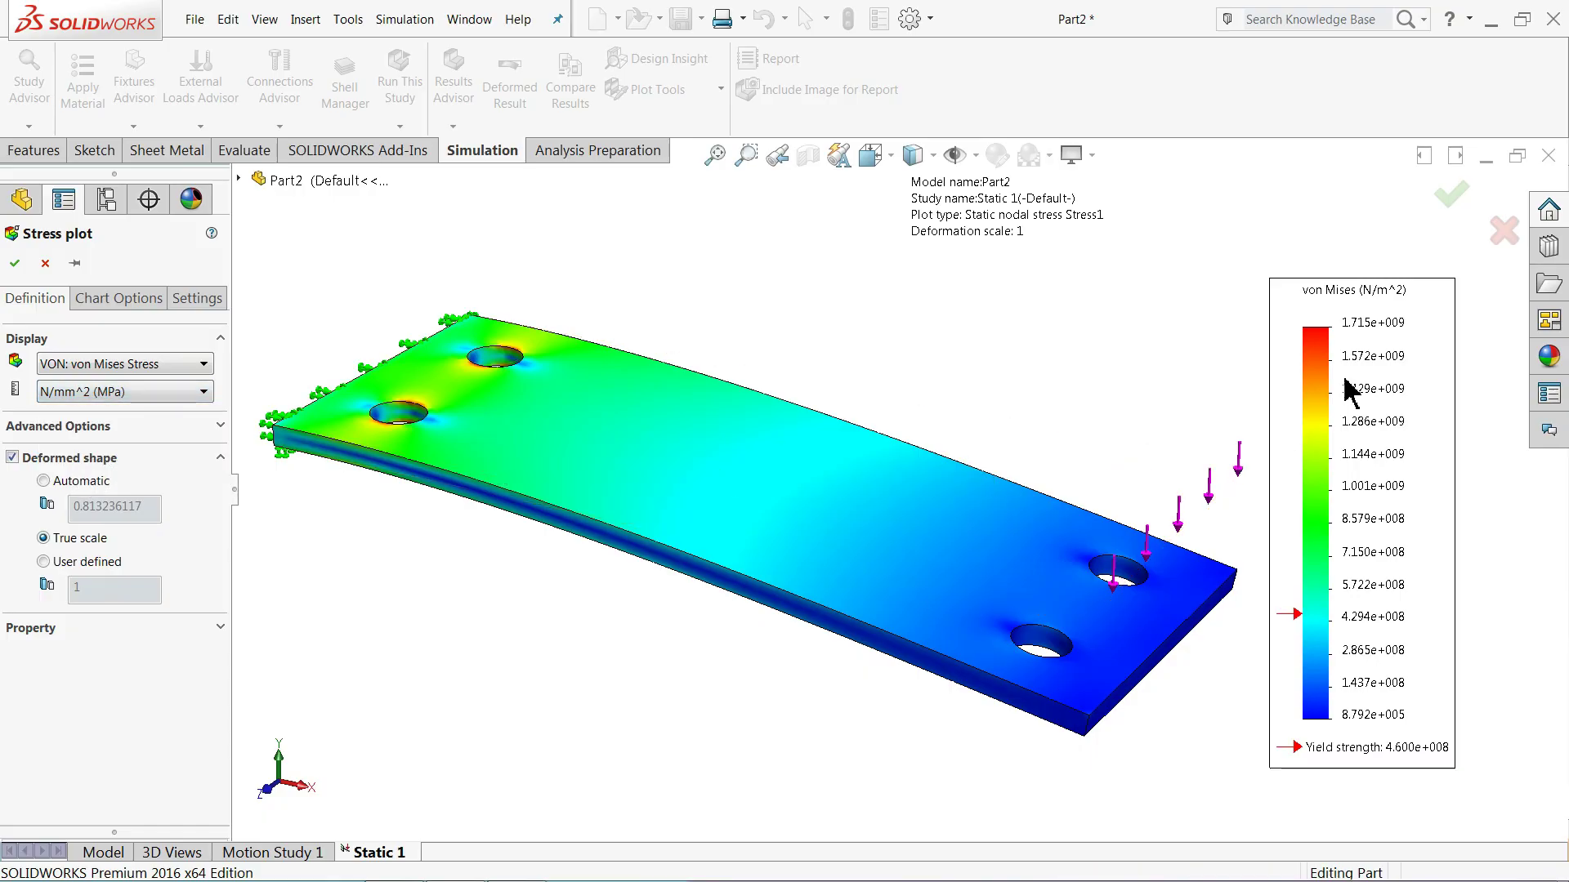
click(15, 263)
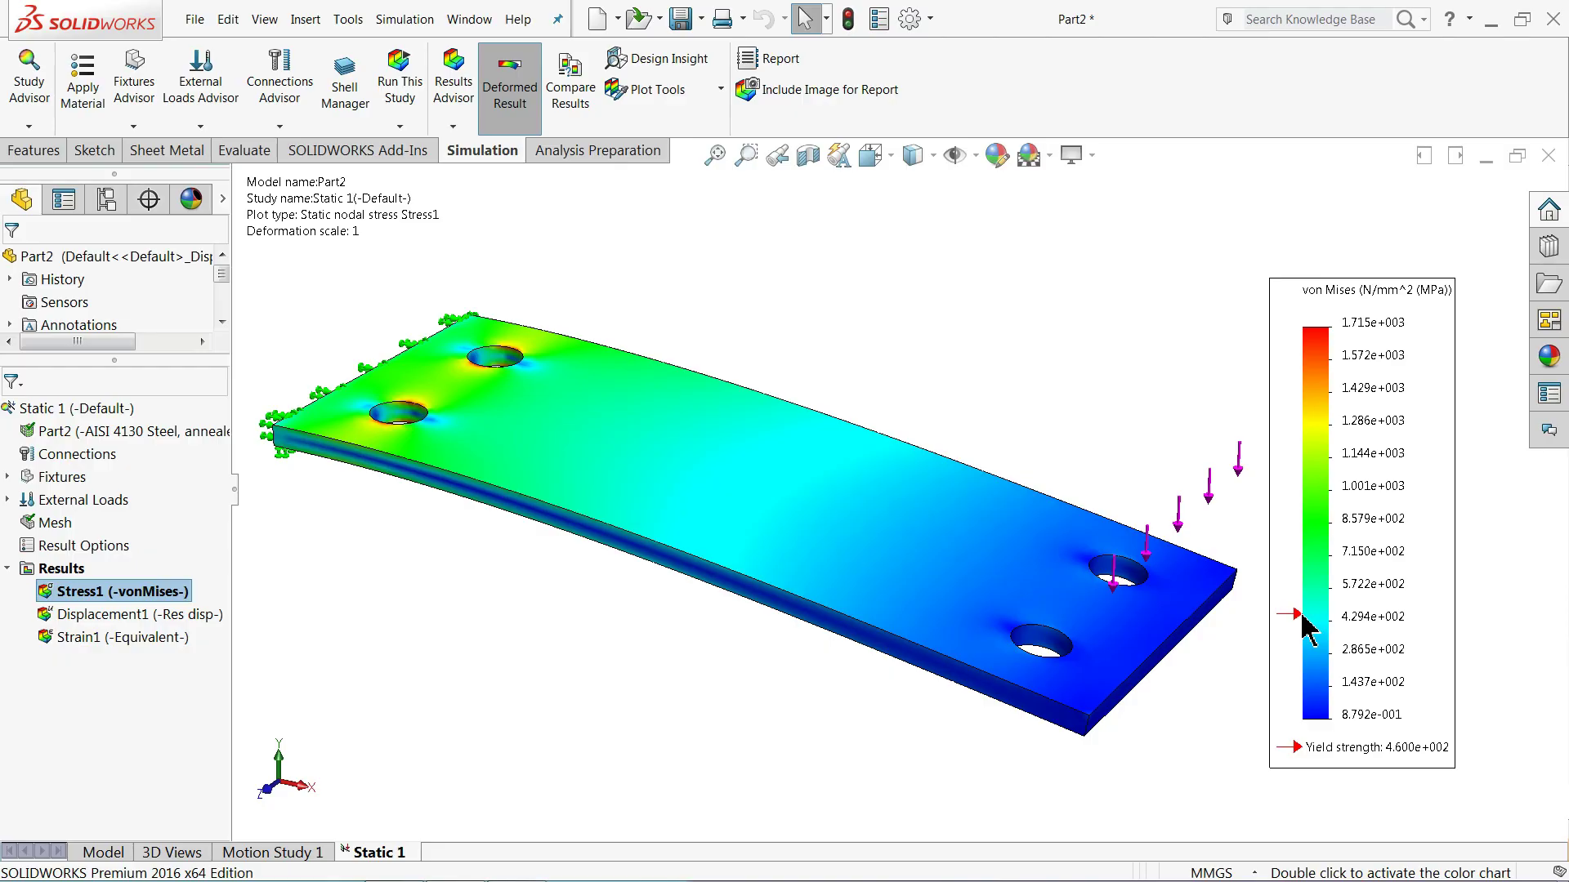
Animate the von Mises stress plot with 50 frames at speed 139, play it and close the animation.
middle_drag(887, 554, 858, 577)
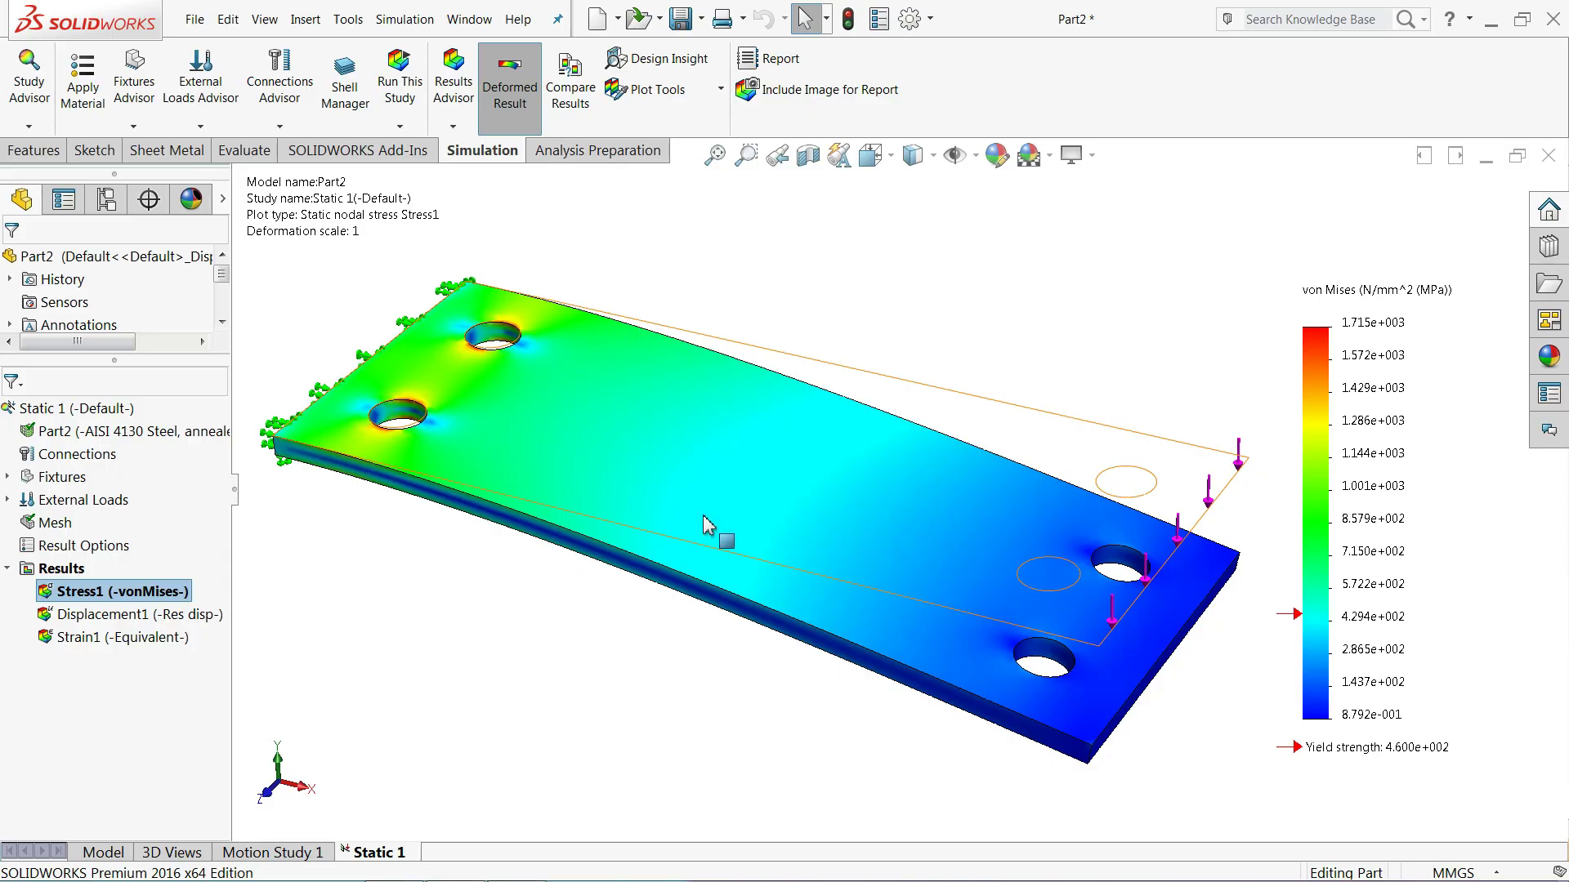
right_click(90, 593)
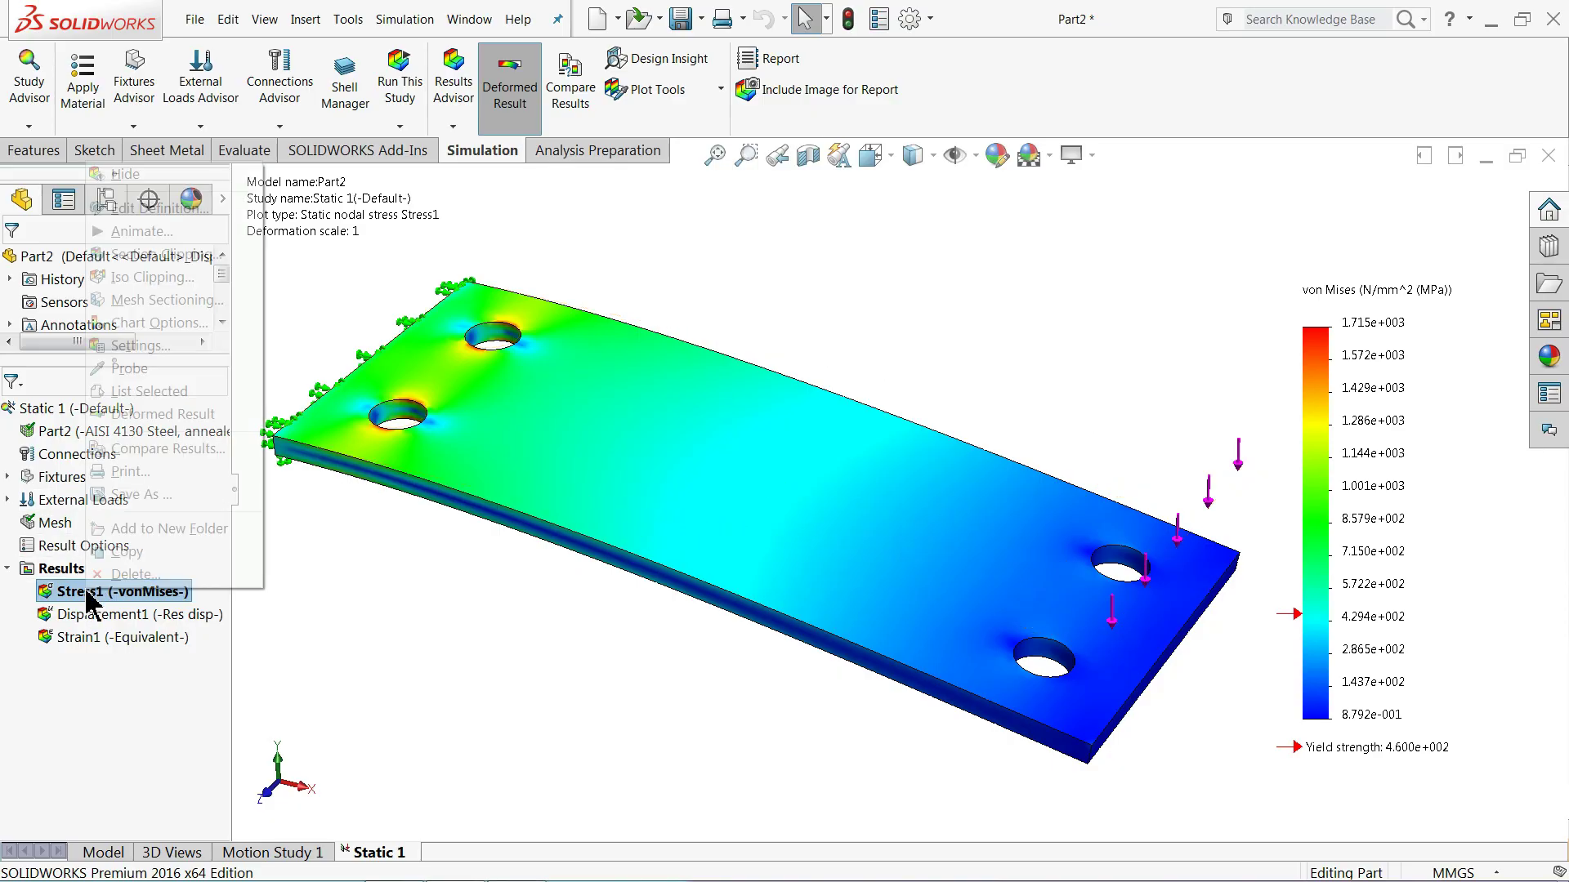
click(133, 237)
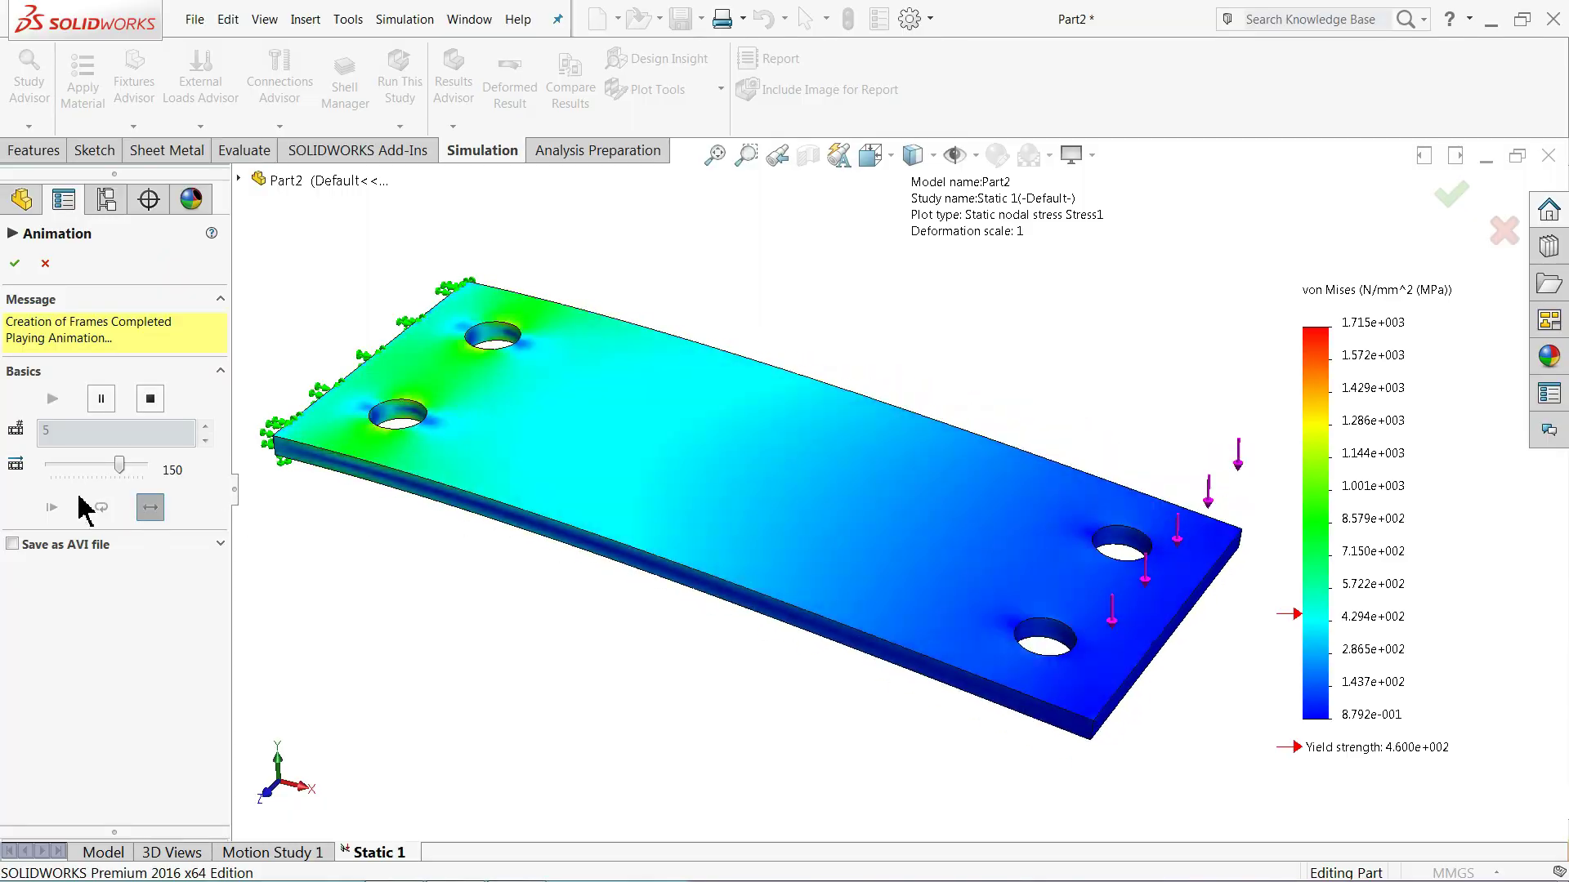
drag(124, 464, 118, 463)
click(151, 400)
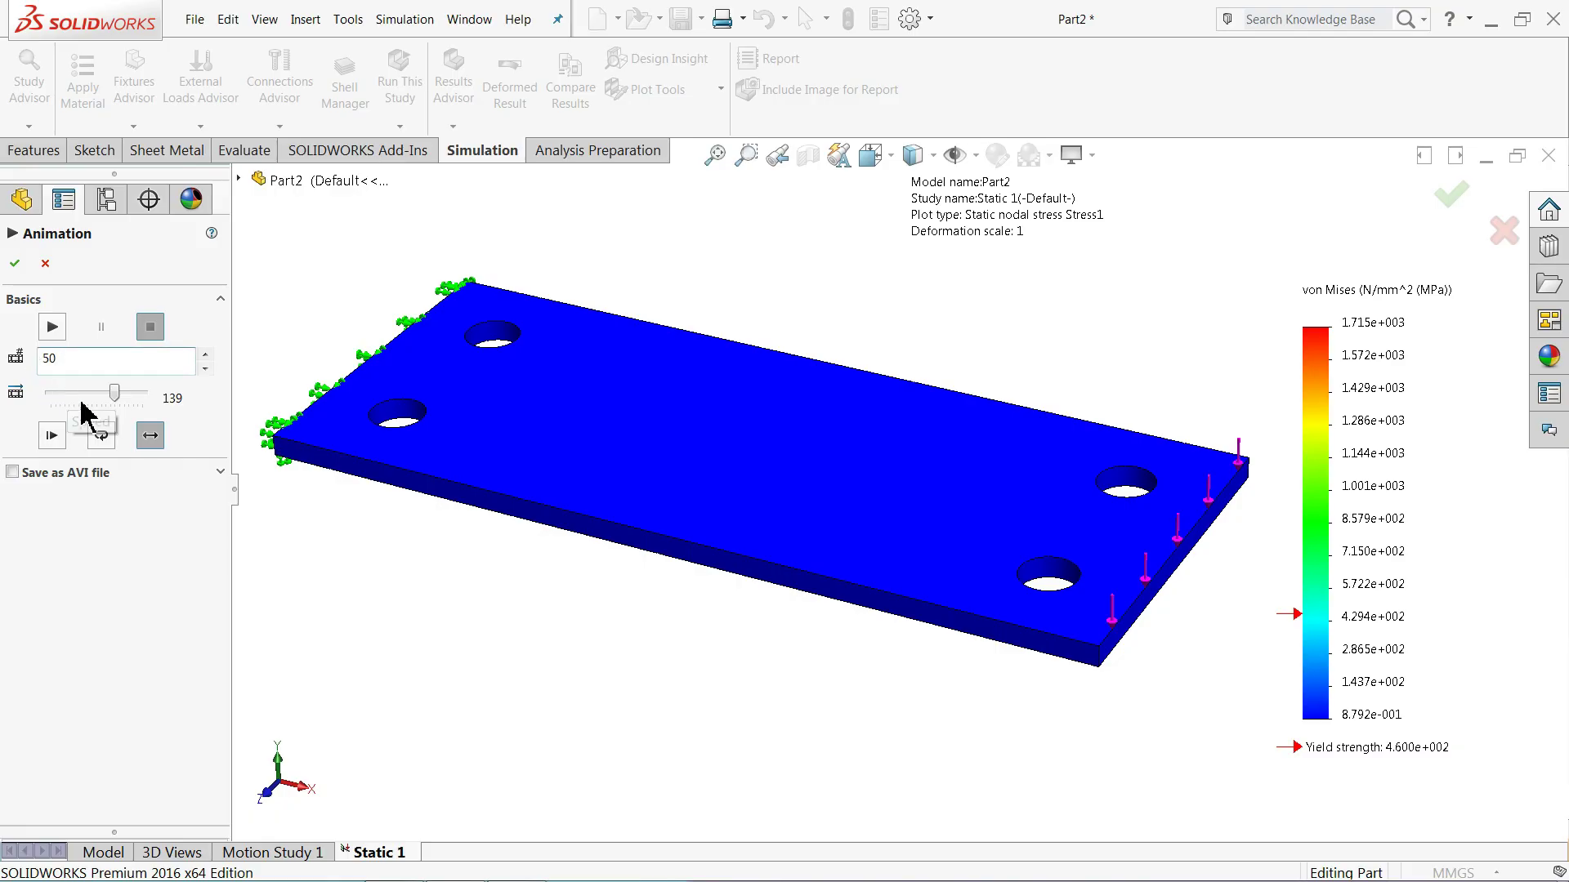
click(50, 328)
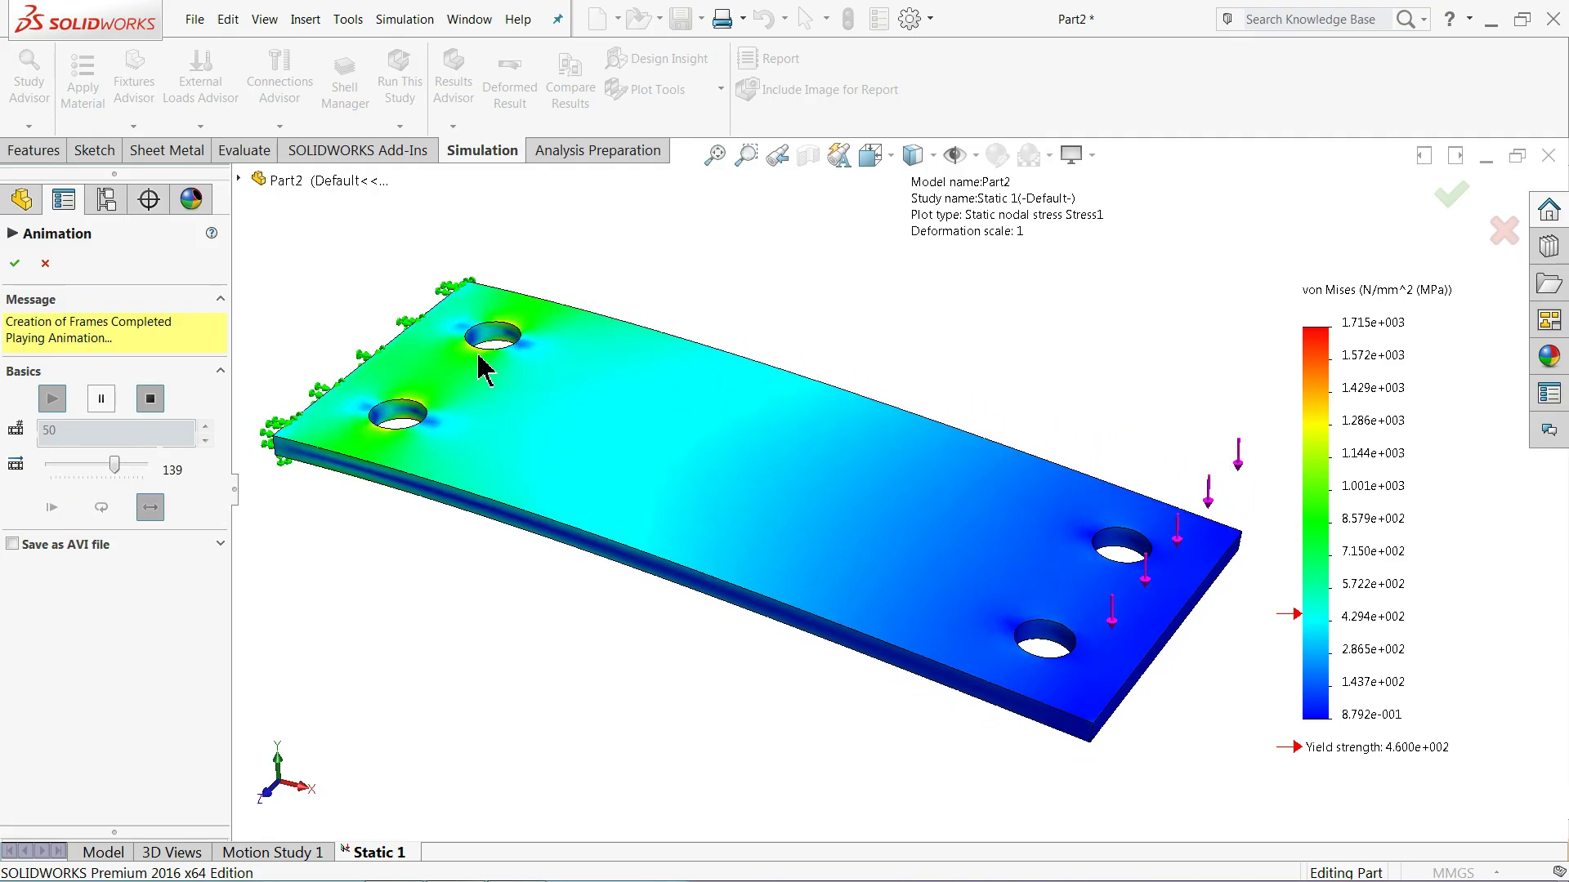
click(14, 263)
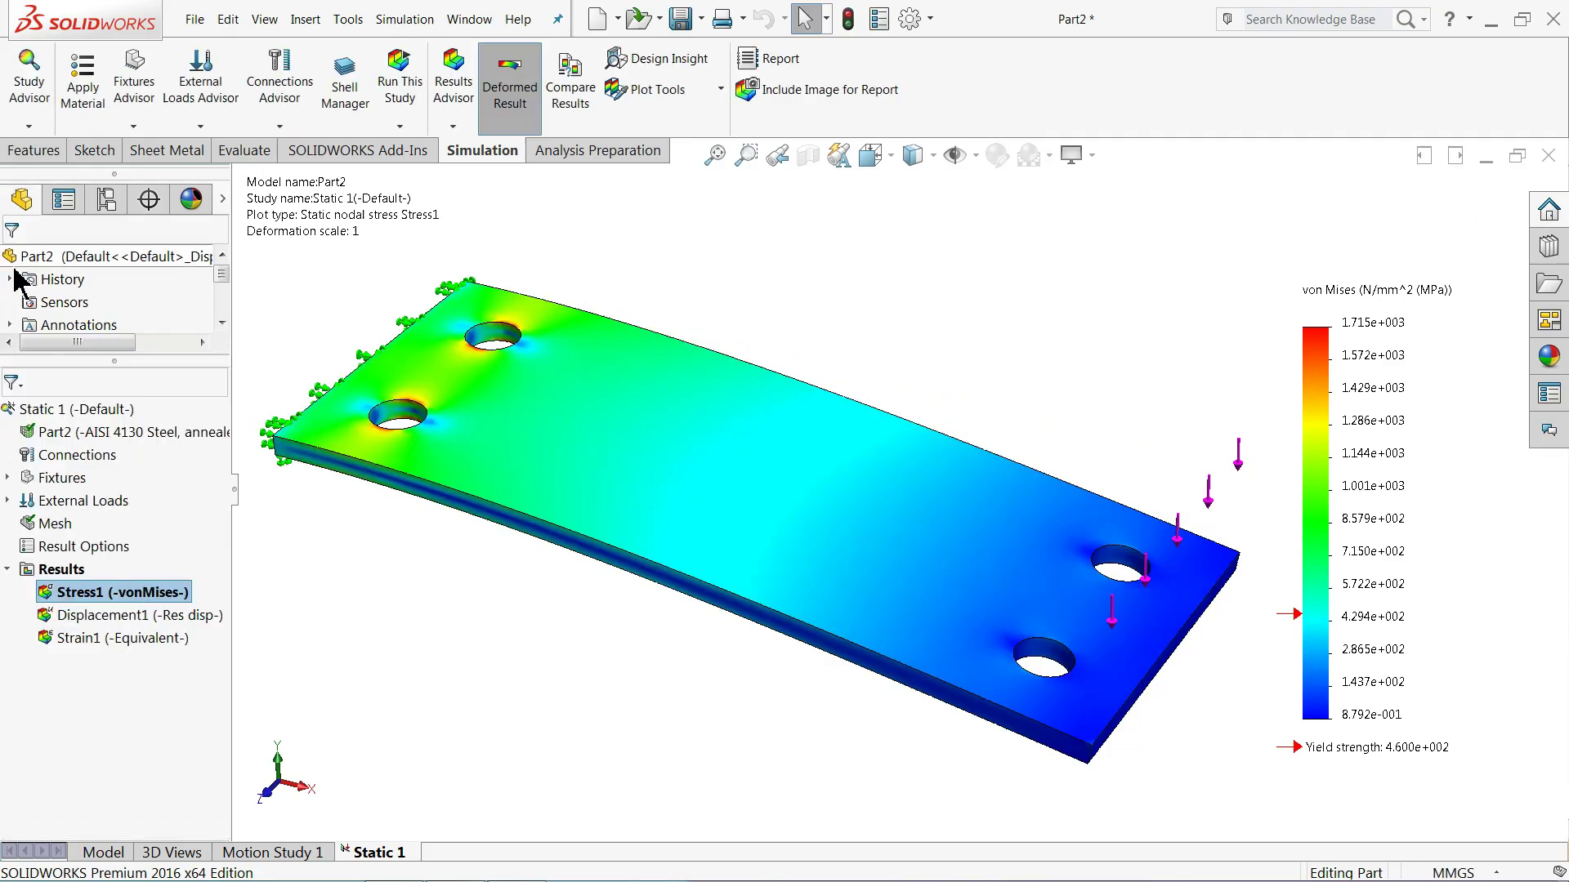
Review the displacement plot and the equivalent strain plot of the plate, including the area around the fixed-end holes.
scroll(450, 408, down, 5)
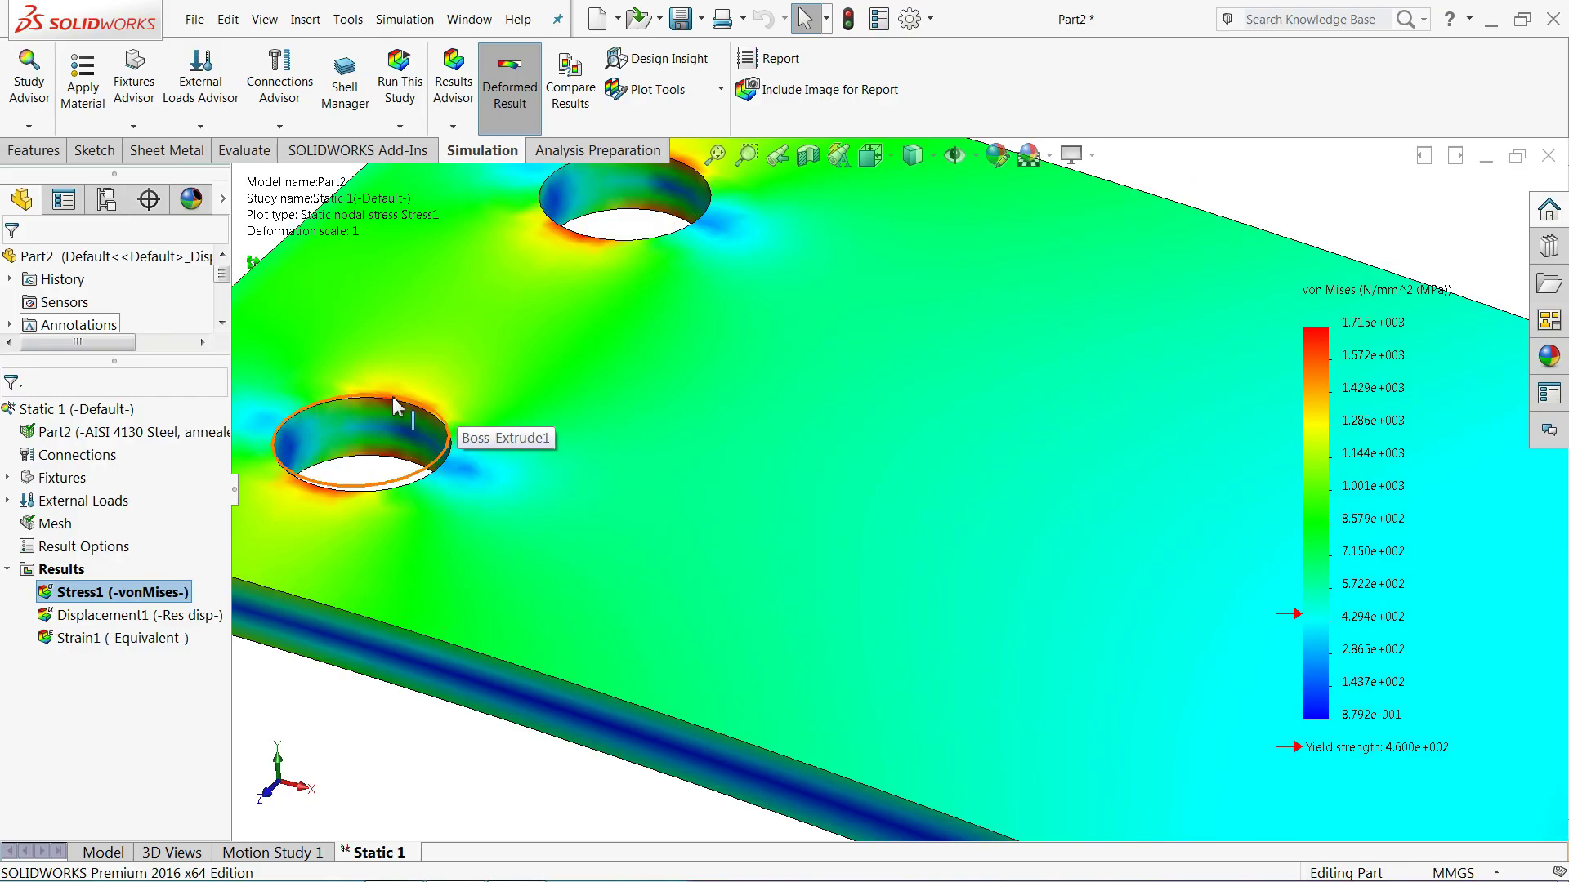
key(f)
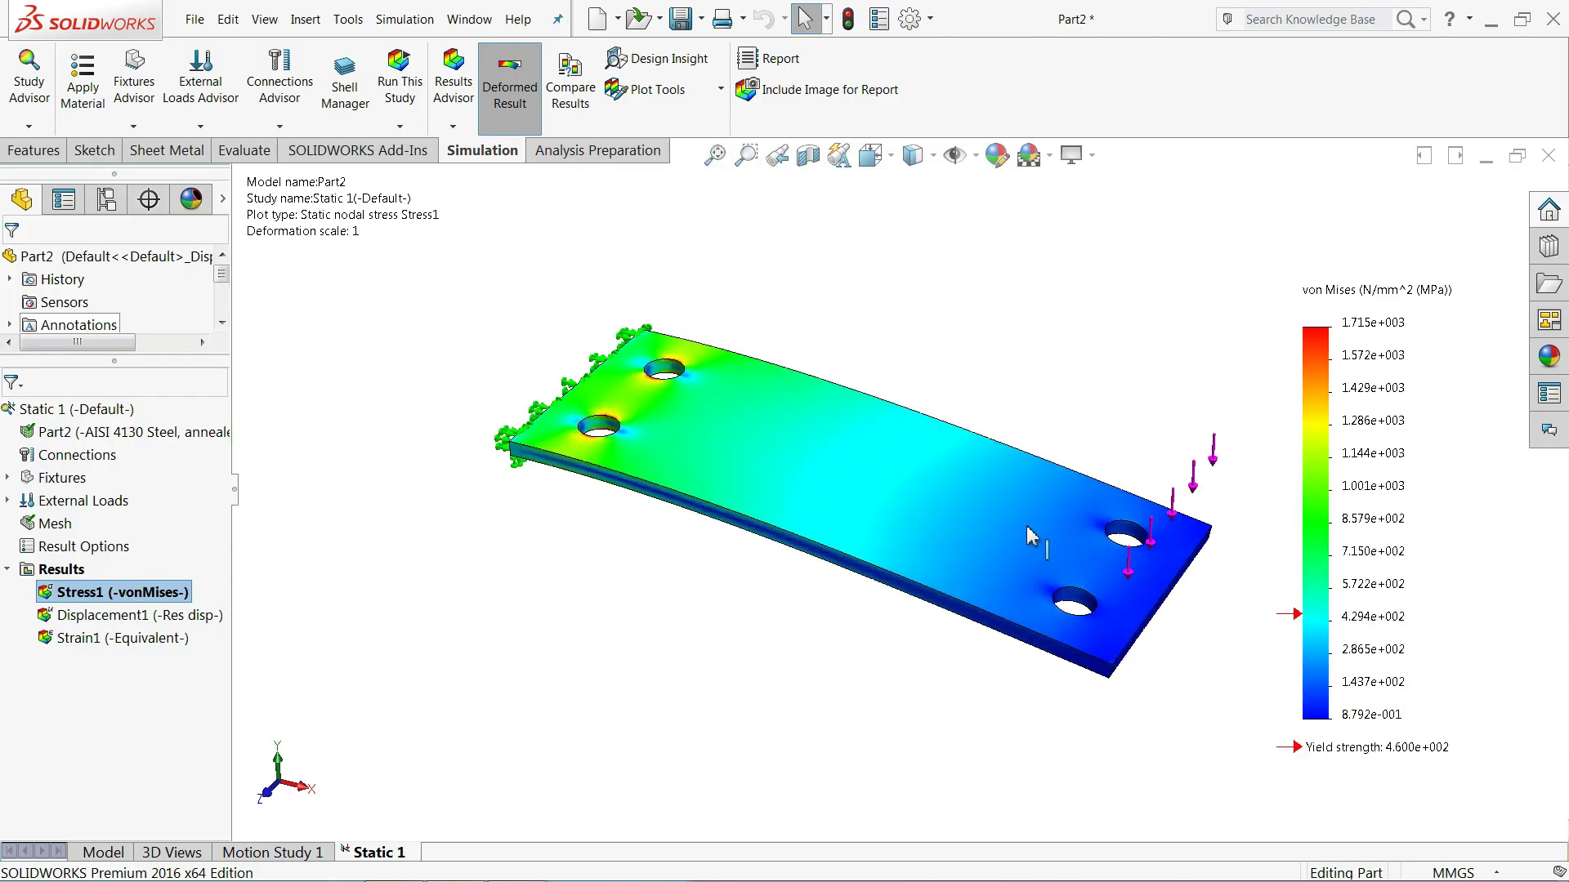
scroll(1028, 535, up, 2)
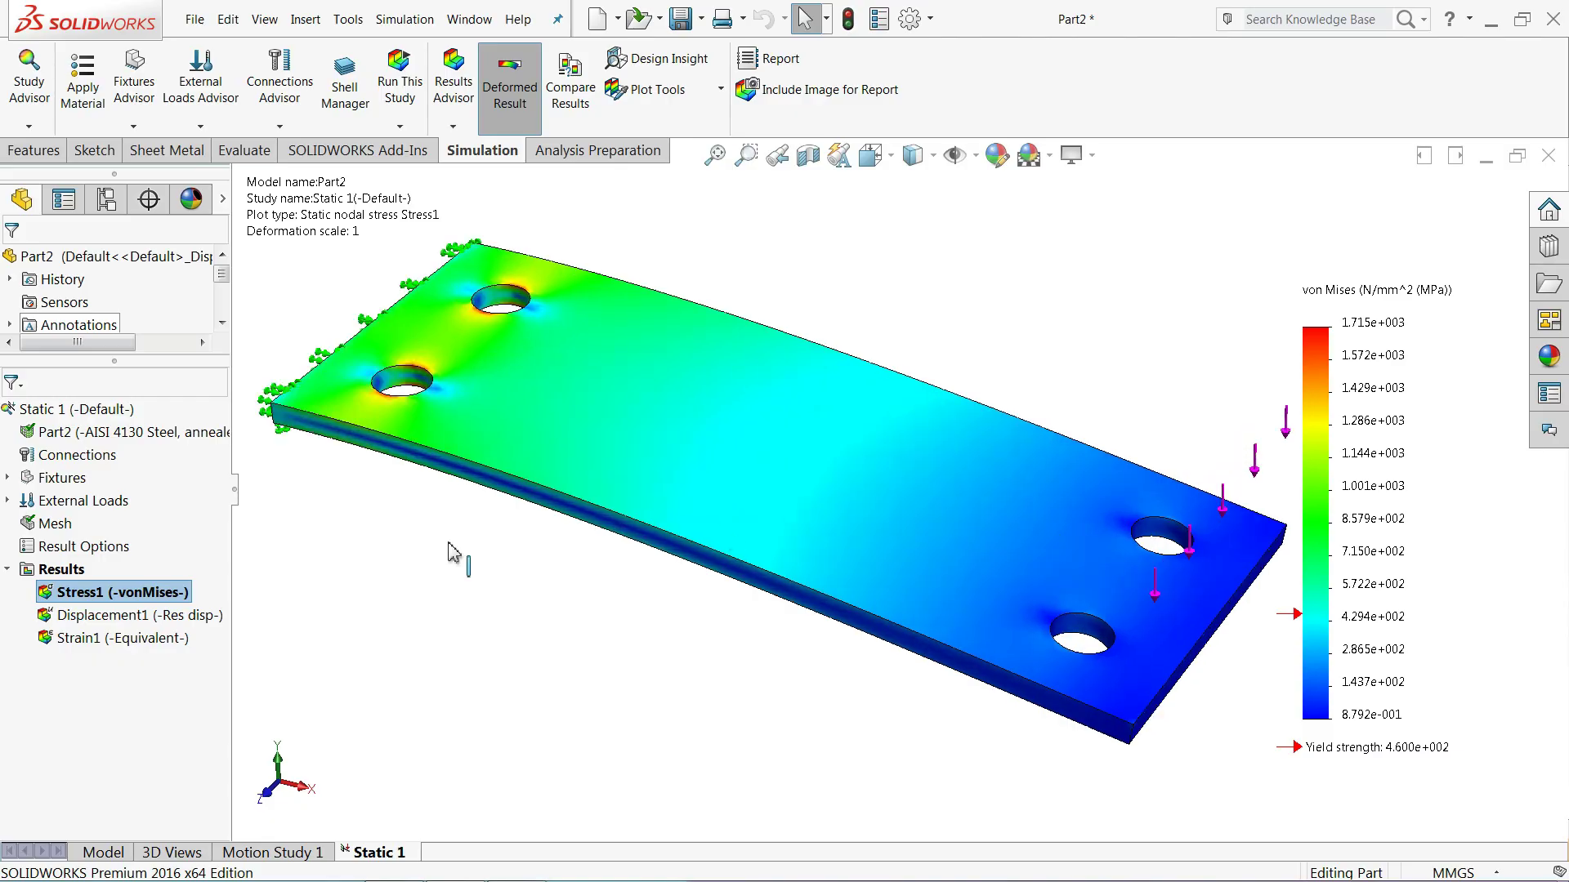
double_click(94, 618)
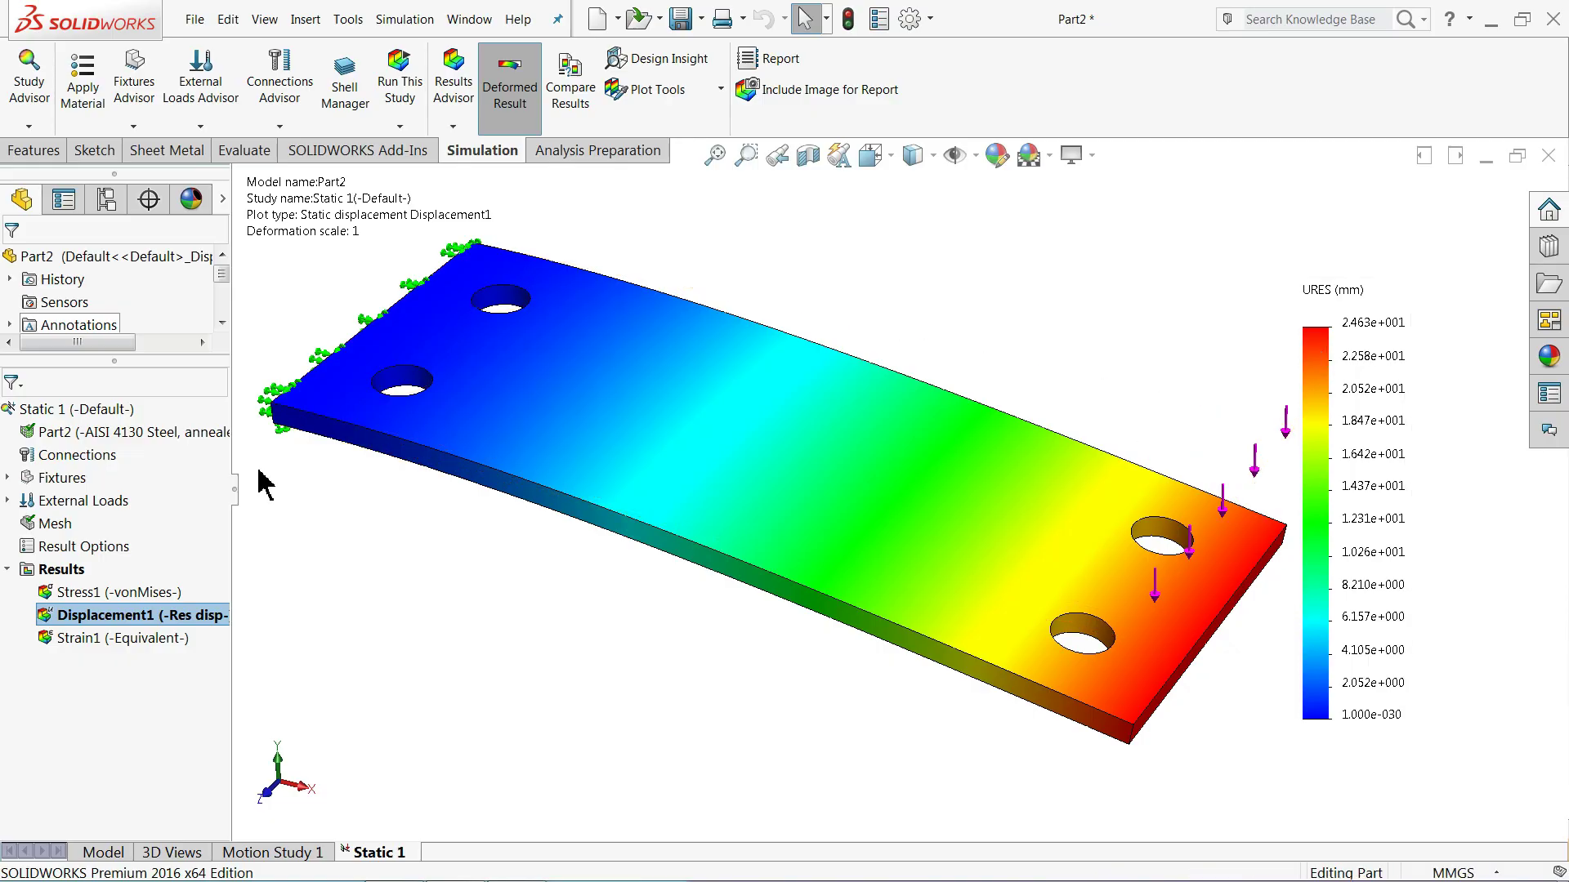
double_click(82, 639)
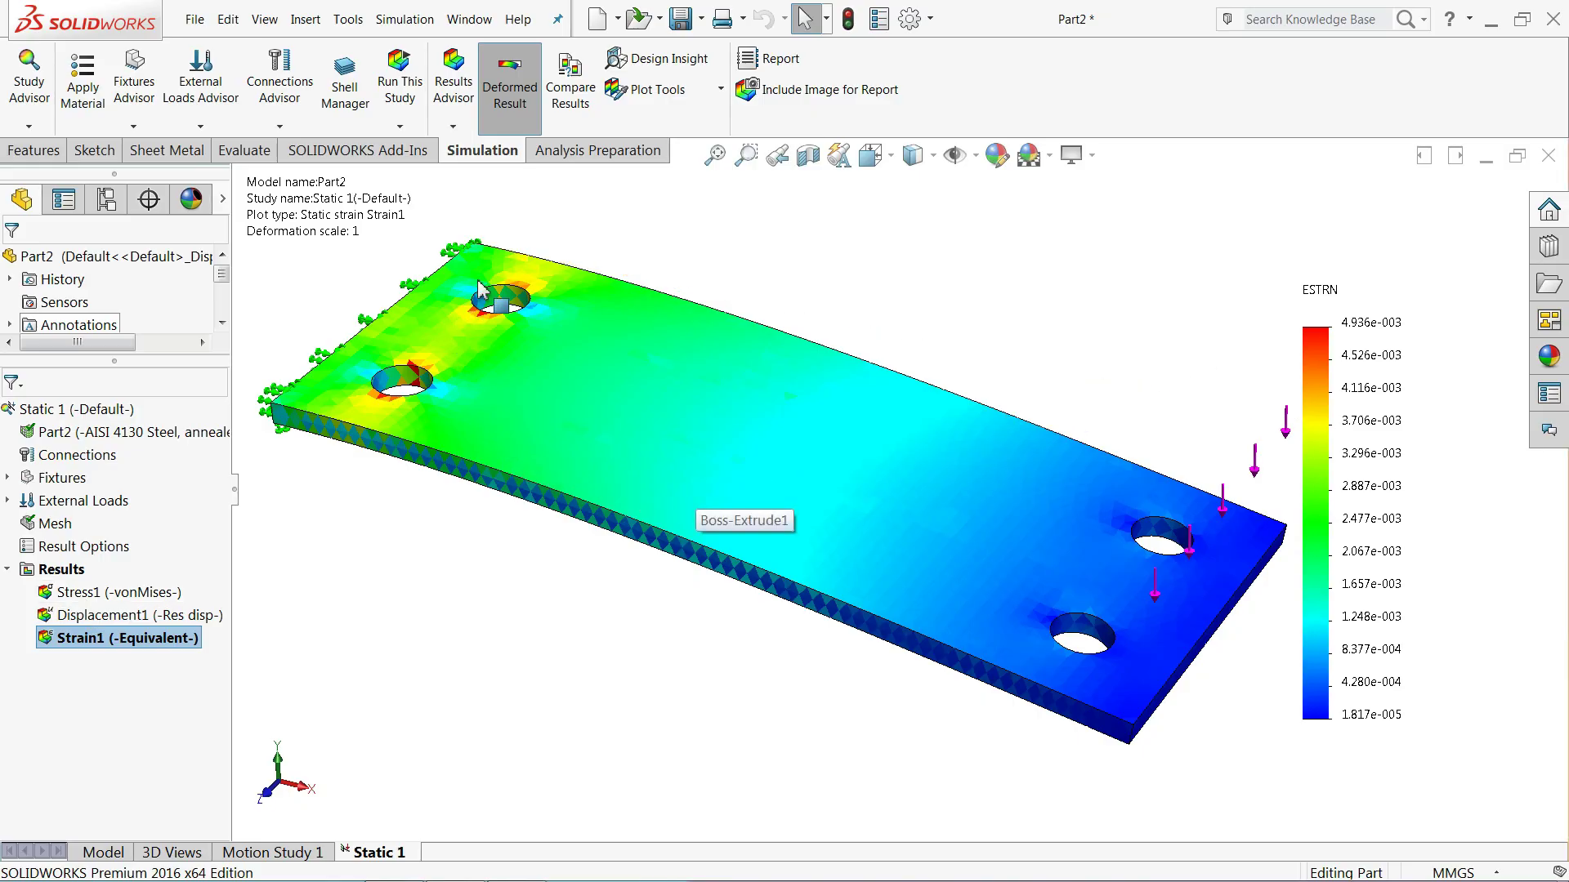
scroll(494, 350, down, 4)
Show the von Mises stress plot again and inspect the edge of the rear hole near the fixed end.
double_click(79, 594)
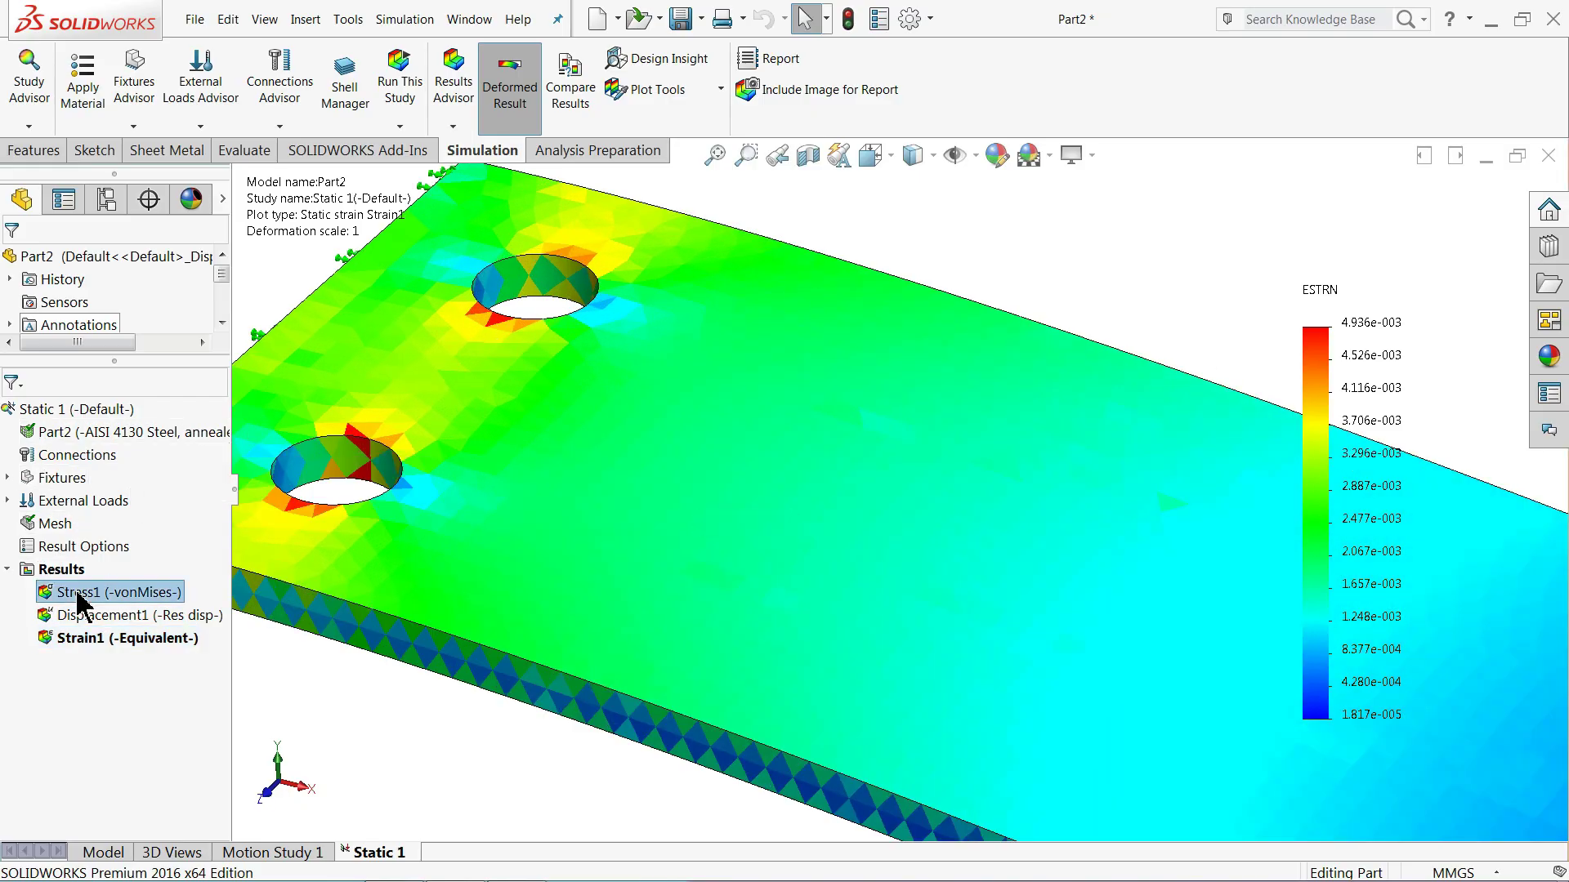
scroll(588, 273, down, 6)
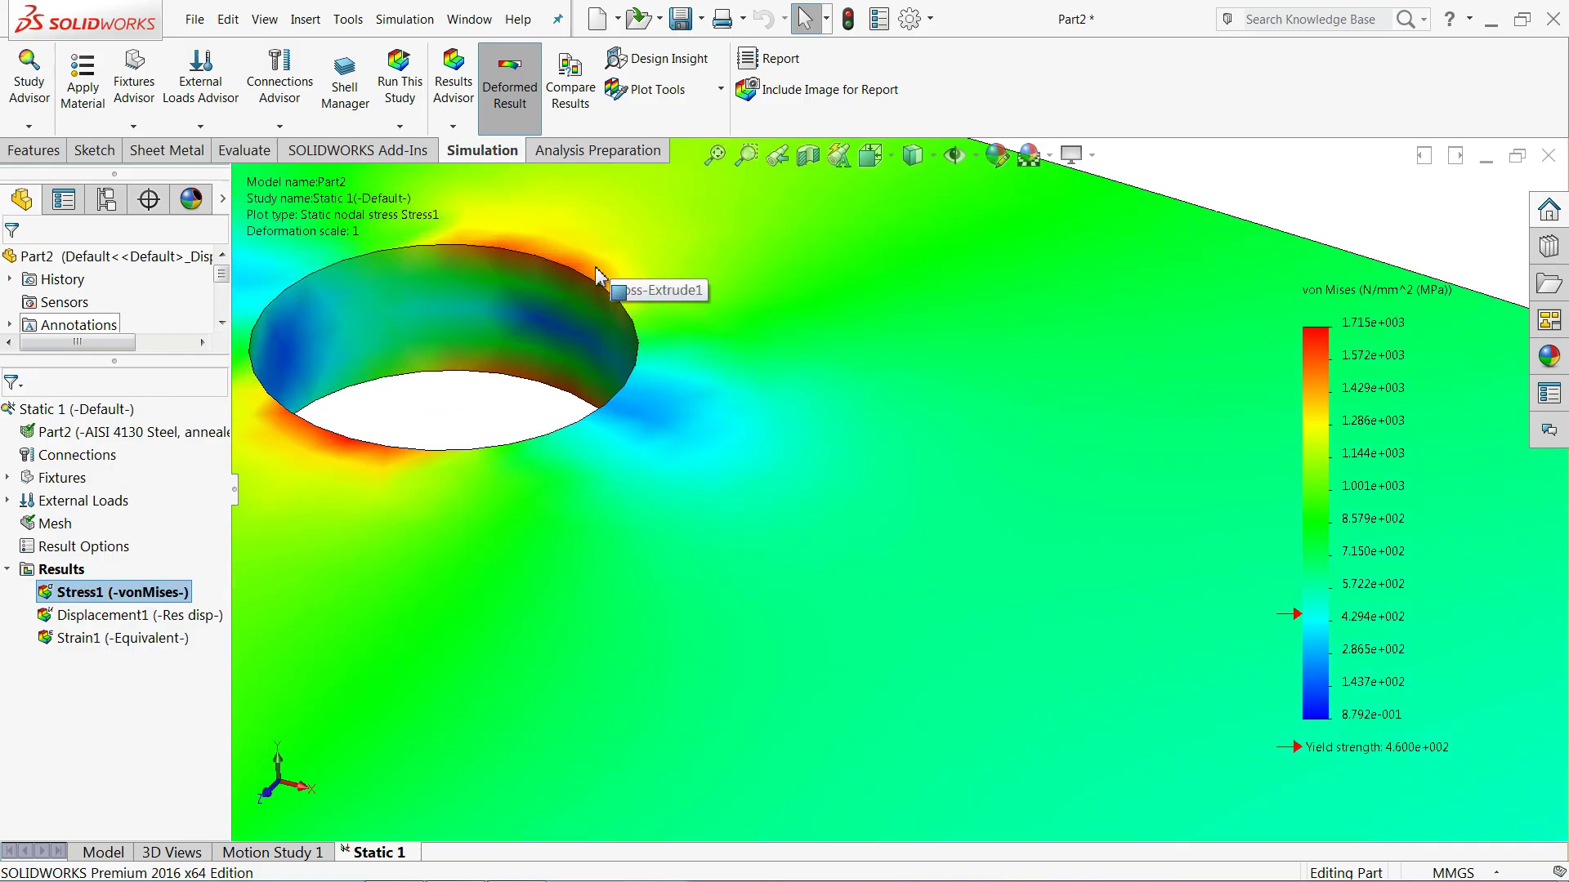
scroll(644, 335, down, 2)
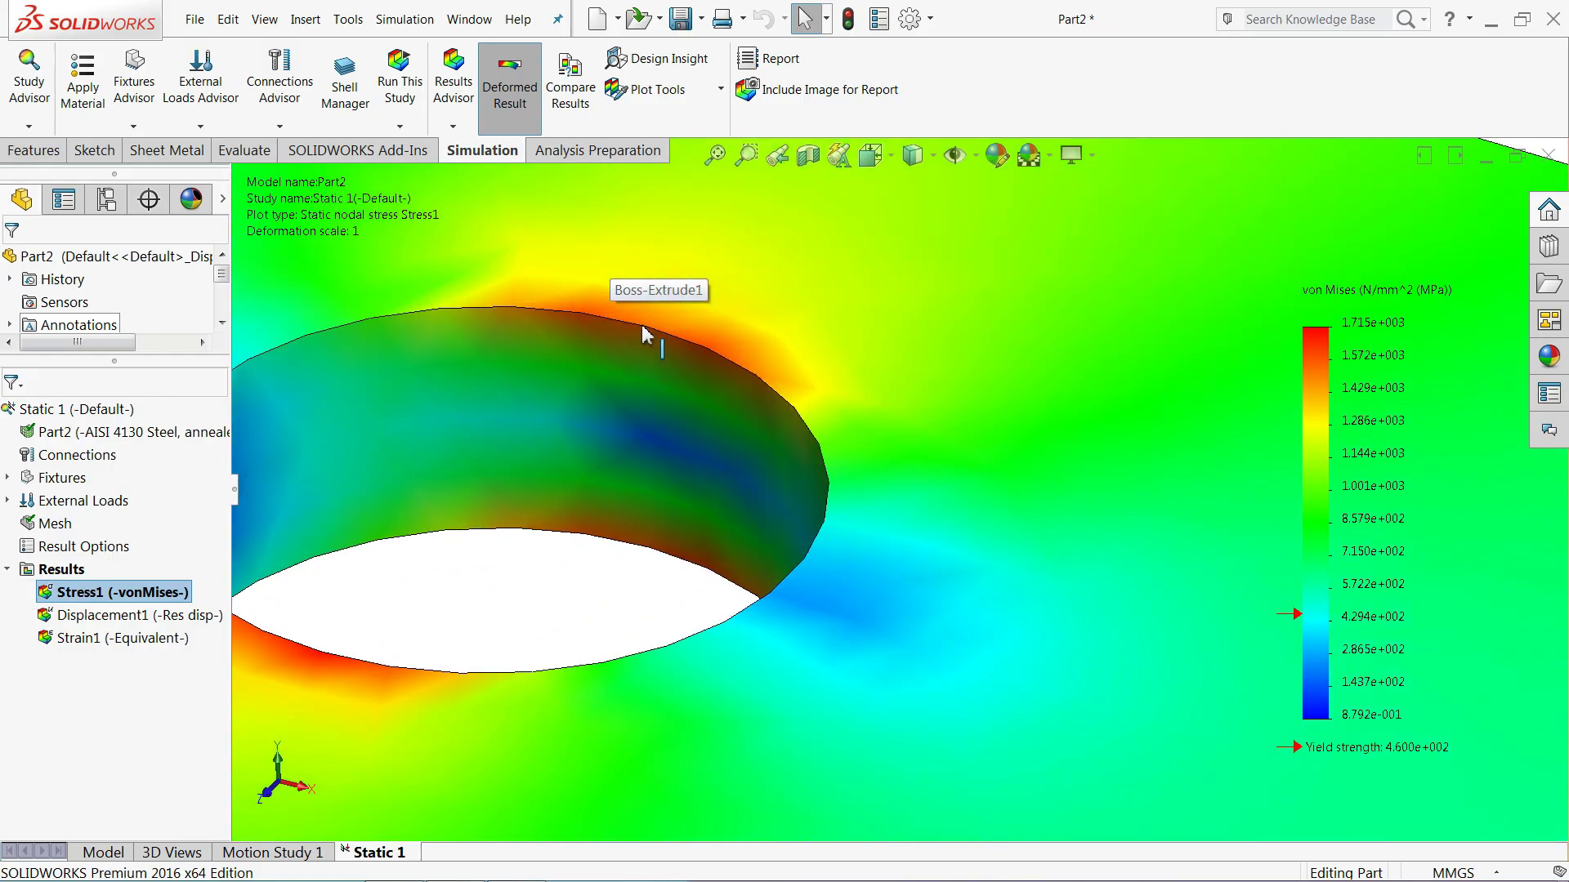
scroll(617, 333, up, 2)
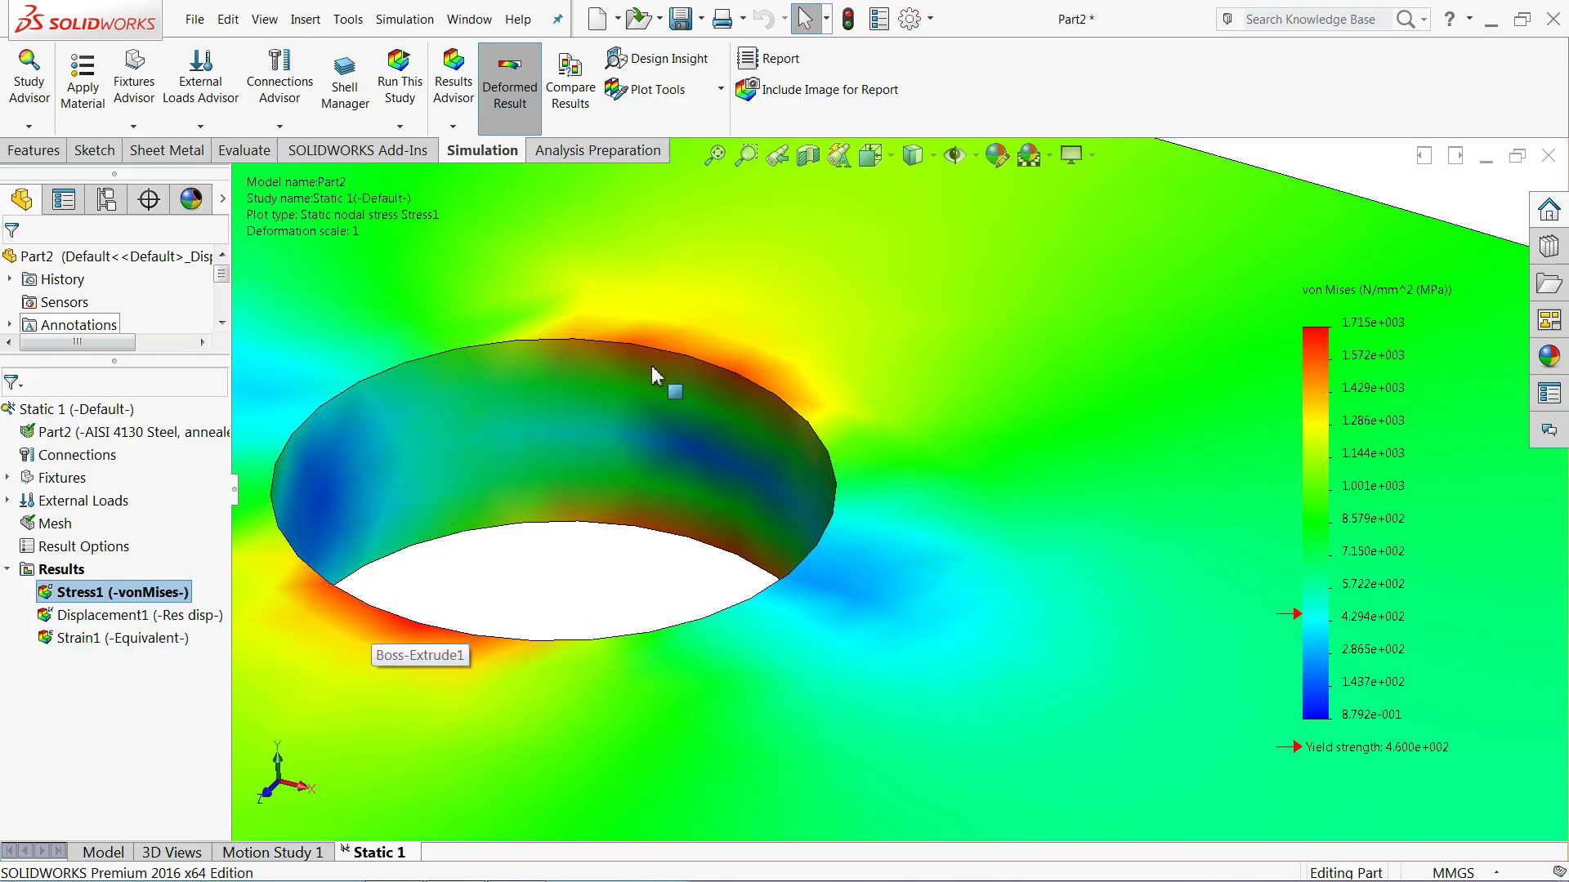
Probe the von Mises stress at two neighbouring nodes on the upper edge of the rear fixed-end hole.
right_click(82, 593)
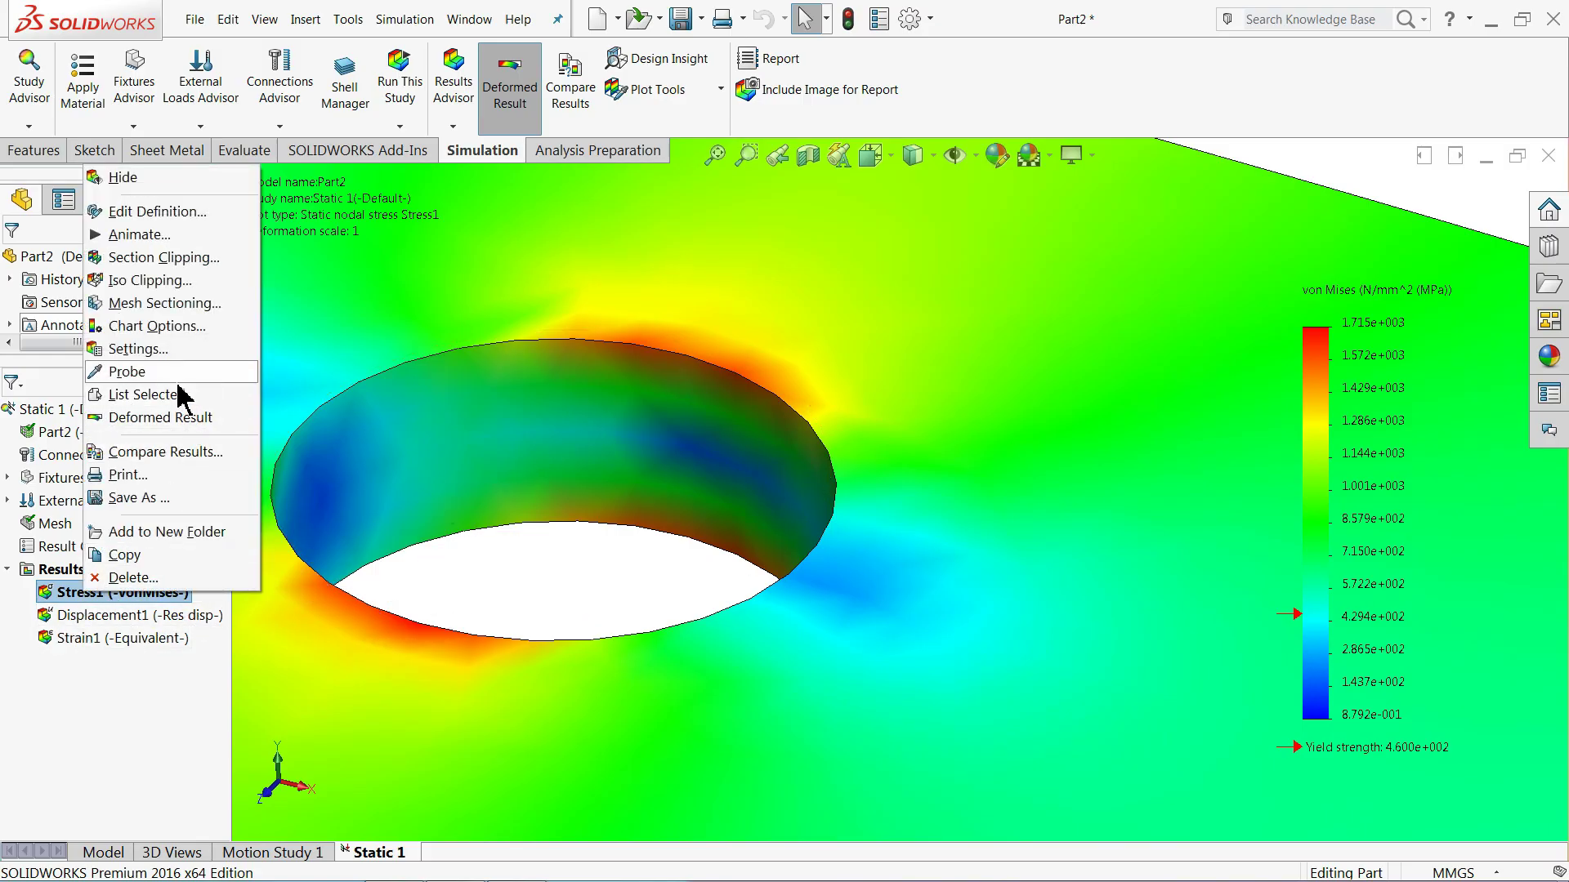
click(160, 384)
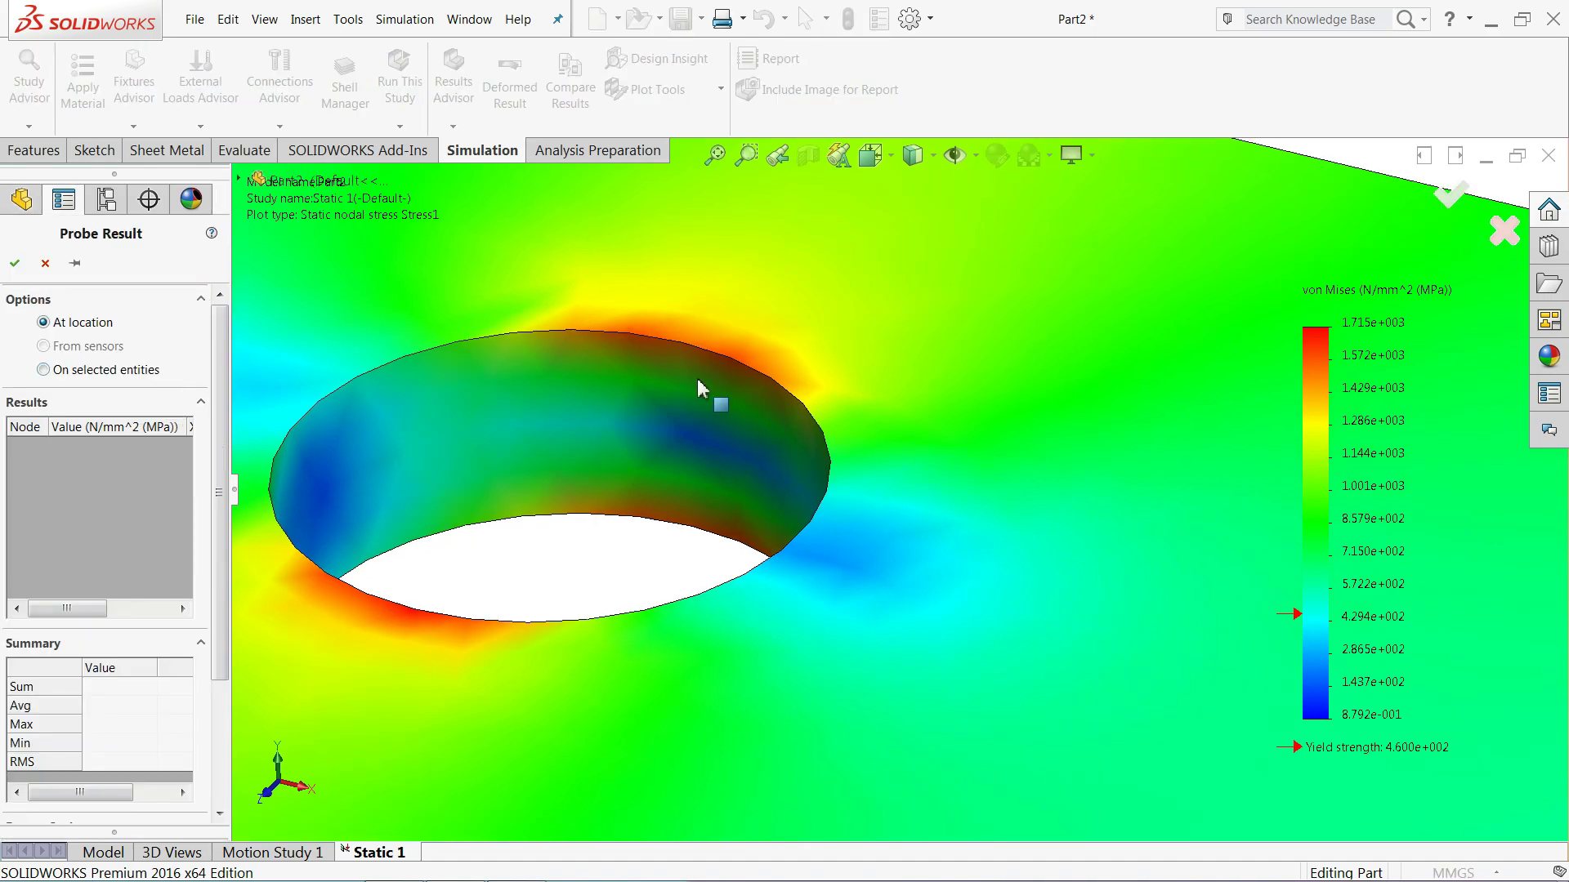
scroll(745, 360, down, 1)
scroll(652, 350, down, 2)
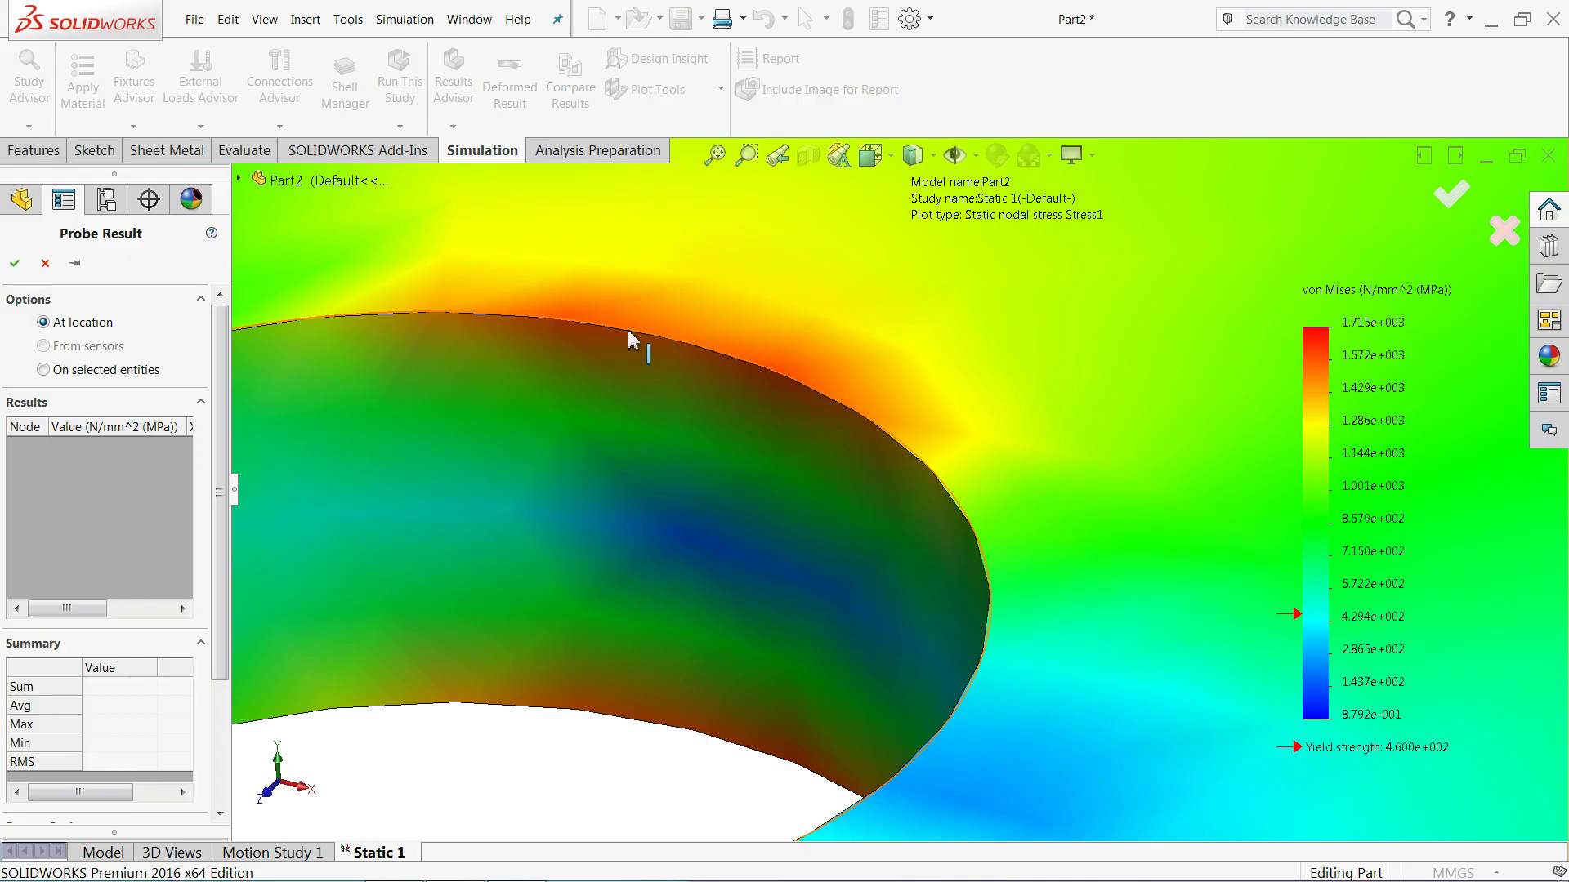
click(629, 333)
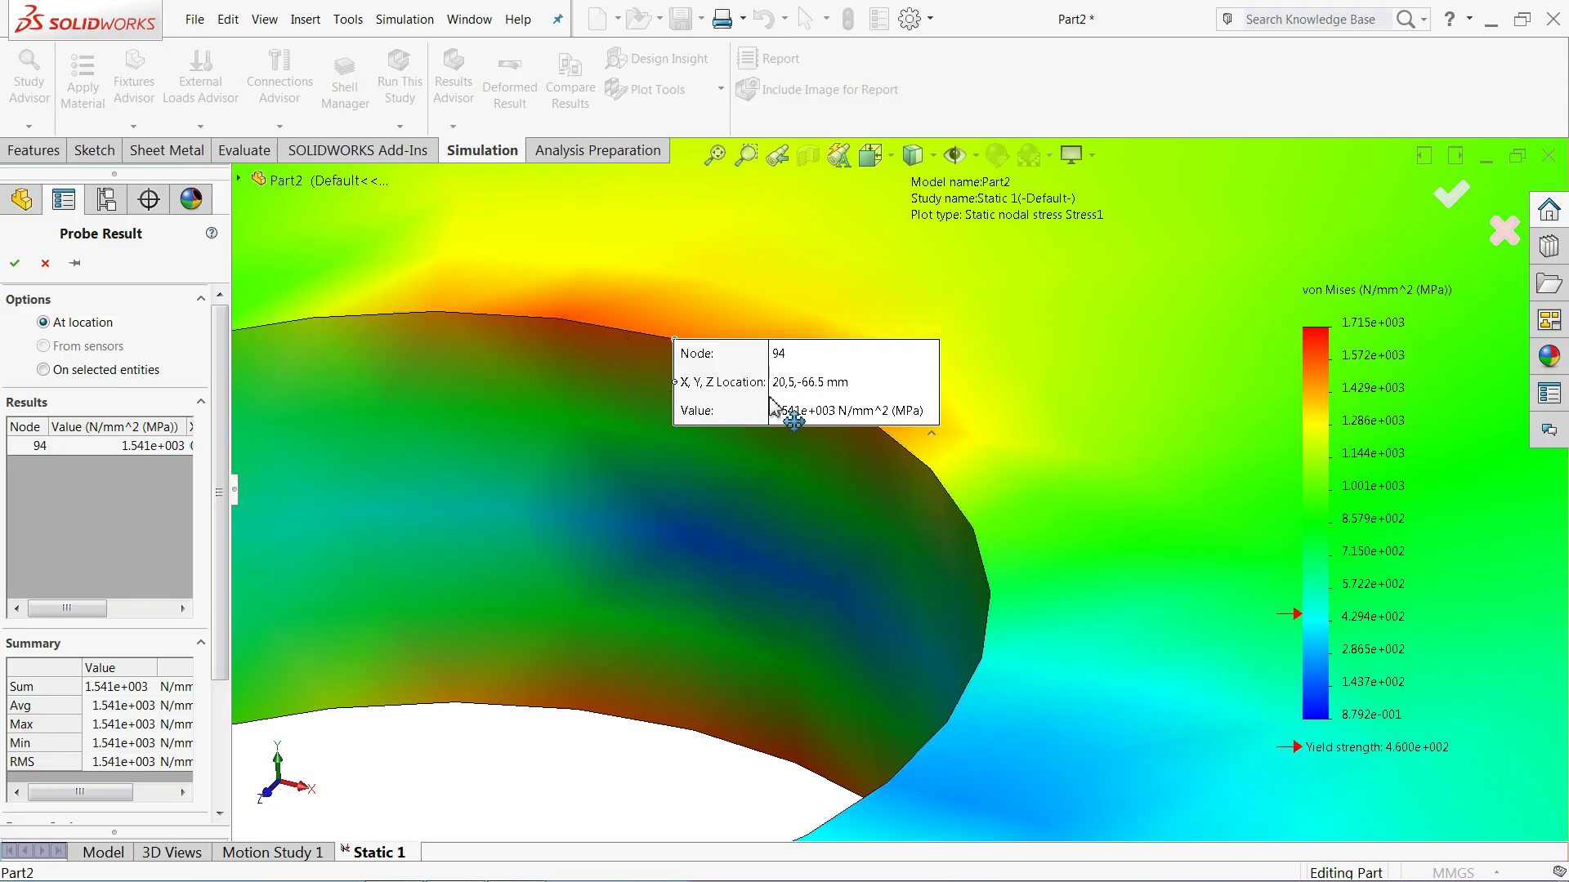
click(595, 374)
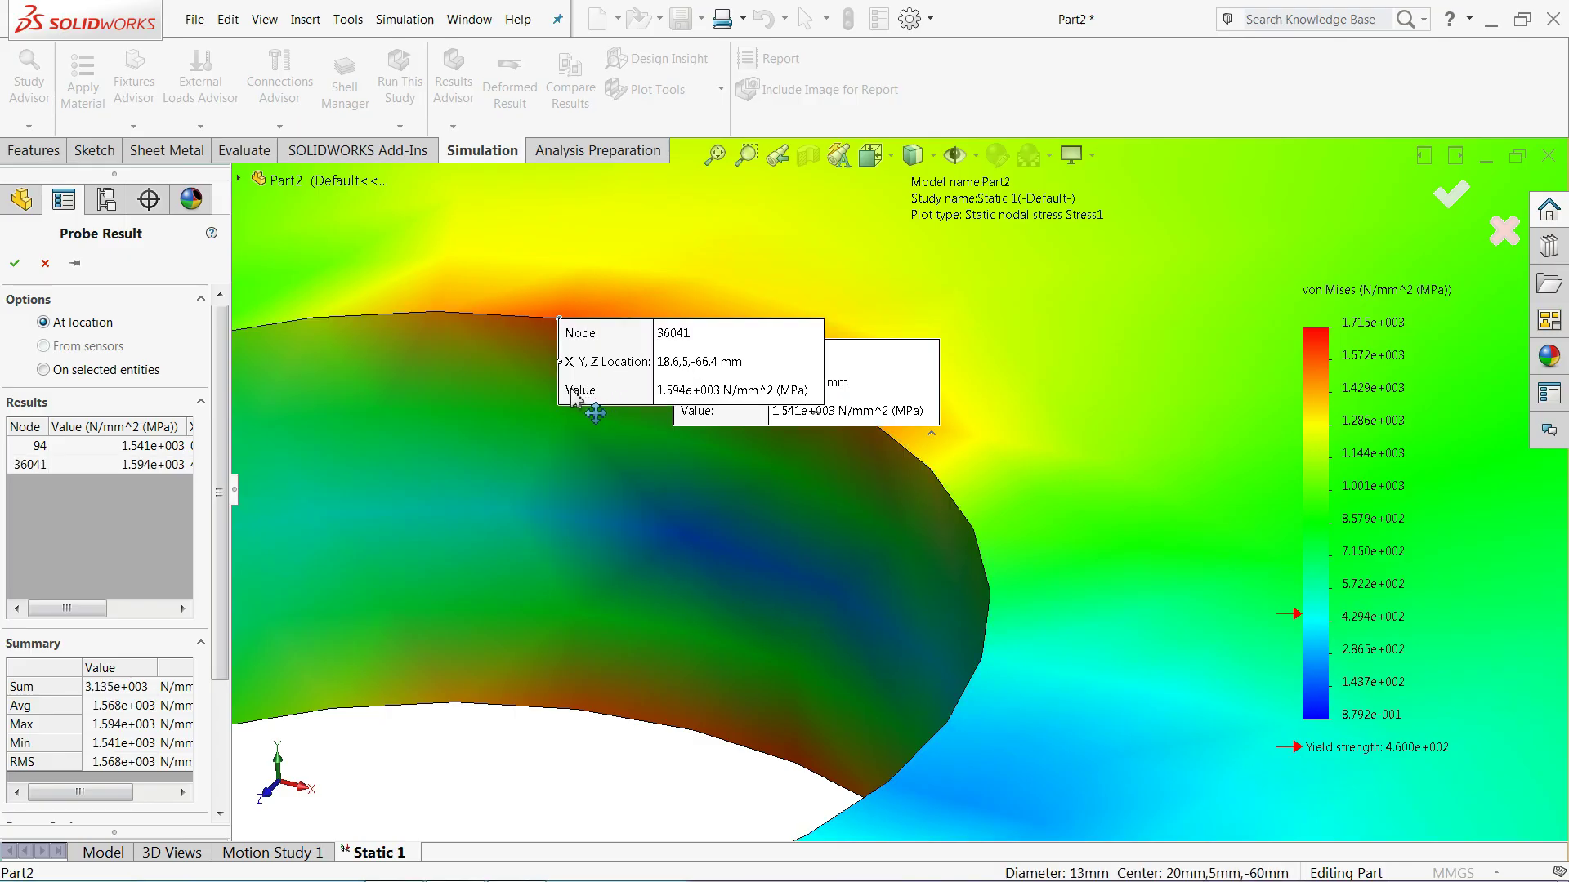
Separate the probe callouts, probe a third node on the hole's inner wall, and close the probe without keeping the results.
drag(740, 327, 661, 163)
drag(725, 367, 702, 494)
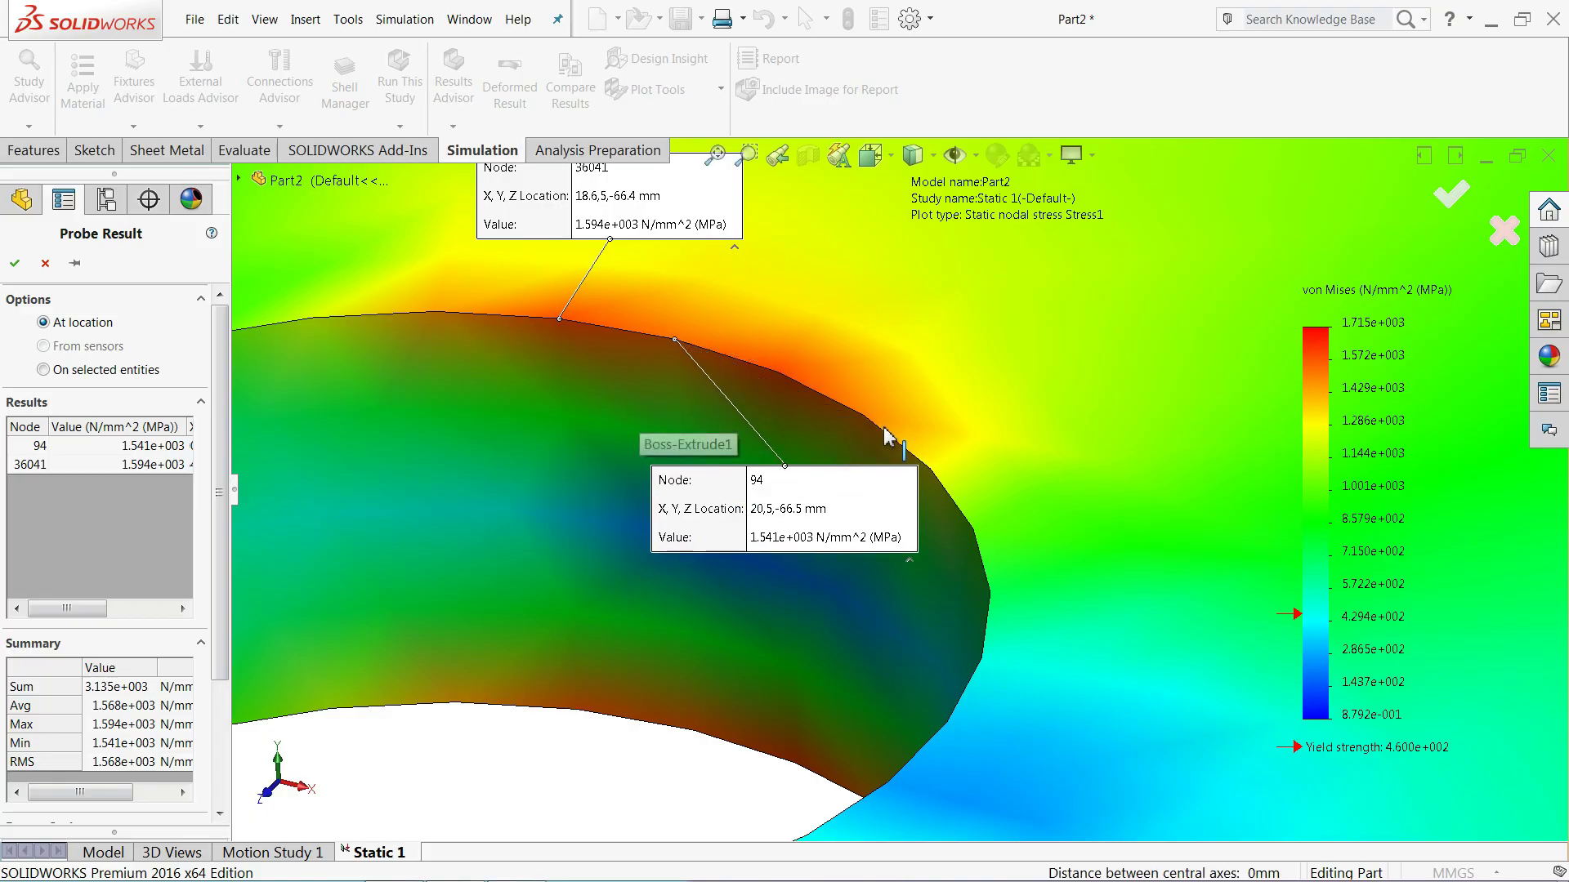
click(592, 441)
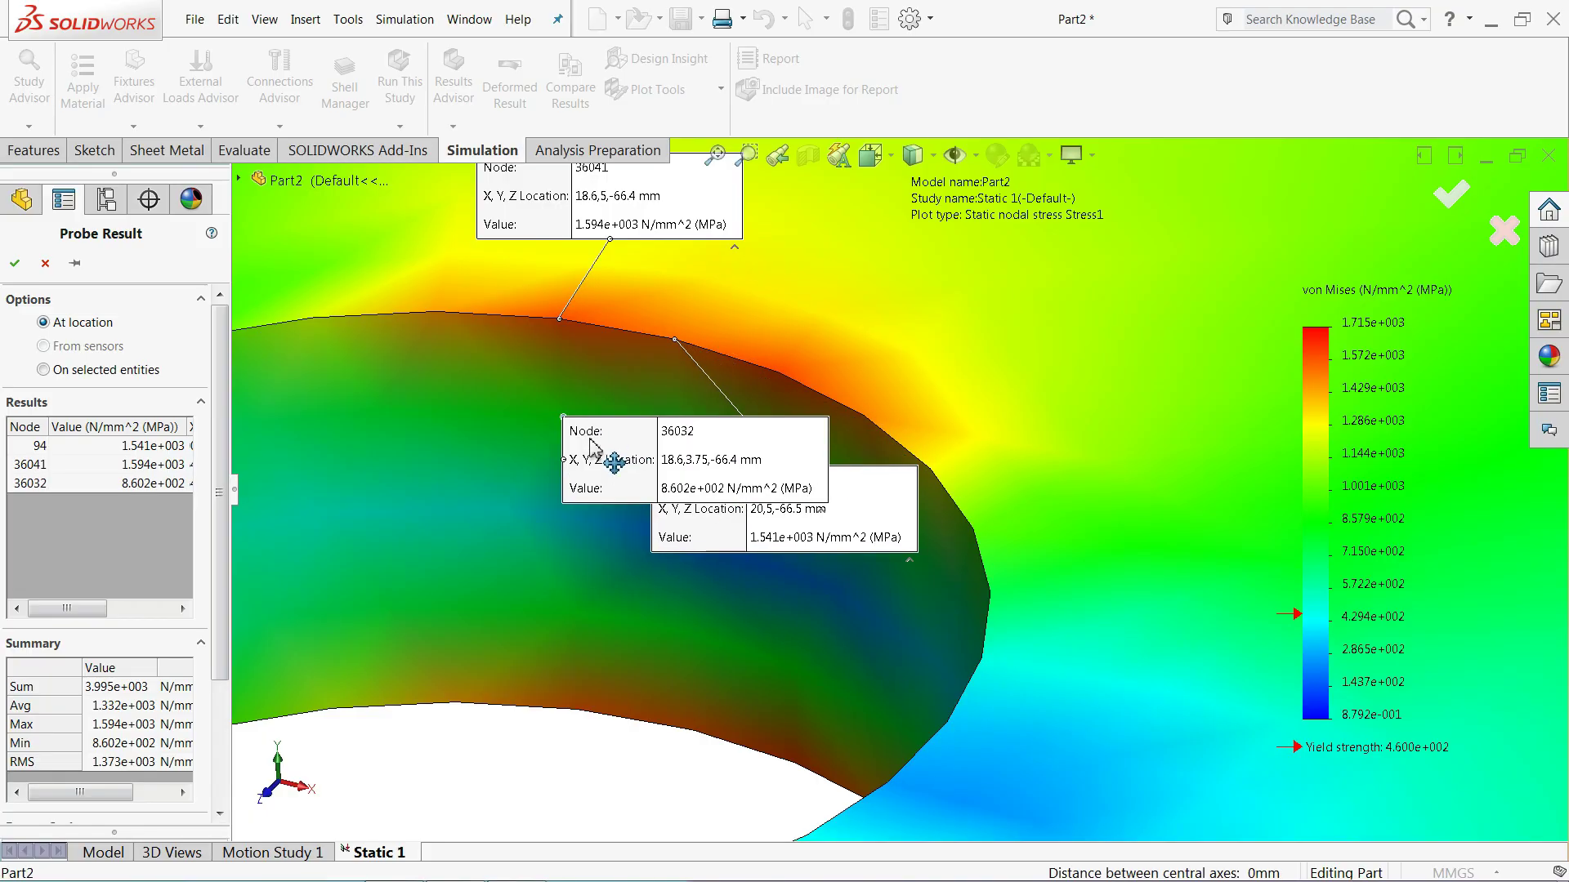
drag(591, 442, 411, 520)
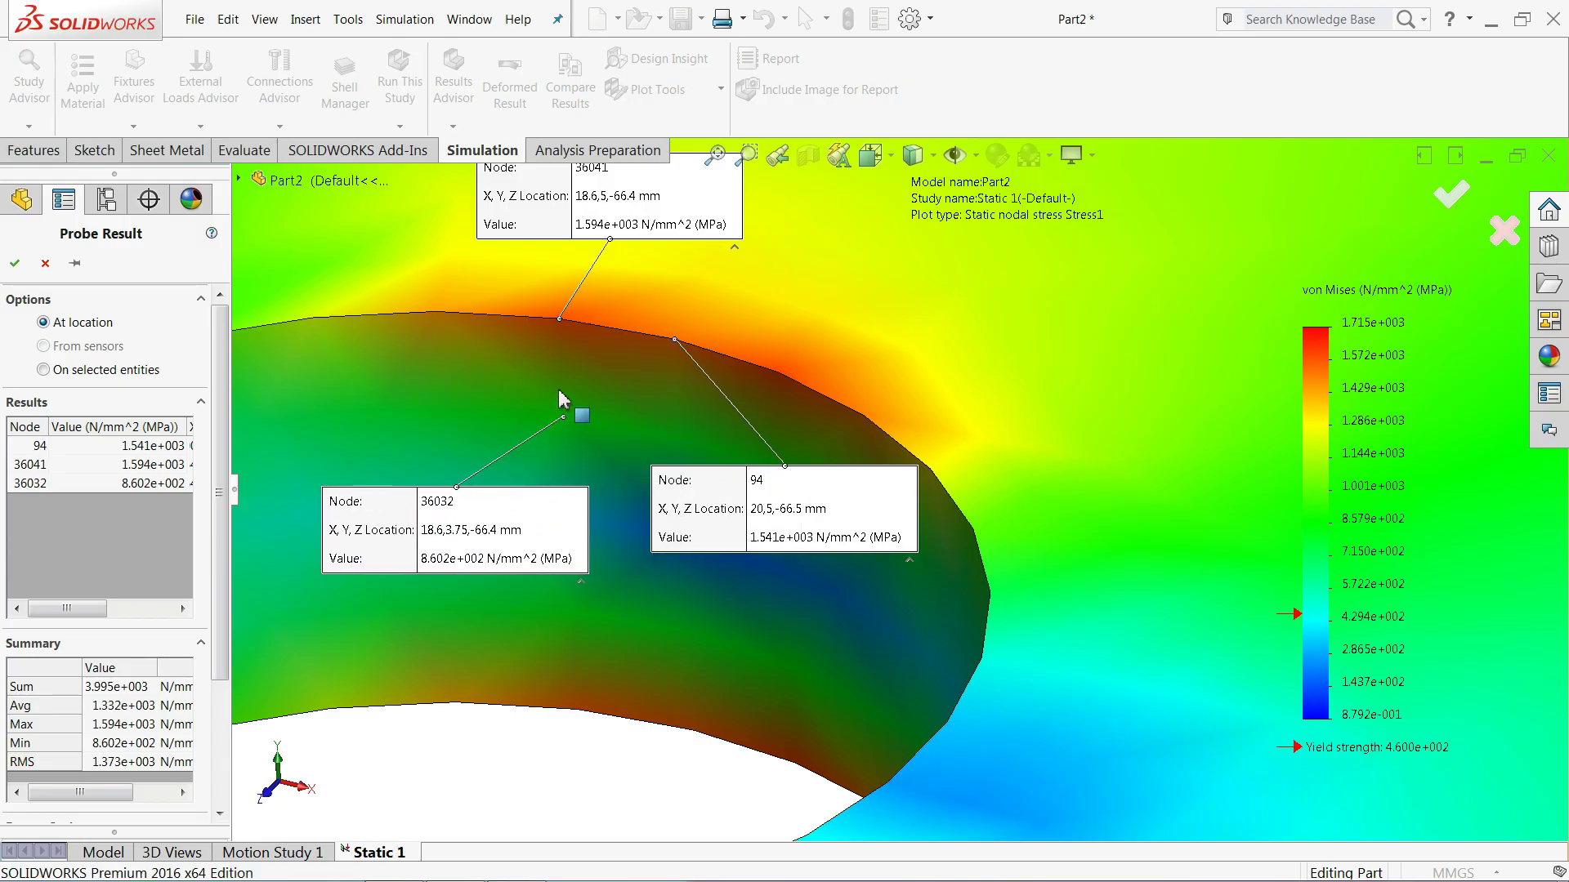
scroll(523, 327, down, 2)
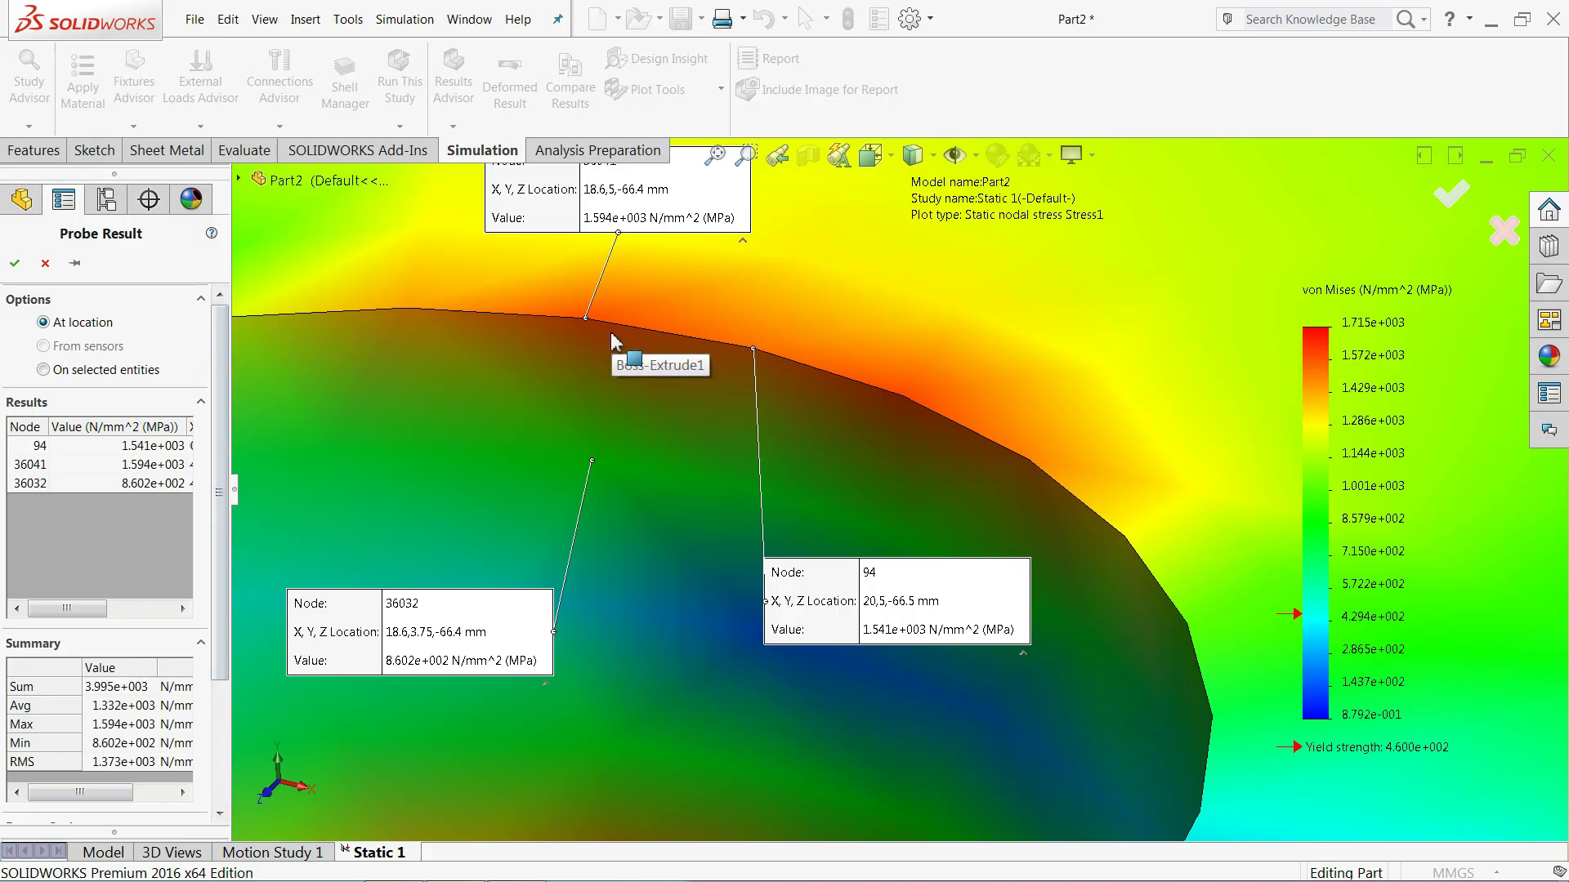
click(45, 263)
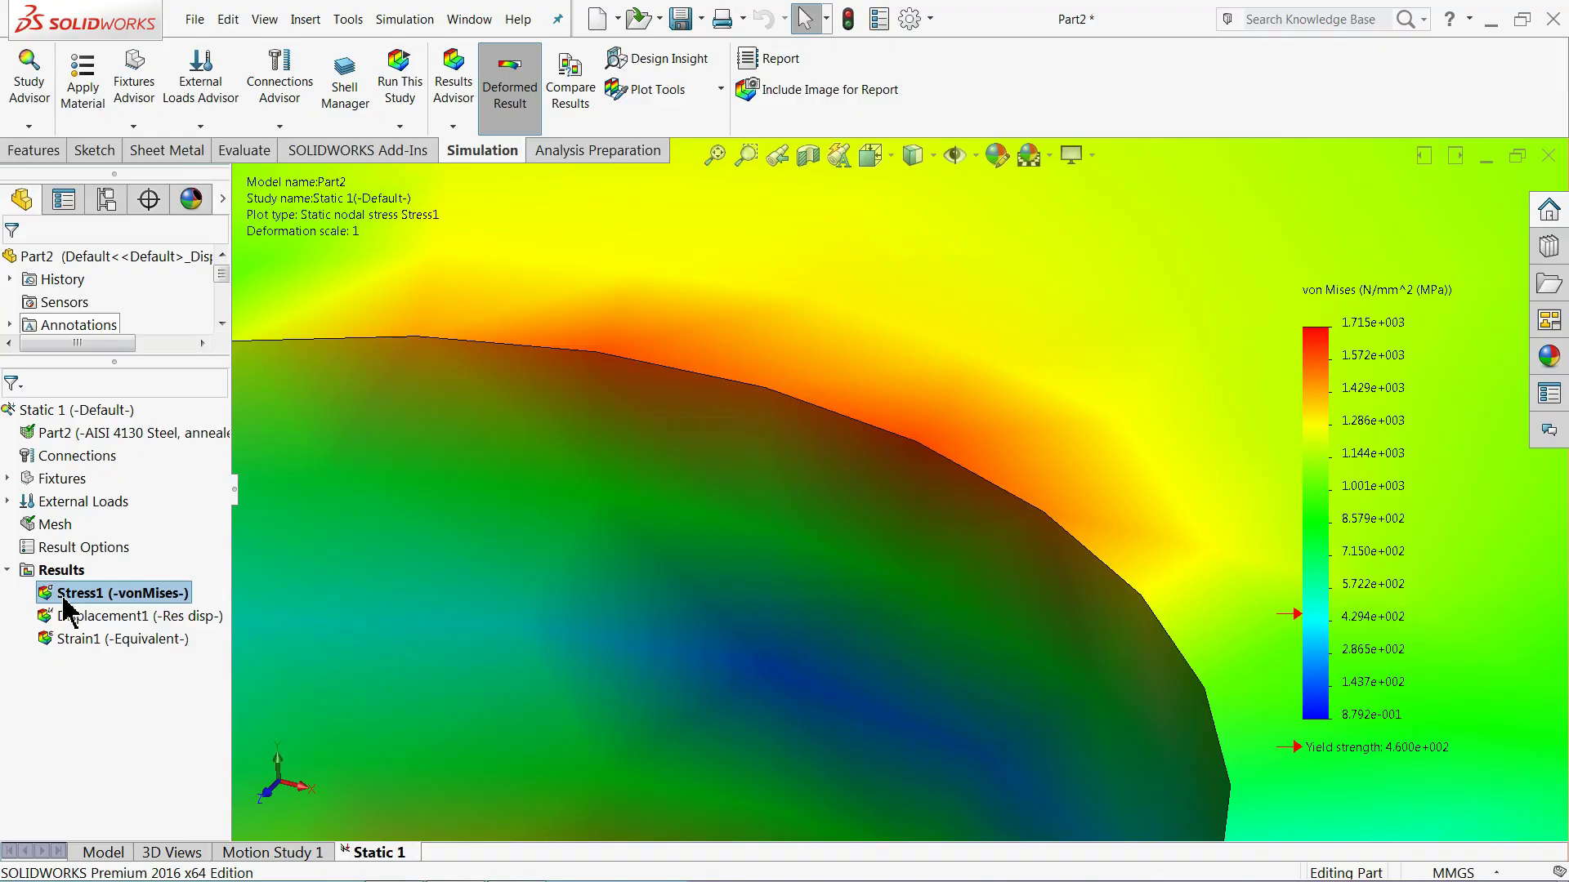
Start a mesh control for the study's mesh and set its element size to 1.50 mm.
right_click(41, 527)
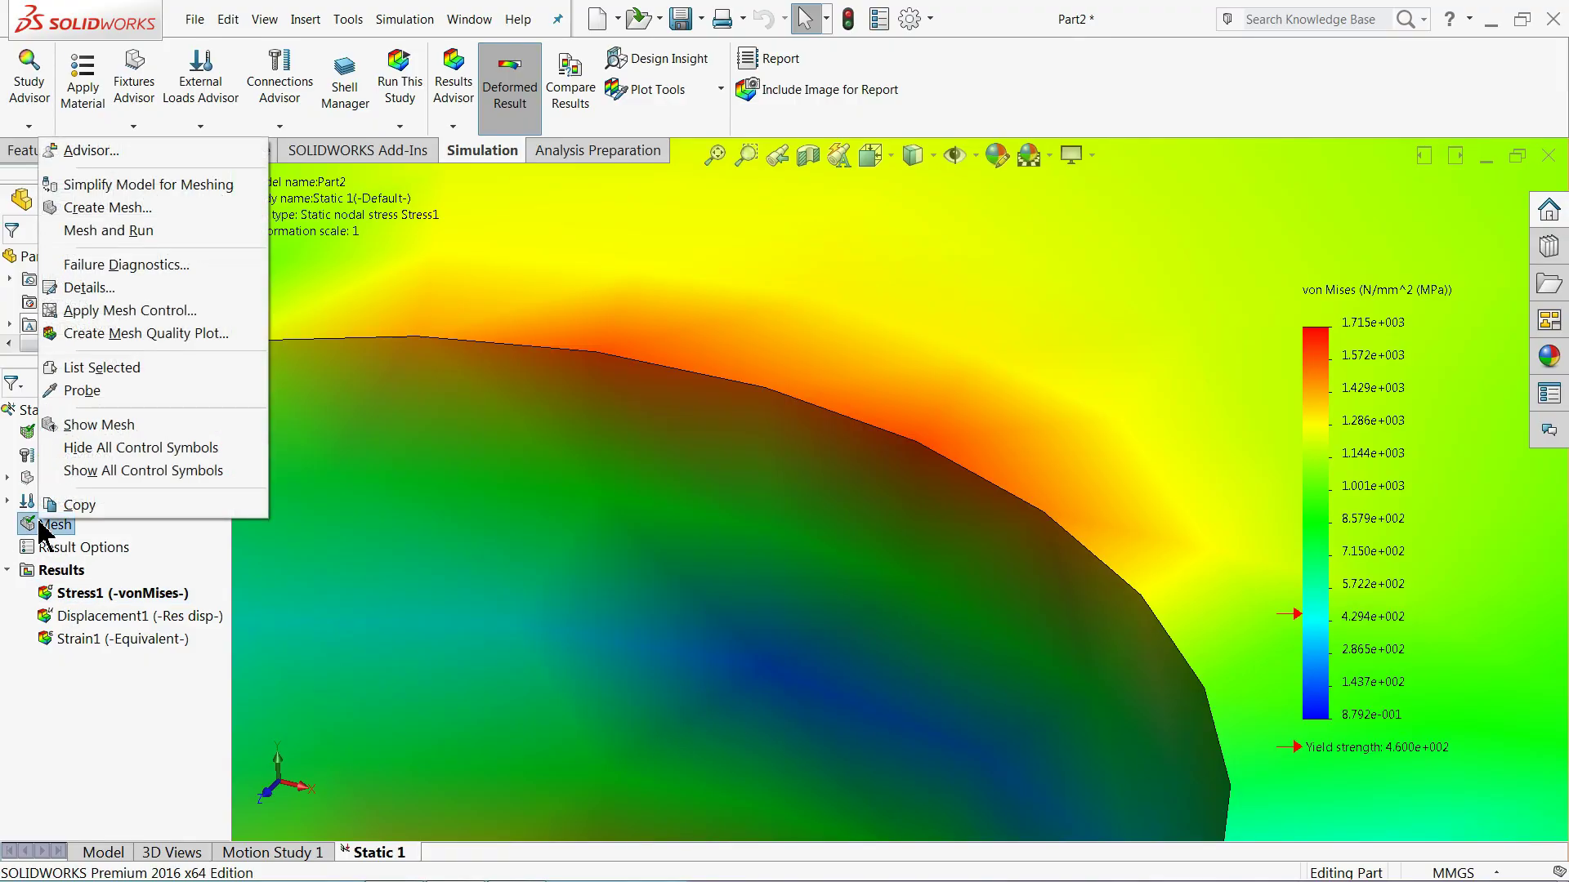
click(115, 311)
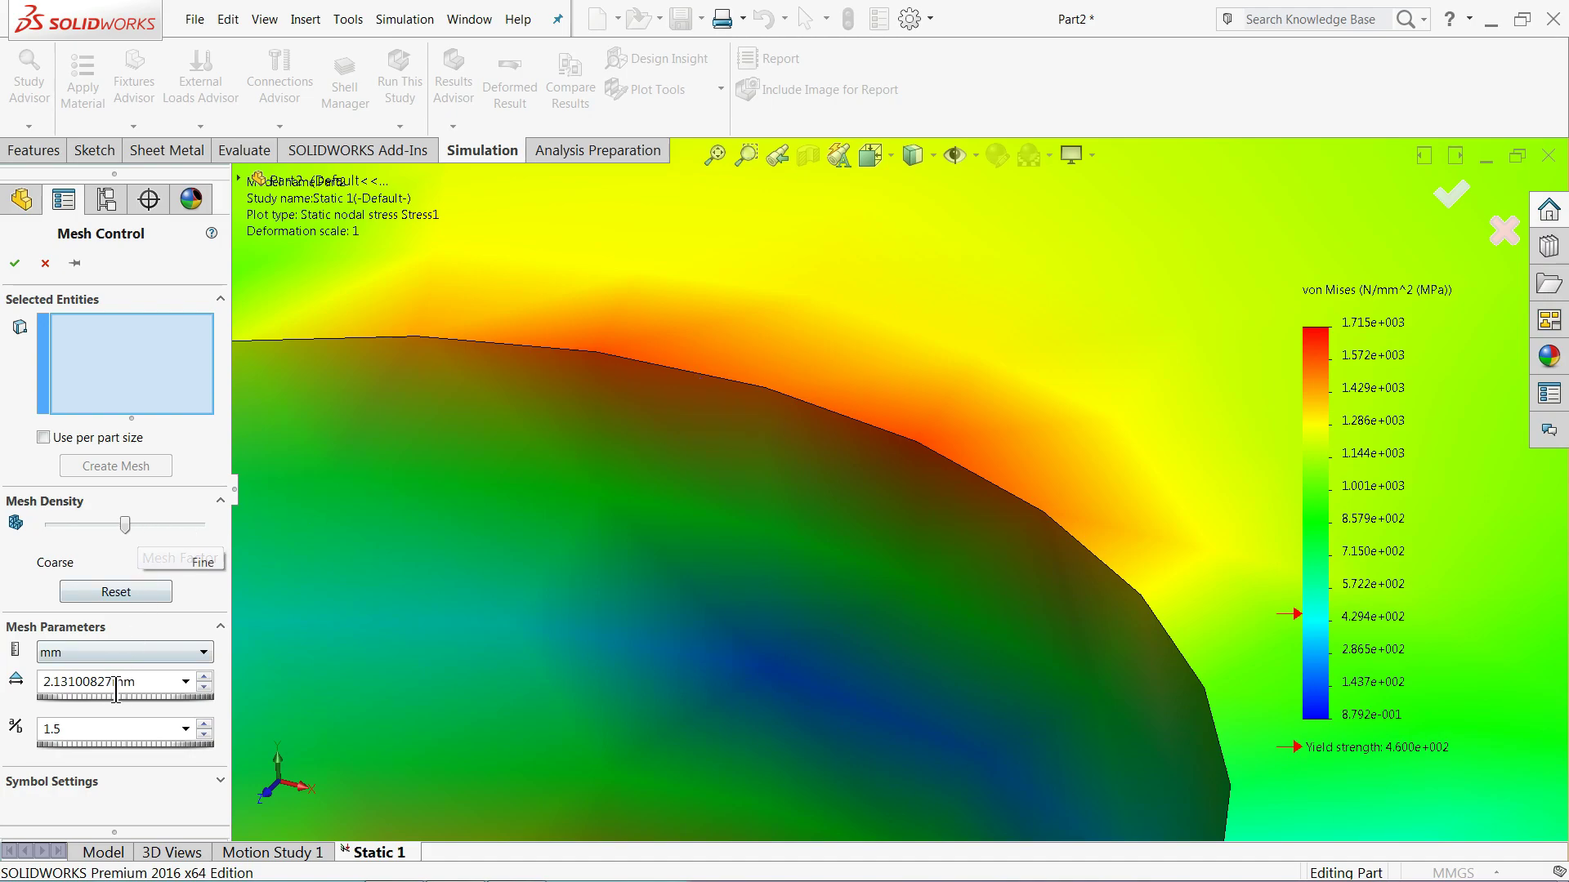
click(146, 688)
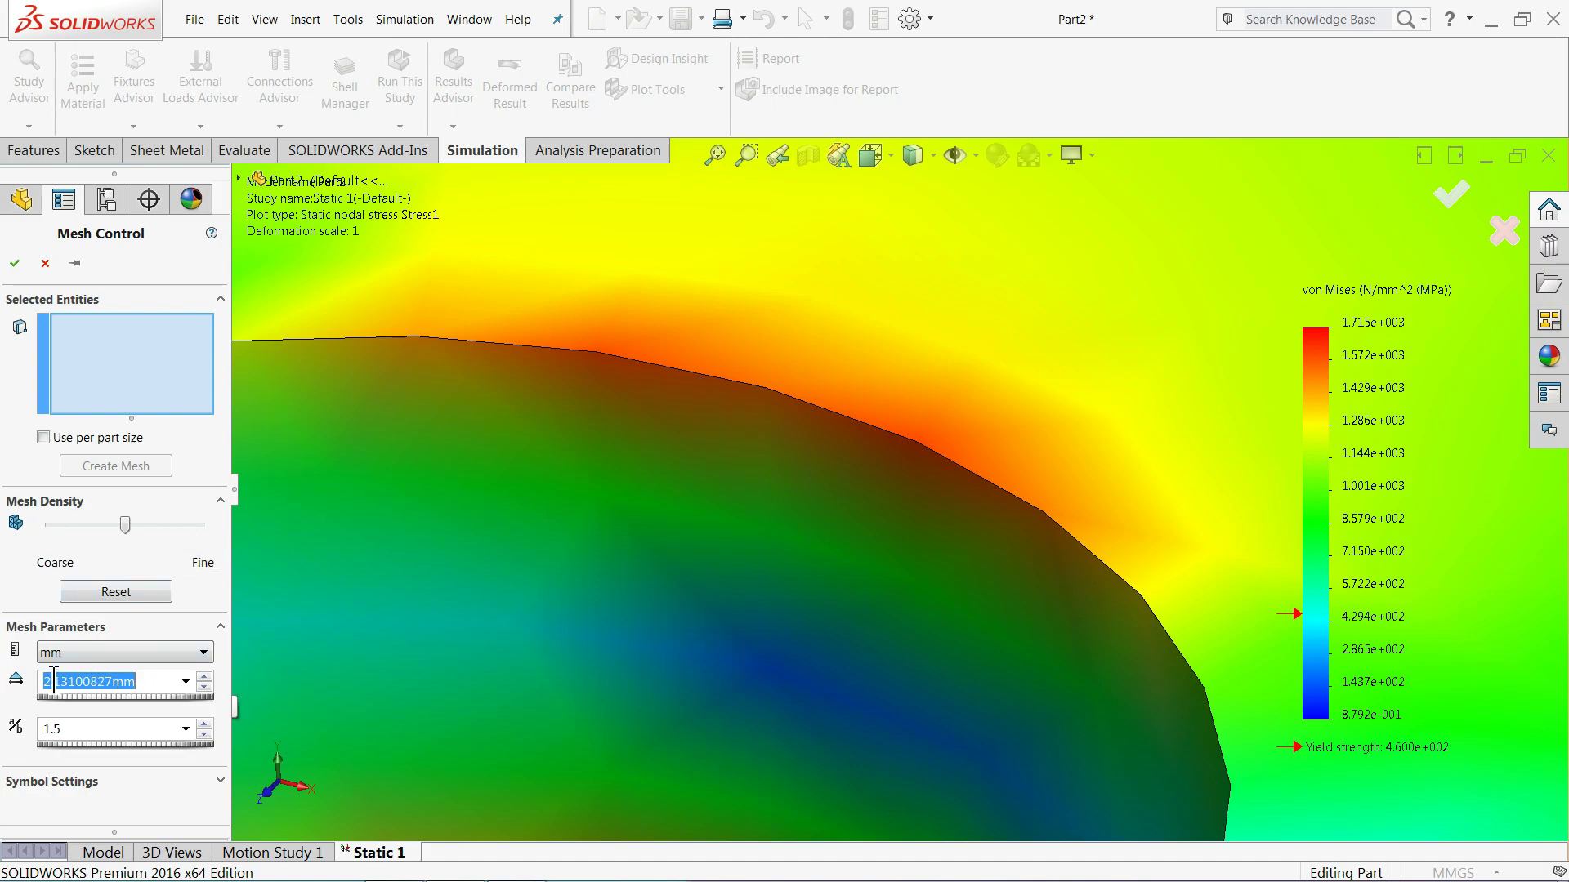
text(1.50mm)
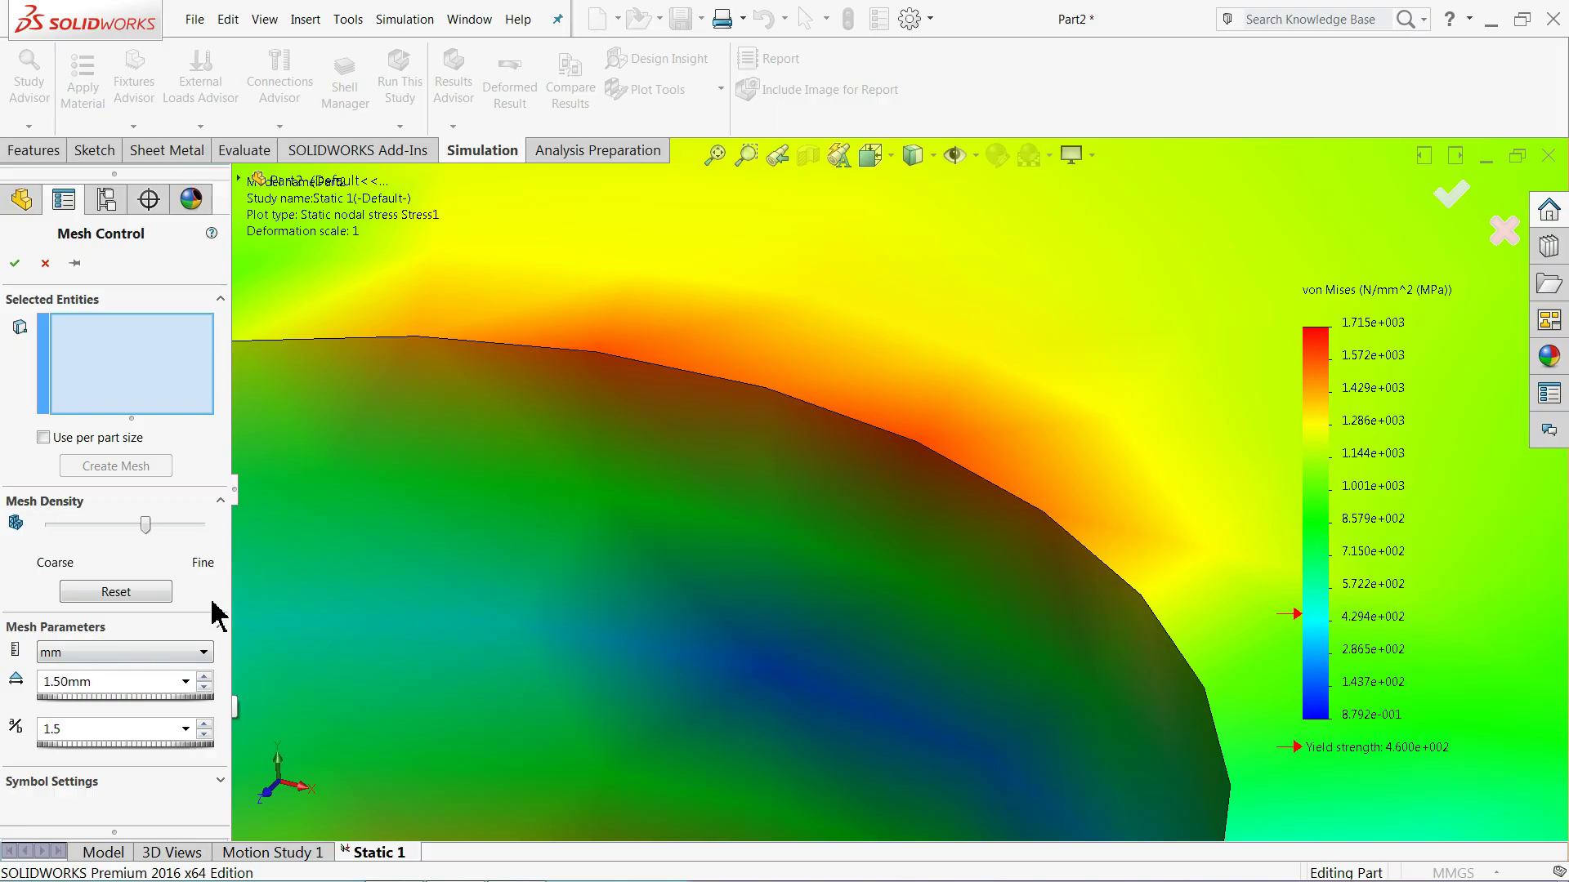
click(14, 263)
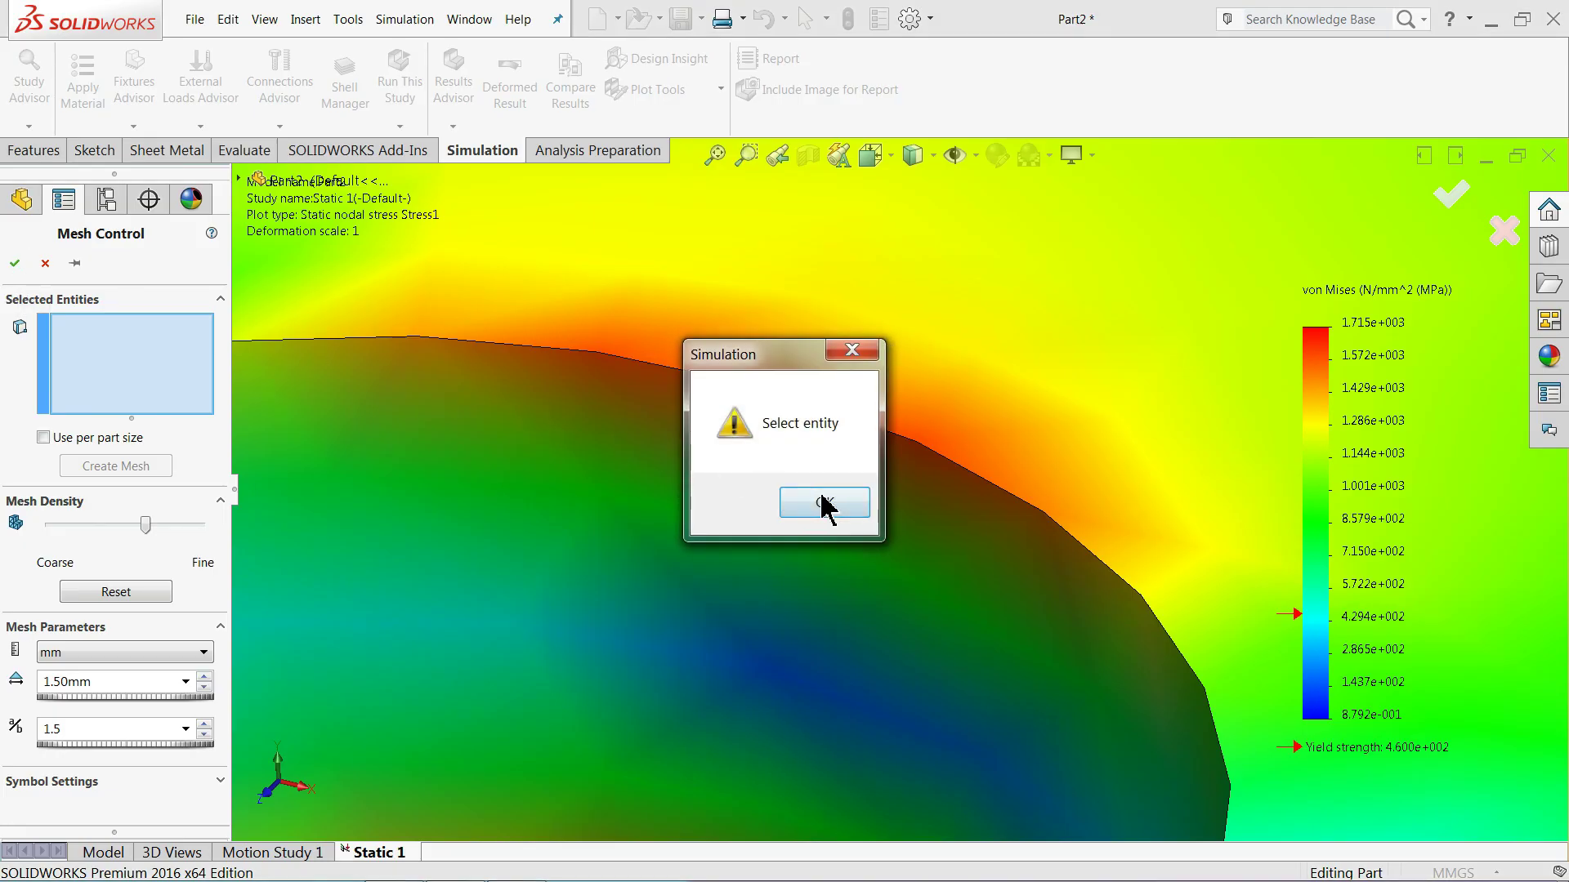
click(824, 503)
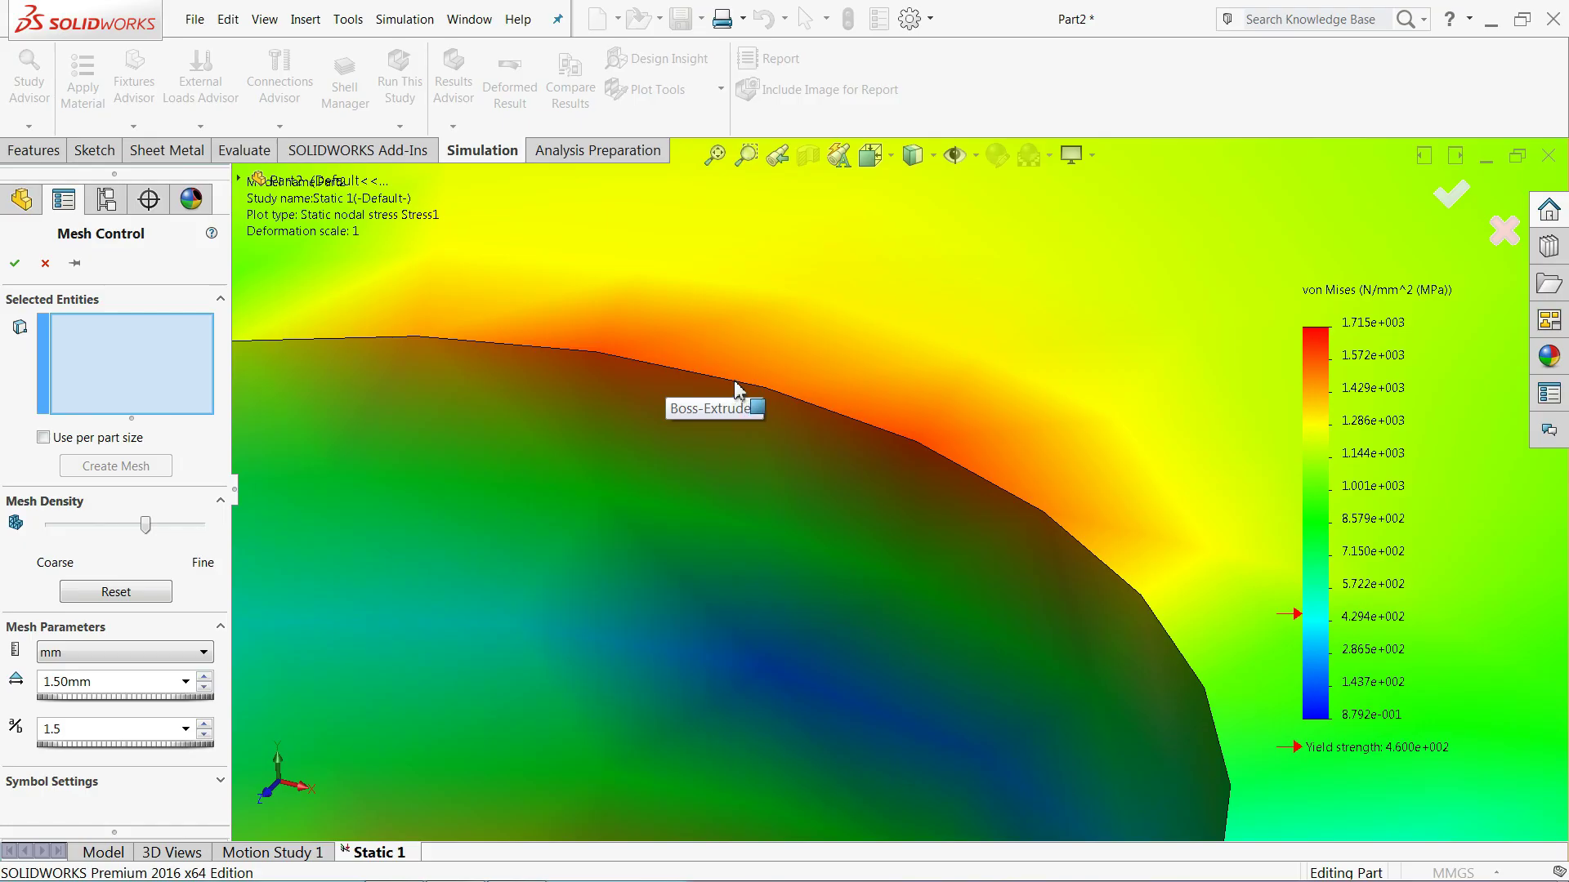
click(738, 390)
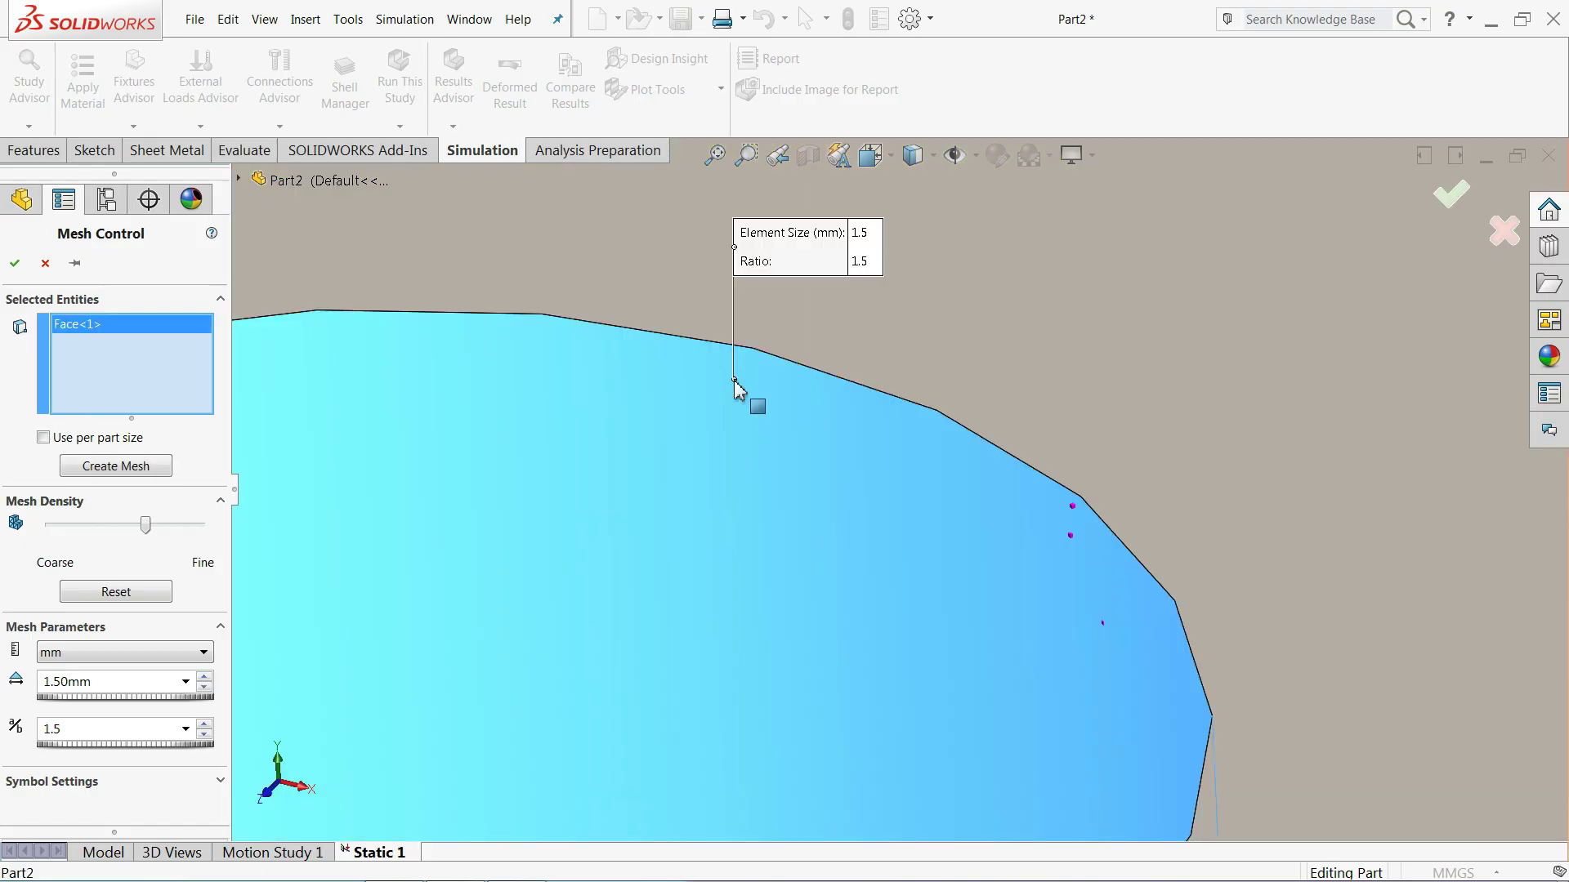
scroll(735, 384, up, 2)
scroll(745, 392, up, 1)
scroll(854, 399, down, 3)
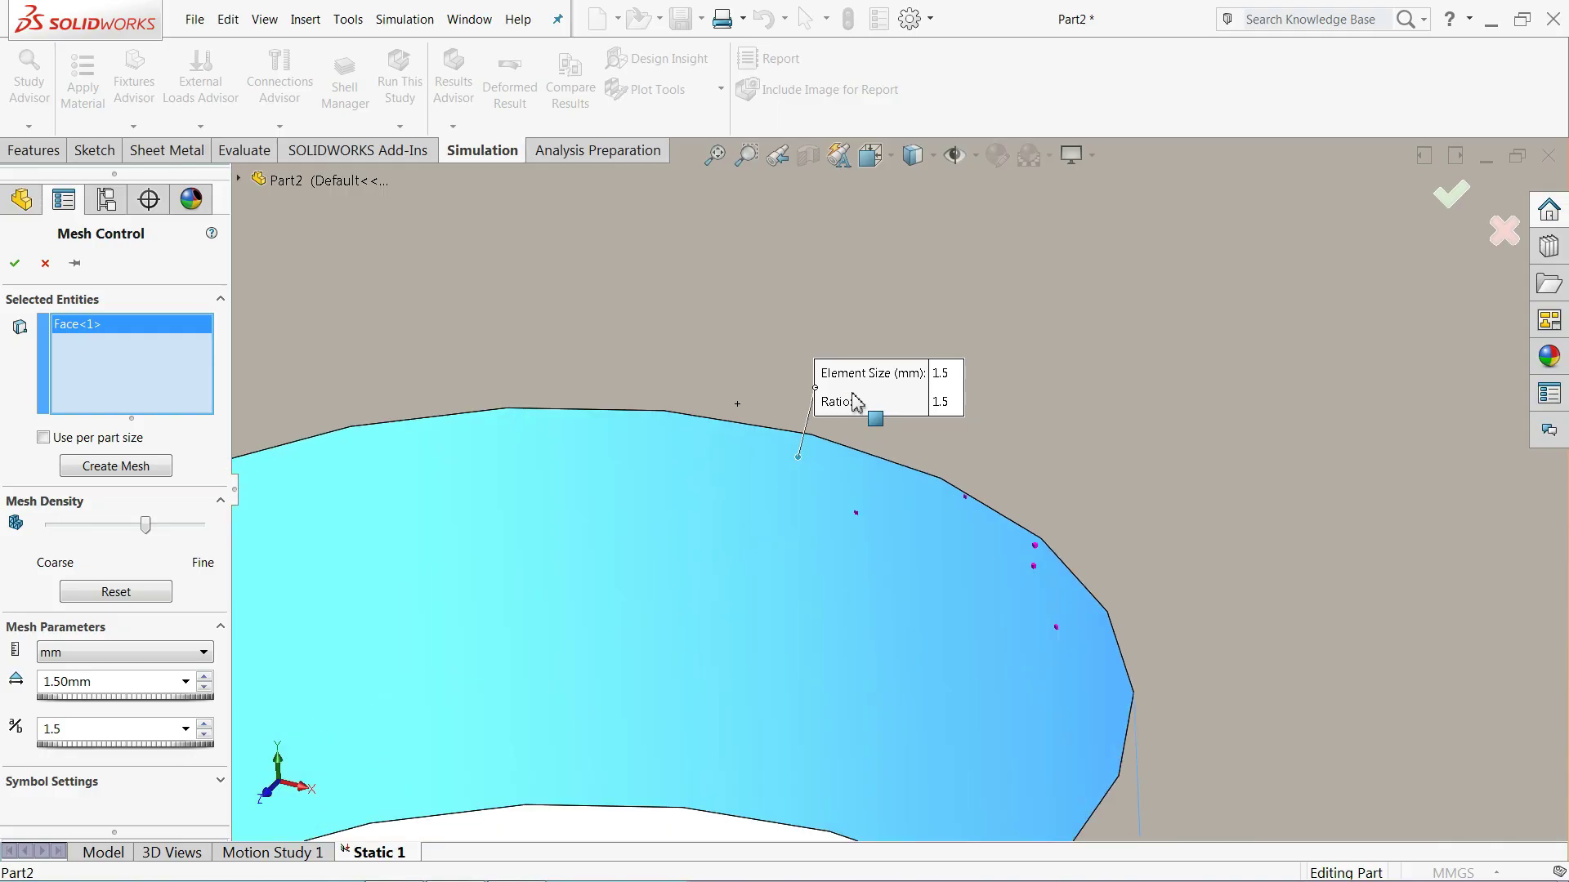
click(777, 433)
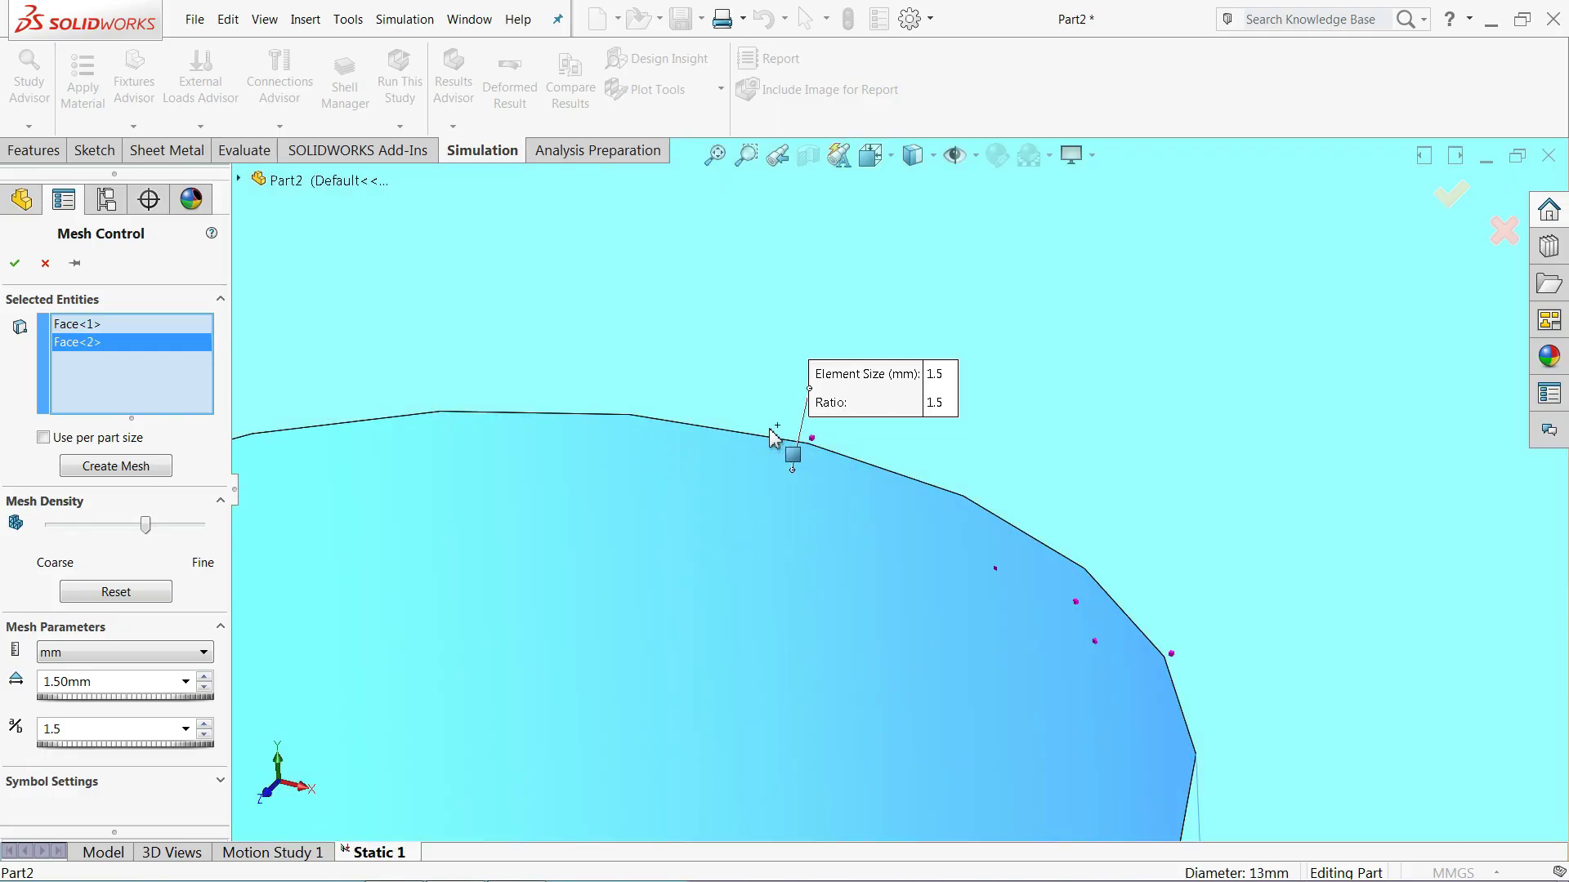
drag(769, 428, 774, 445)
right_click(112, 360)
click(157, 386)
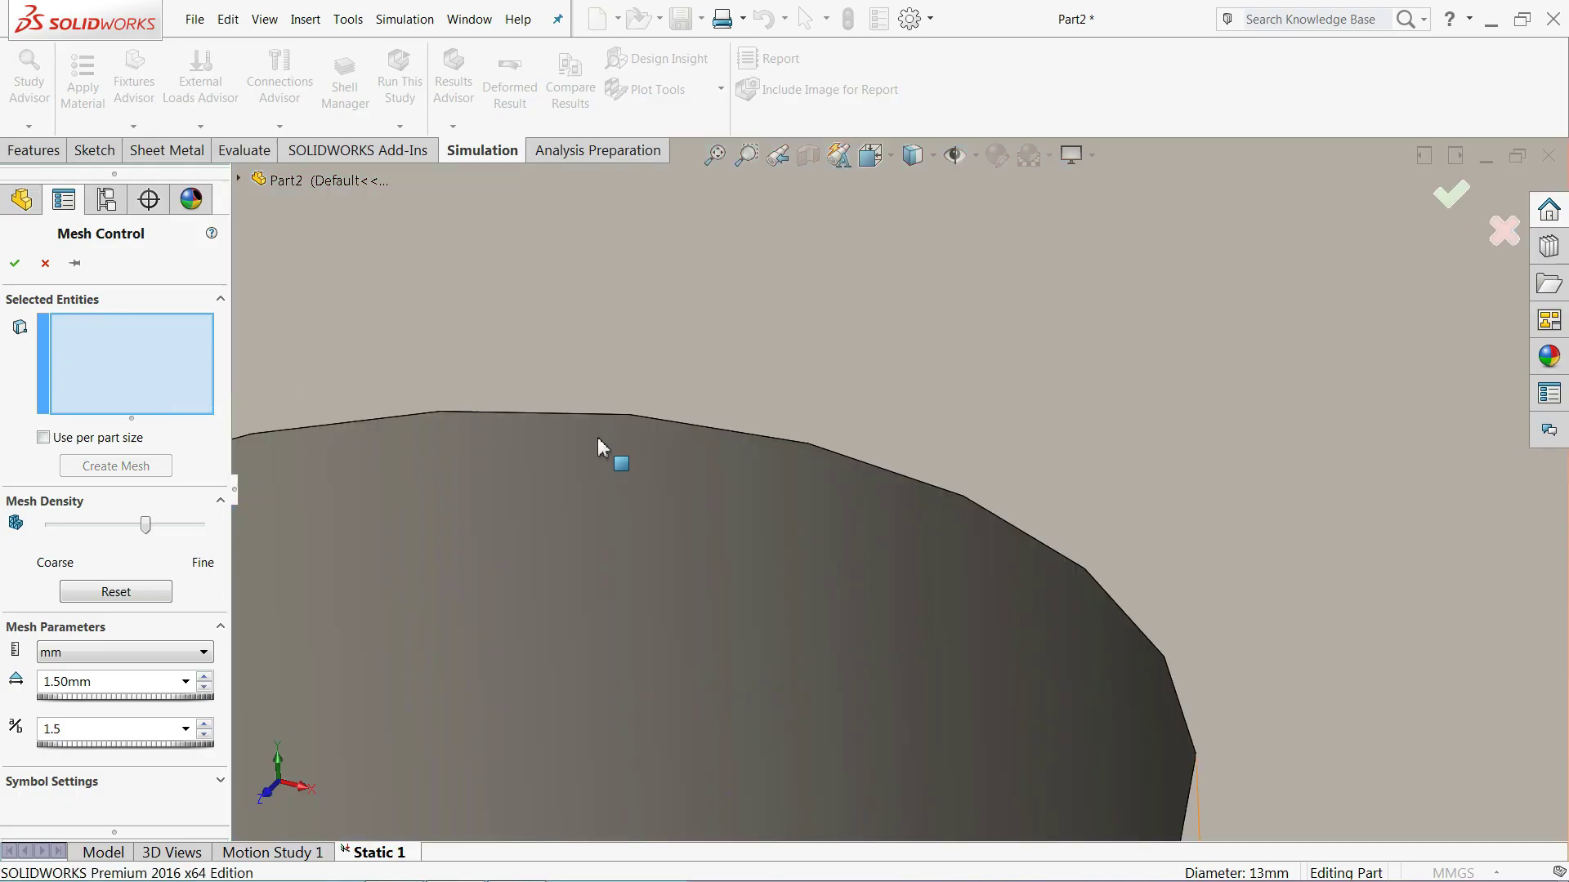
Apply the 1.50 mm mesh control to the upper circular edge of the rear hole near the fixed end.
click(709, 430)
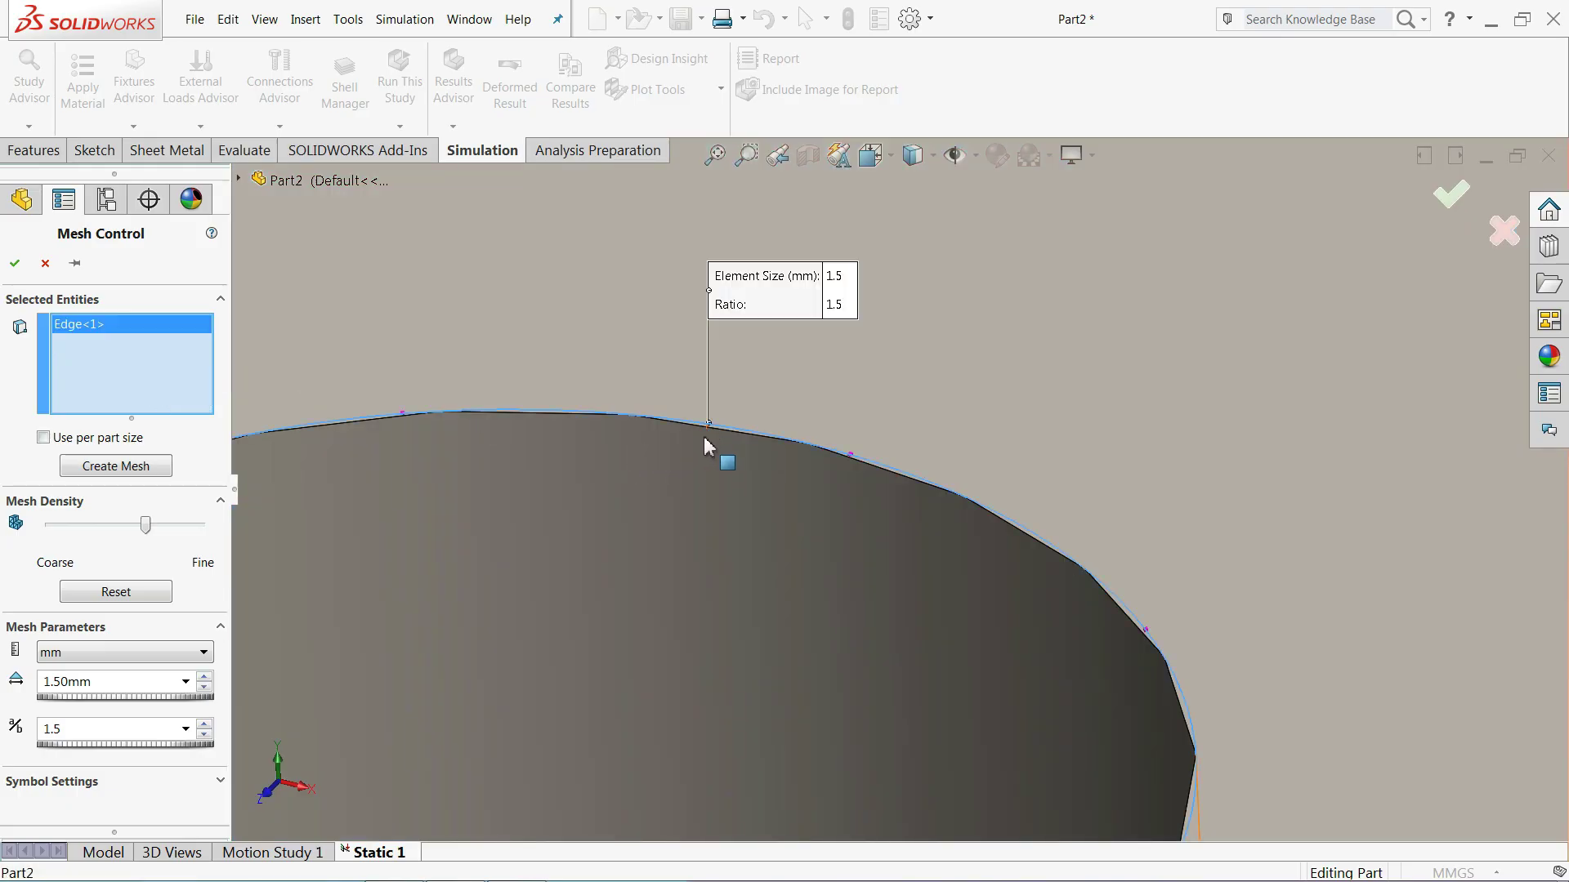
click(15, 262)
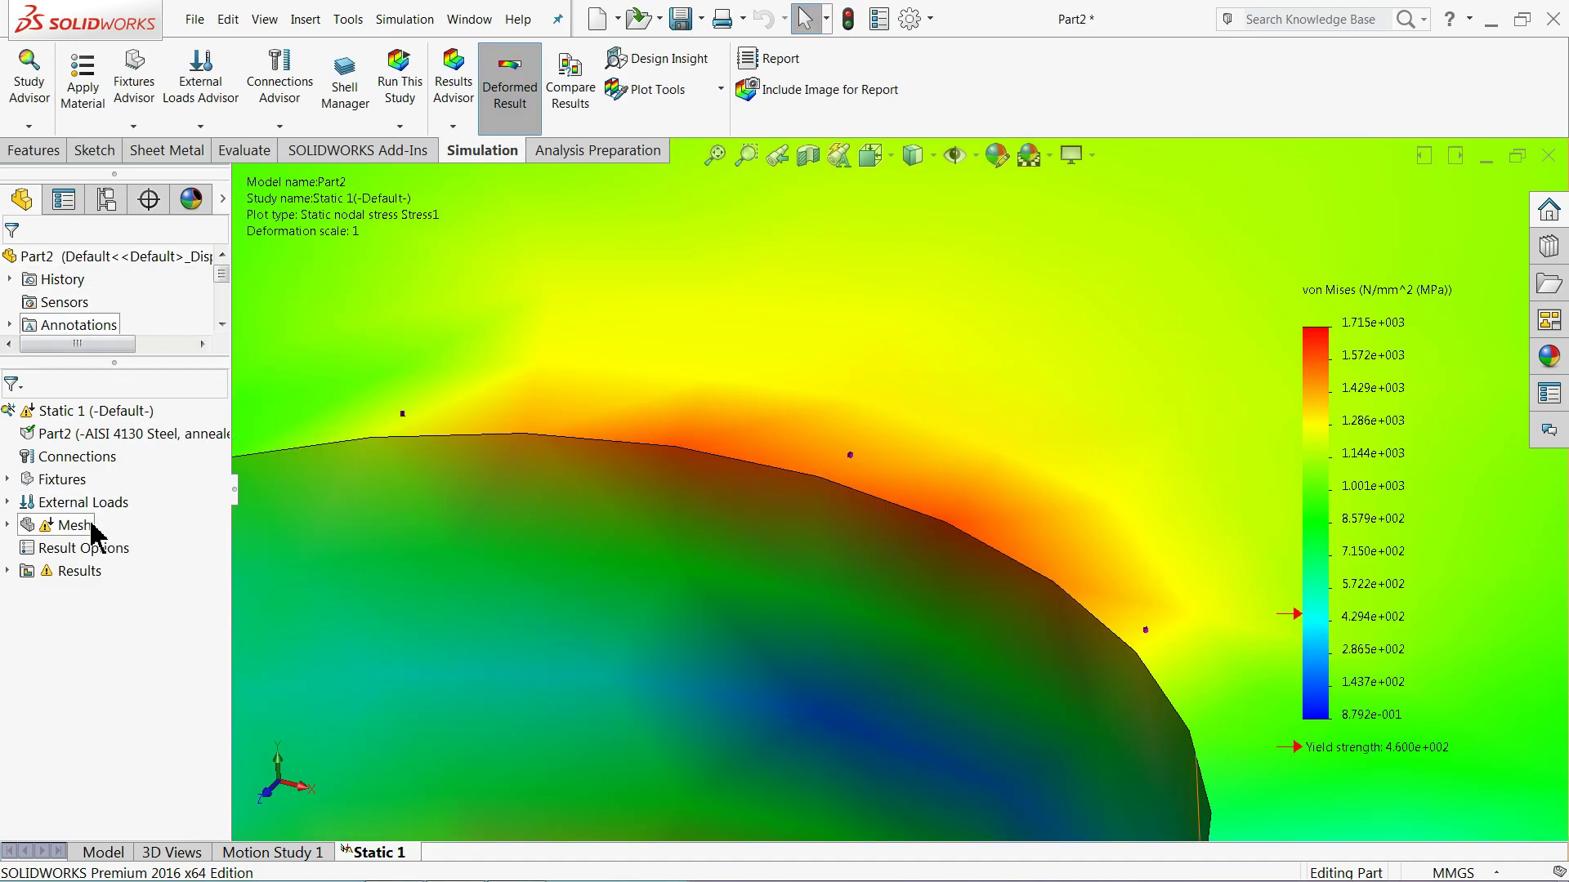
Remesh the plate with a standard mesh of 2.5 mm global size, accepting the deletion of the existing results.
right_click(30, 539)
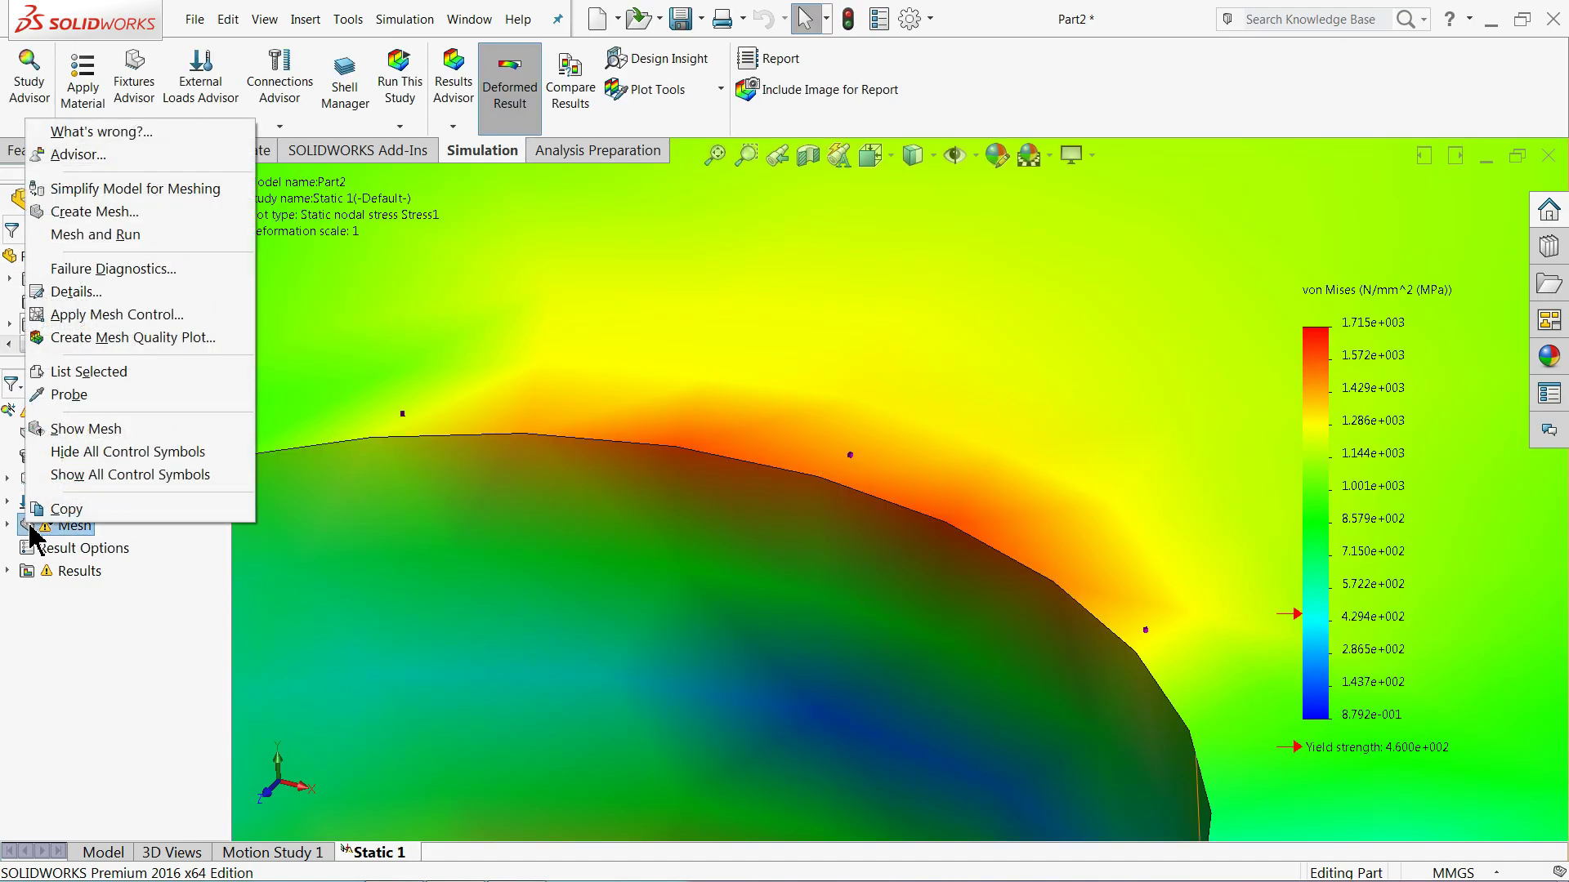
click(91, 215)
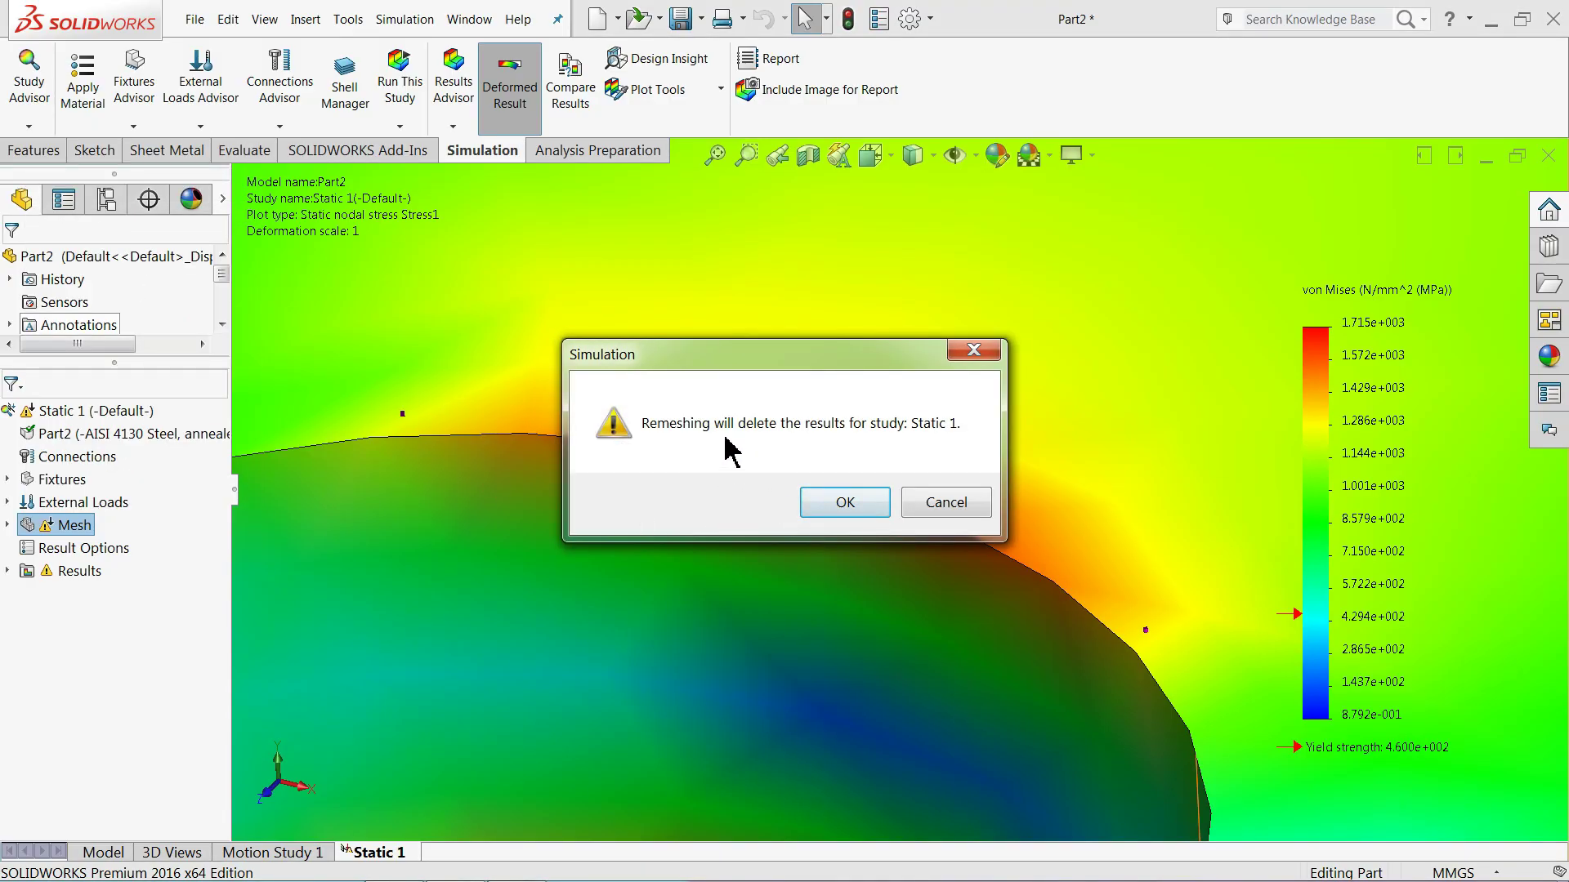
click(842, 500)
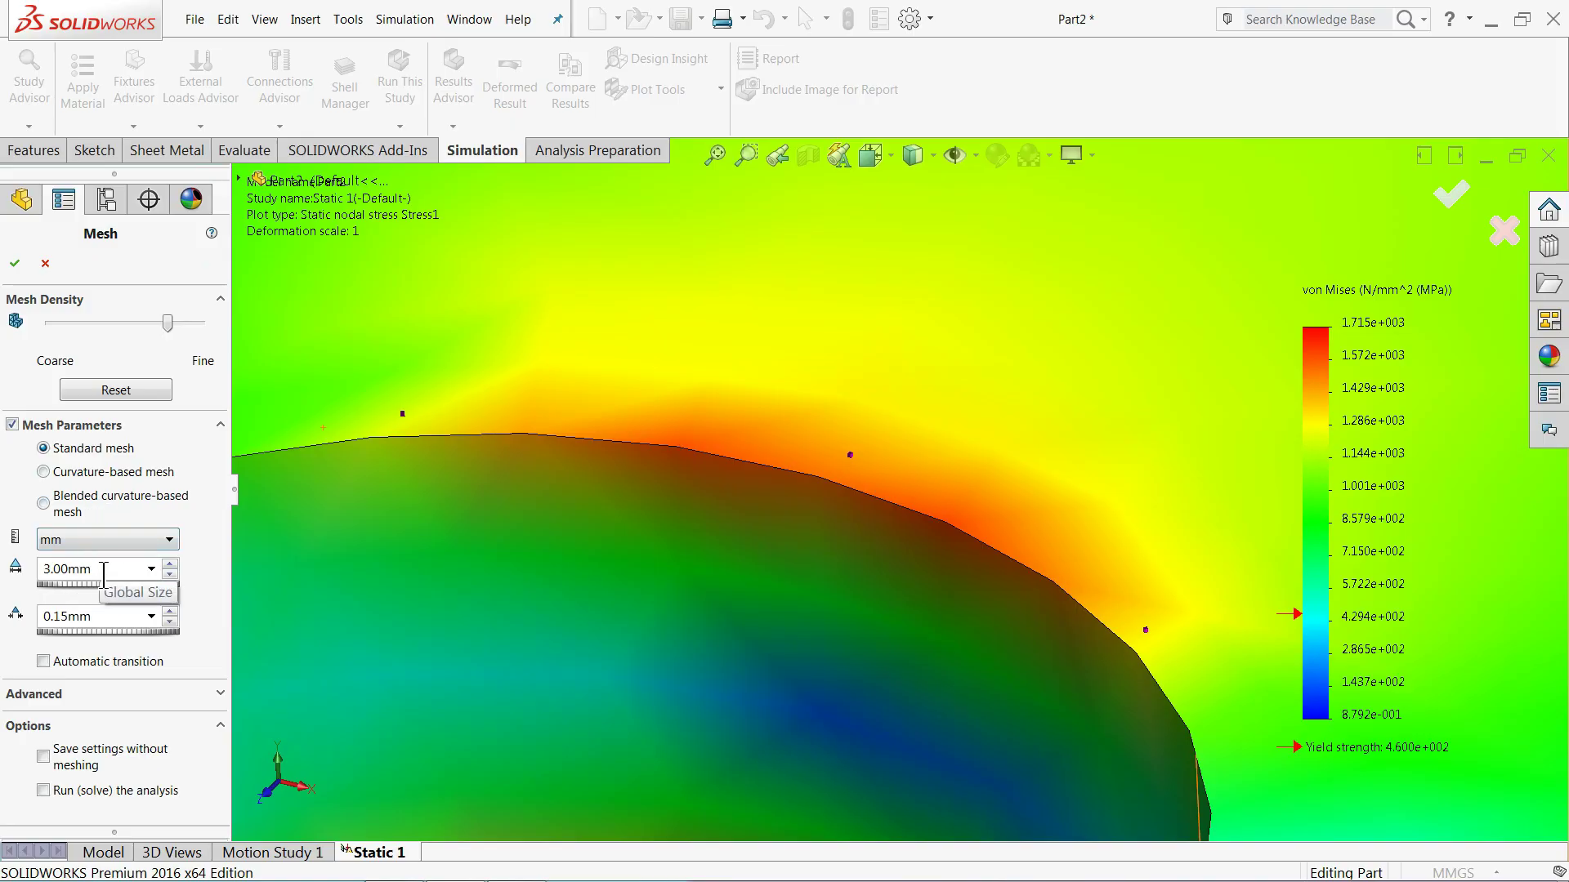
double_click(64, 567)
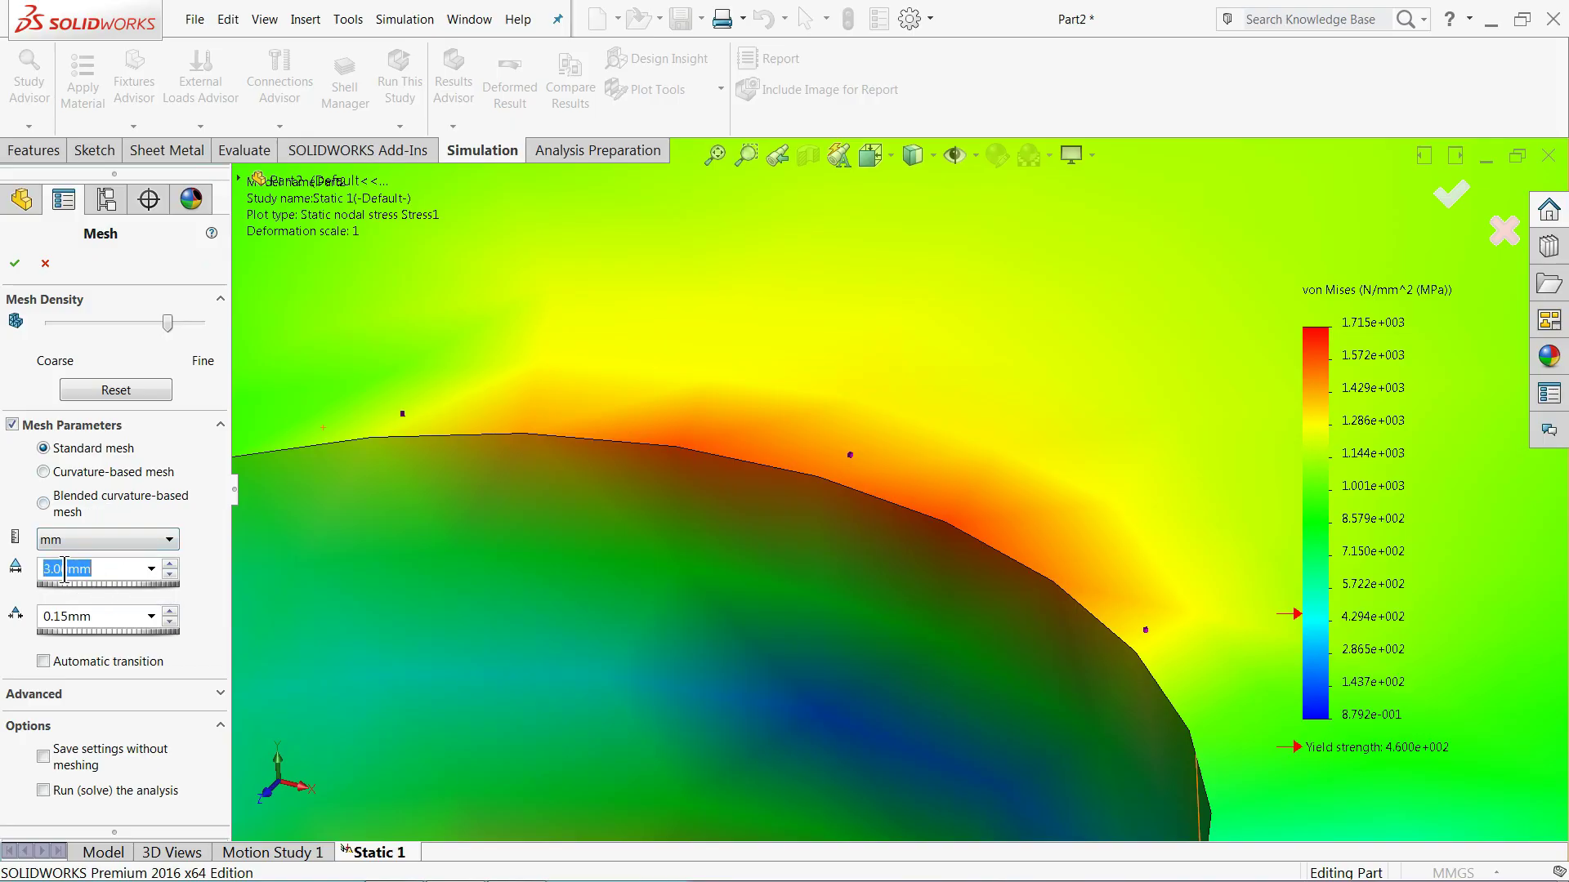
text(2.5)
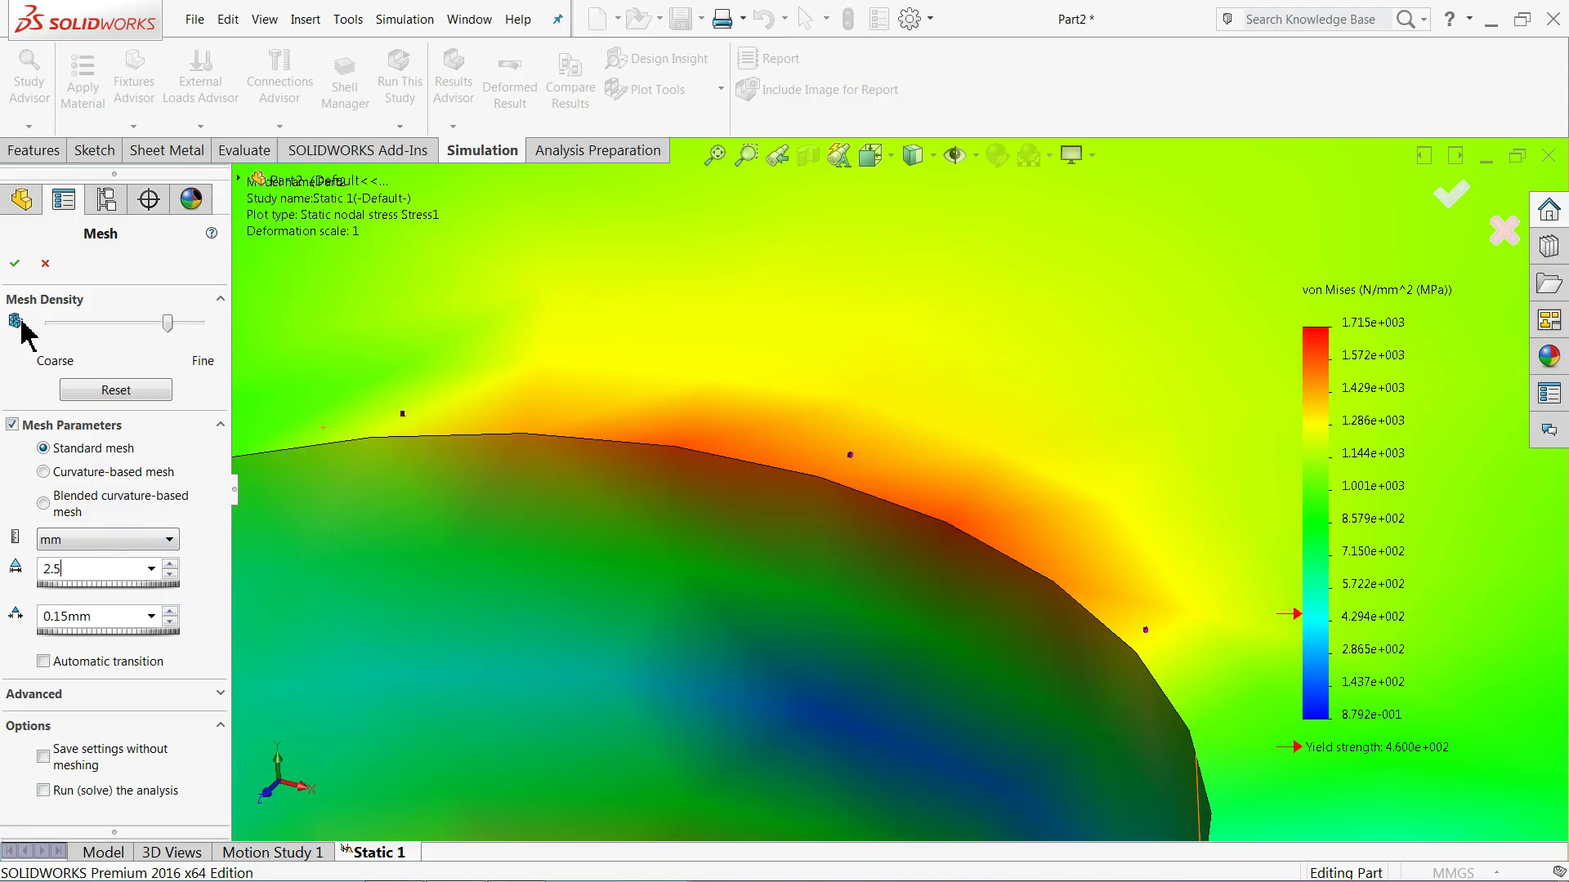
click(14, 263)
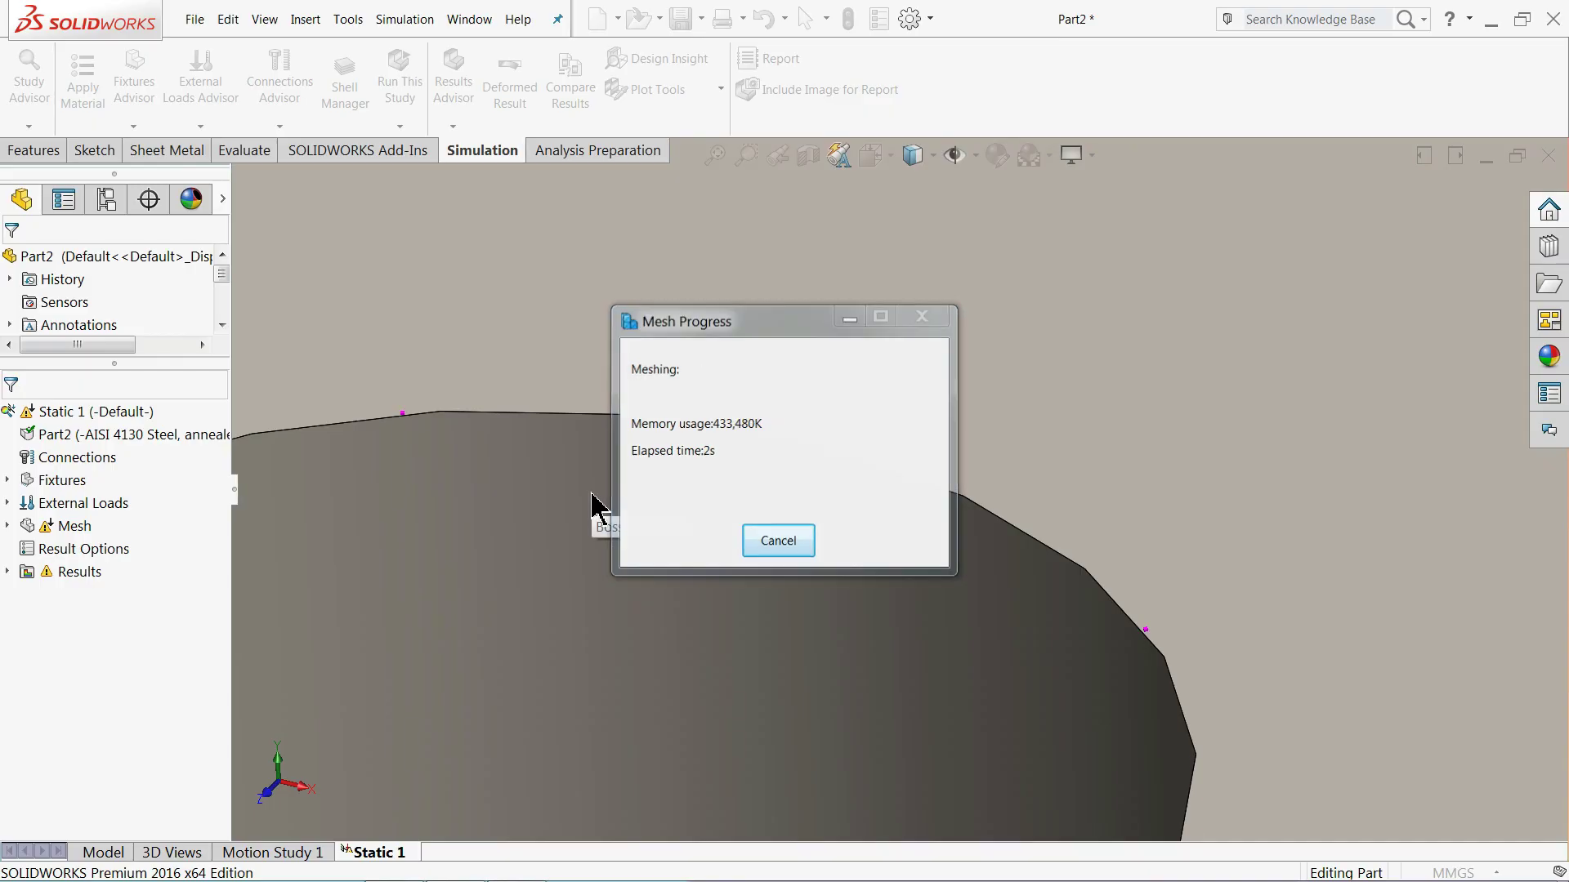
Examine the new mesh around the two fixed-end holes, comparing the controlled rear hole edge with the front hole and the whole plate.
scroll(753, 498, up, 10)
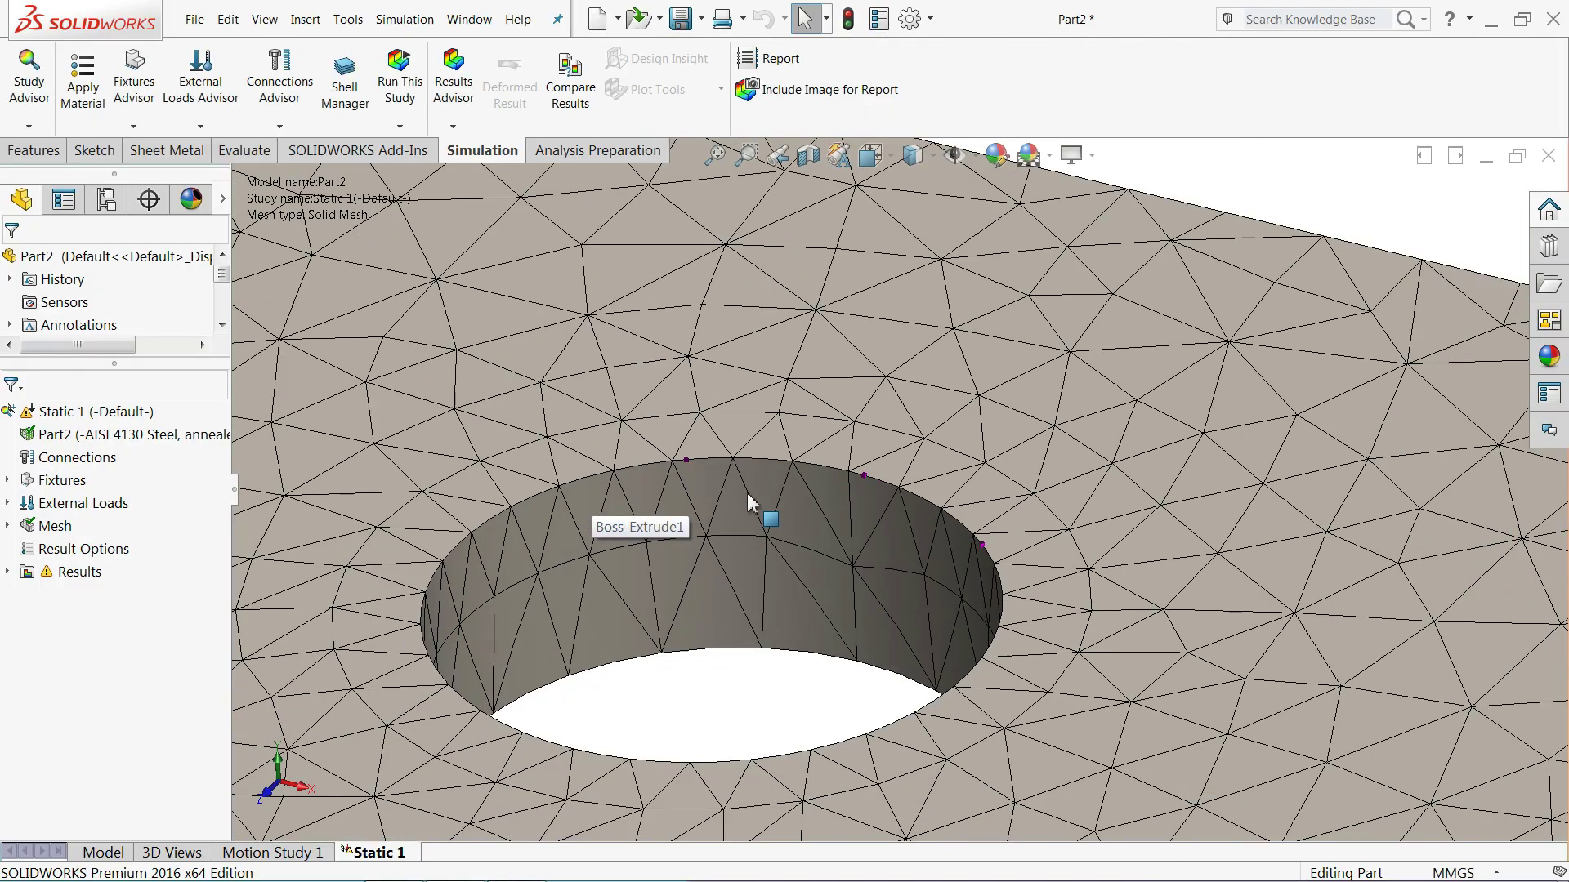
scroll(760, 515, down, 5)
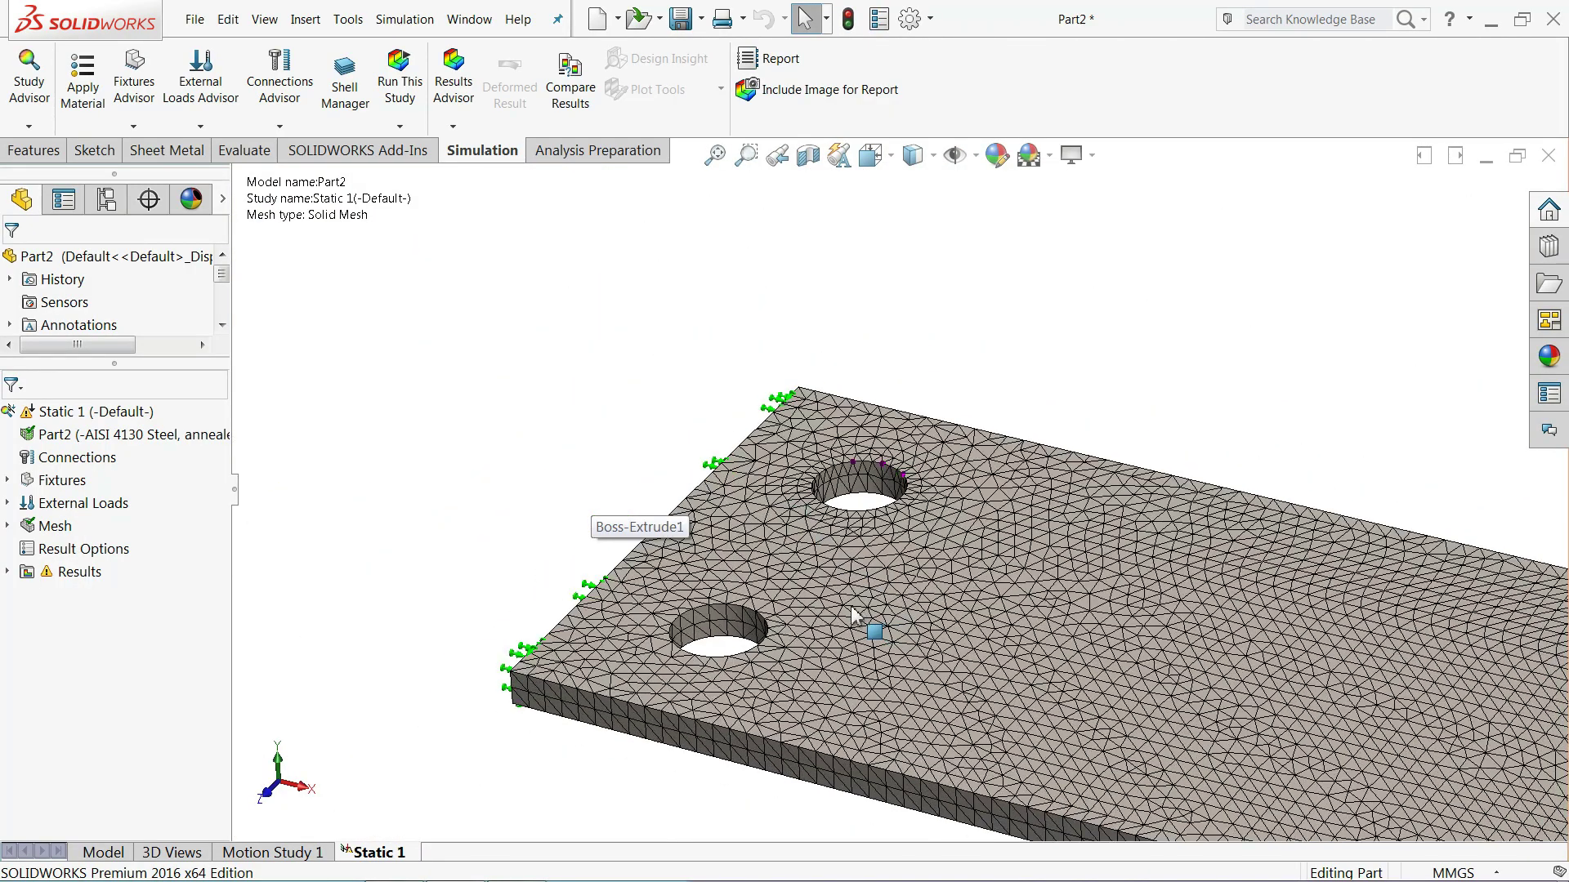
scroll(899, 420, up, 4)
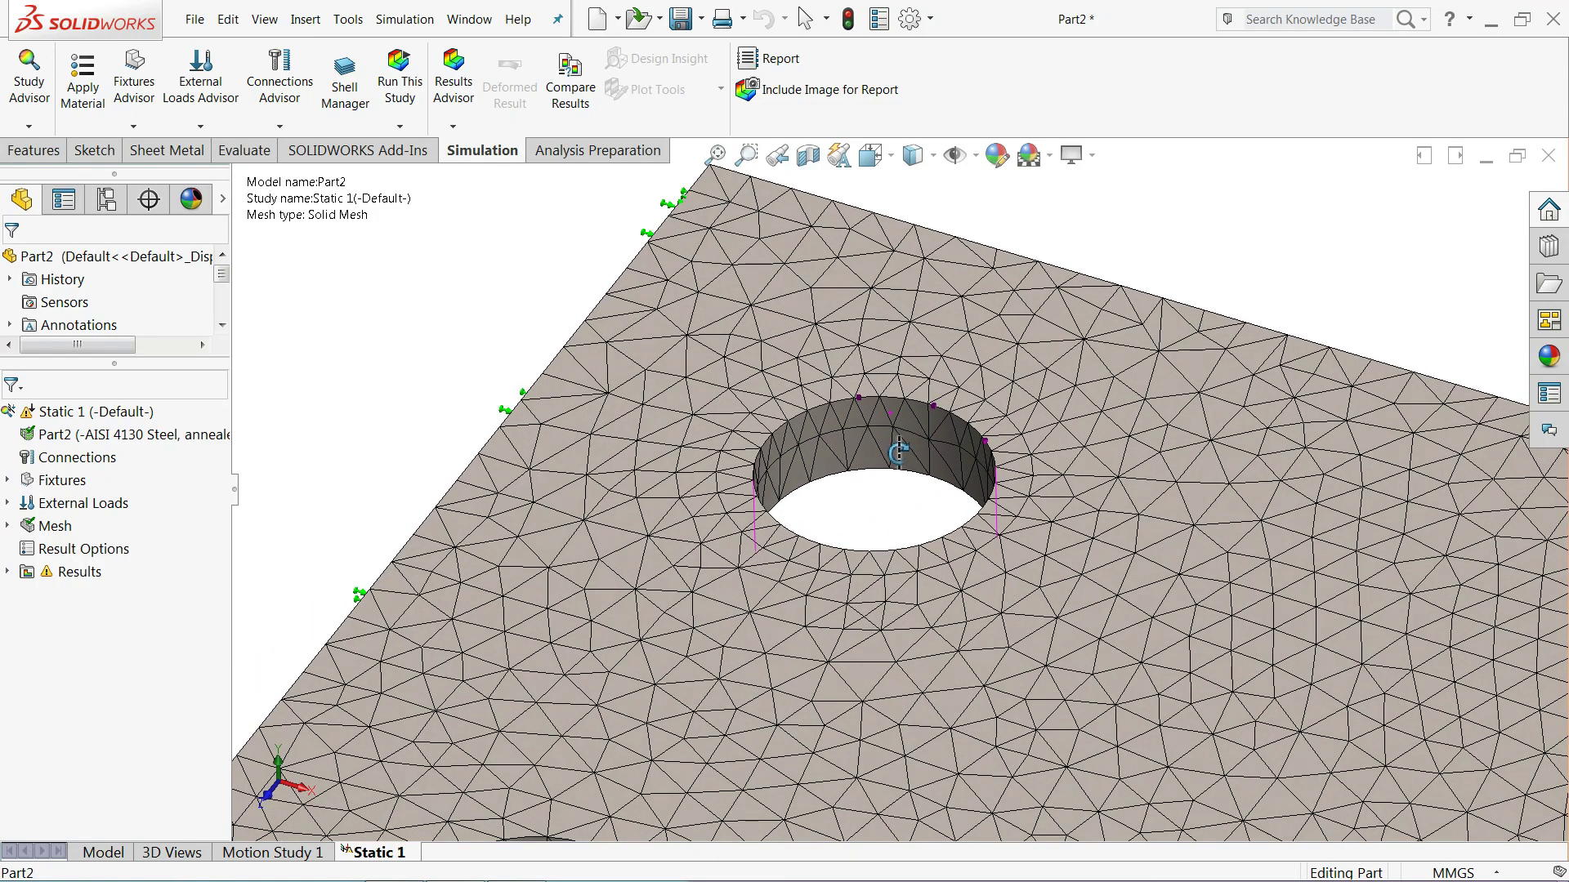
scroll(903, 597, down, 4)
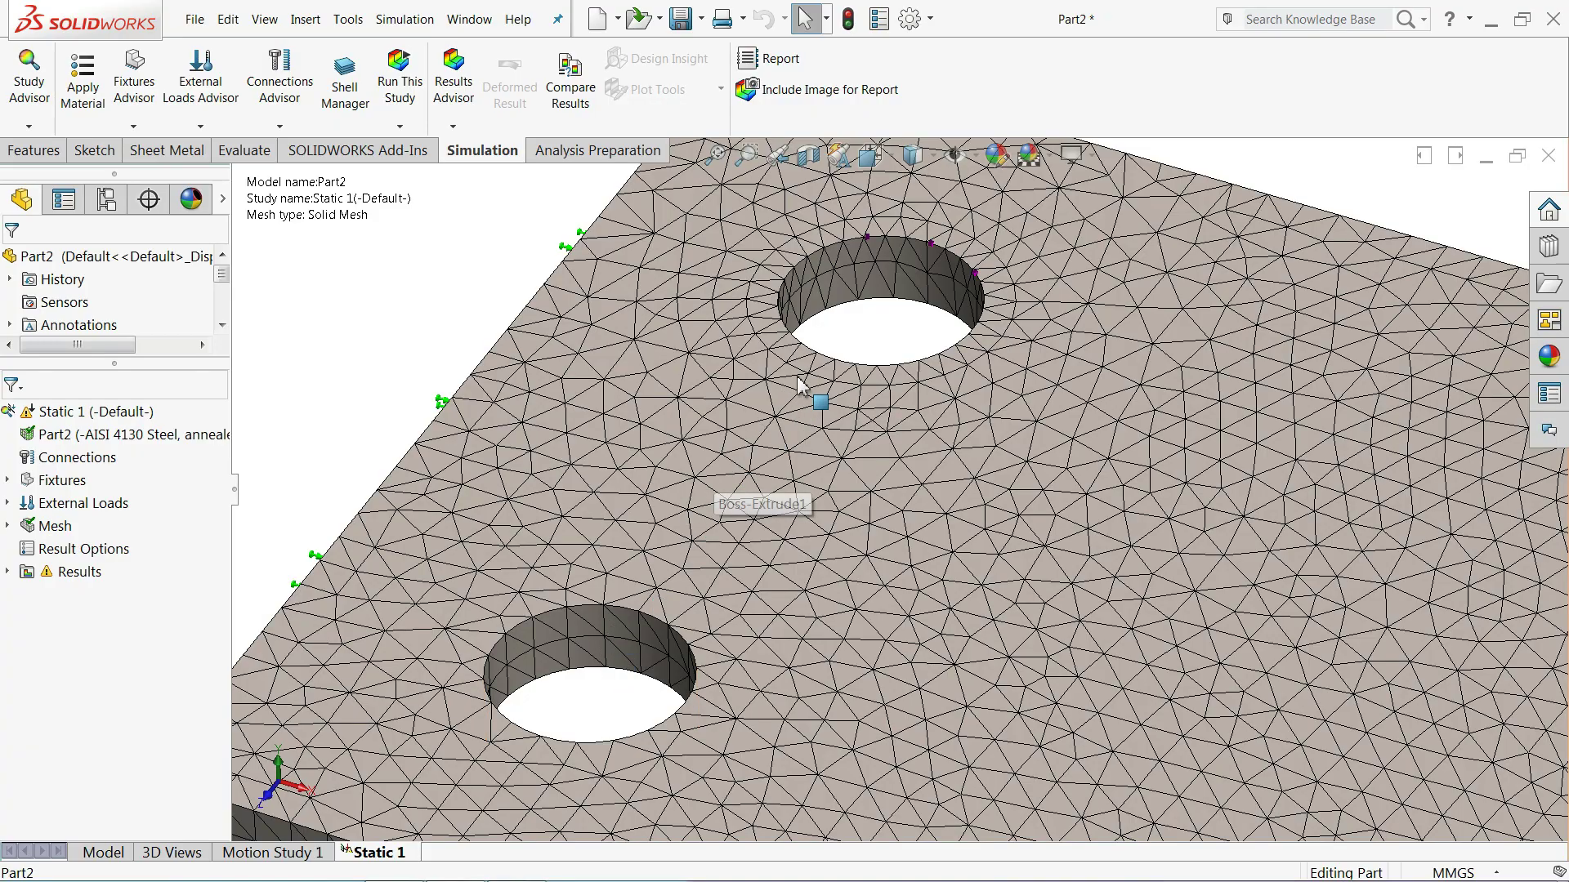
scroll(825, 337, down, 1)
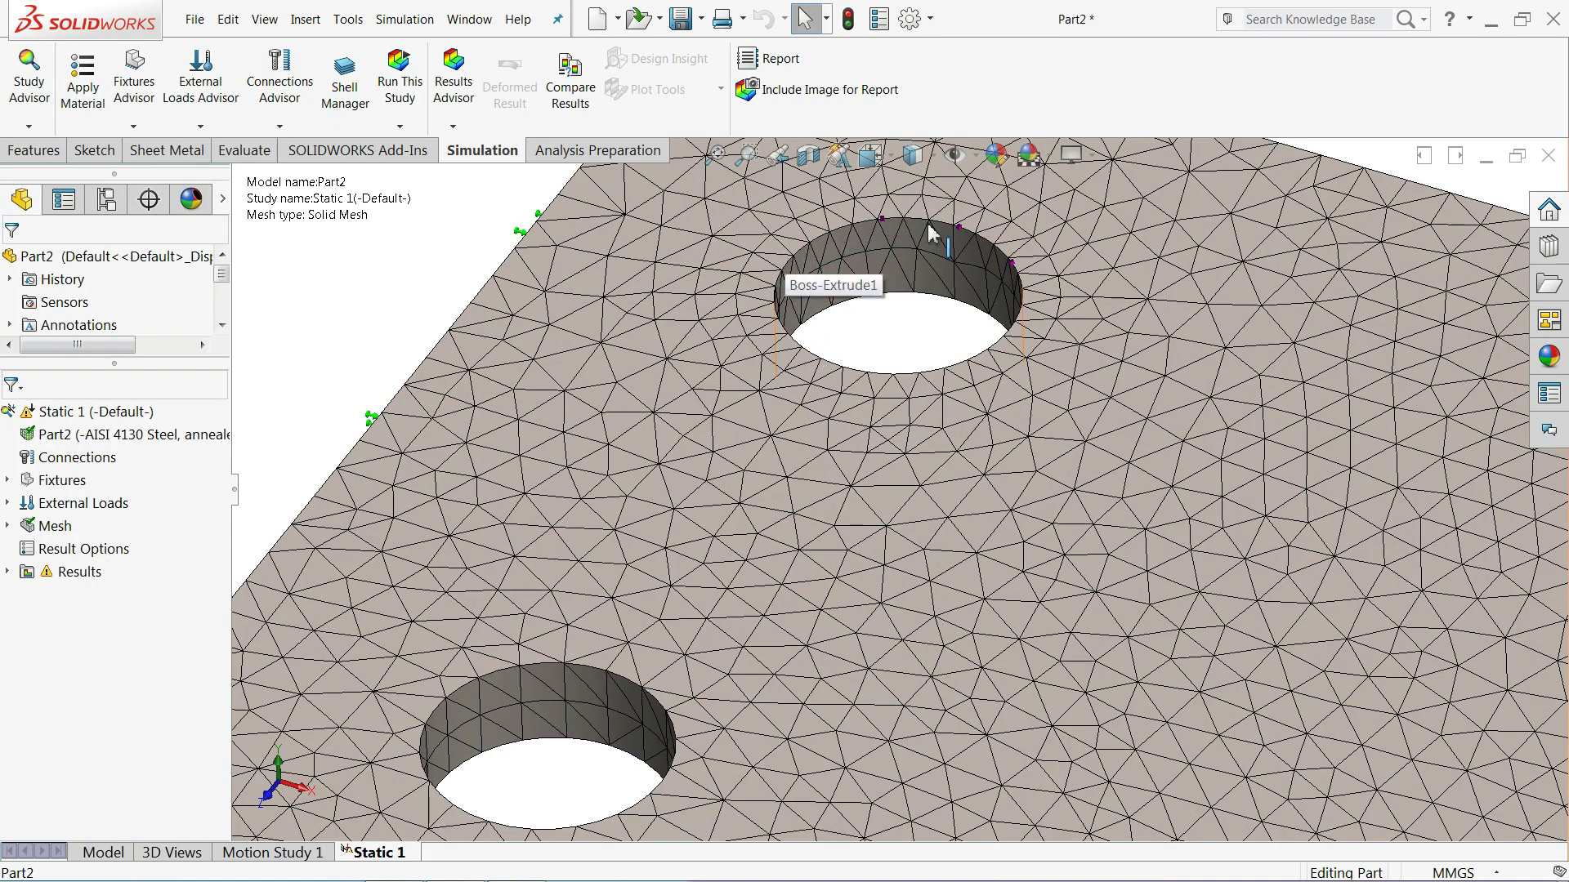
scroll(854, 308, down, 3)
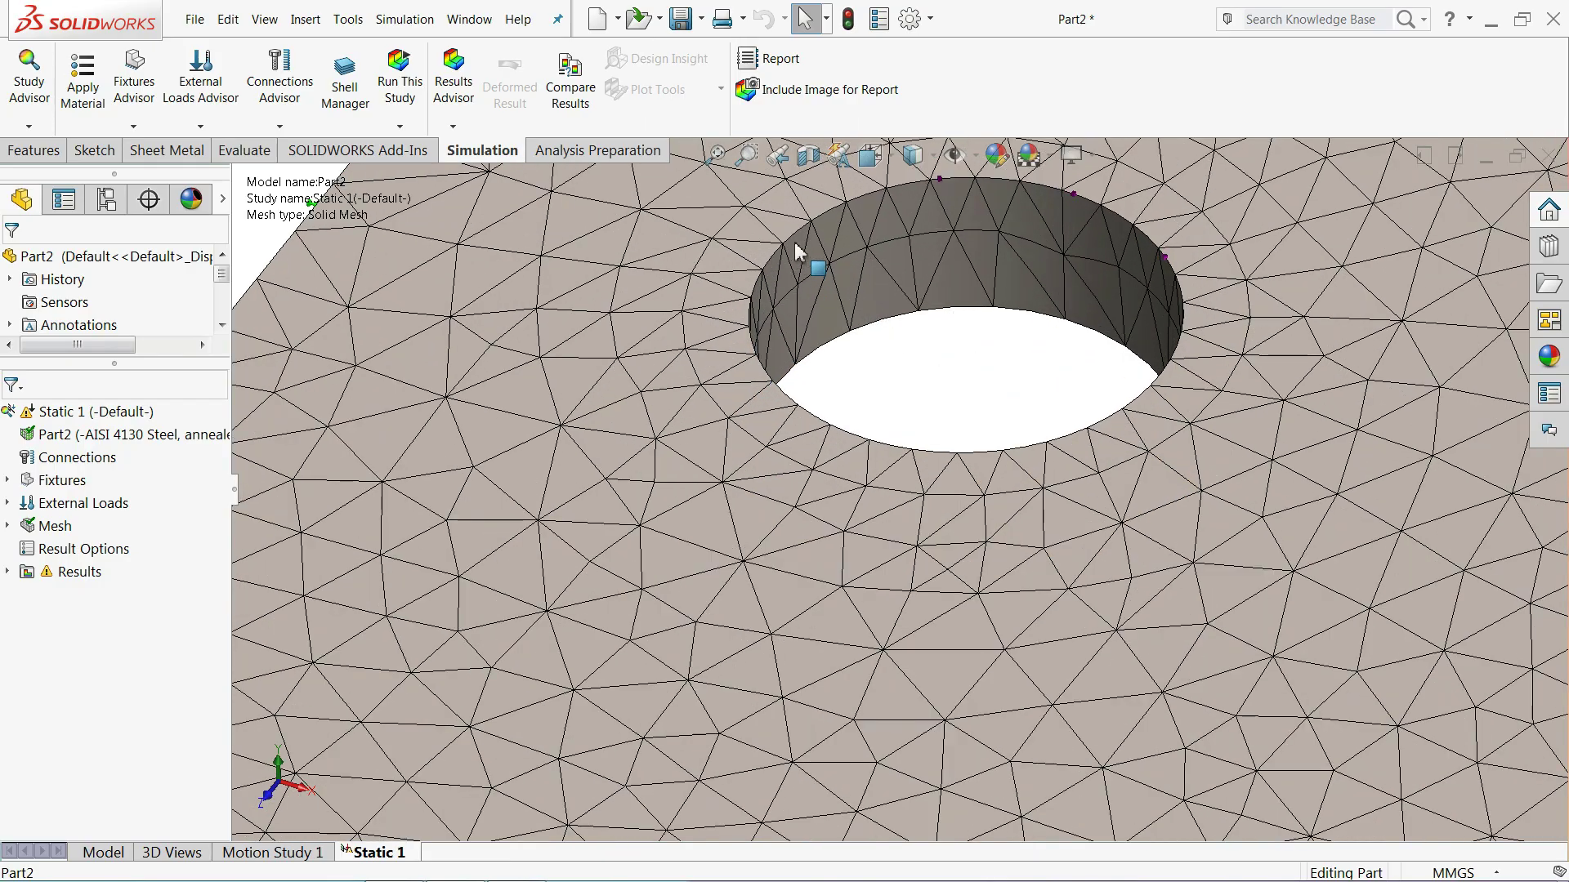
scroll(767, 294, up, 5)
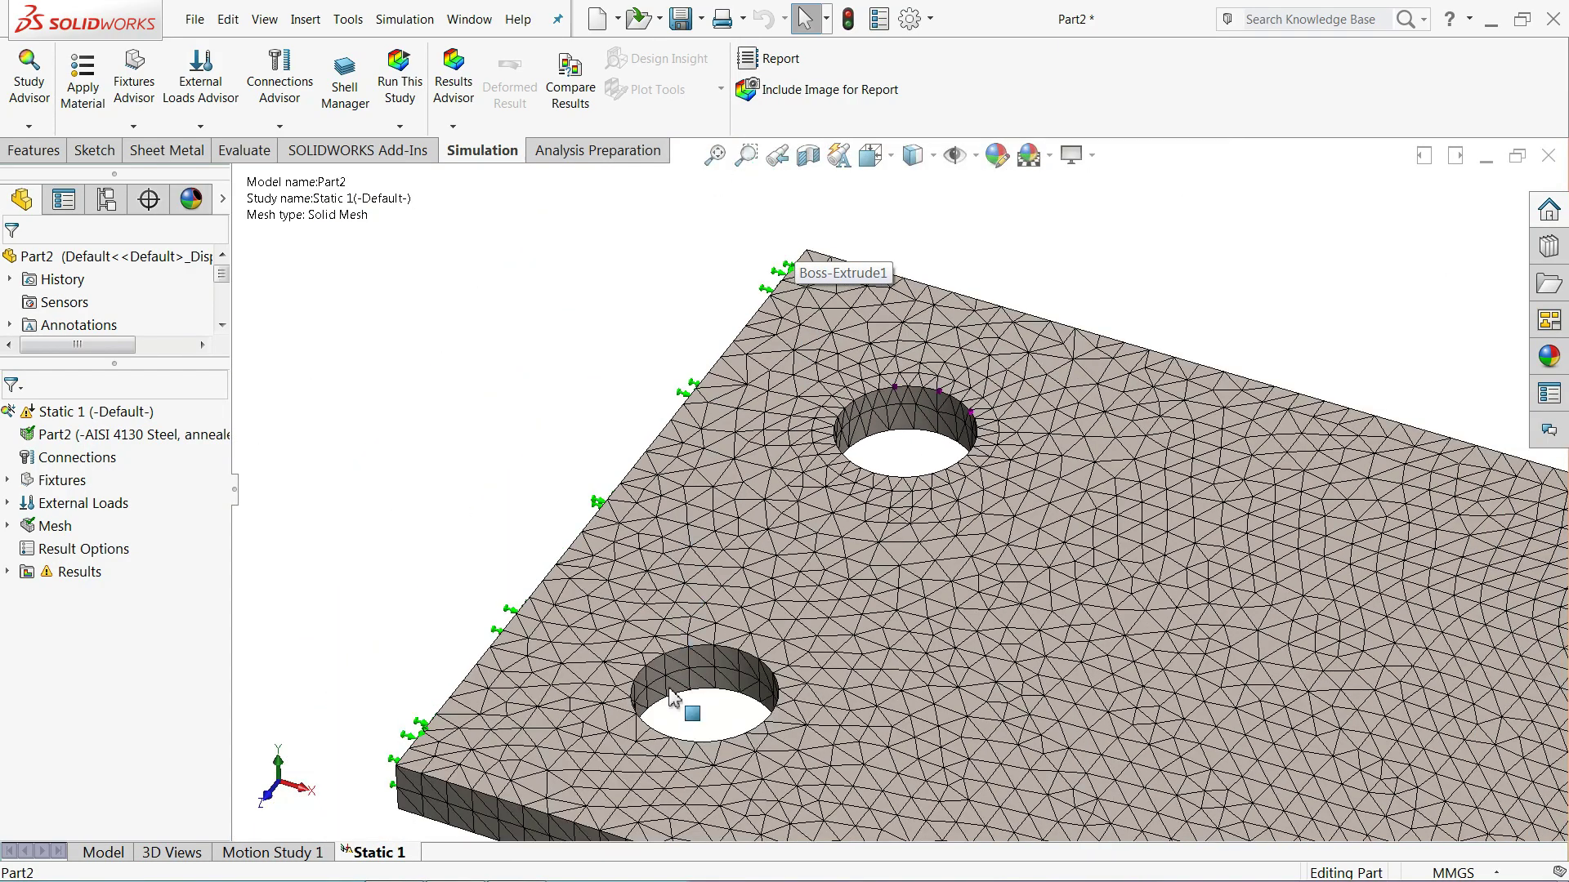
scroll(731, 645, down, 3)
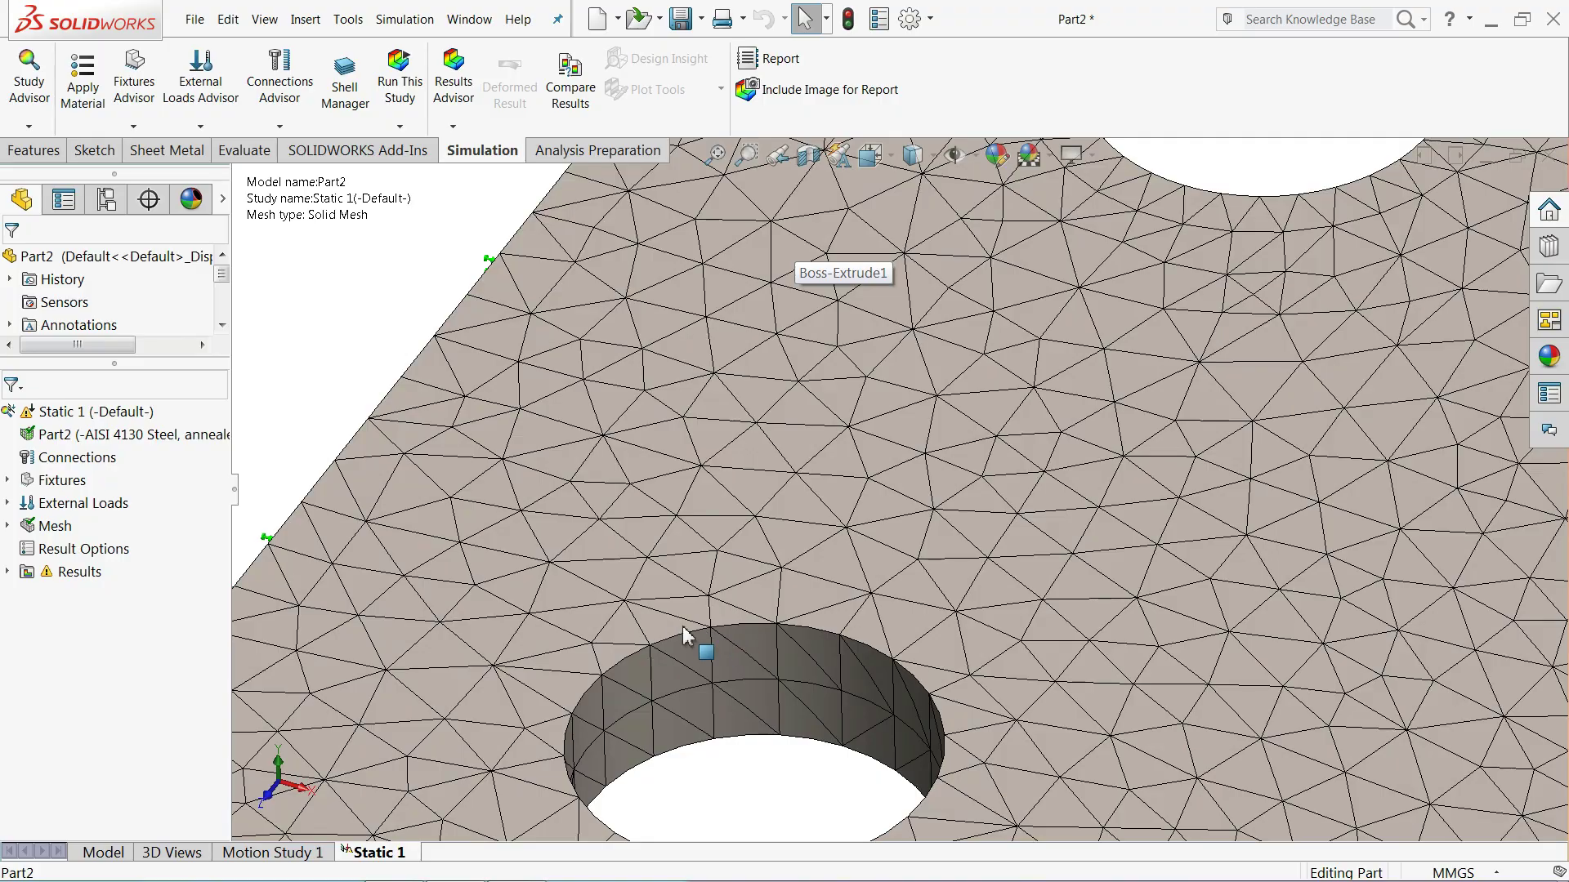
scroll(1123, 302, up, 5)
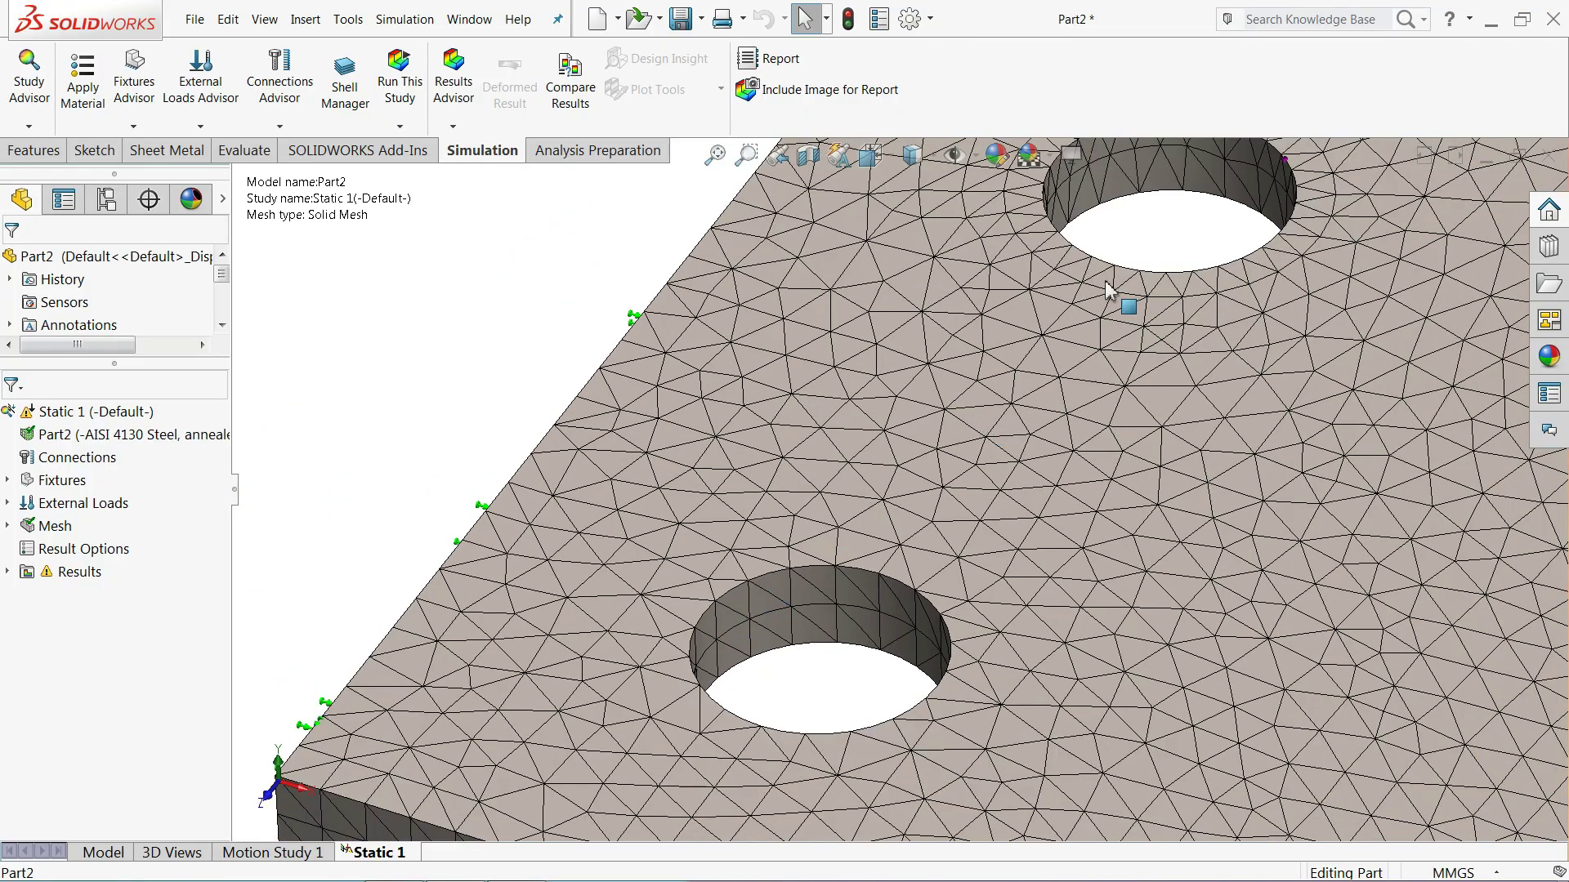
scroll(1104, 274, down, 3)
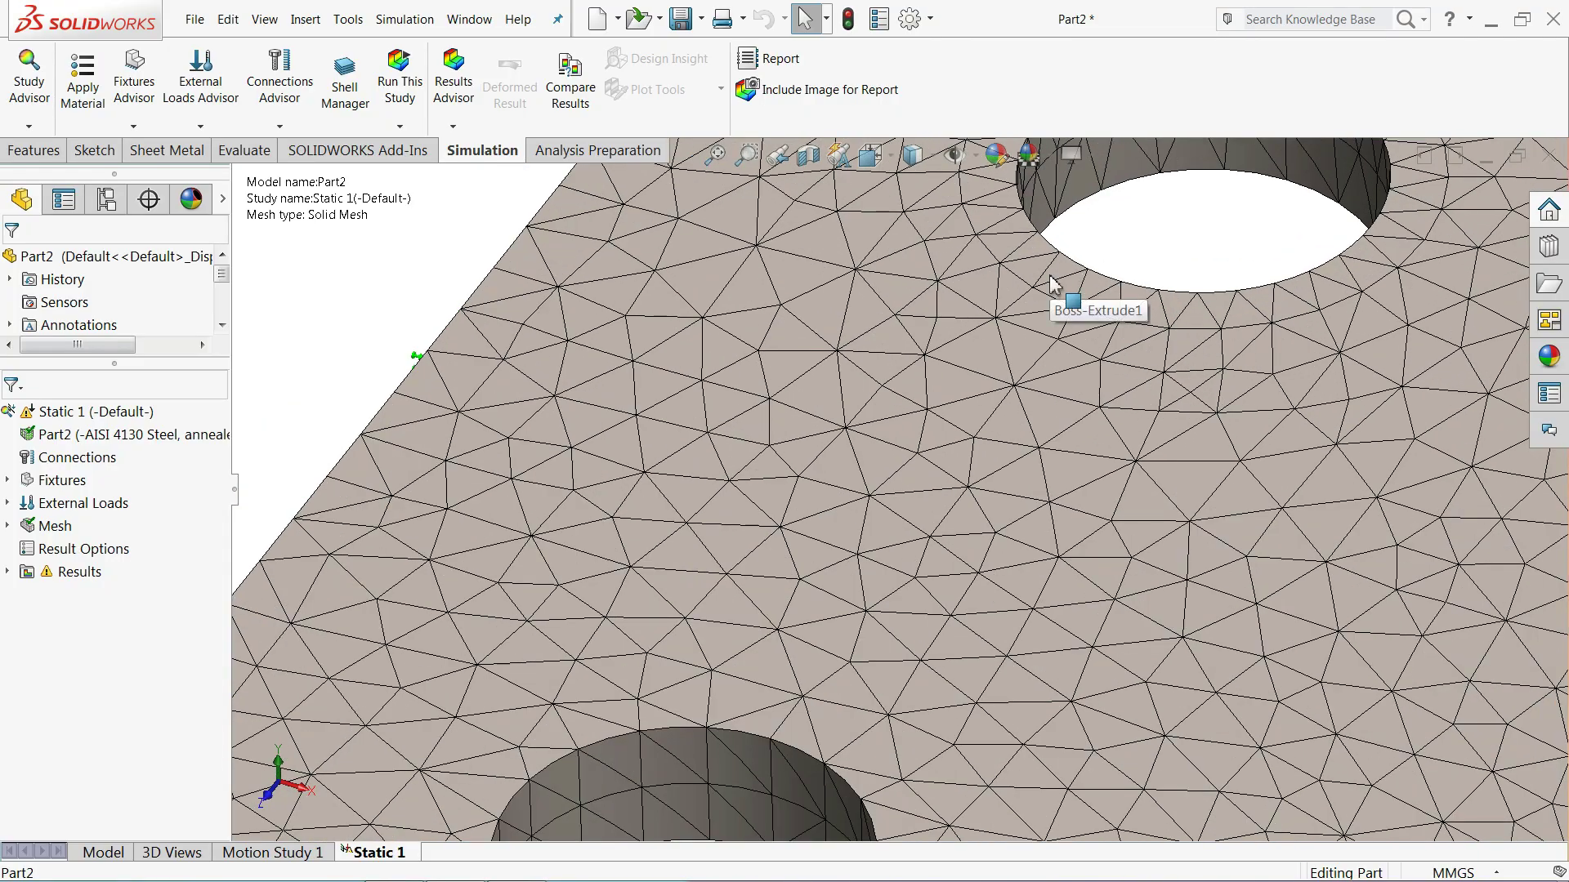
scroll(1053, 277, up, 6)
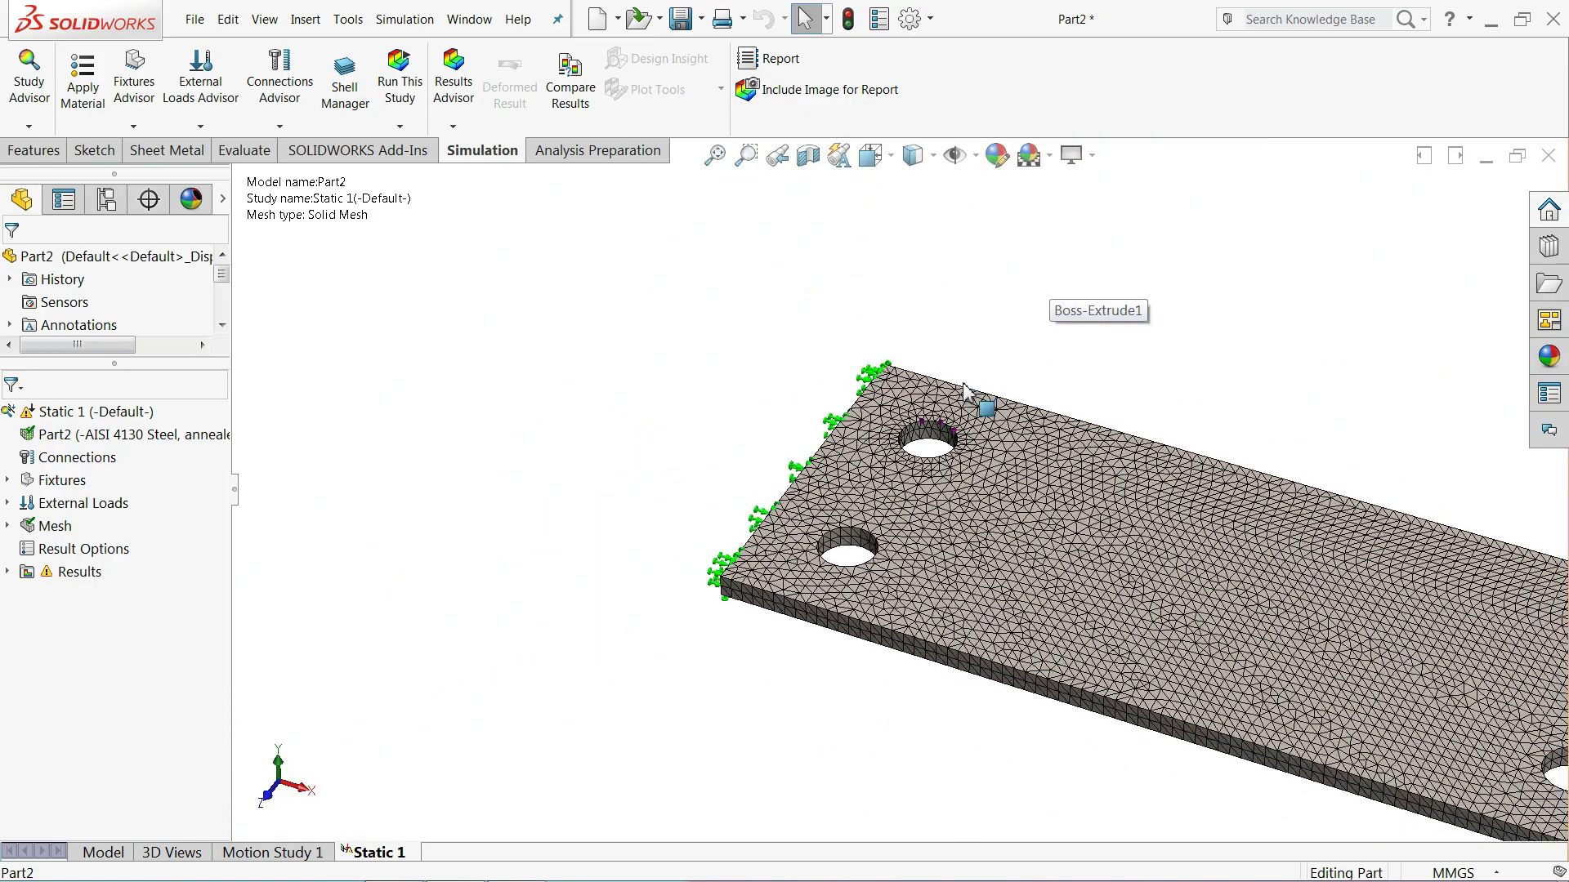
scroll(1013, 512, up, 3)
scroll(1212, 592, down, 2)
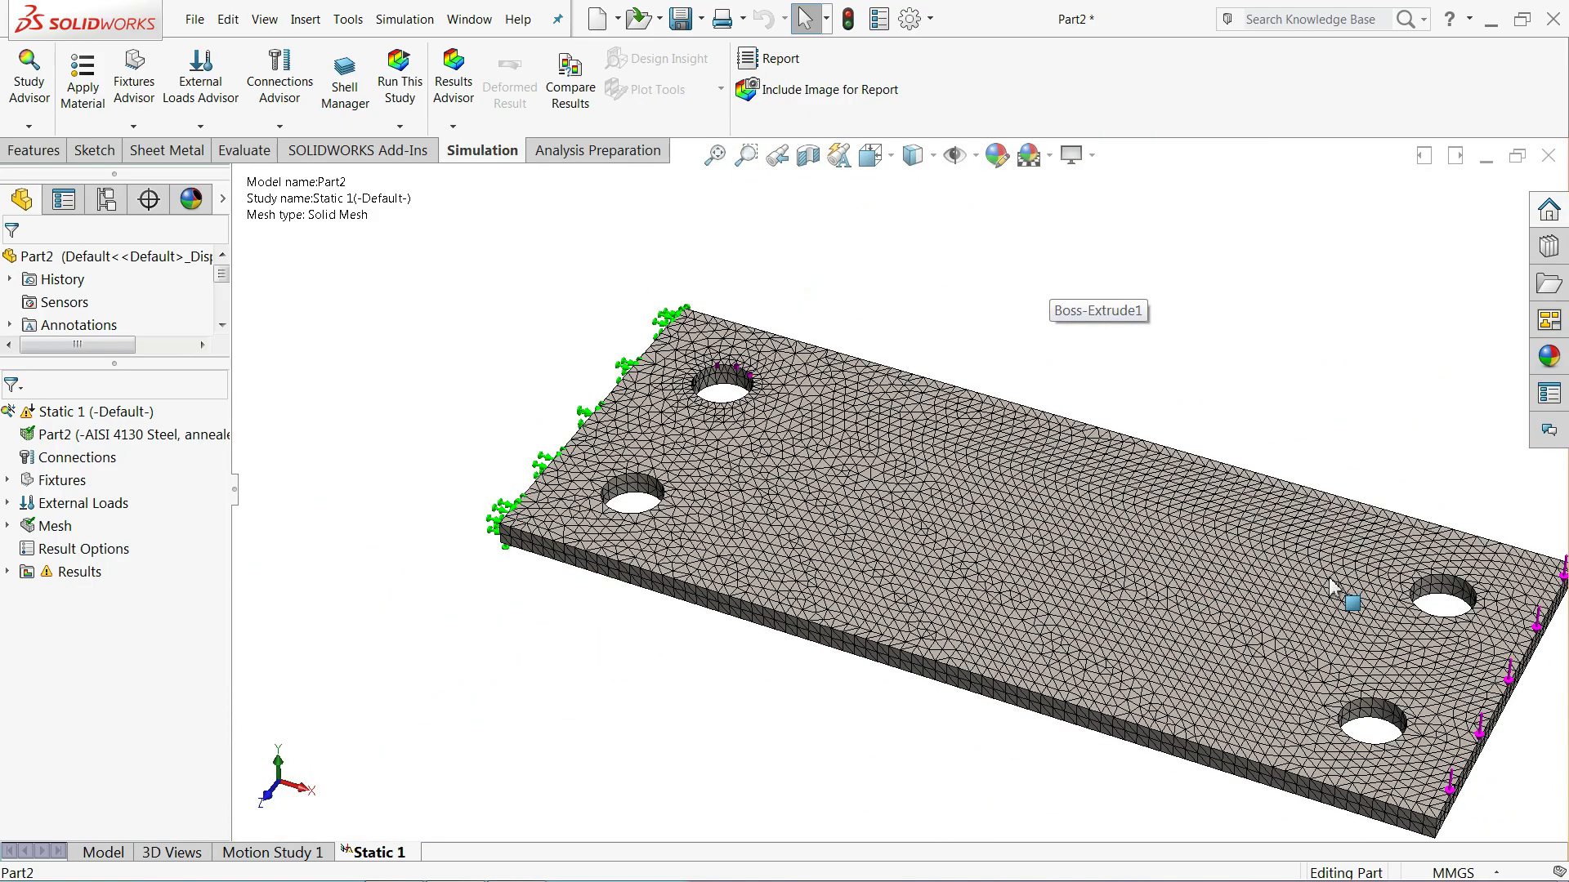
scroll(1264, 589, up, 2)
scroll(1264, 590, down, 2)
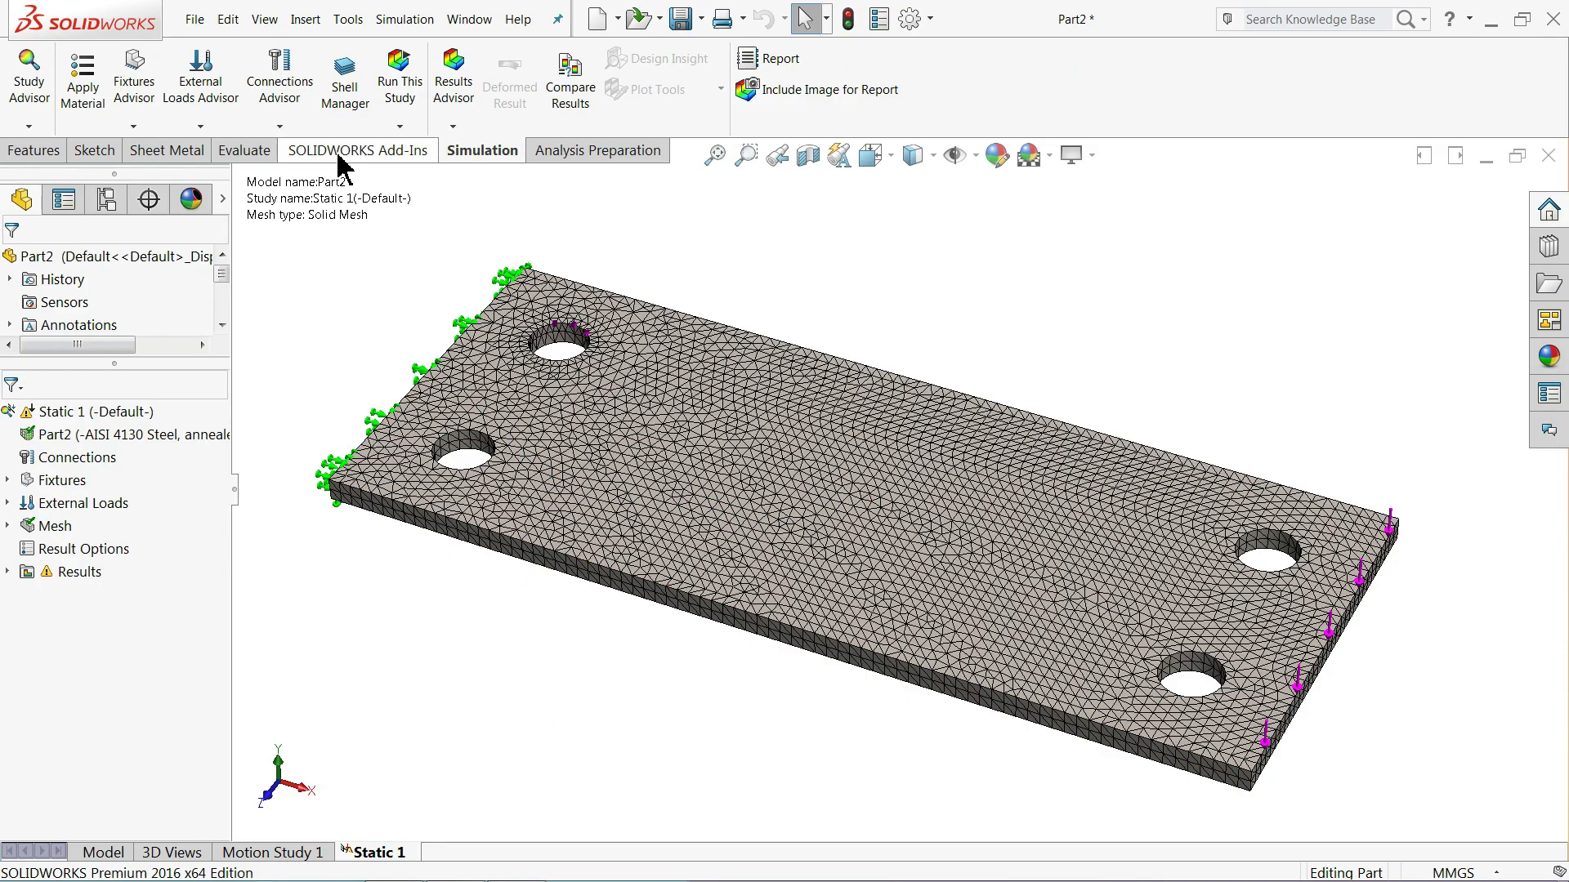
Run the static study on the refined mesh and inspect the von Mises stress around the rear fixed-end hole.
click(401, 98)
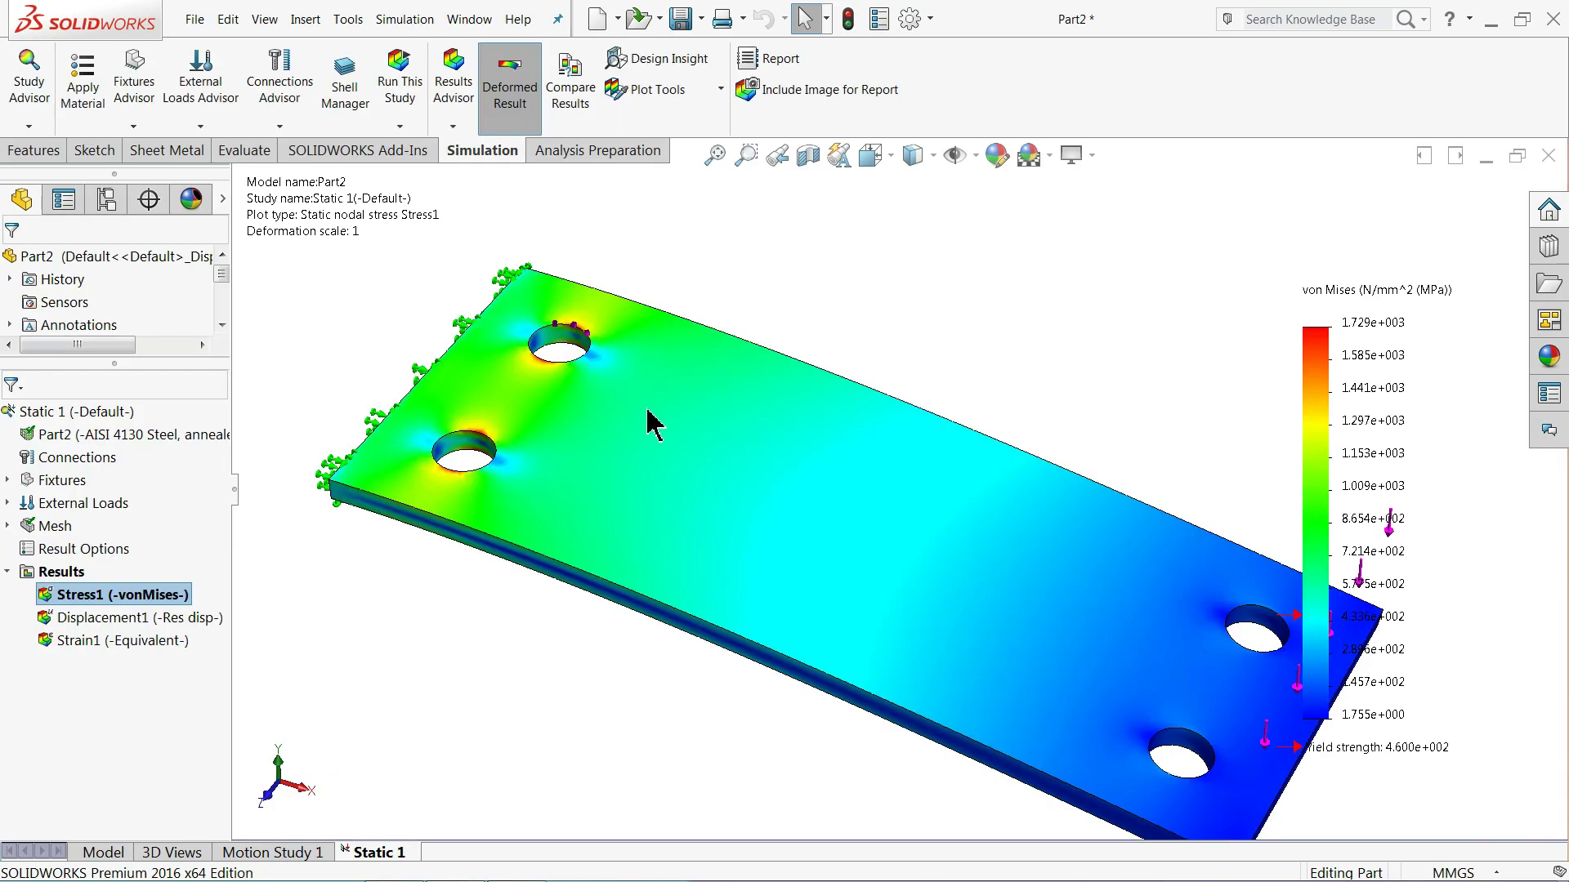
middle_drag(927, 455, 924, 409)
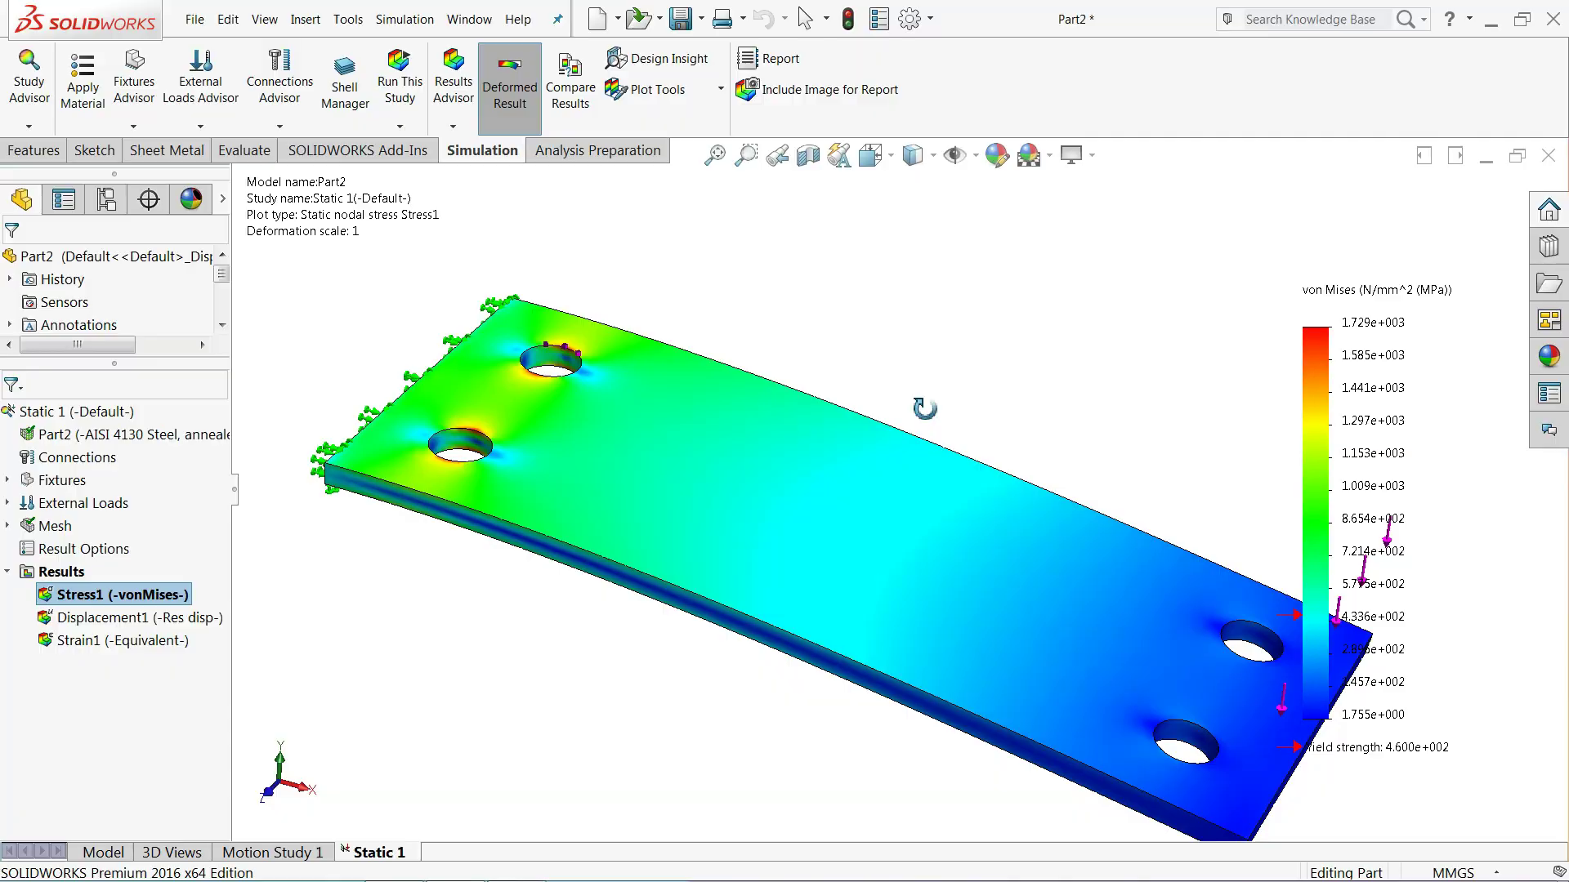
scroll(572, 350, down, 10)
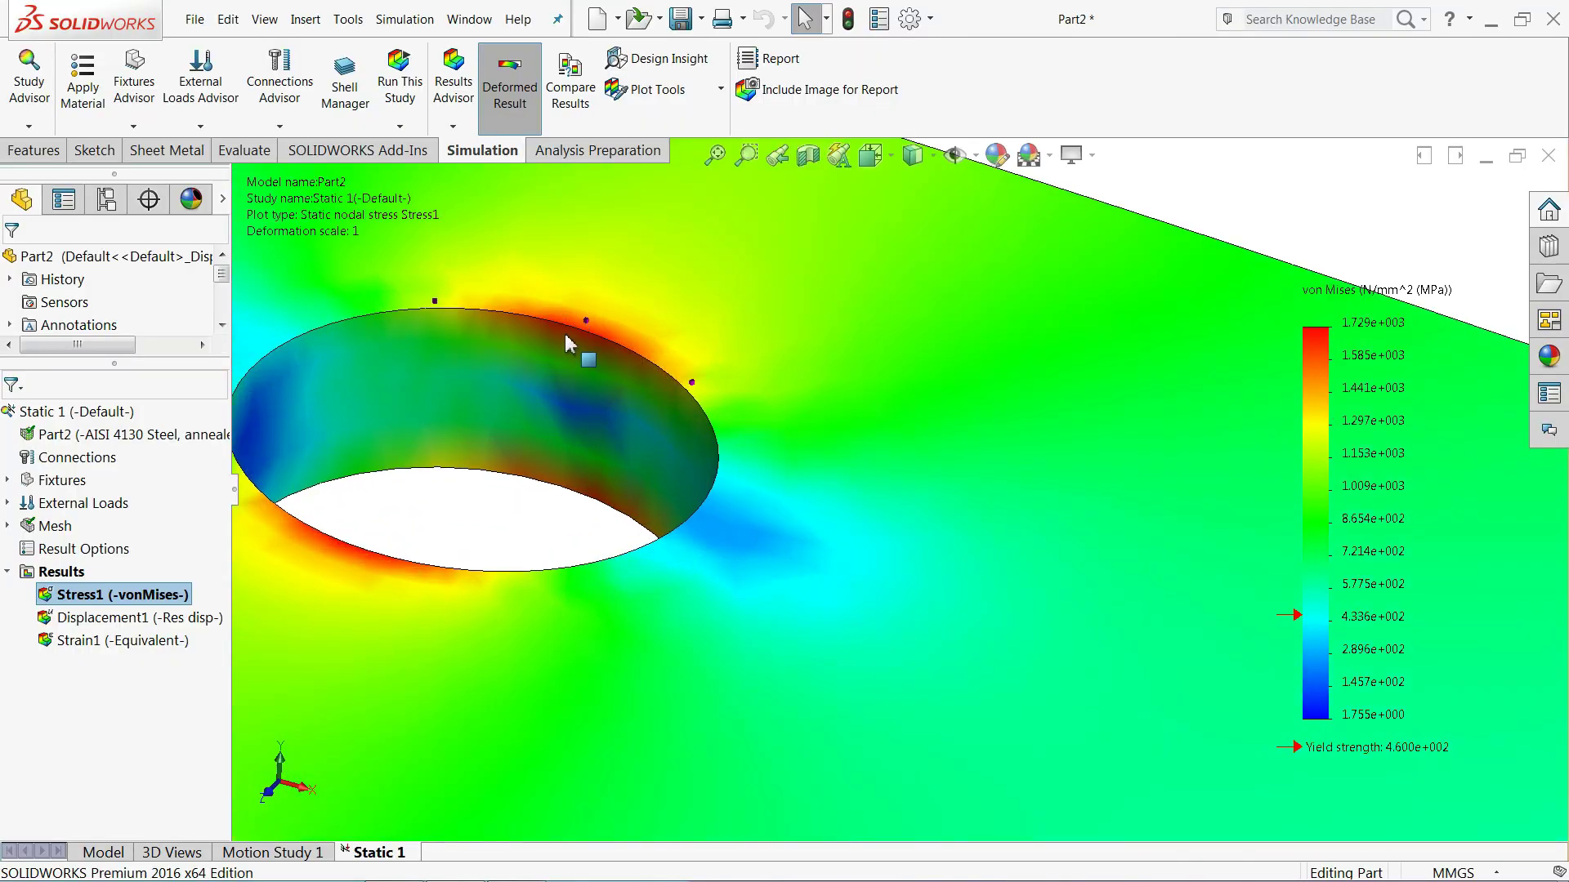
Probe the von Mises stress at three points along the rear hole's upper edge, separating the overlapping callouts before closing the probe.
right_click(119, 597)
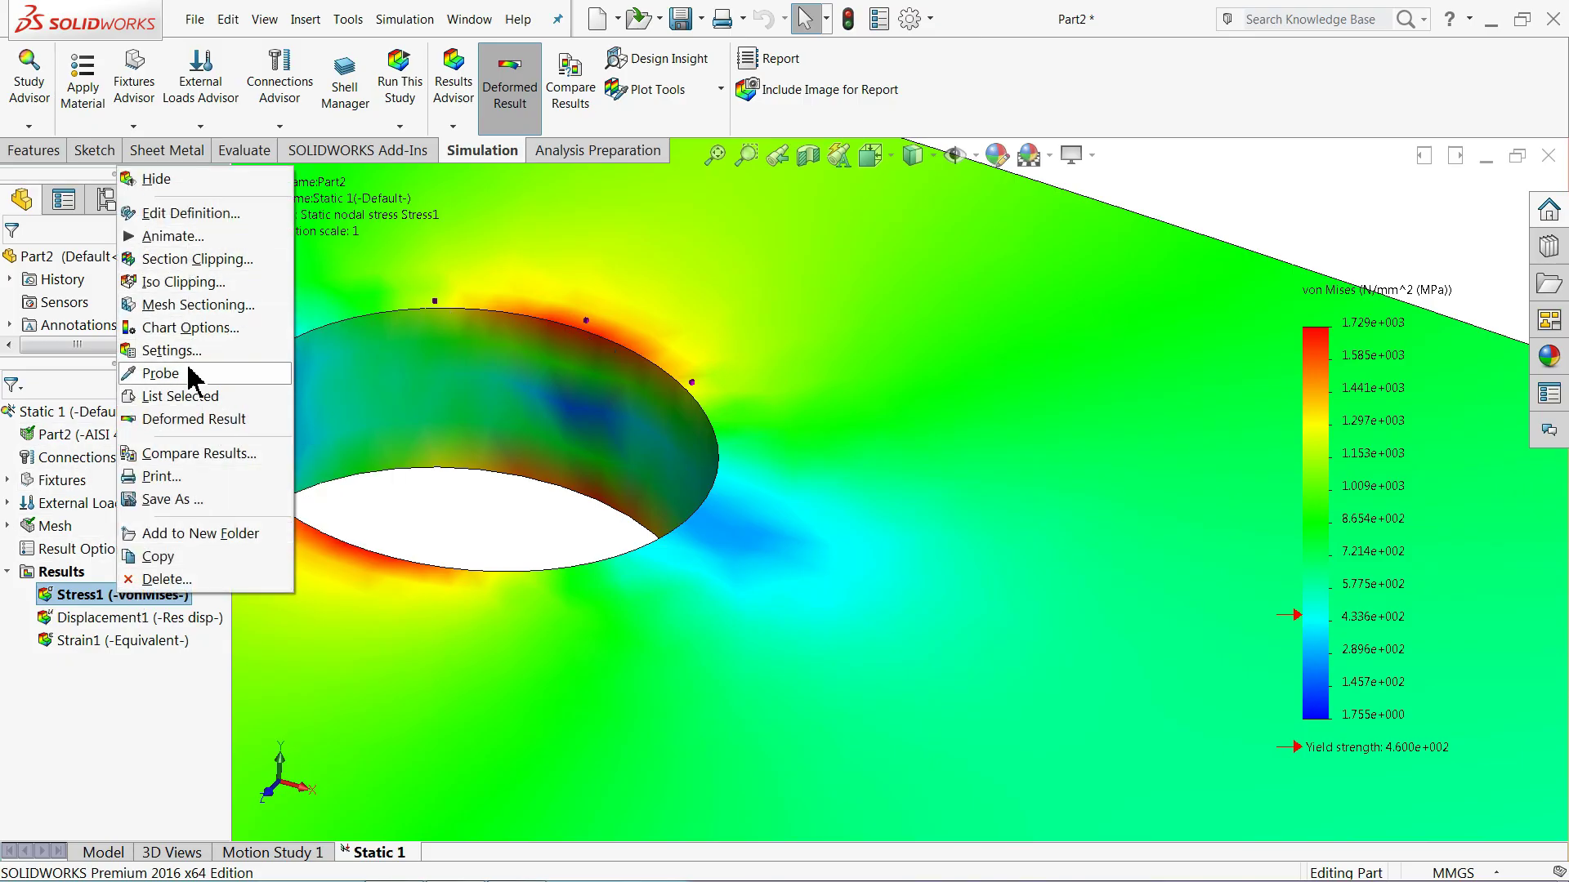
click(160, 373)
scroll(564, 344, down, 2)
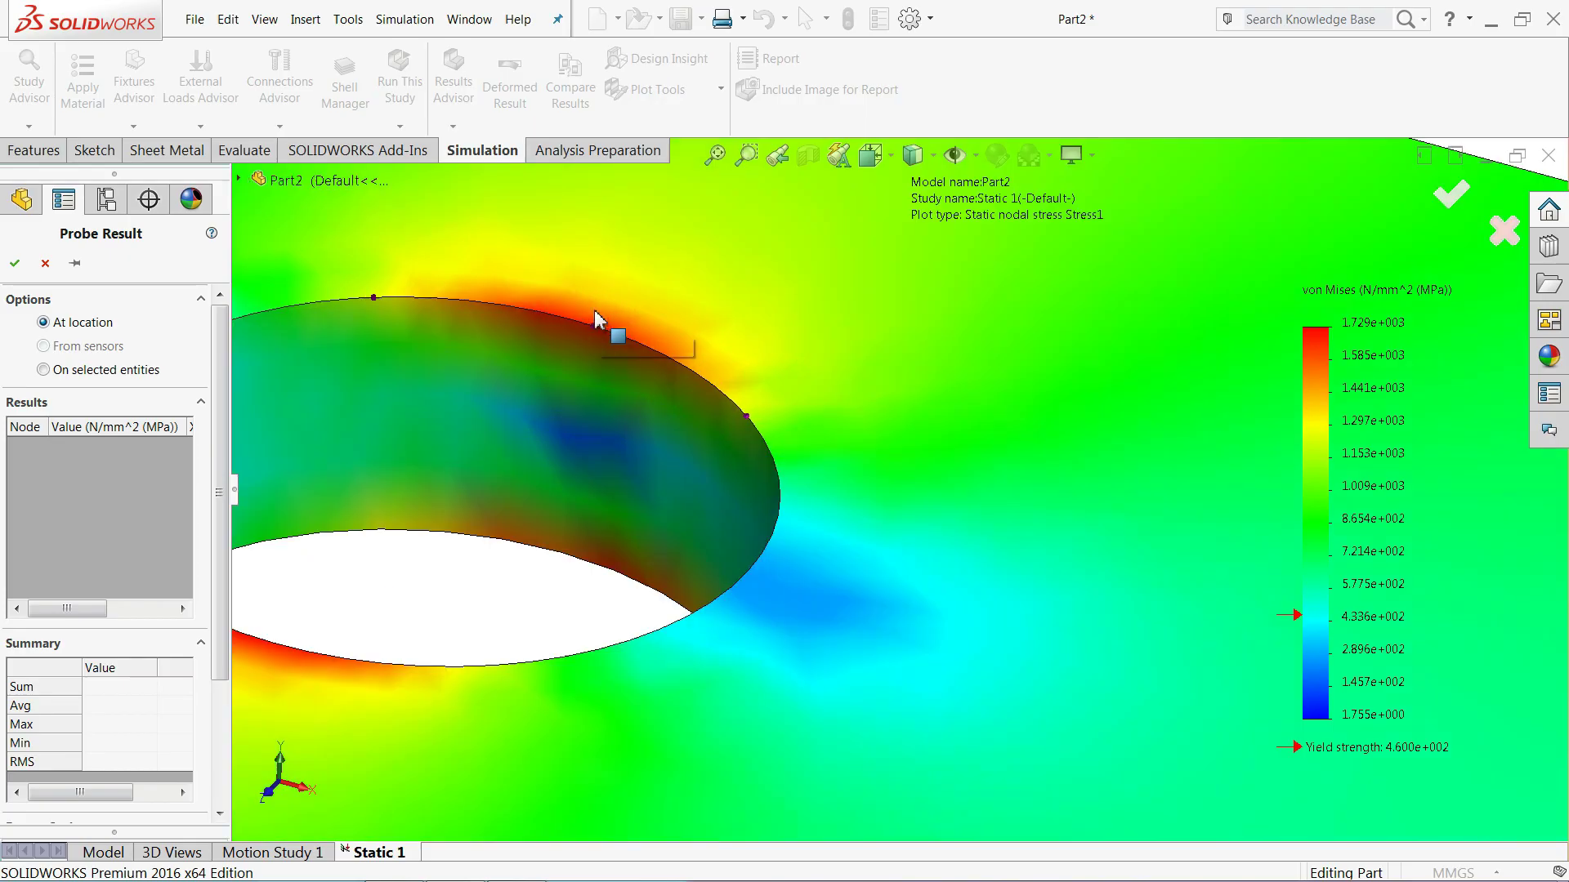
scroll(599, 320, down, 2)
click(709, 384)
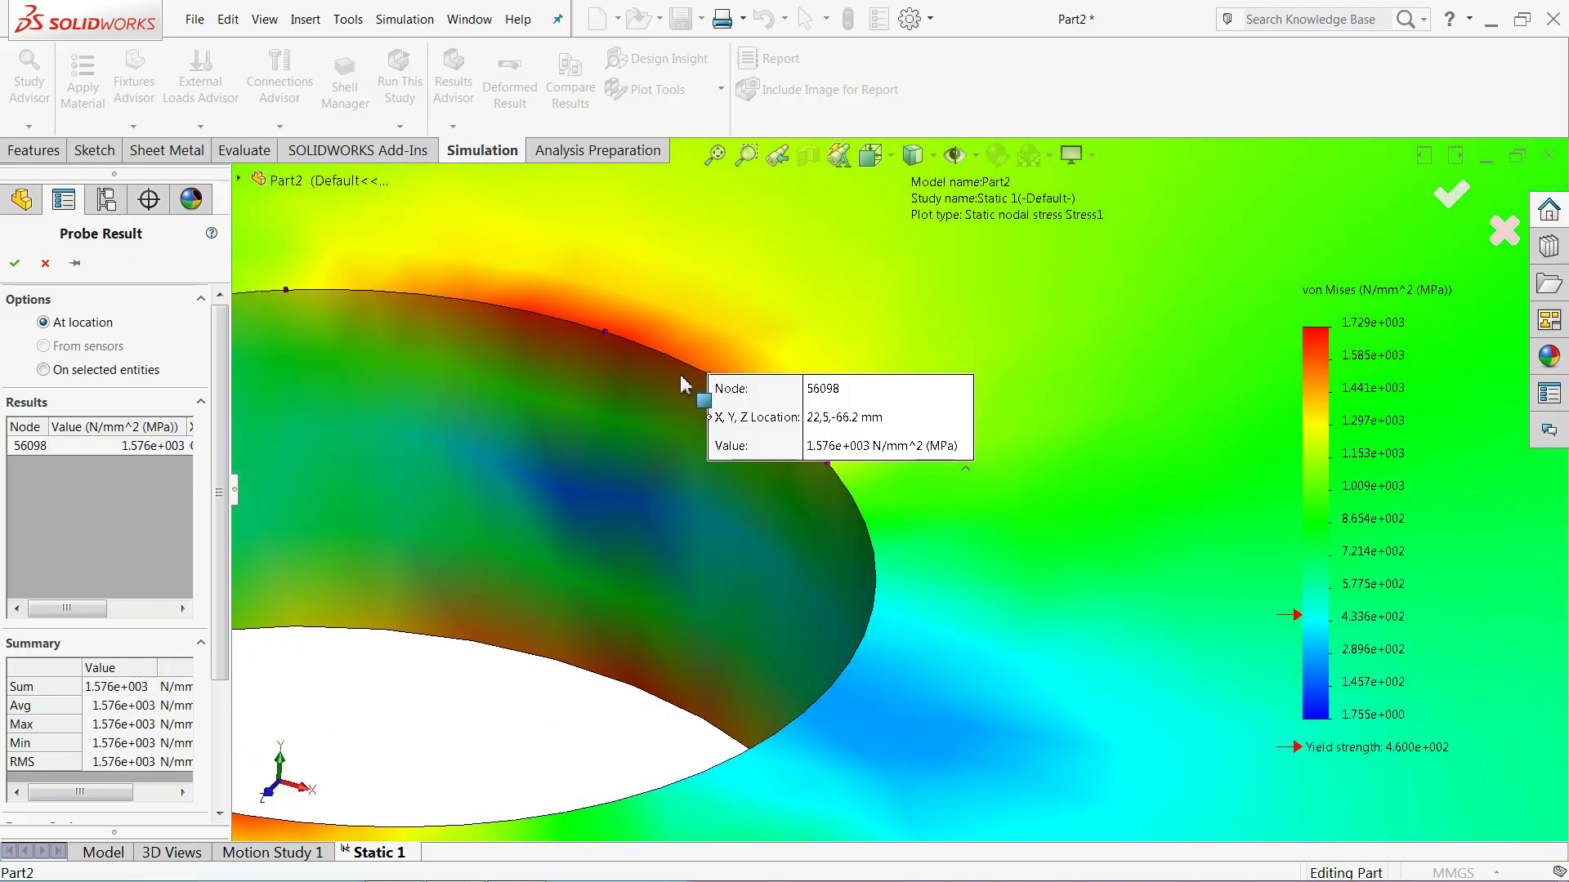
click(599, 335)
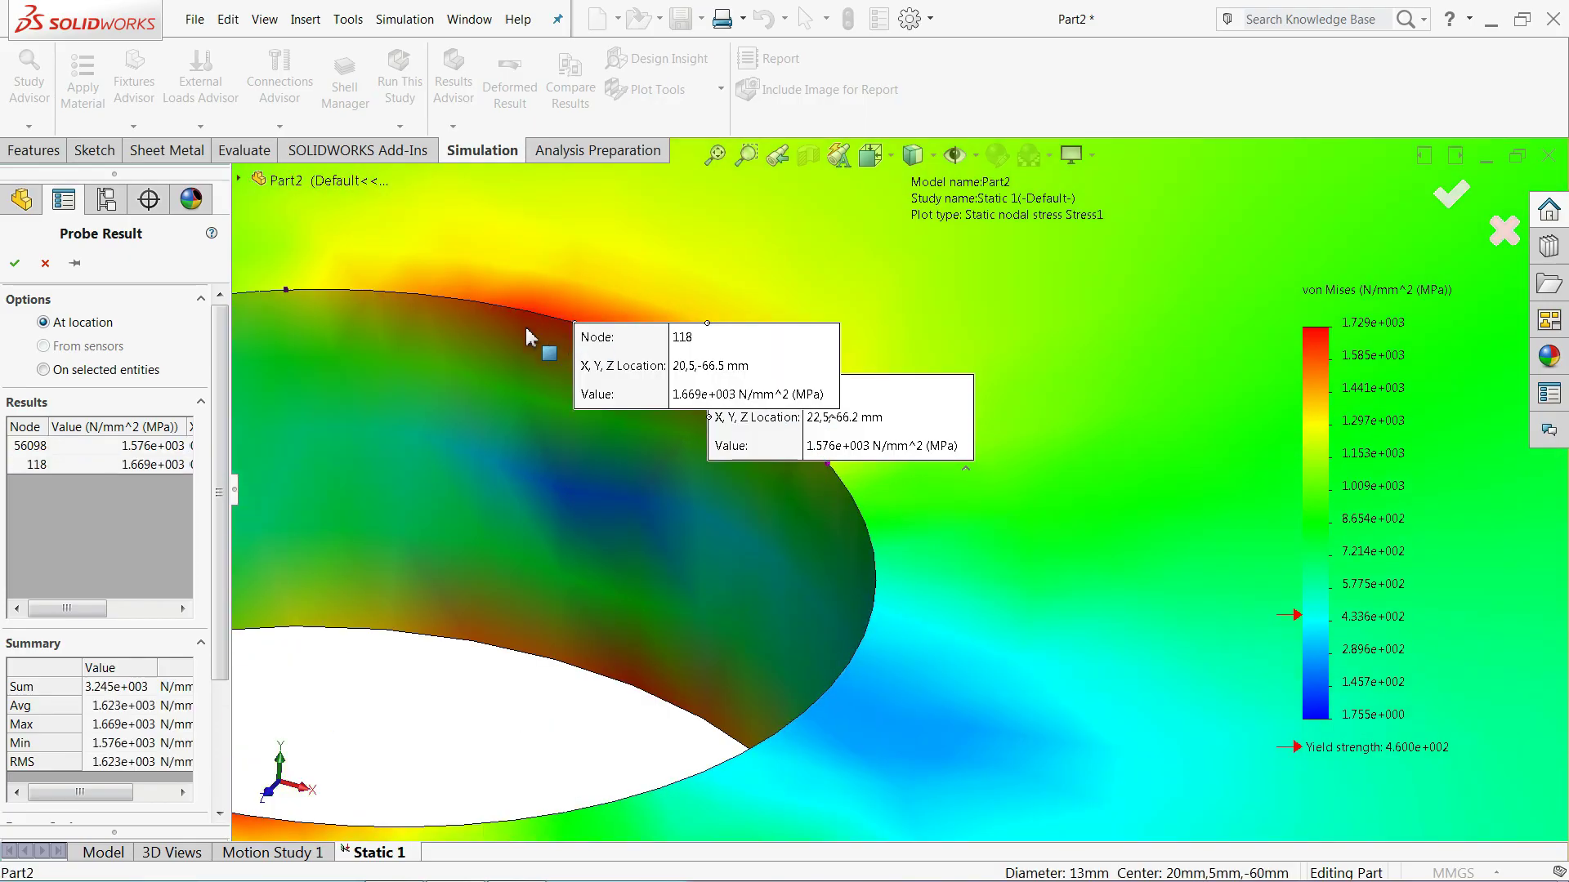
click(464, 304)
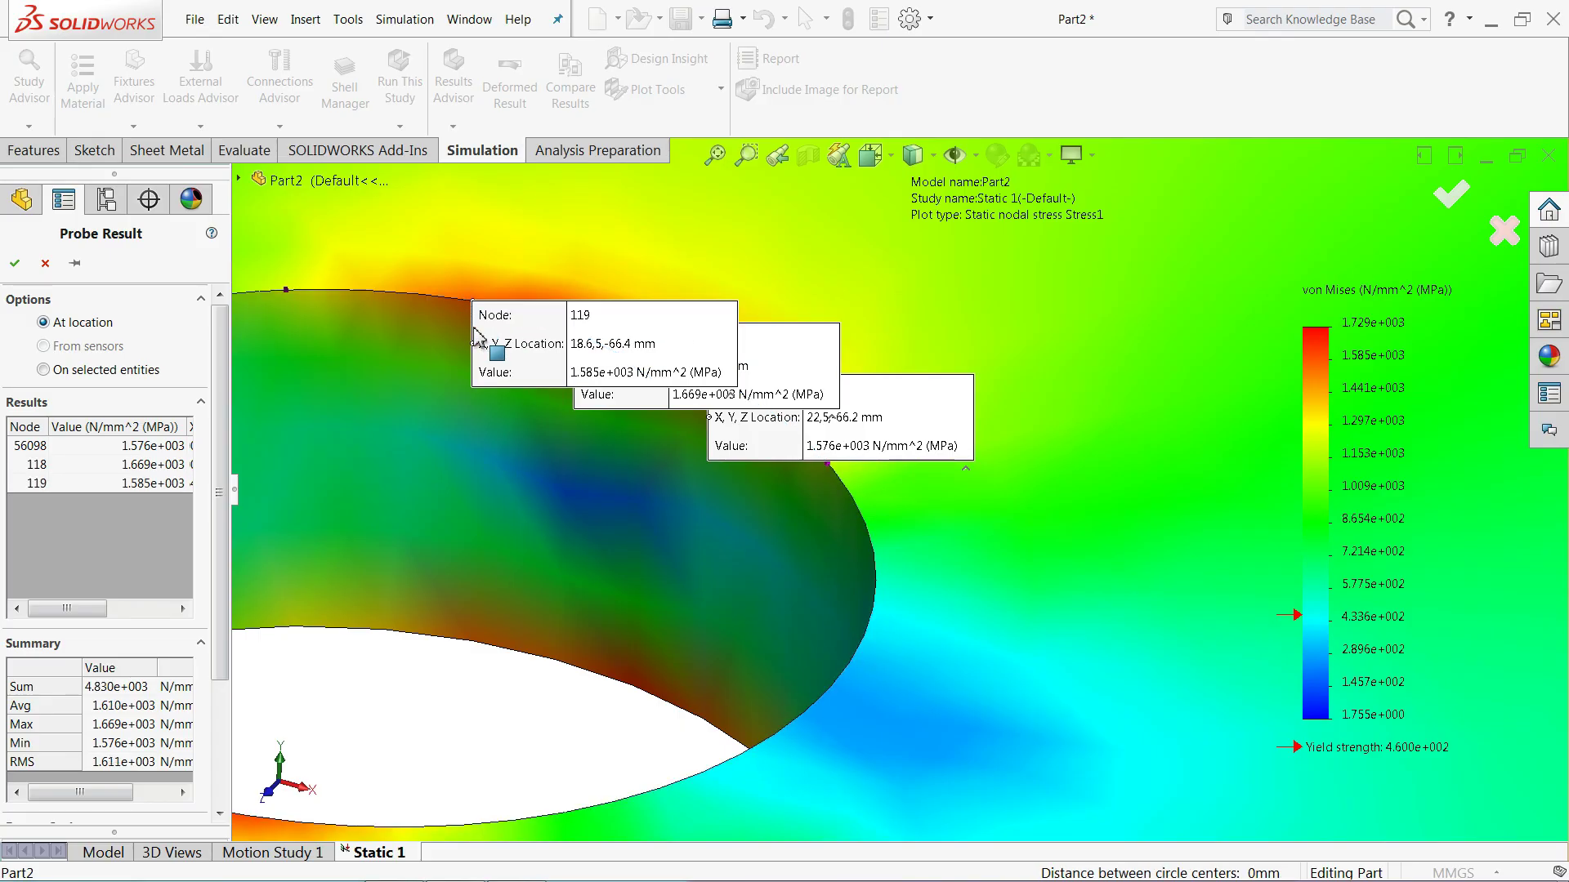
drag(619, 381, 752, 210)
drag(661, 347, 514, 455)
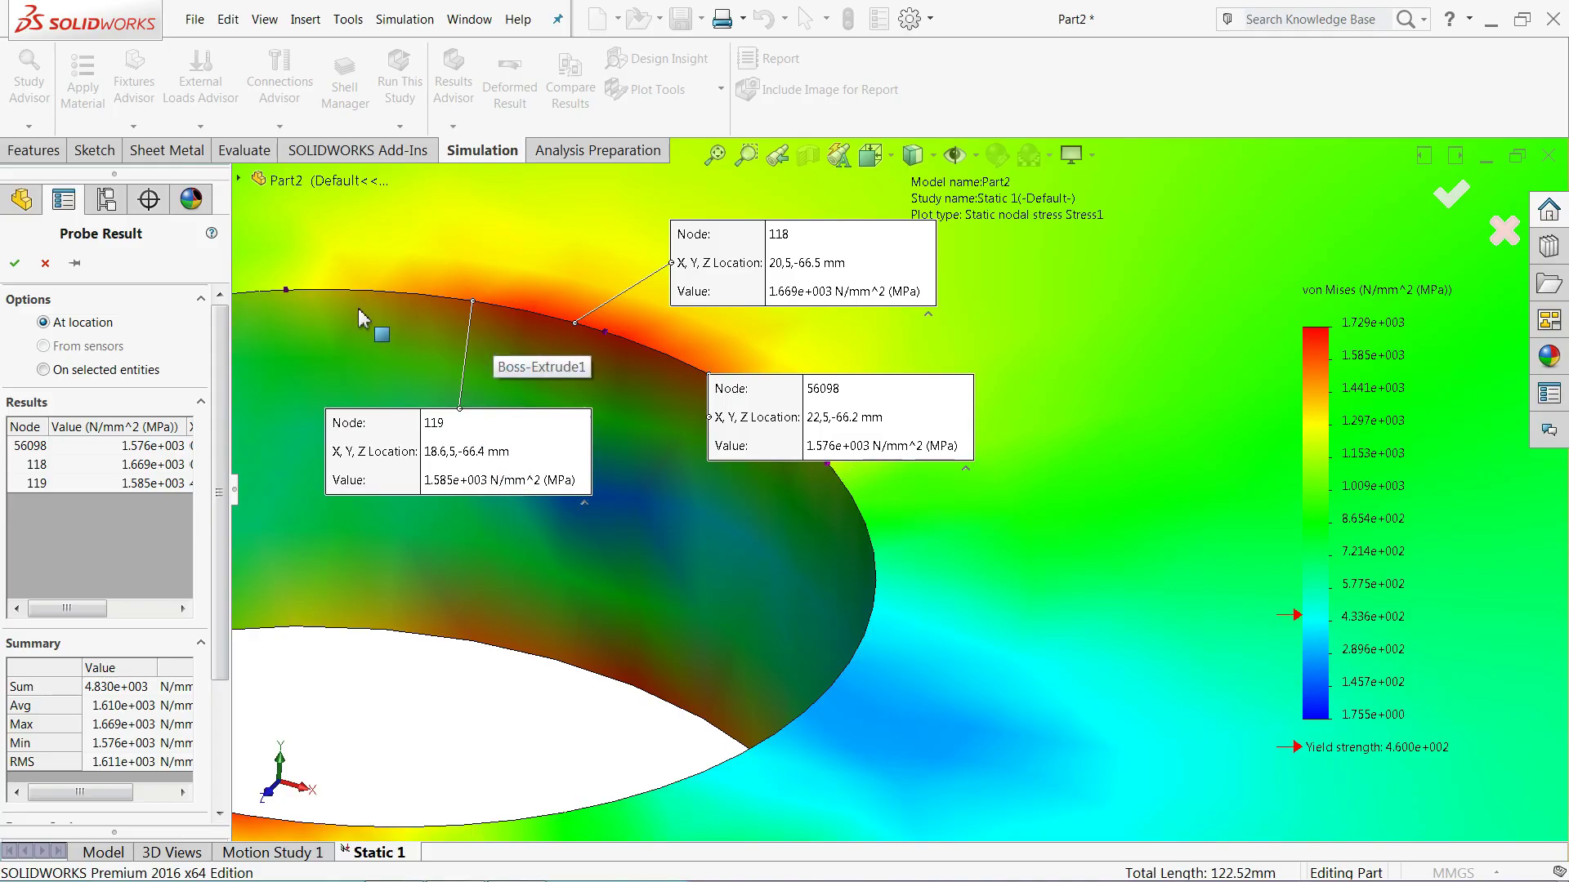
click(15, 263)
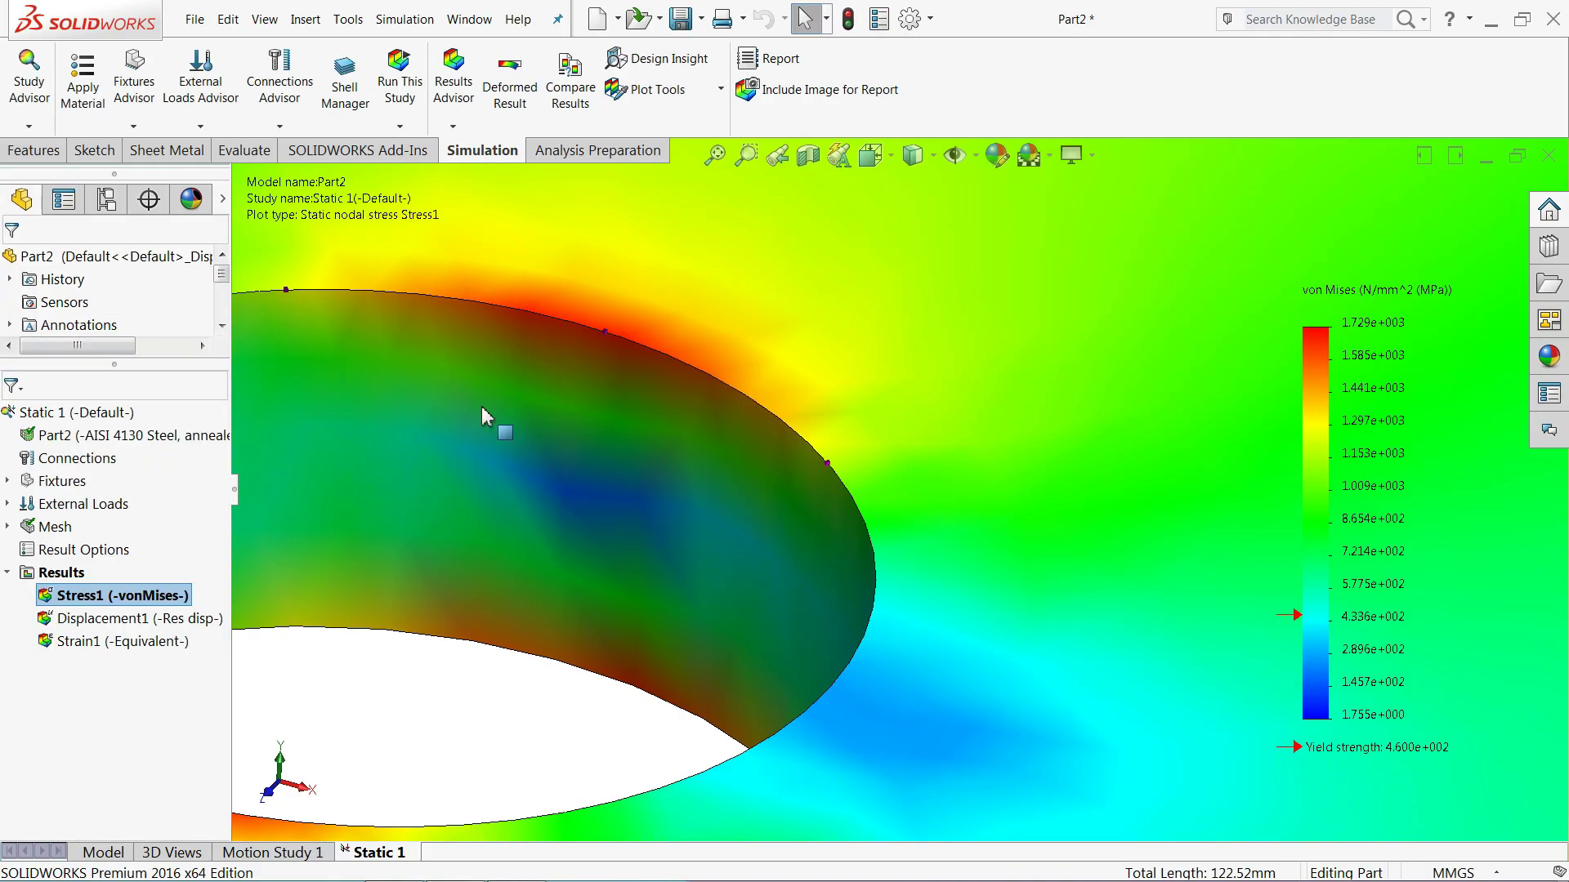
Examine the von Mises stress distribution over the whole plate, from the fixed-end holes to the loaded end.
scroll(484, 413, up, 5)
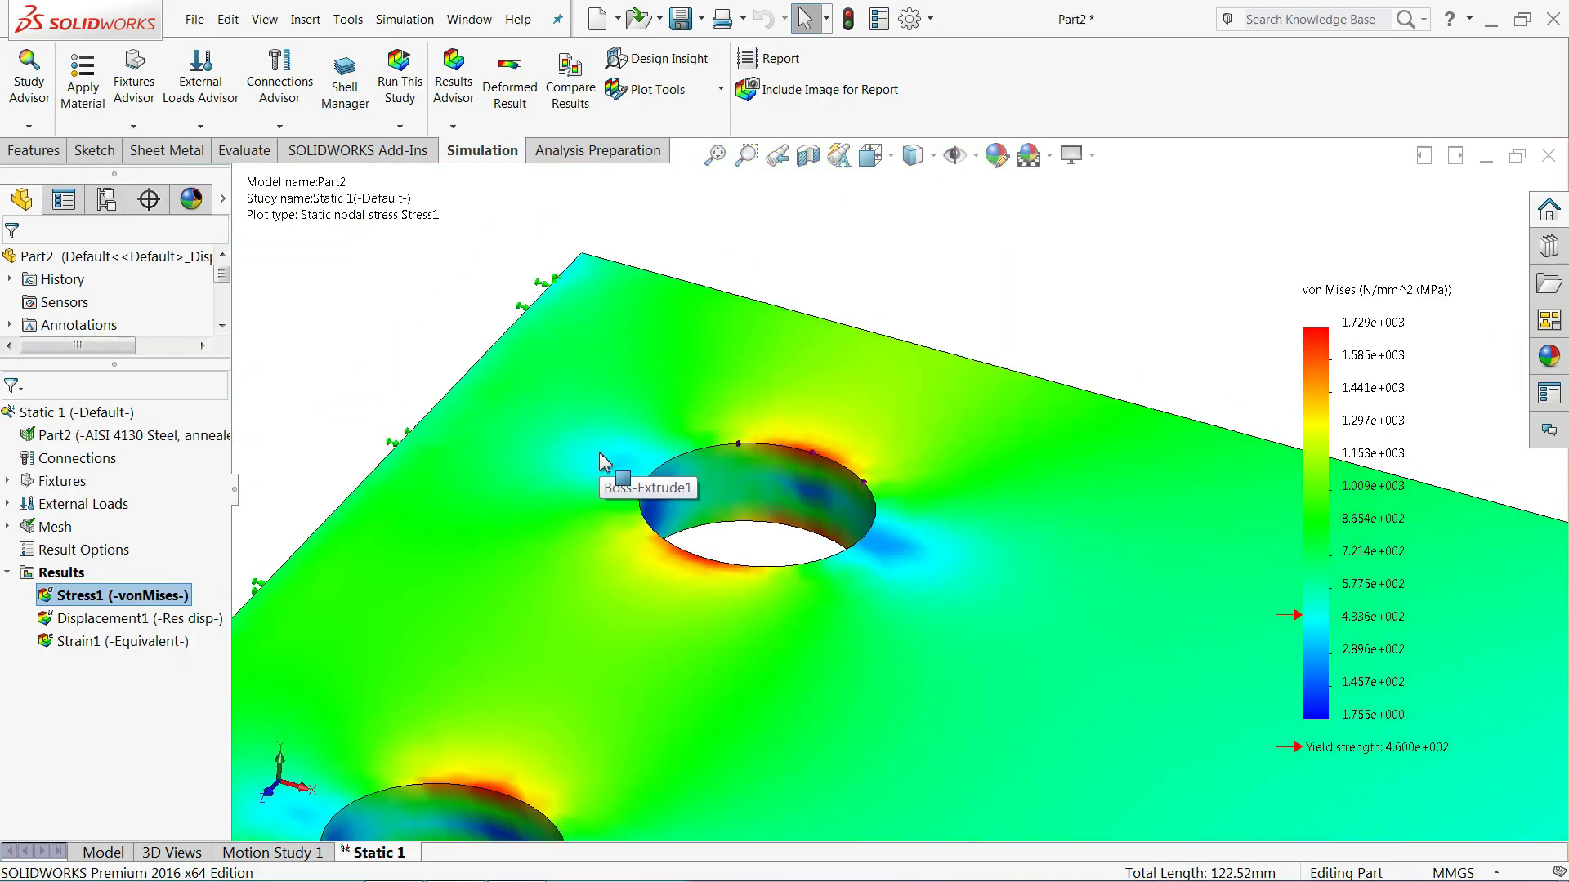
scroll(711, 474, up, 6)
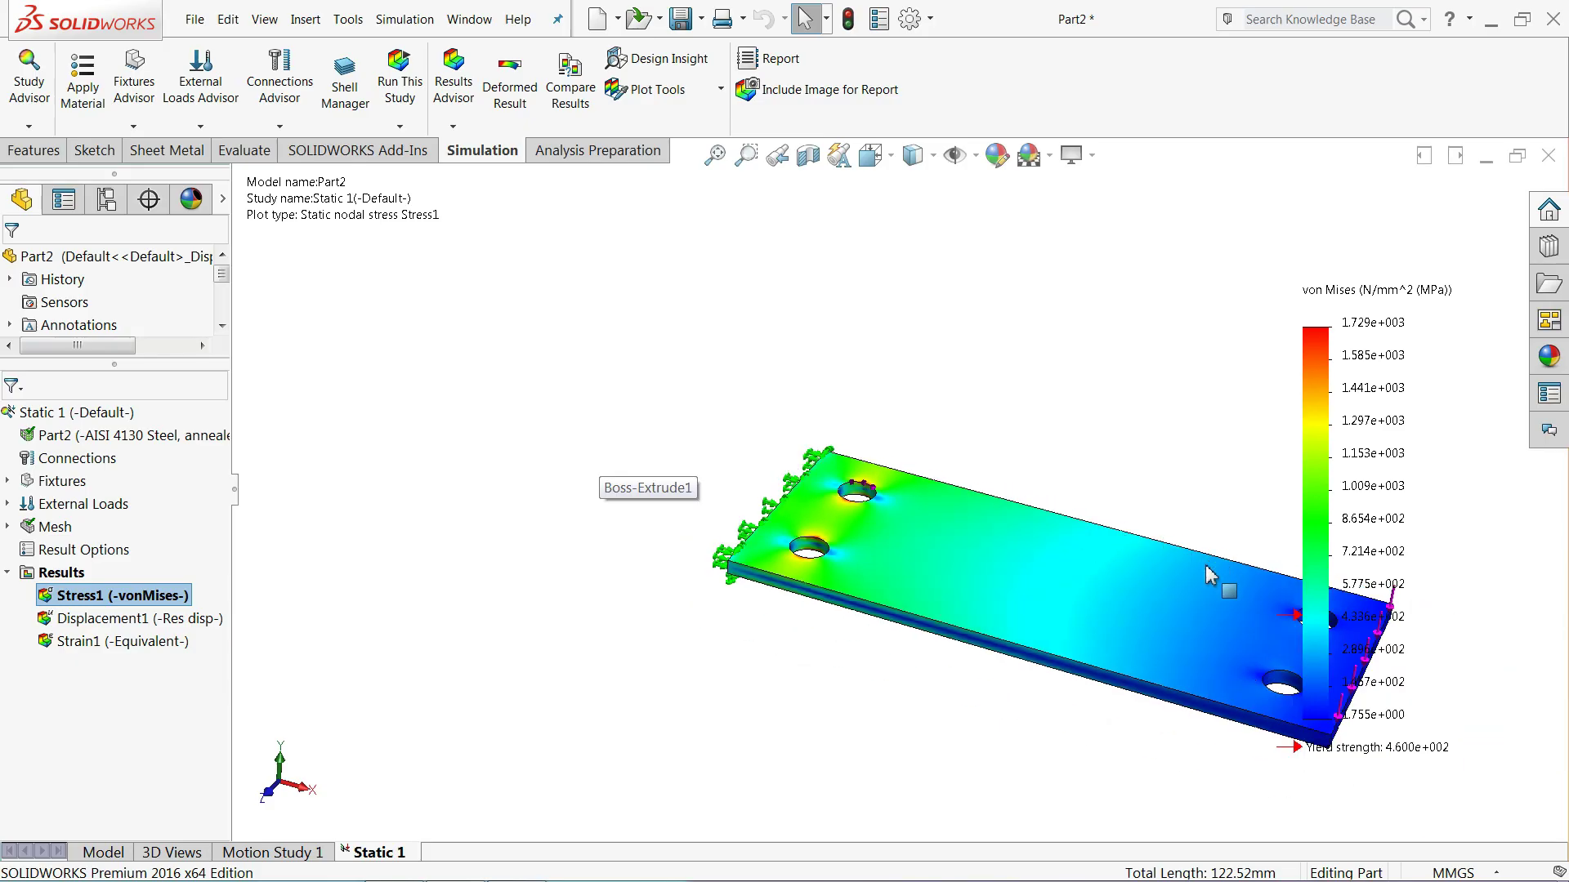
scroll(1155, 585, down, 4)
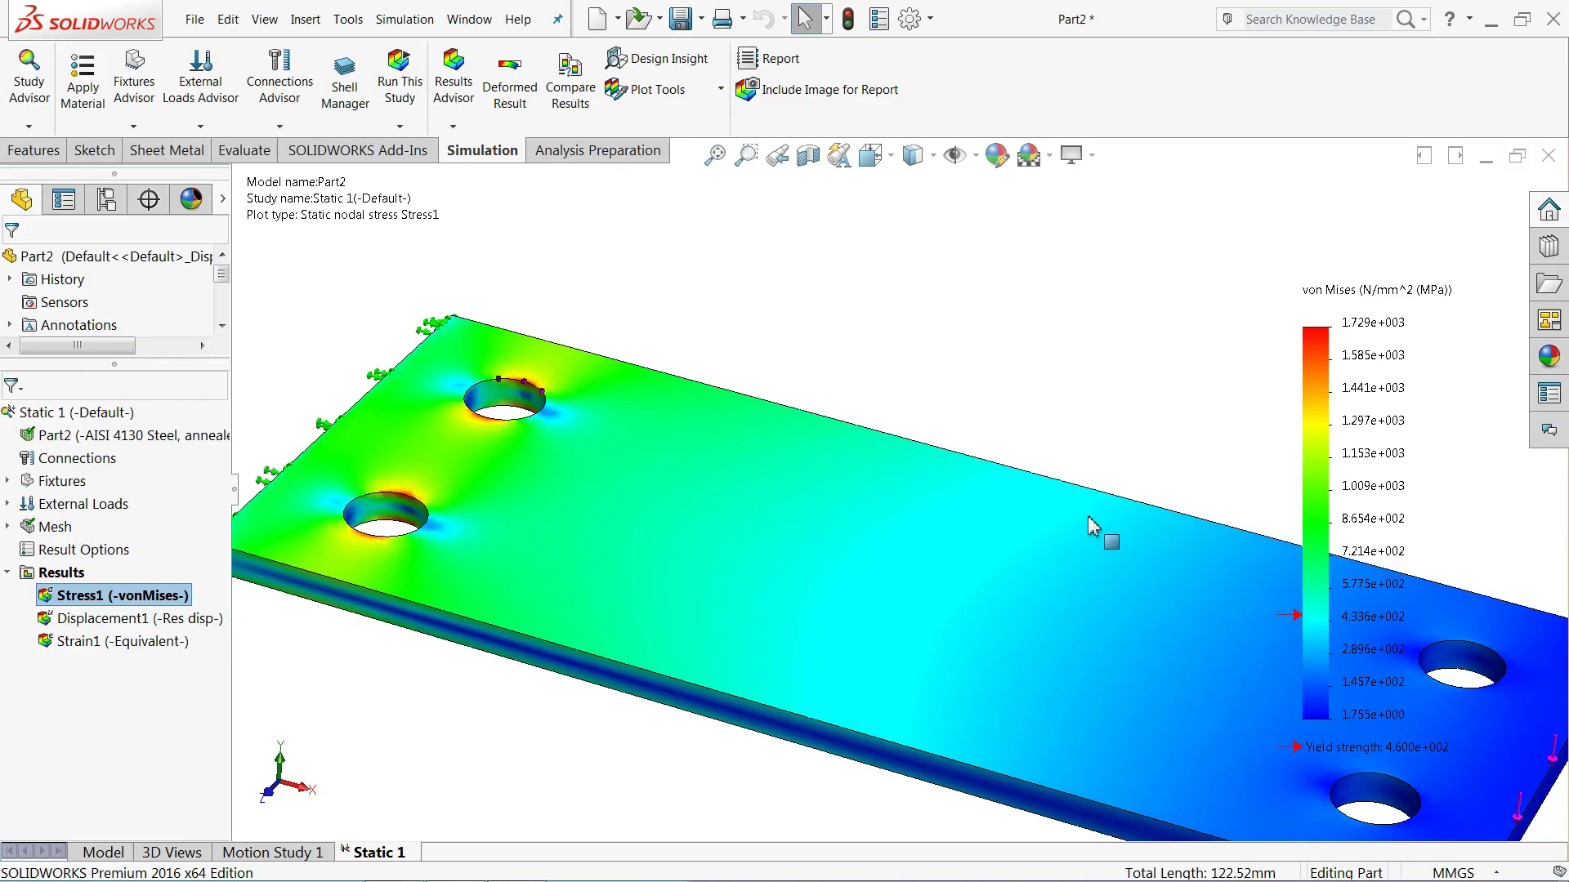
scroll(1194, 556, up, 3)
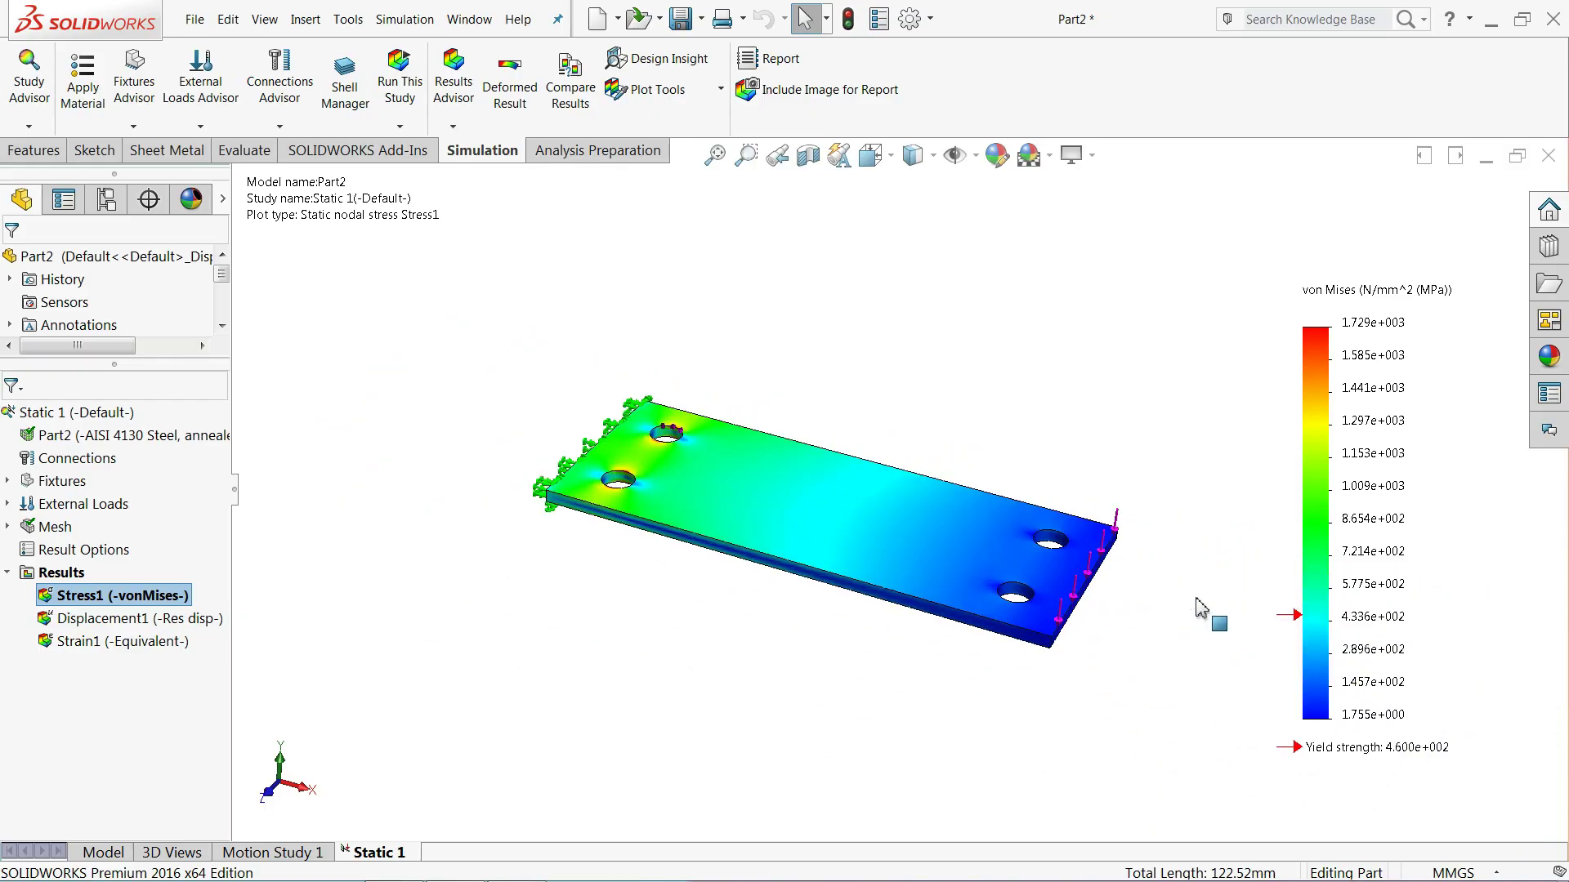
scroll(939, 490, down, 3)
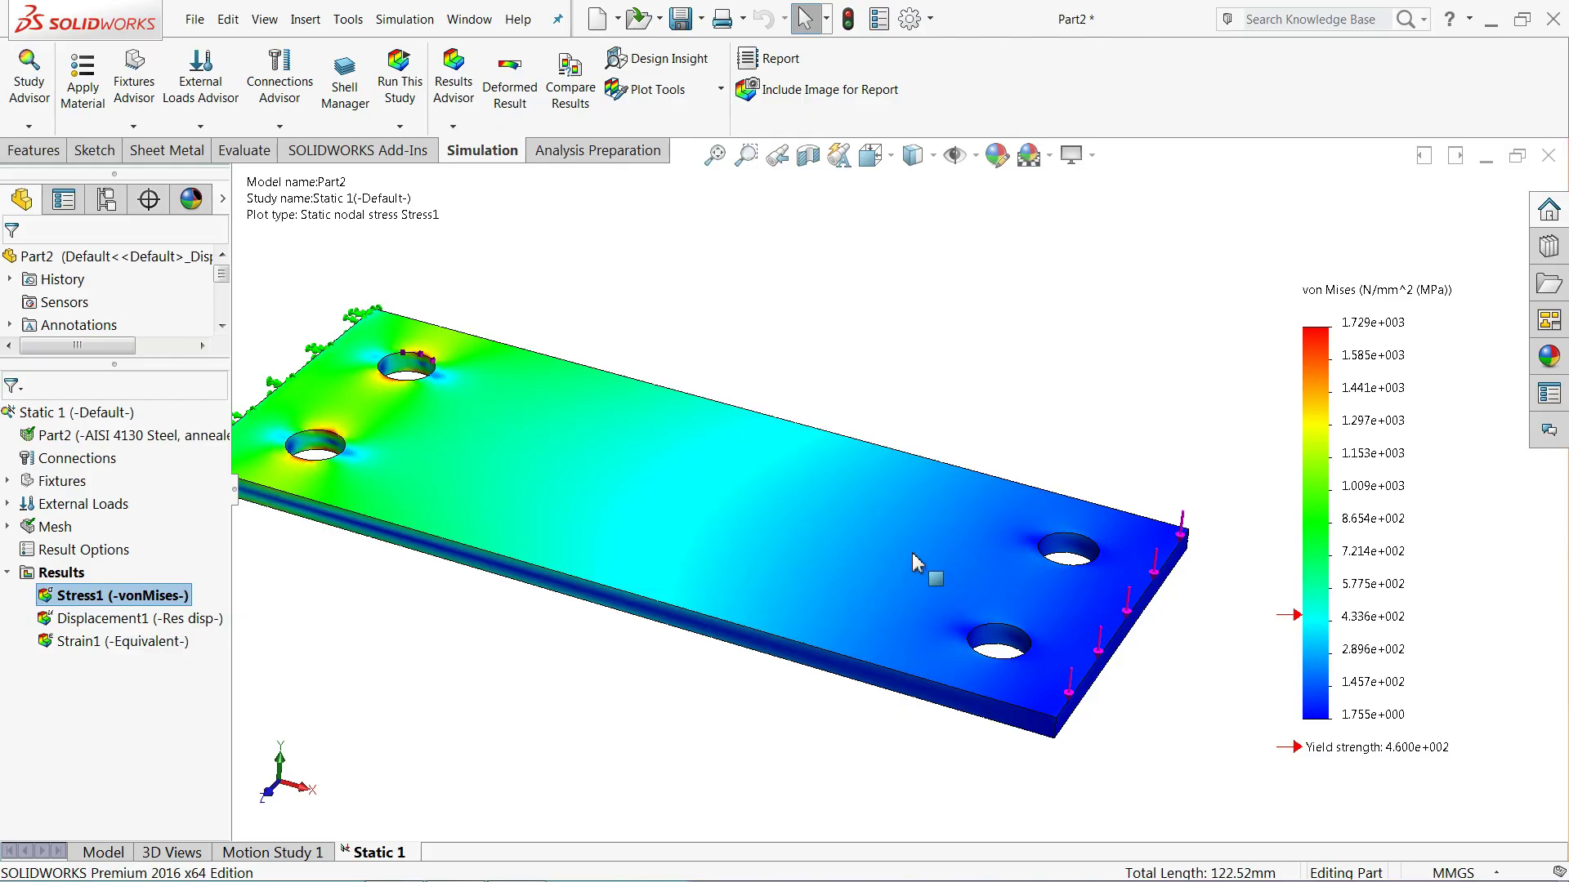
ctrl+middle_drag(921, 567, 939, 553)
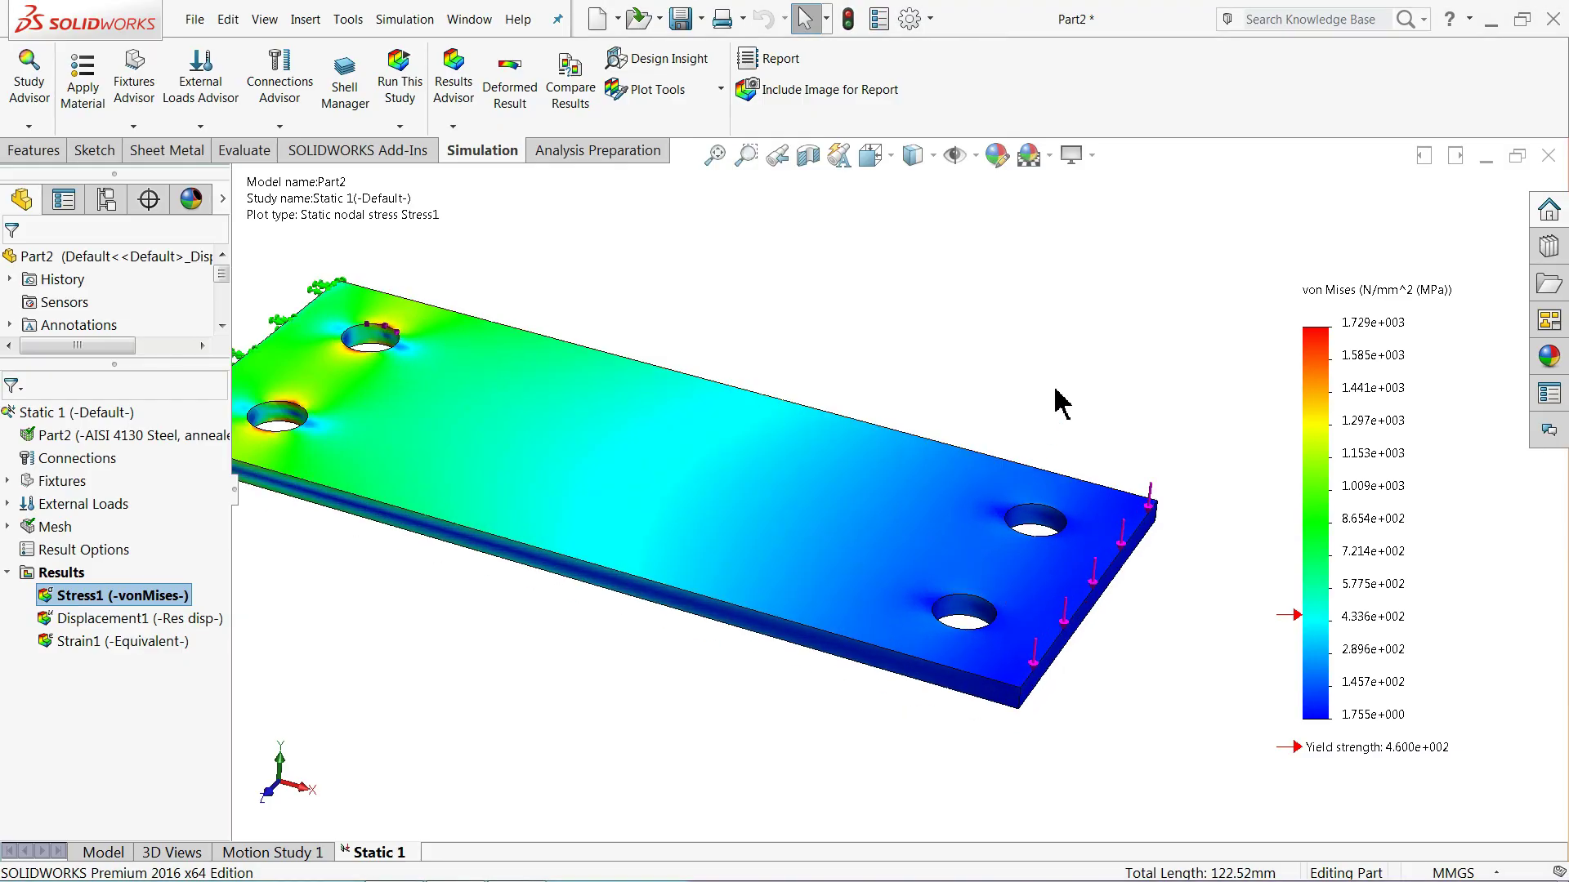
mouse_move(1060, 400)
middle_down()
mouse_move(1054, 458)
mouse_move(1026, 374)
mouse_move(1049, 374)
middle_up()
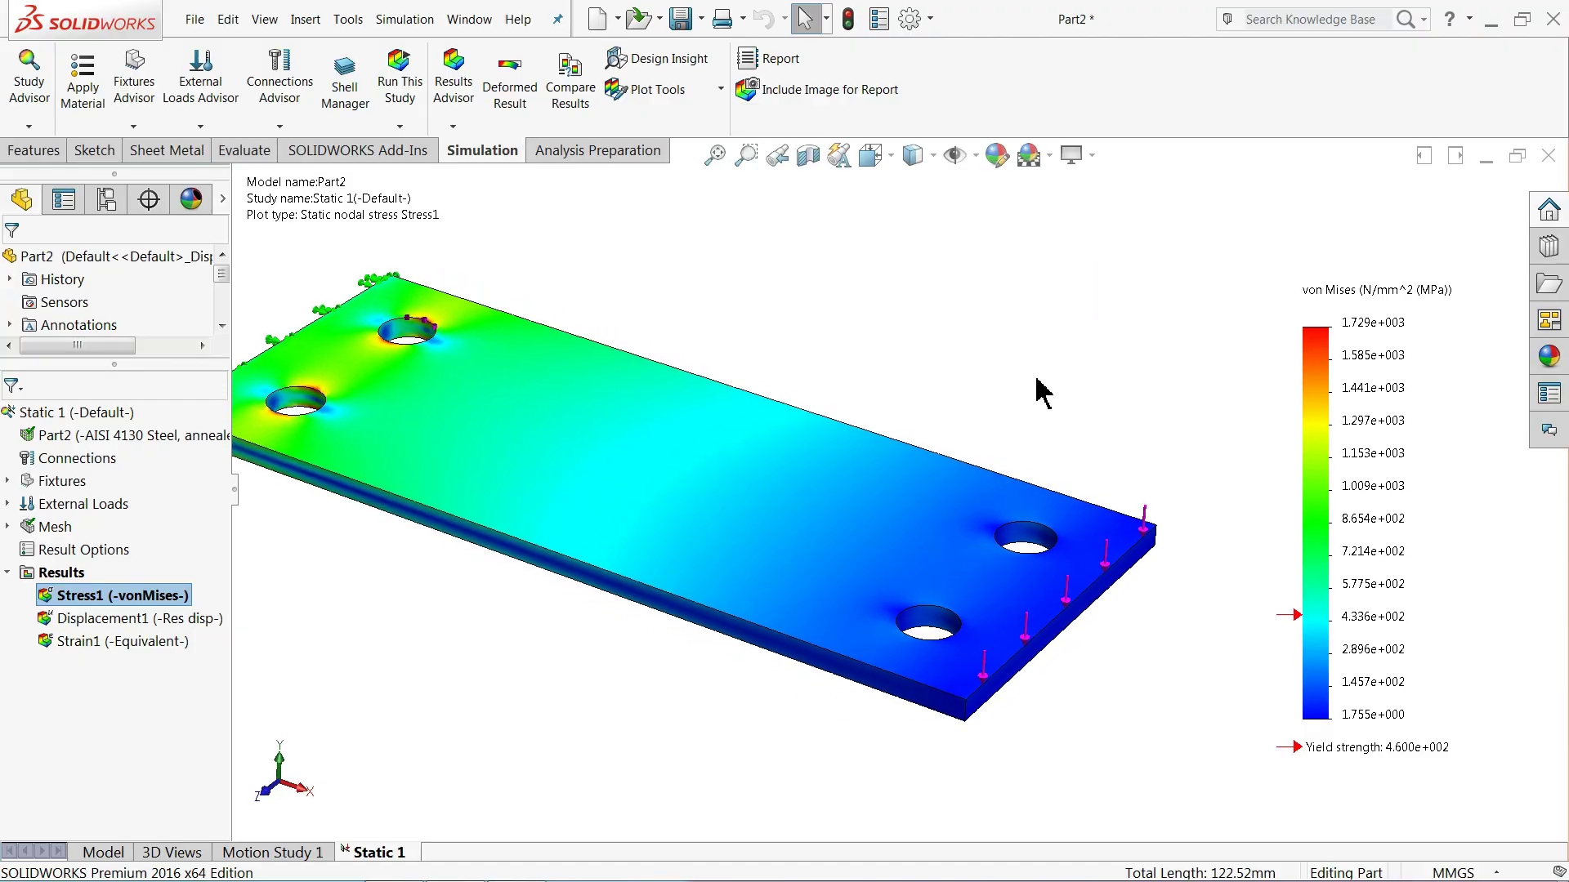
scroll(904, 458, up, 2)
scroll(886, 578, down, 2)
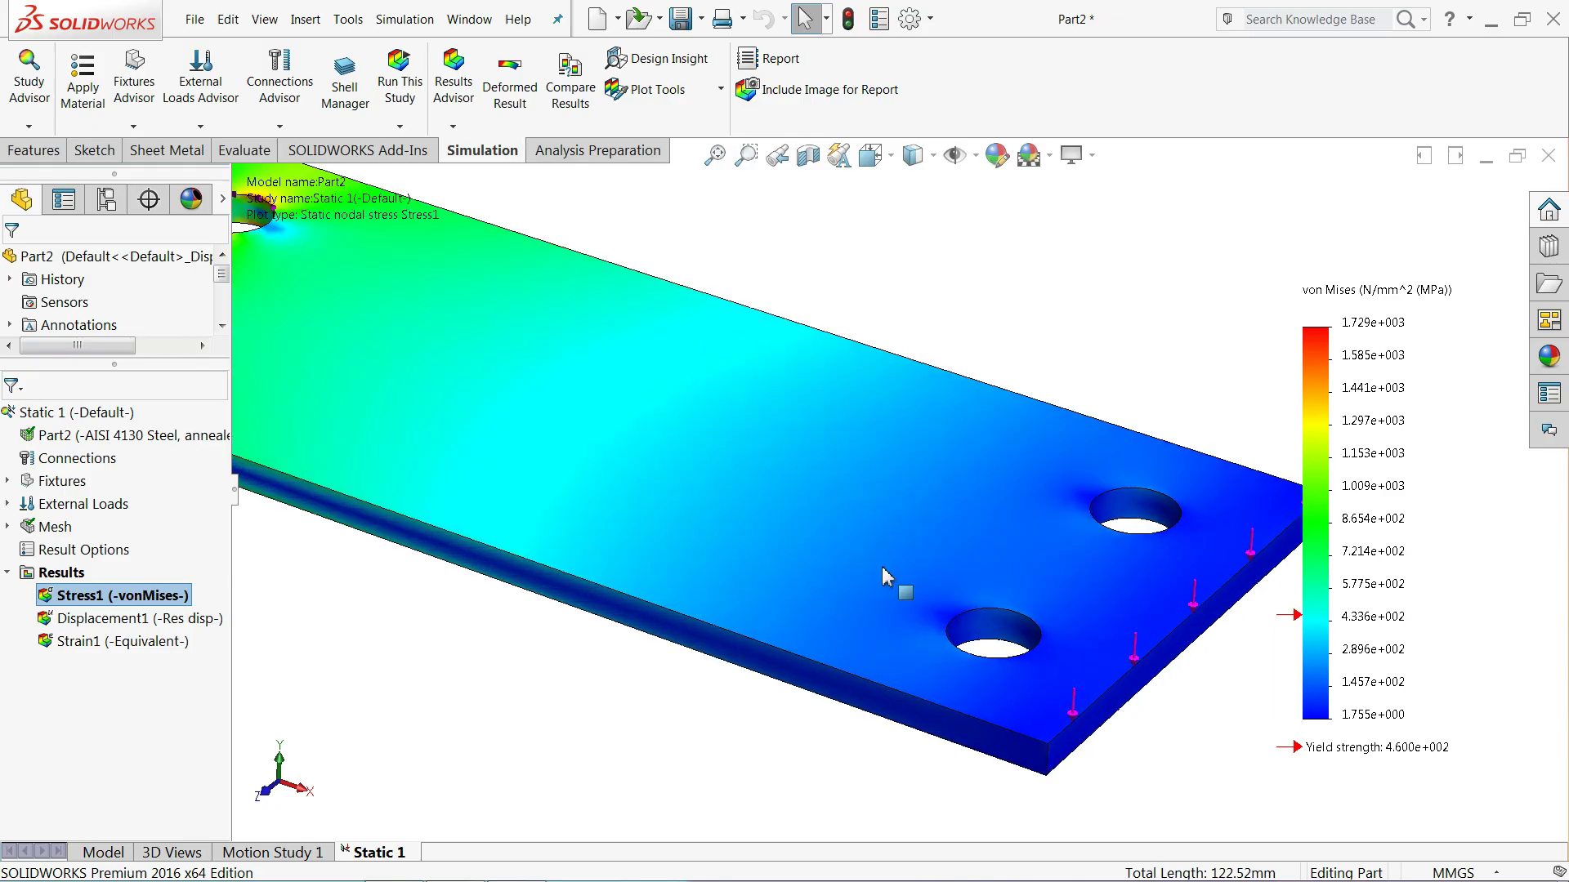
mouse_move(886, 578)
middle_down()
mouse_move(910, 449)
mouse_move(893, 578)
middle_up()
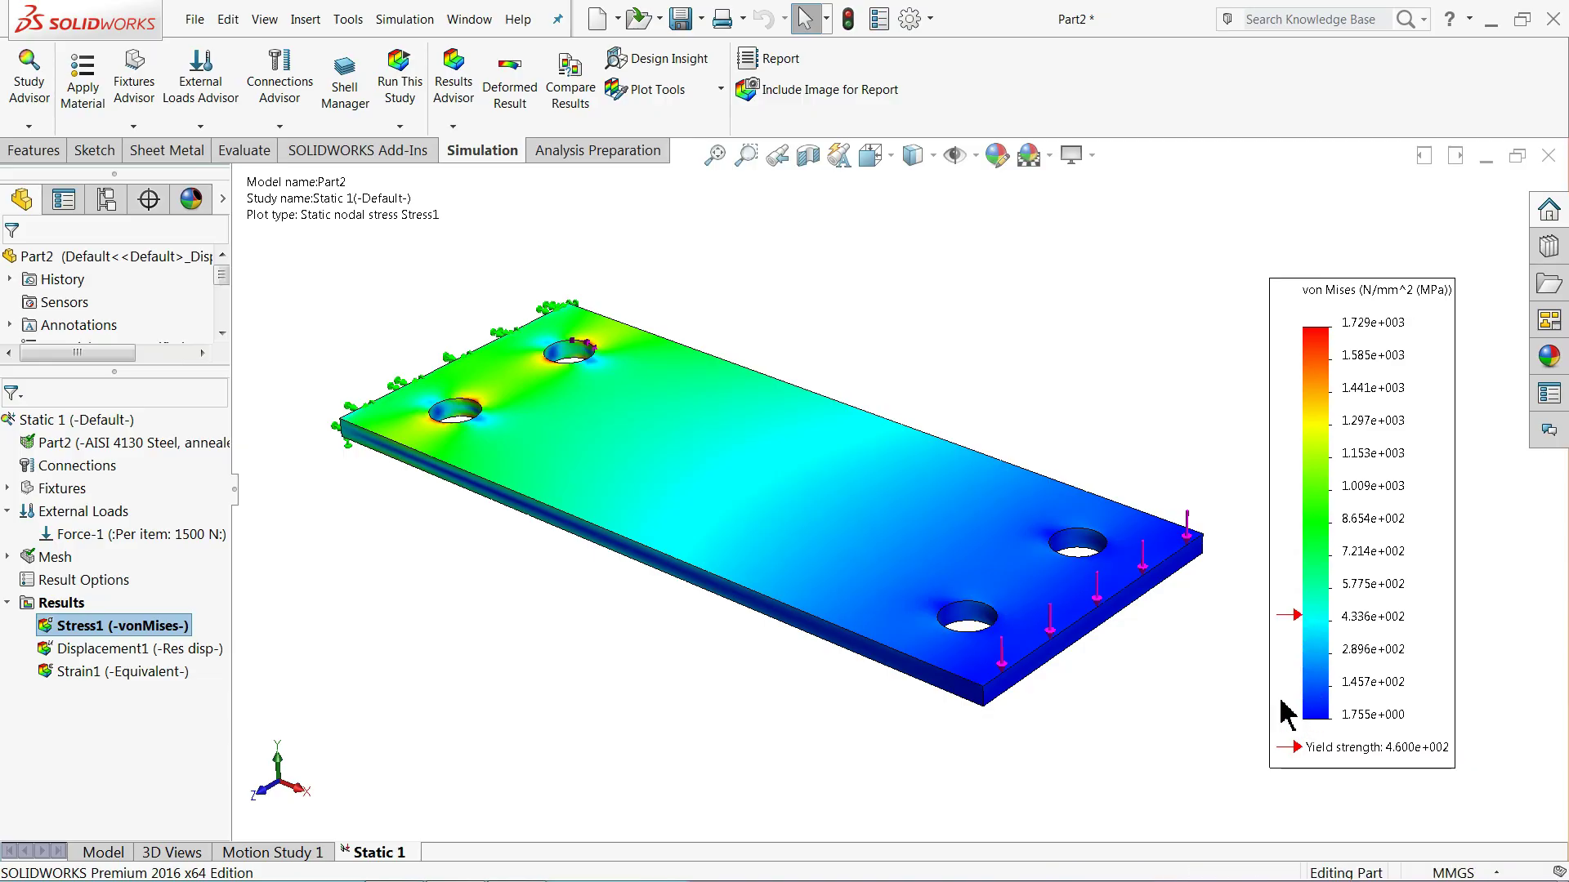
Set the force on the plate's end edge to 200 N and rerun the static study.
right_click(122, 546)
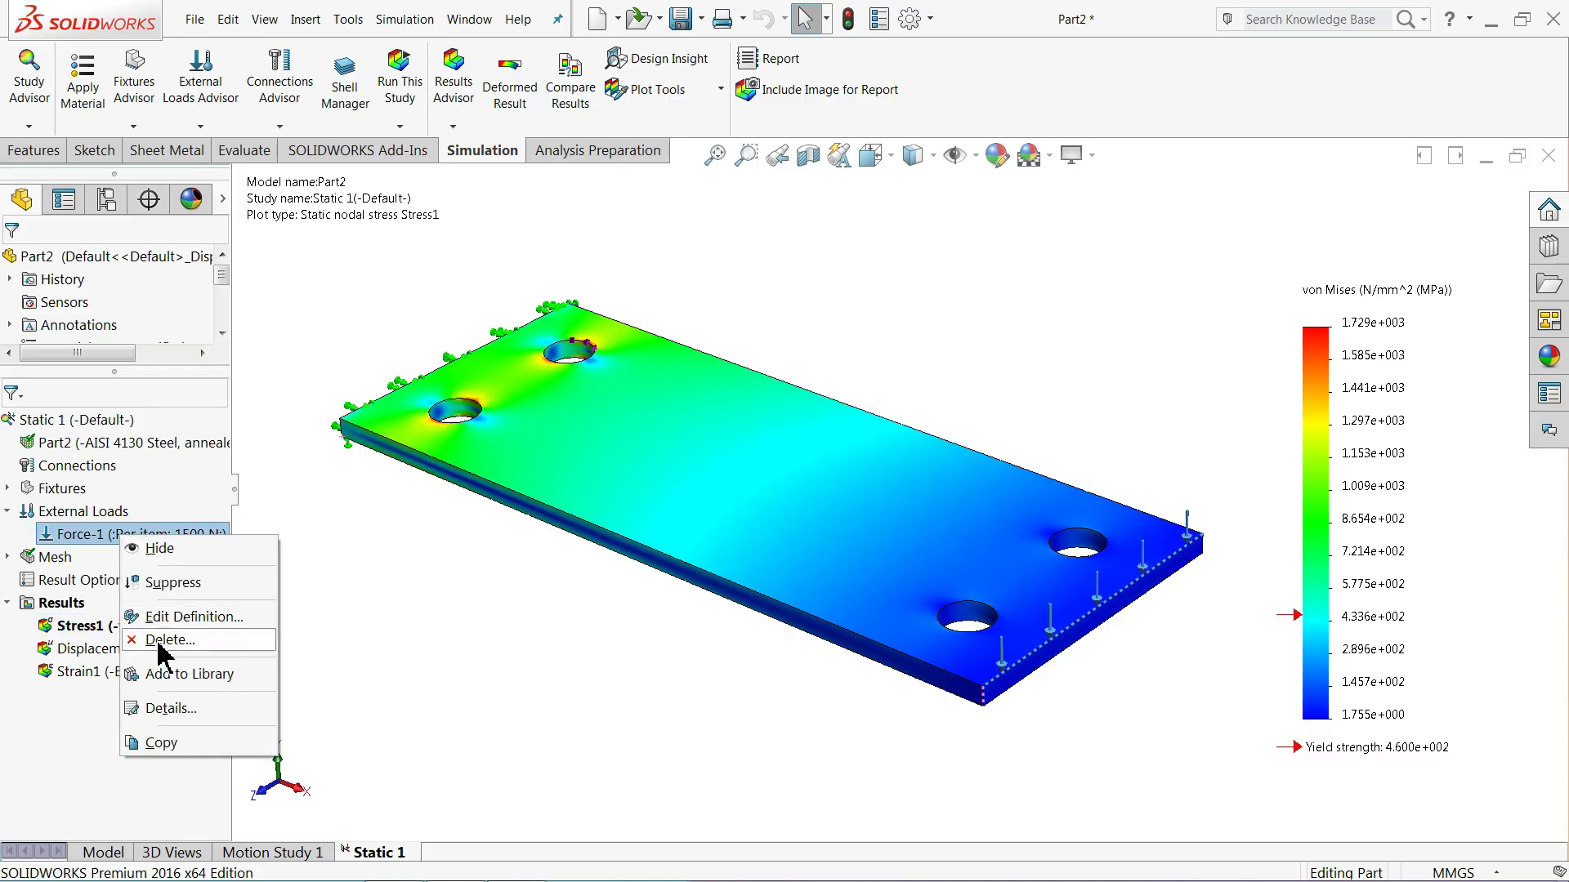
click(170, 619)
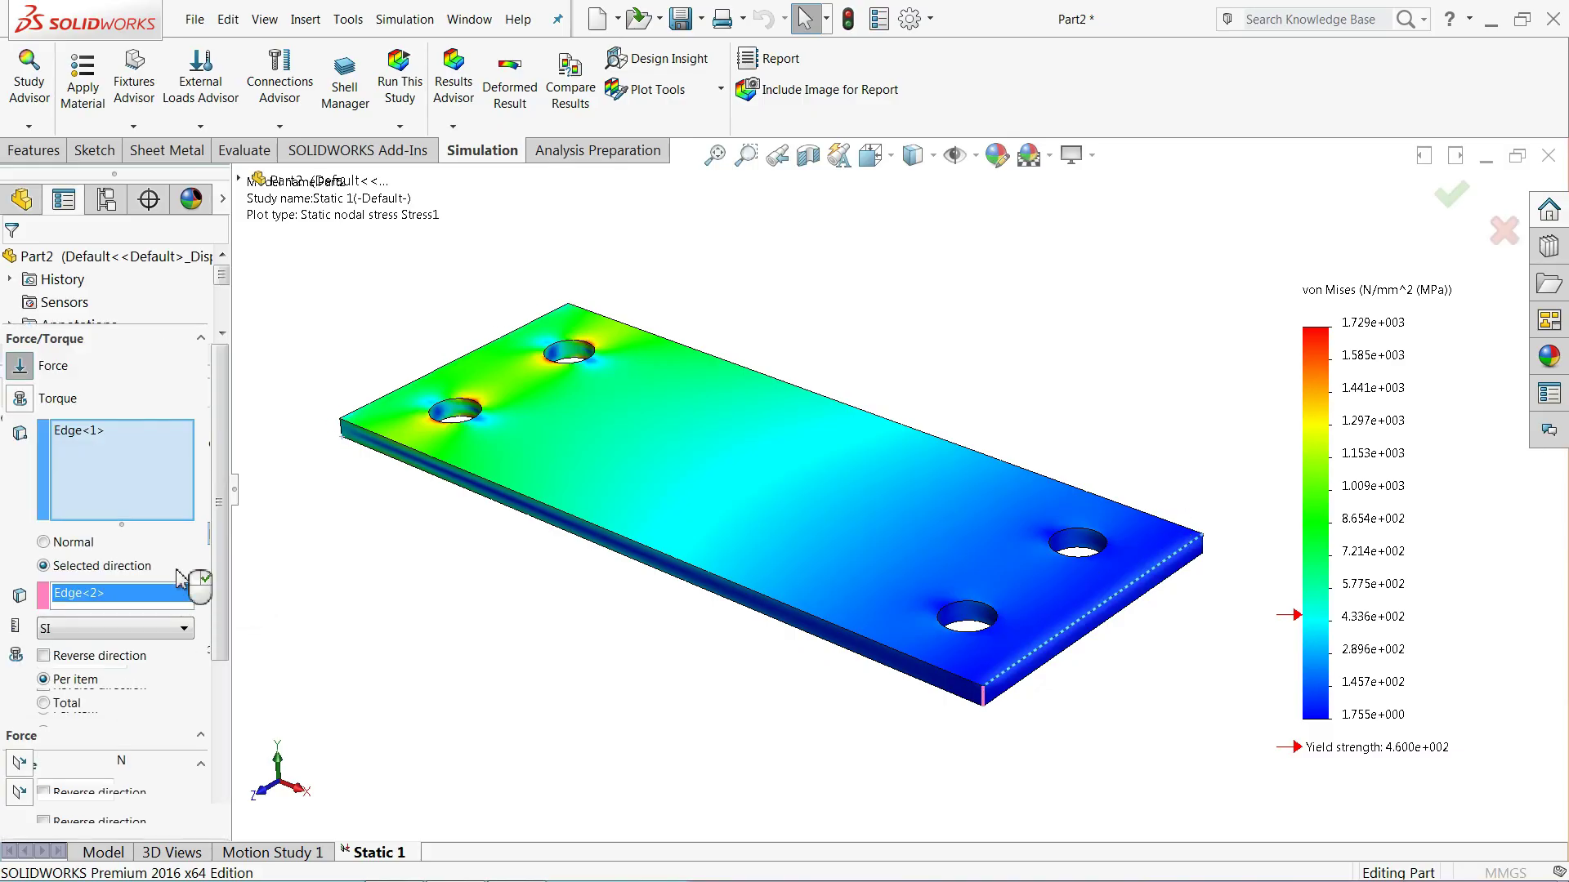
double_click(51, 766)
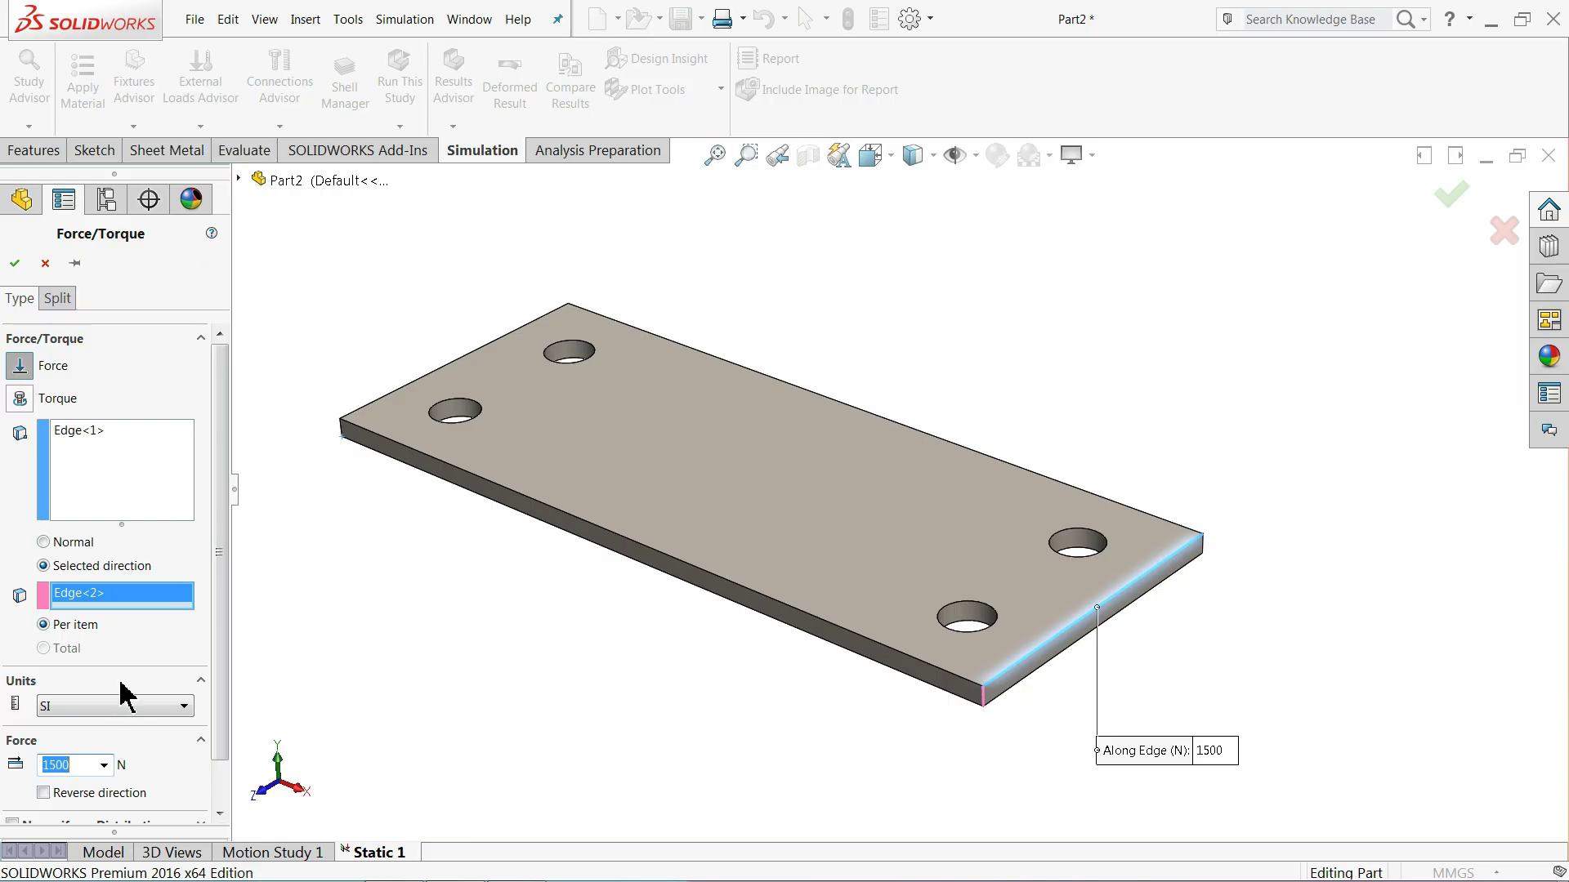
text(200)
click(15, 264)
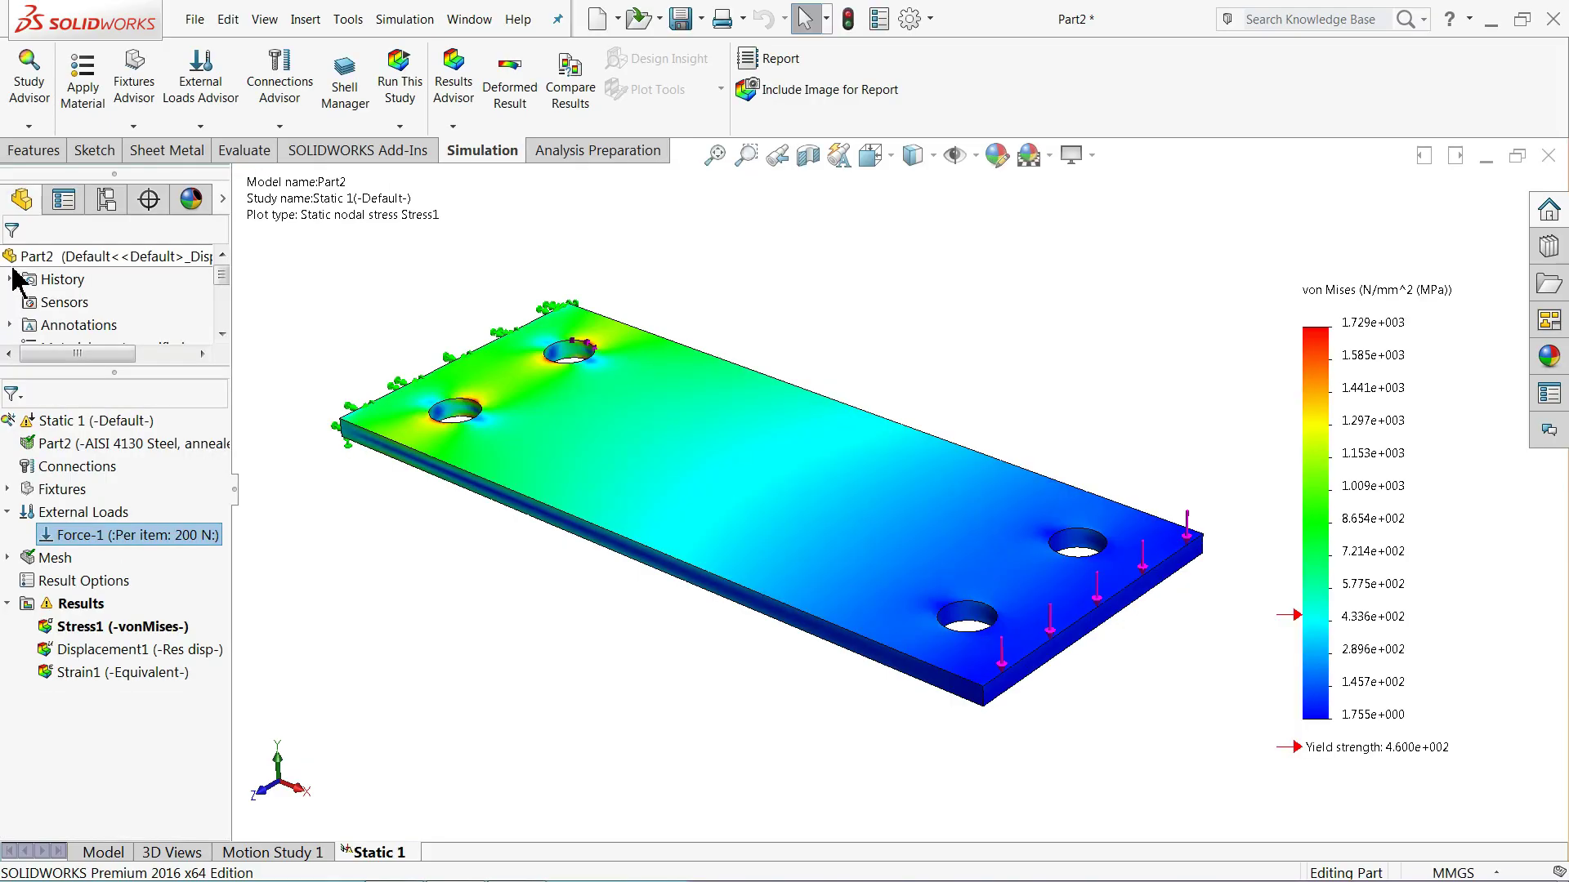
click(402, 88)
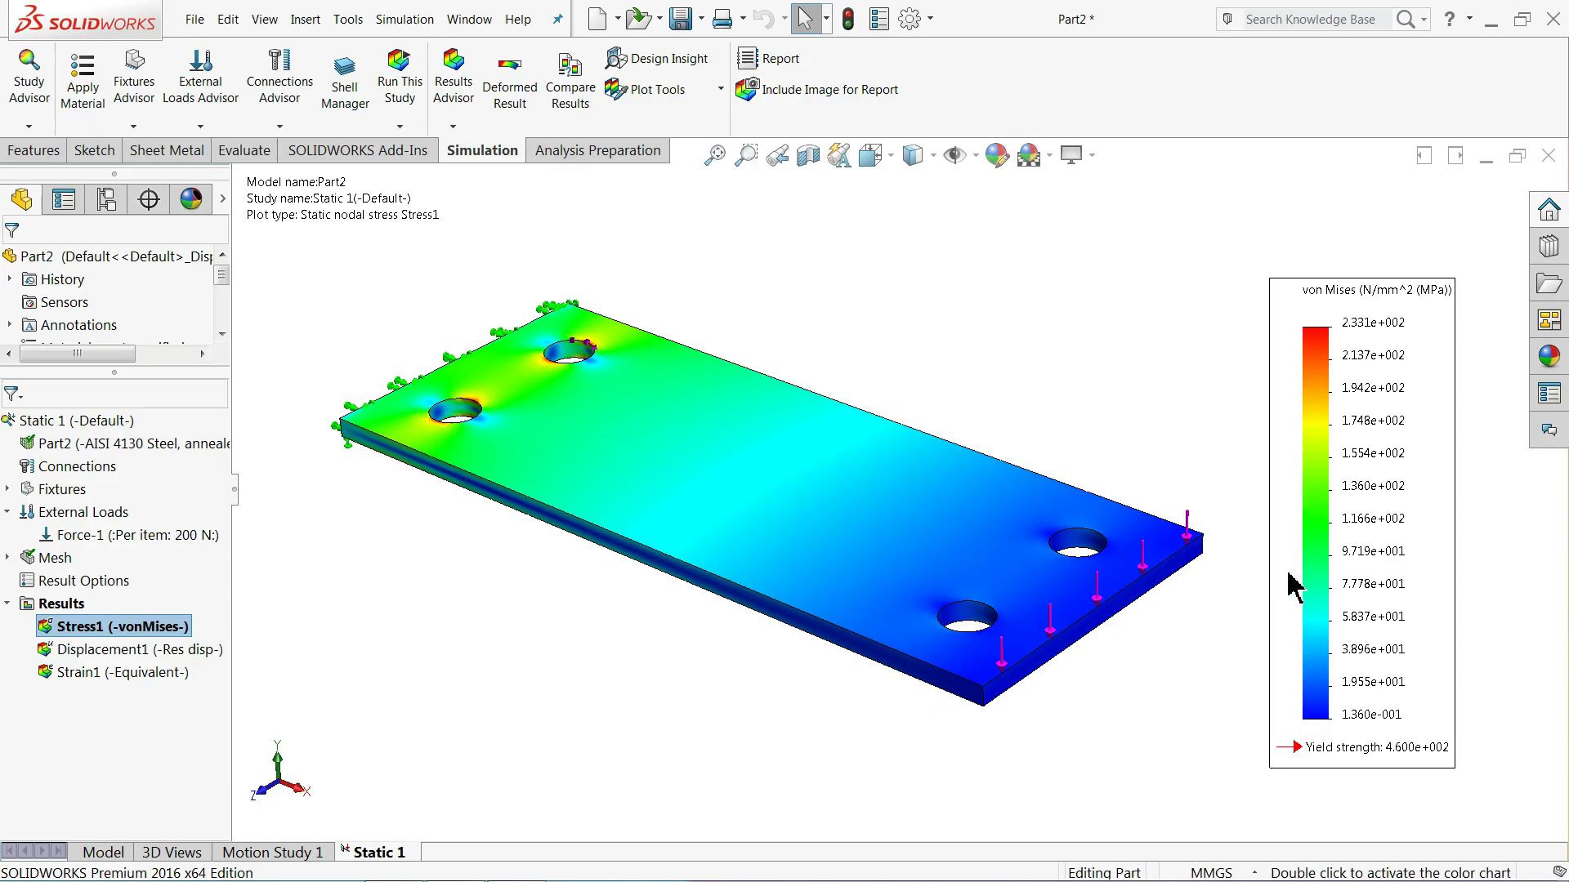
Create a factor of safety distribution plot for all bodies using the Automatic failure criterion.
right_click(45, 605)
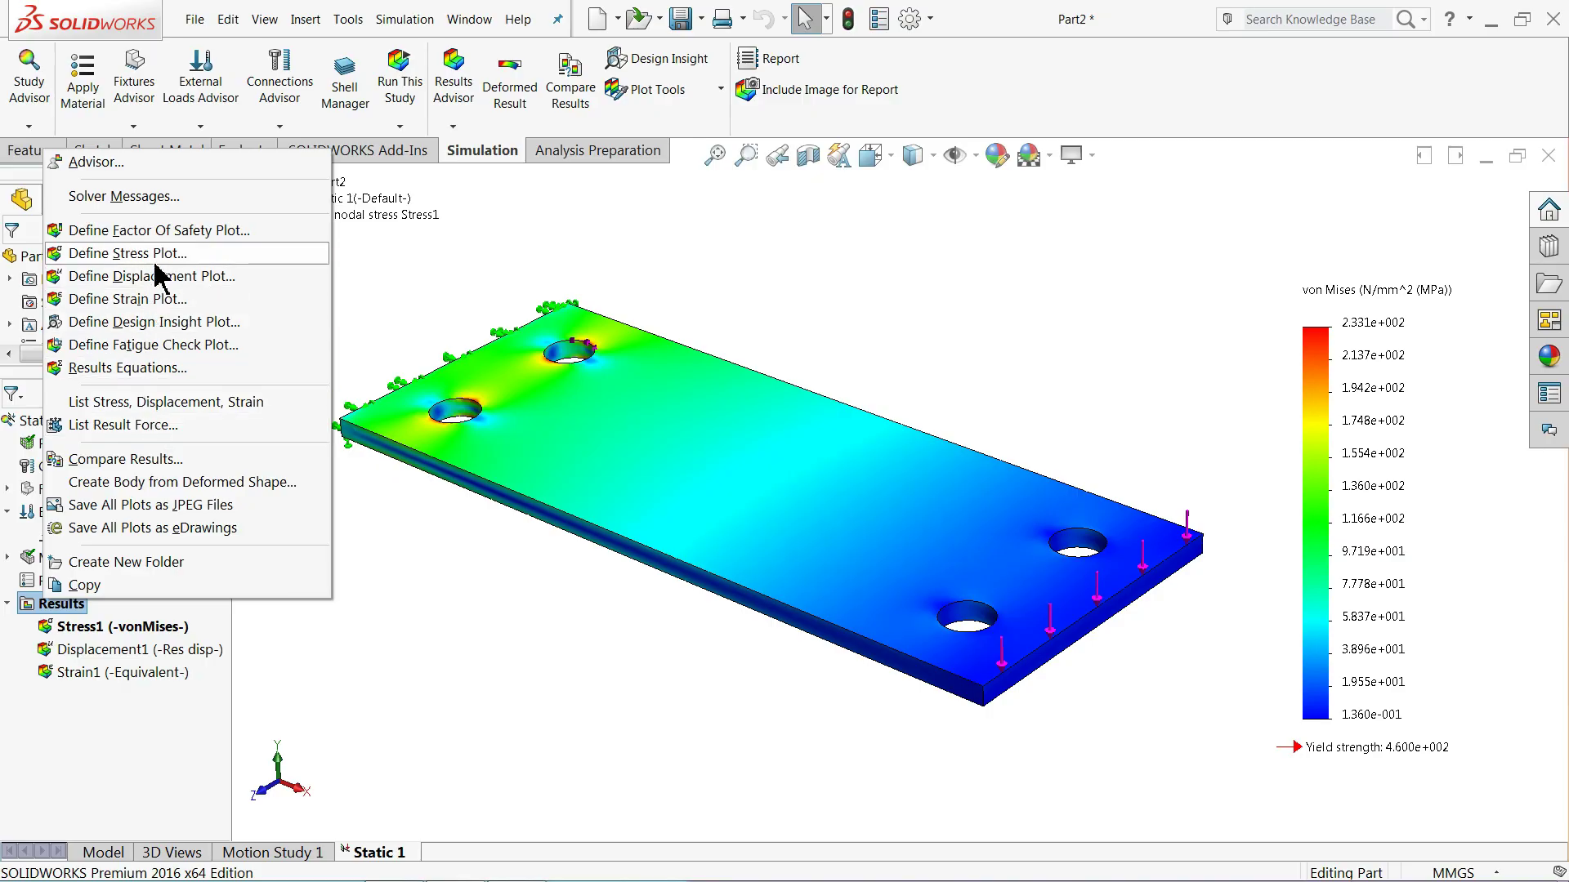
click(179, 231)
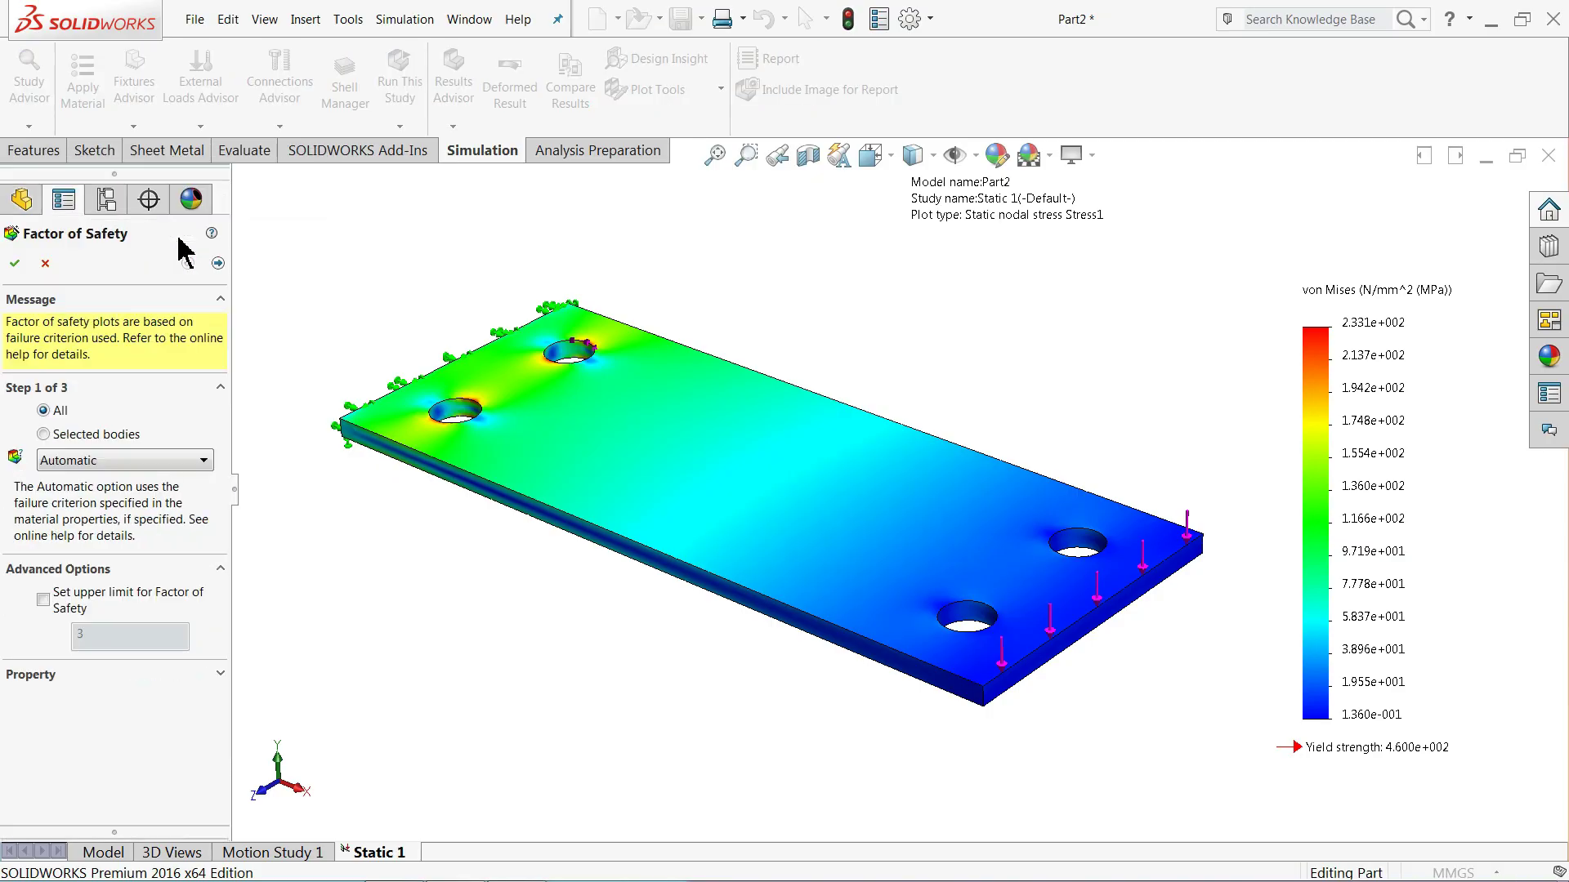
click(217, 263)
click(217, 265)
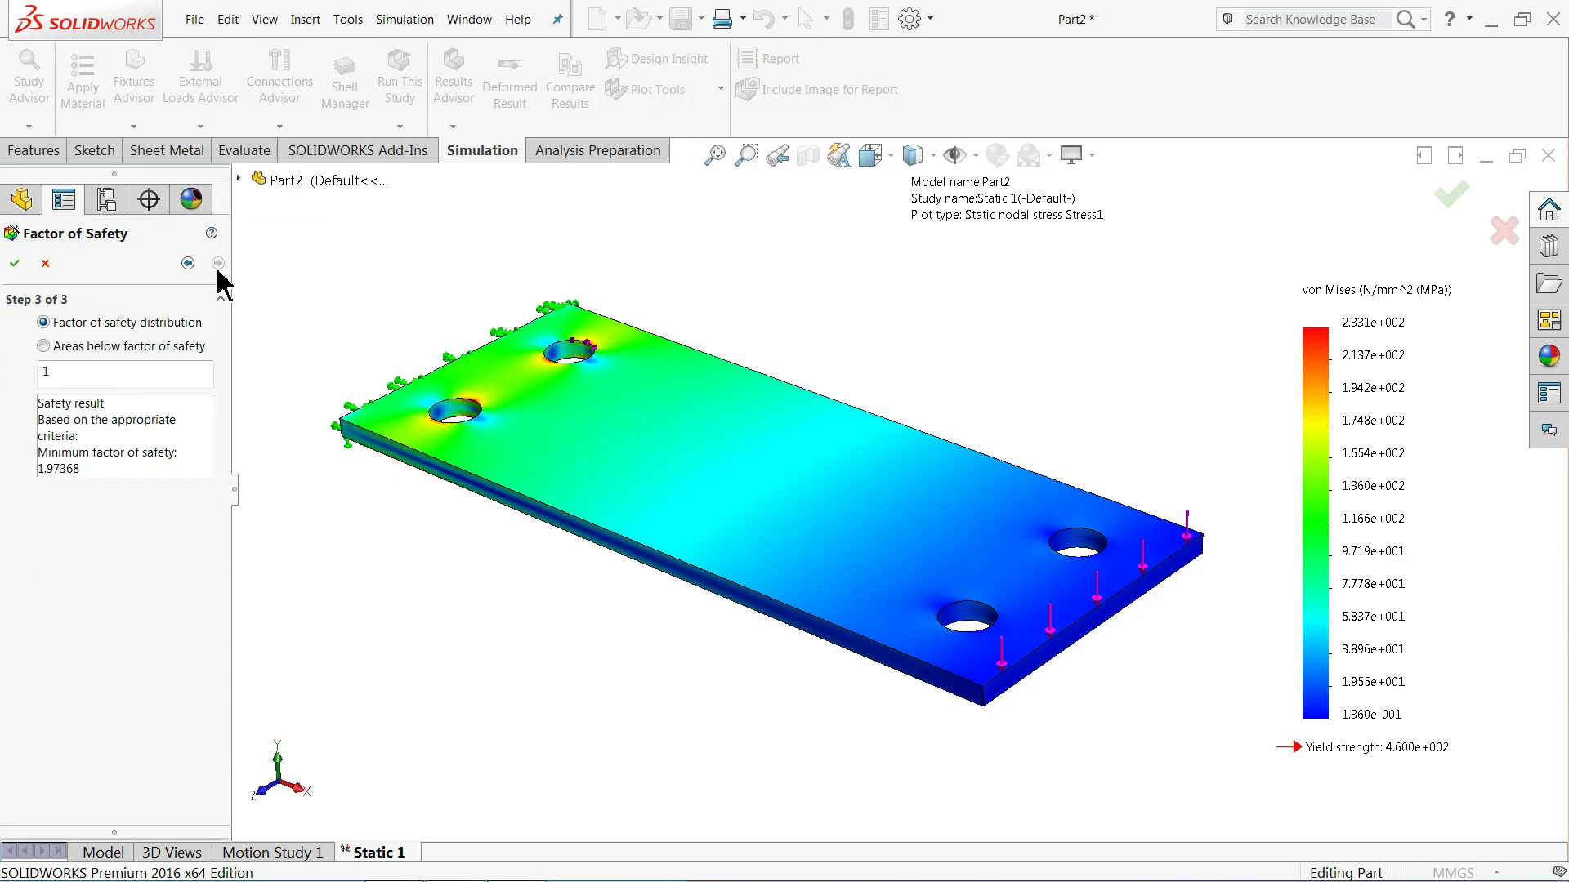
click(16, 264)
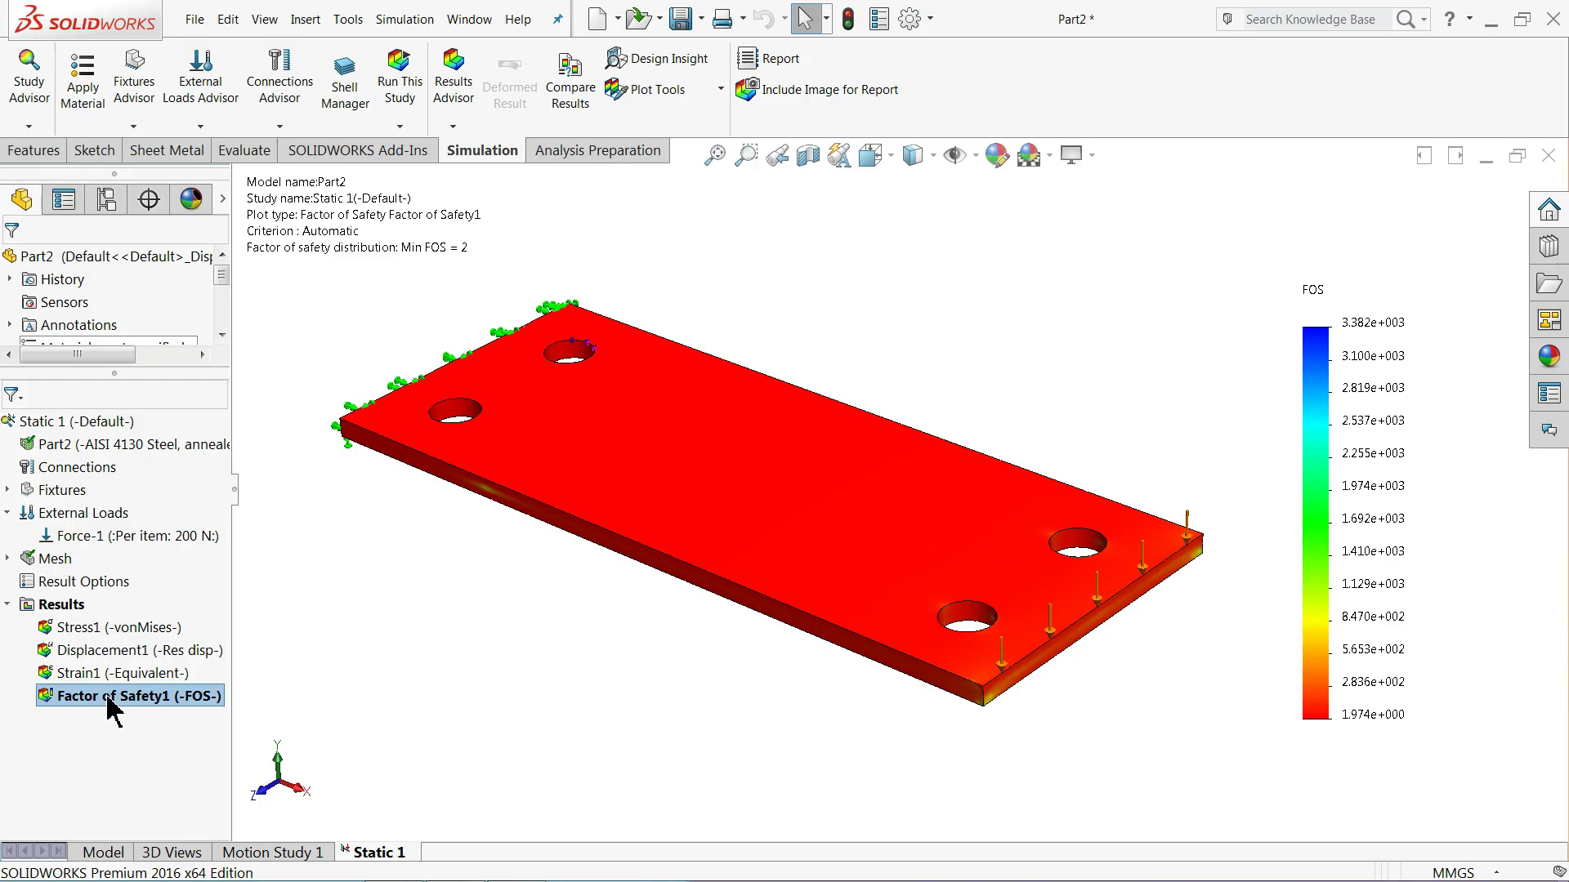
right_click(109, 701)
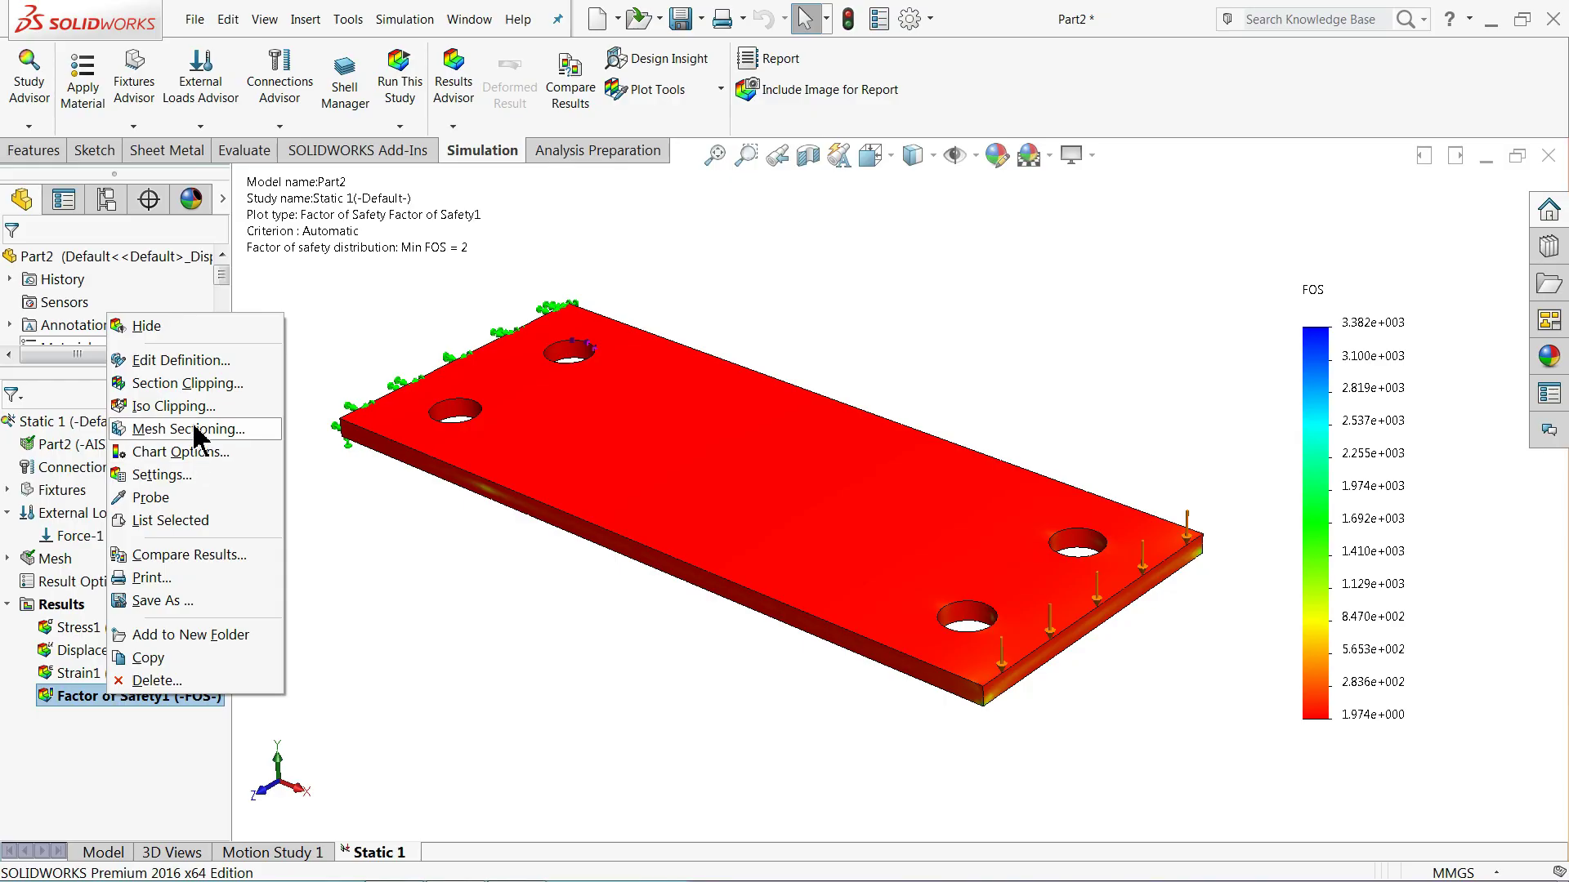
click(196, 360)
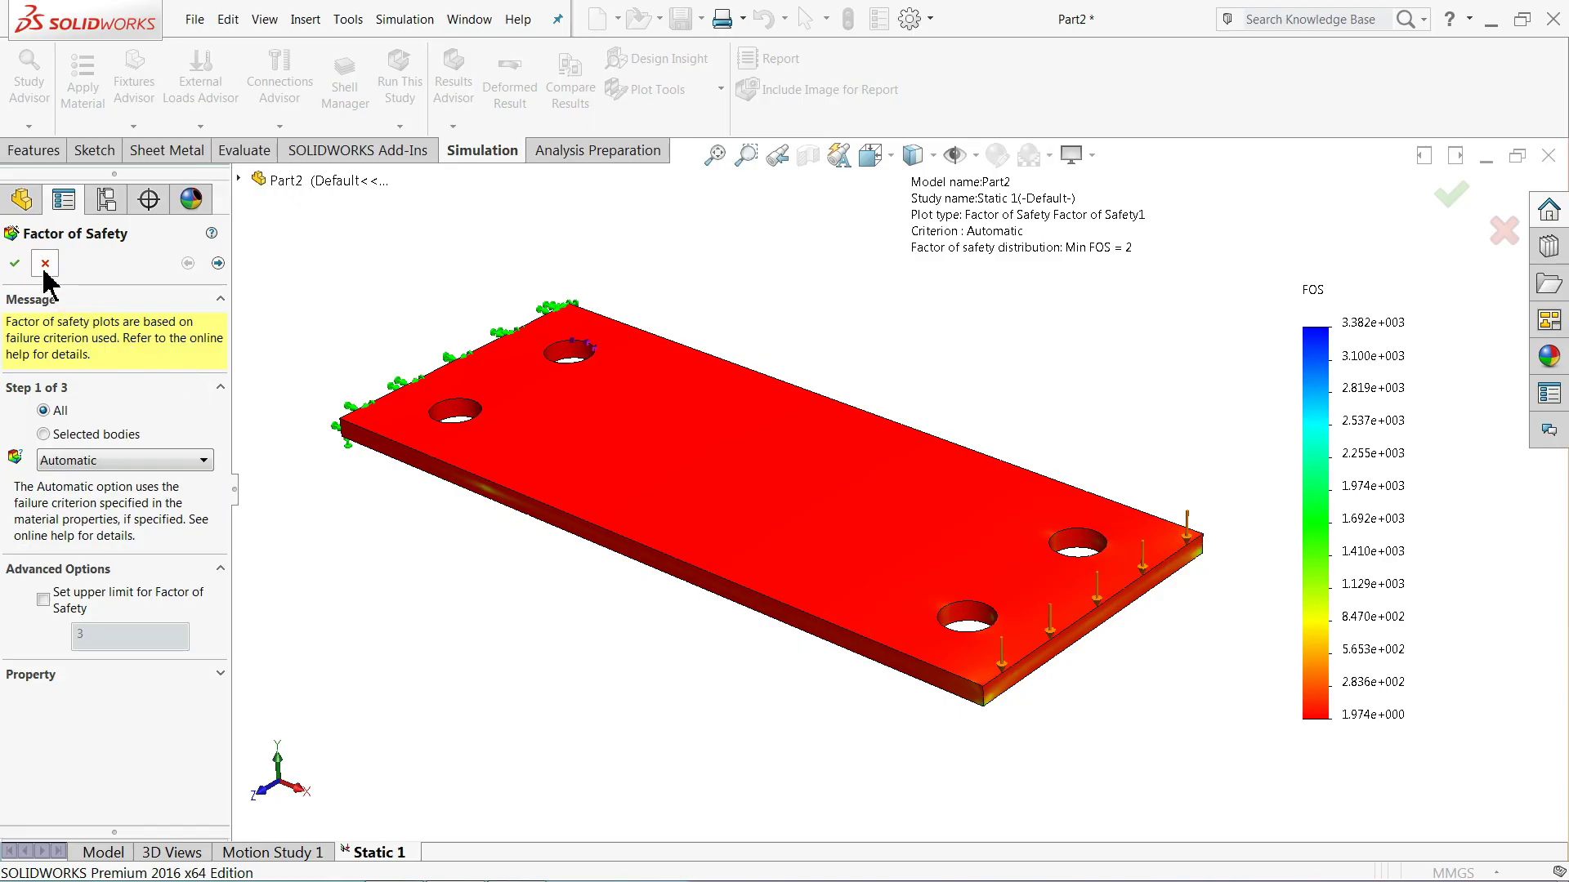
click(15, 263)
Show the minimum and maximum annotations on the factor of safety plot.
right_click(123, 703)
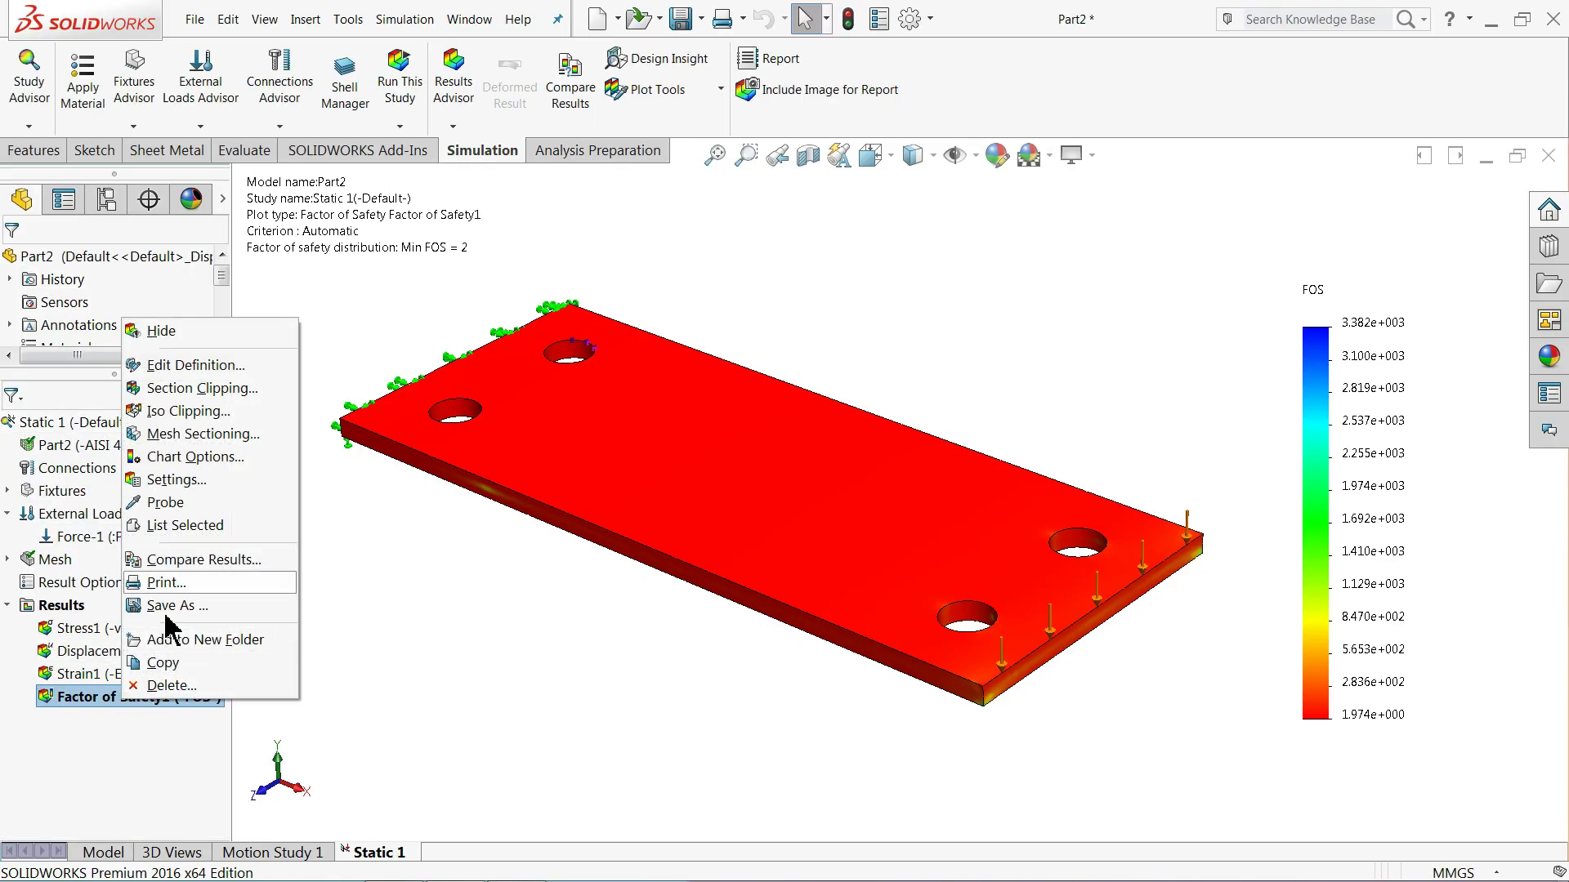
click(195, 456)
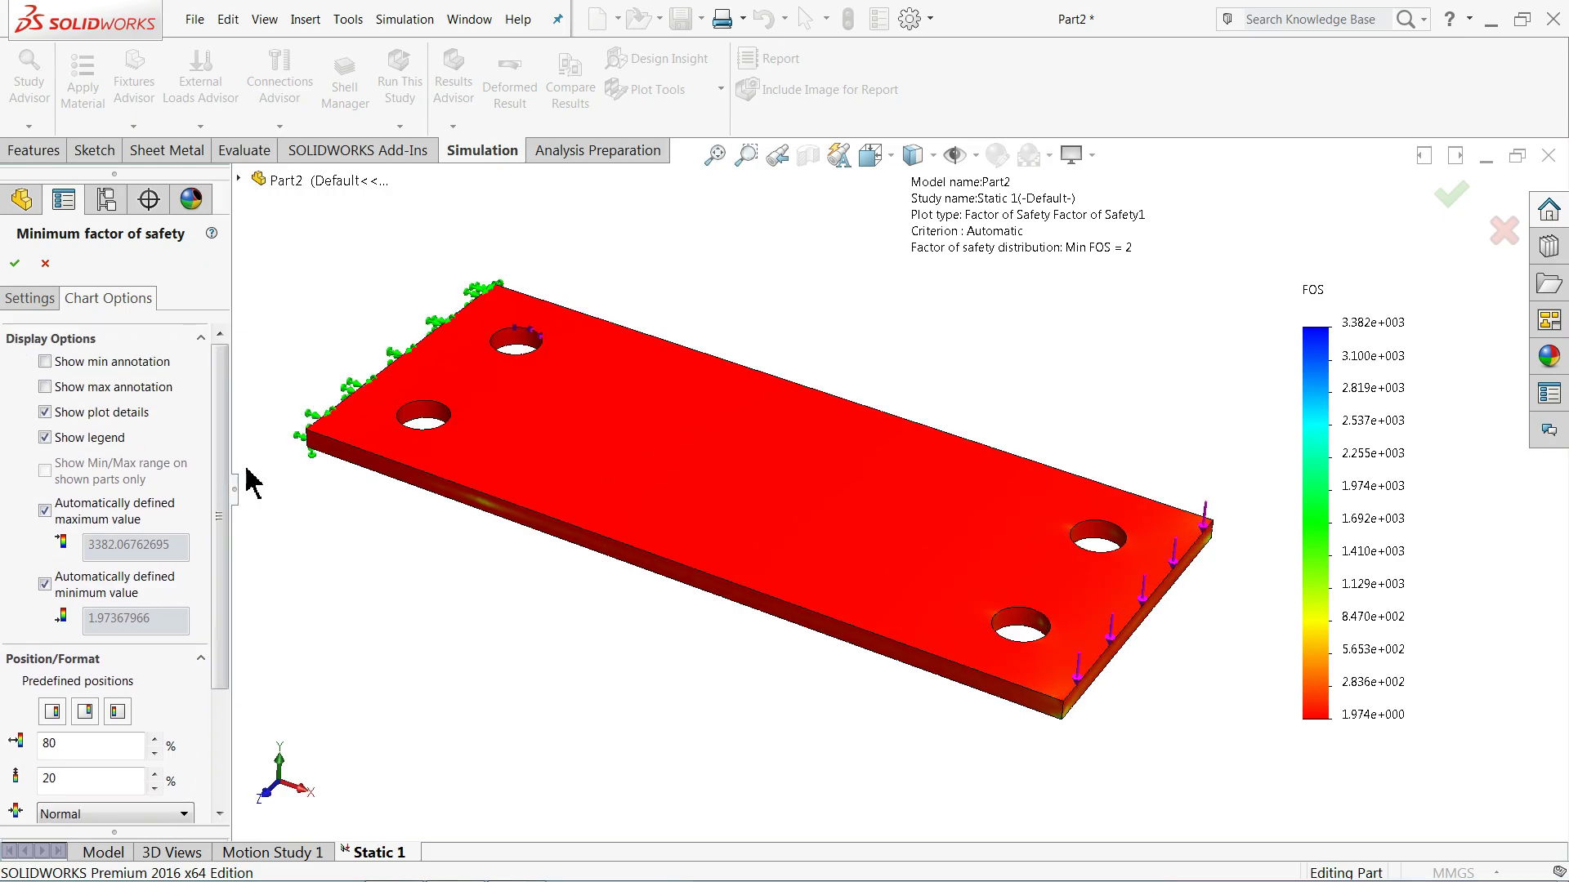
click(44, 387)
click(44, 361)
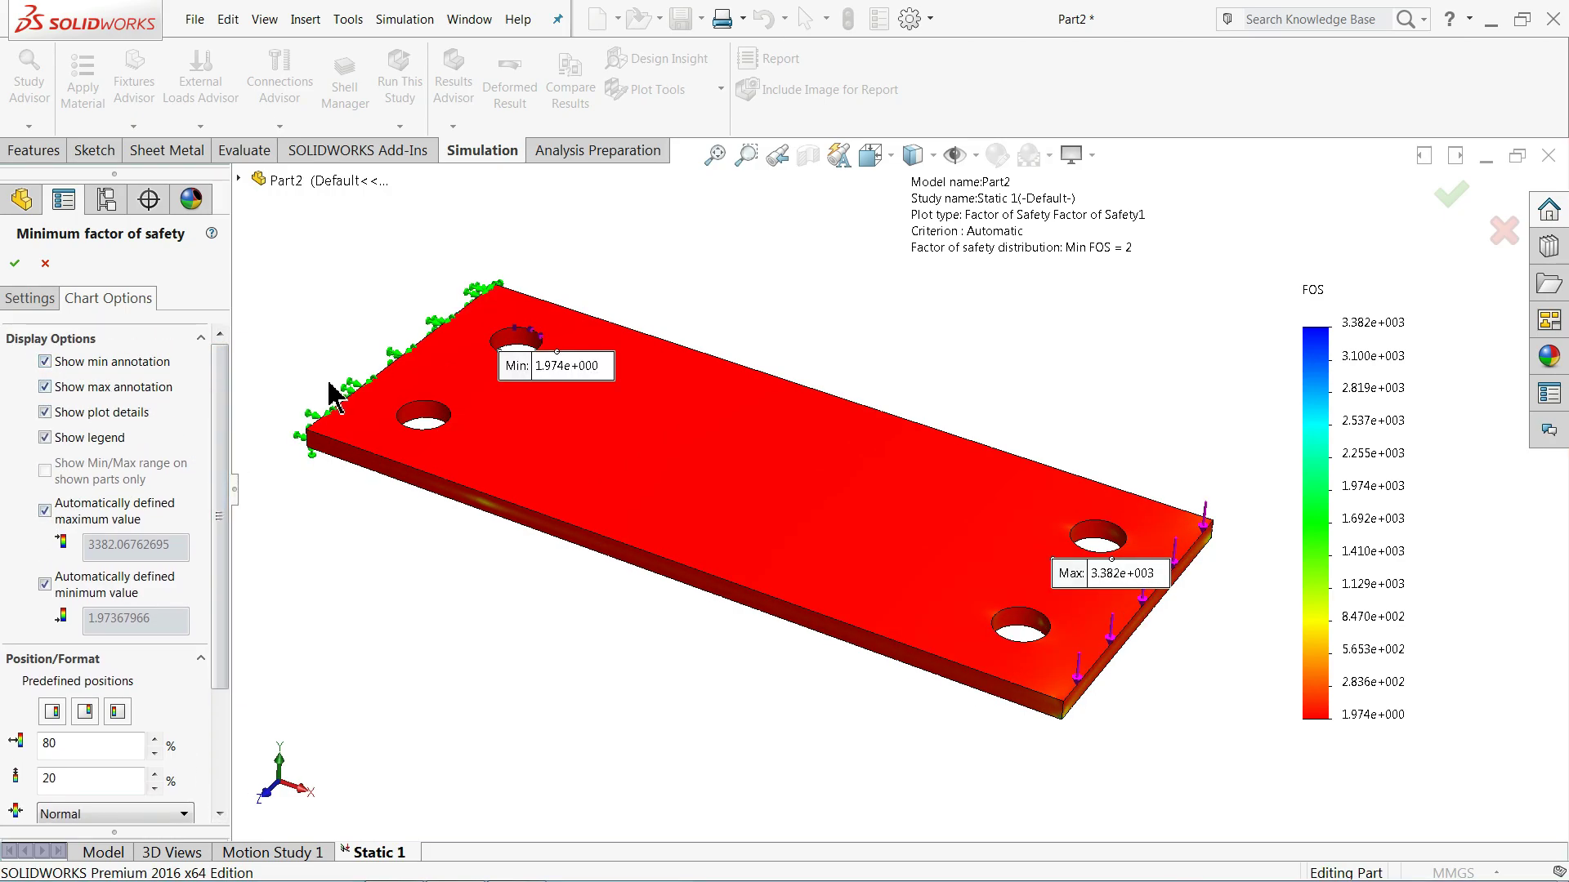
Set the factor of safety legend to a manual range with maximum 5 and minimum 0, and accept the chart options.
click(45, 511)
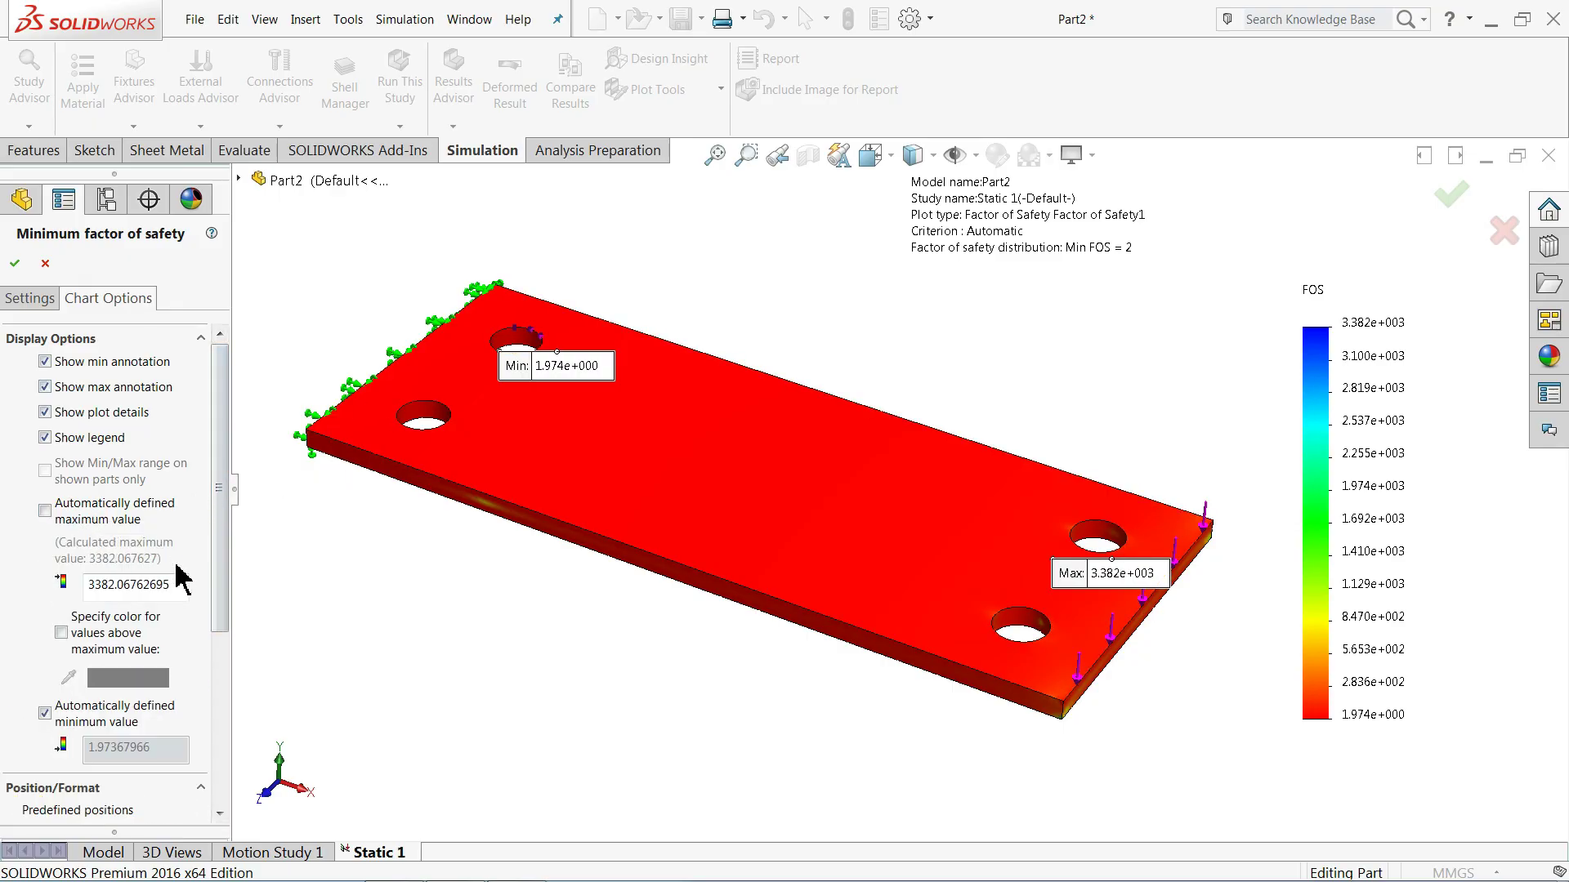
drag(181, 586, 90, 590)
text(5)
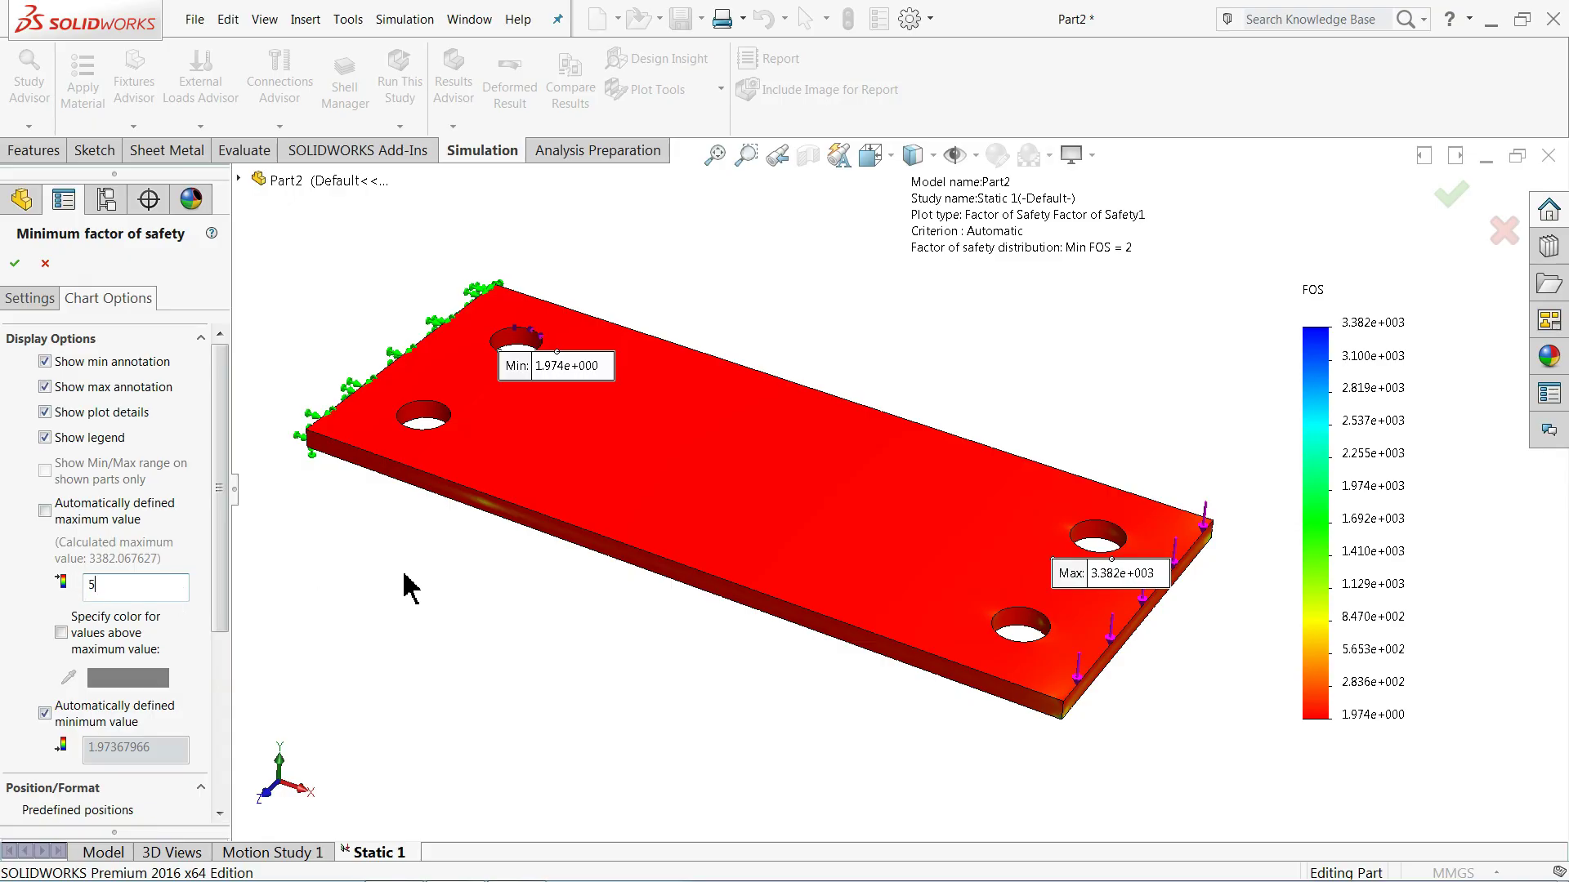
click(45, 713)
drag(164, 787, 98, 793)
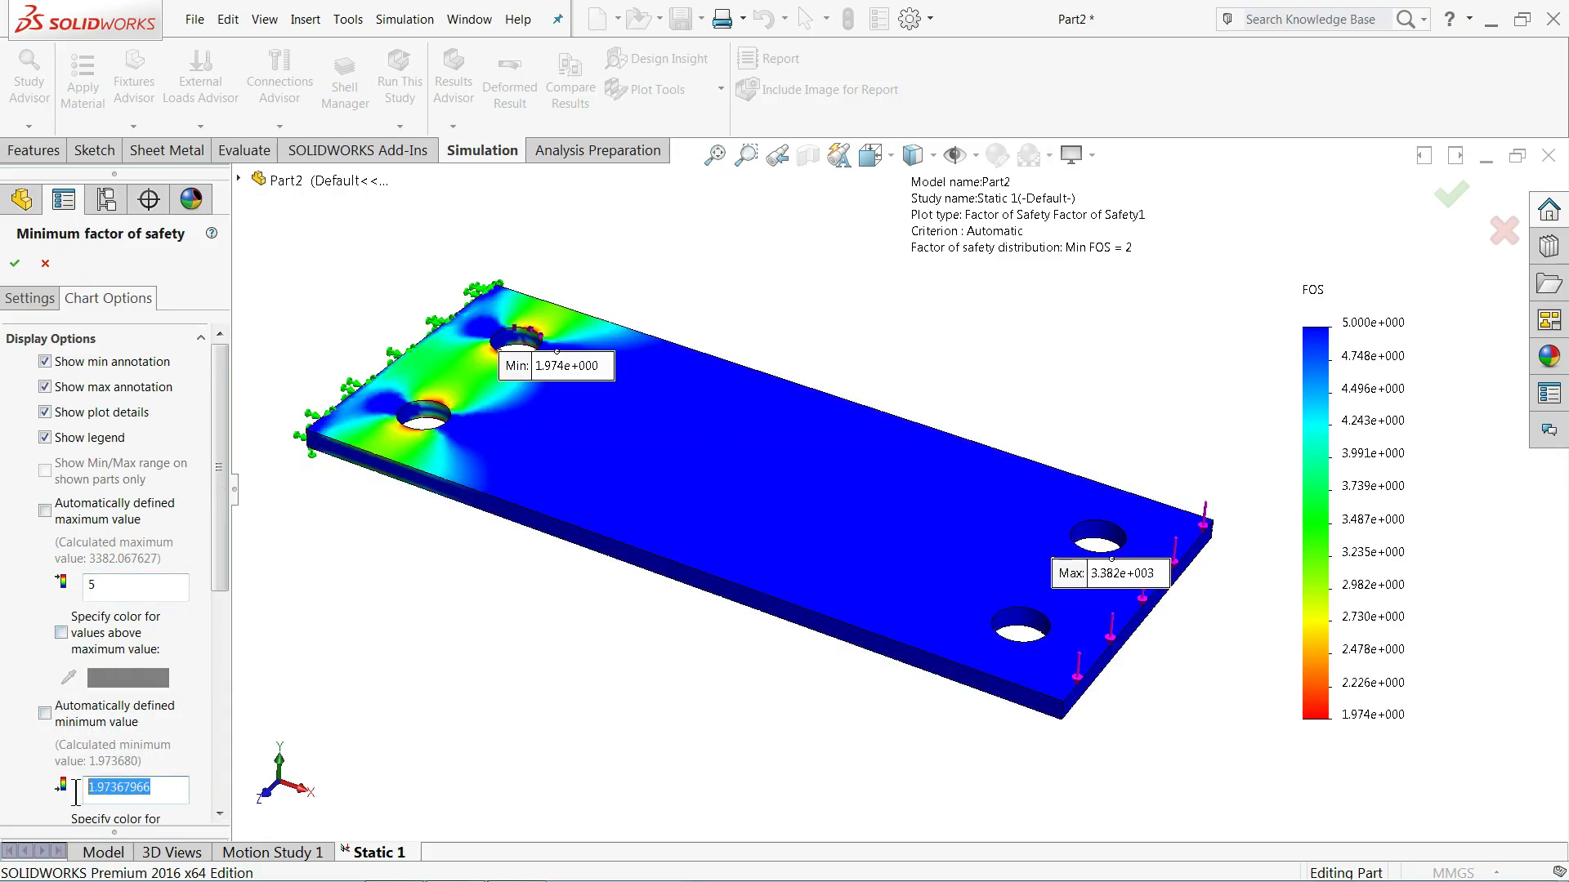
text(0)
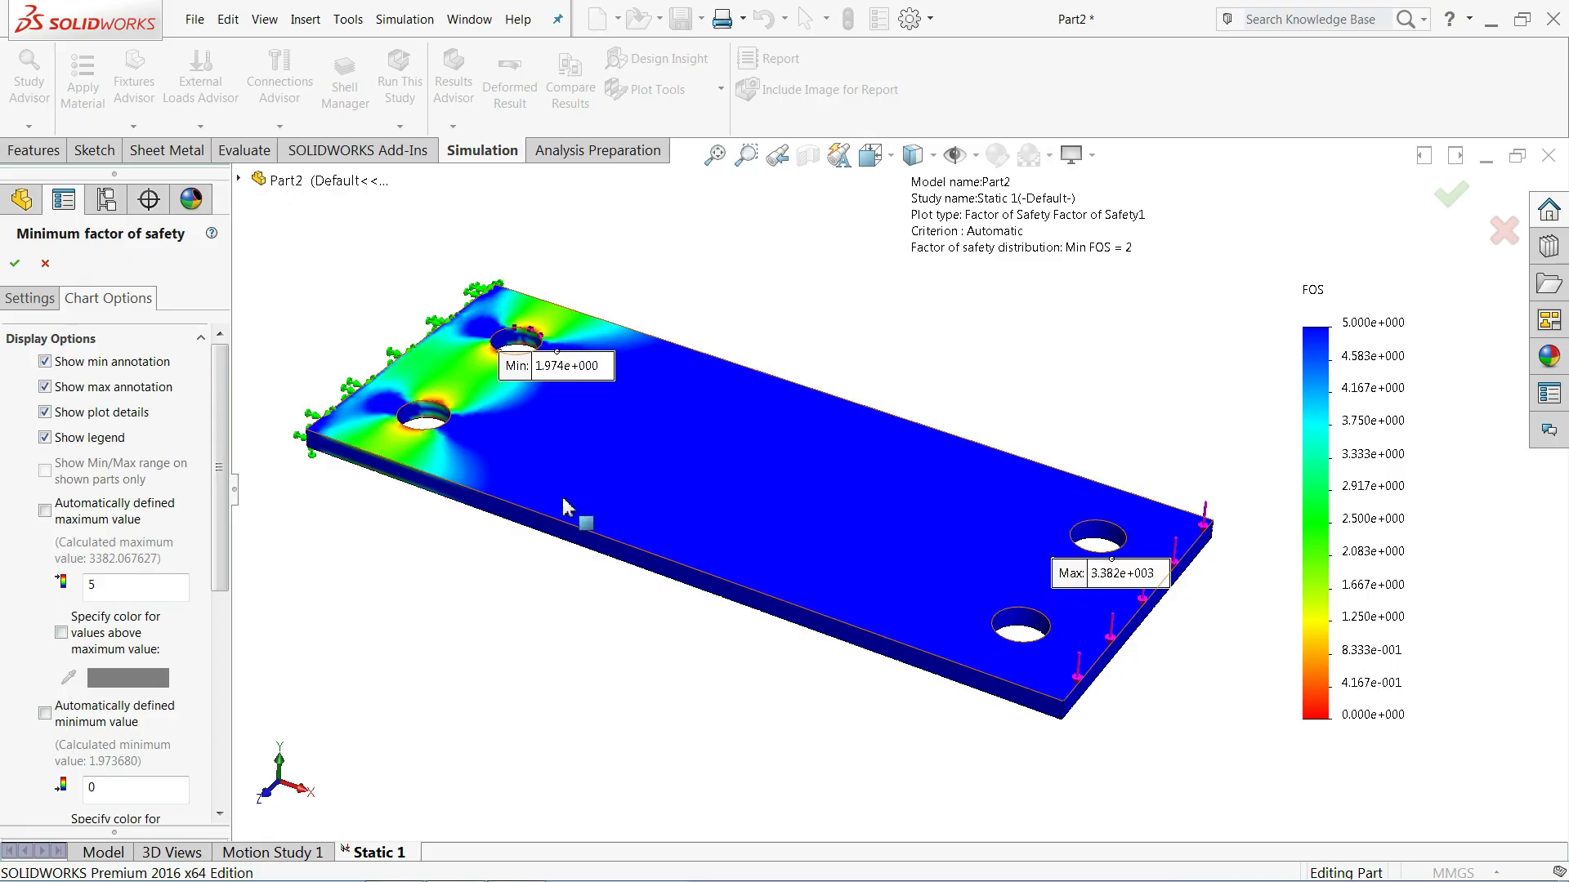
scroll(529, 433, down, 4)
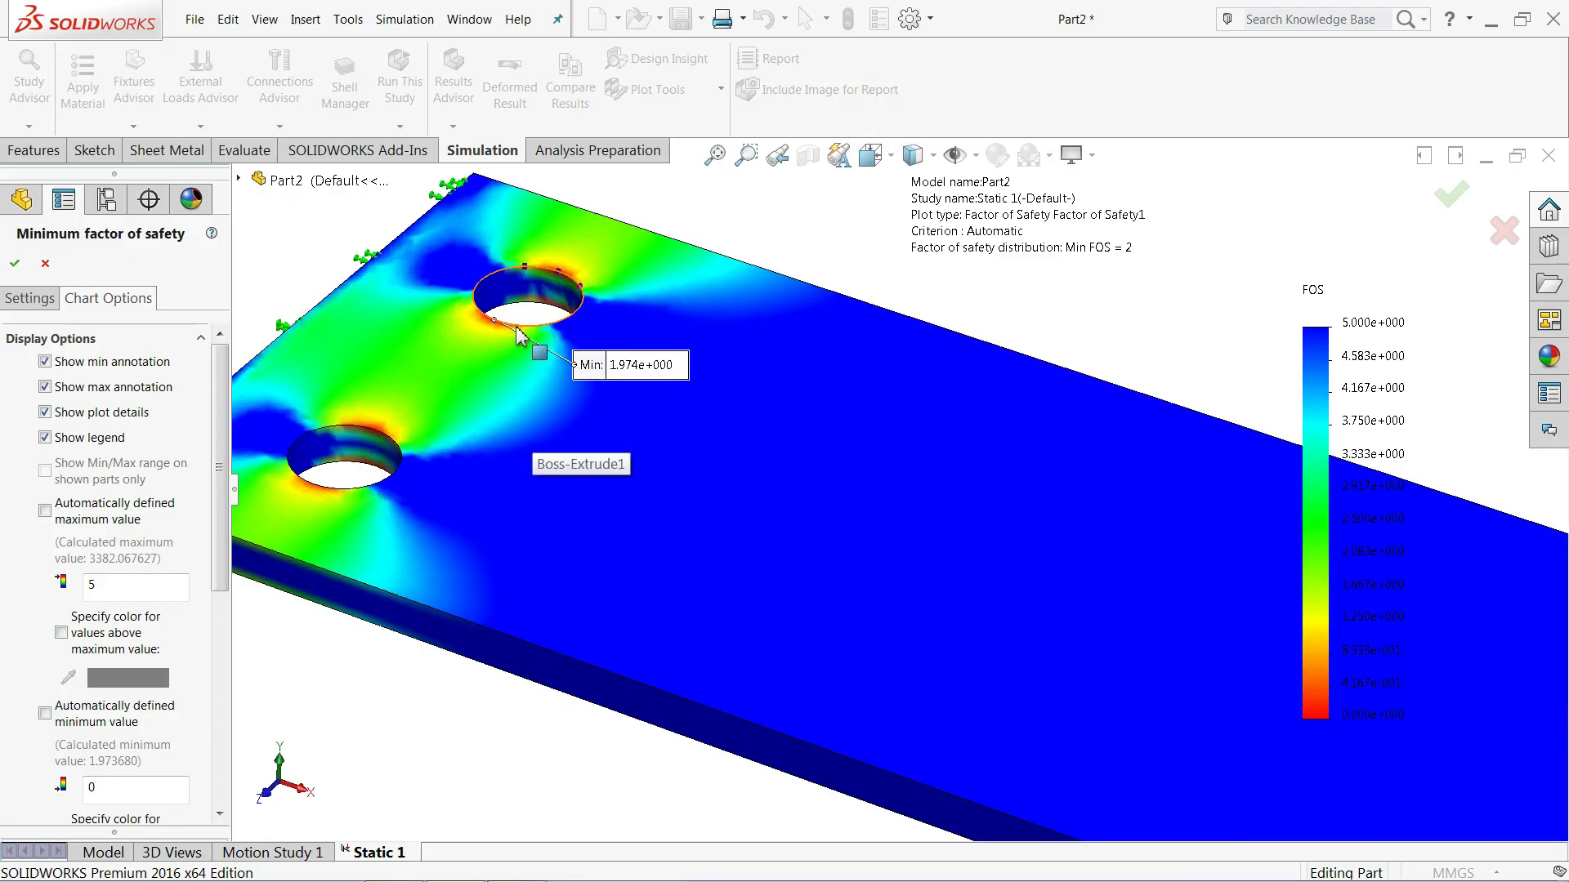
scroll(531, 351, up, 5)
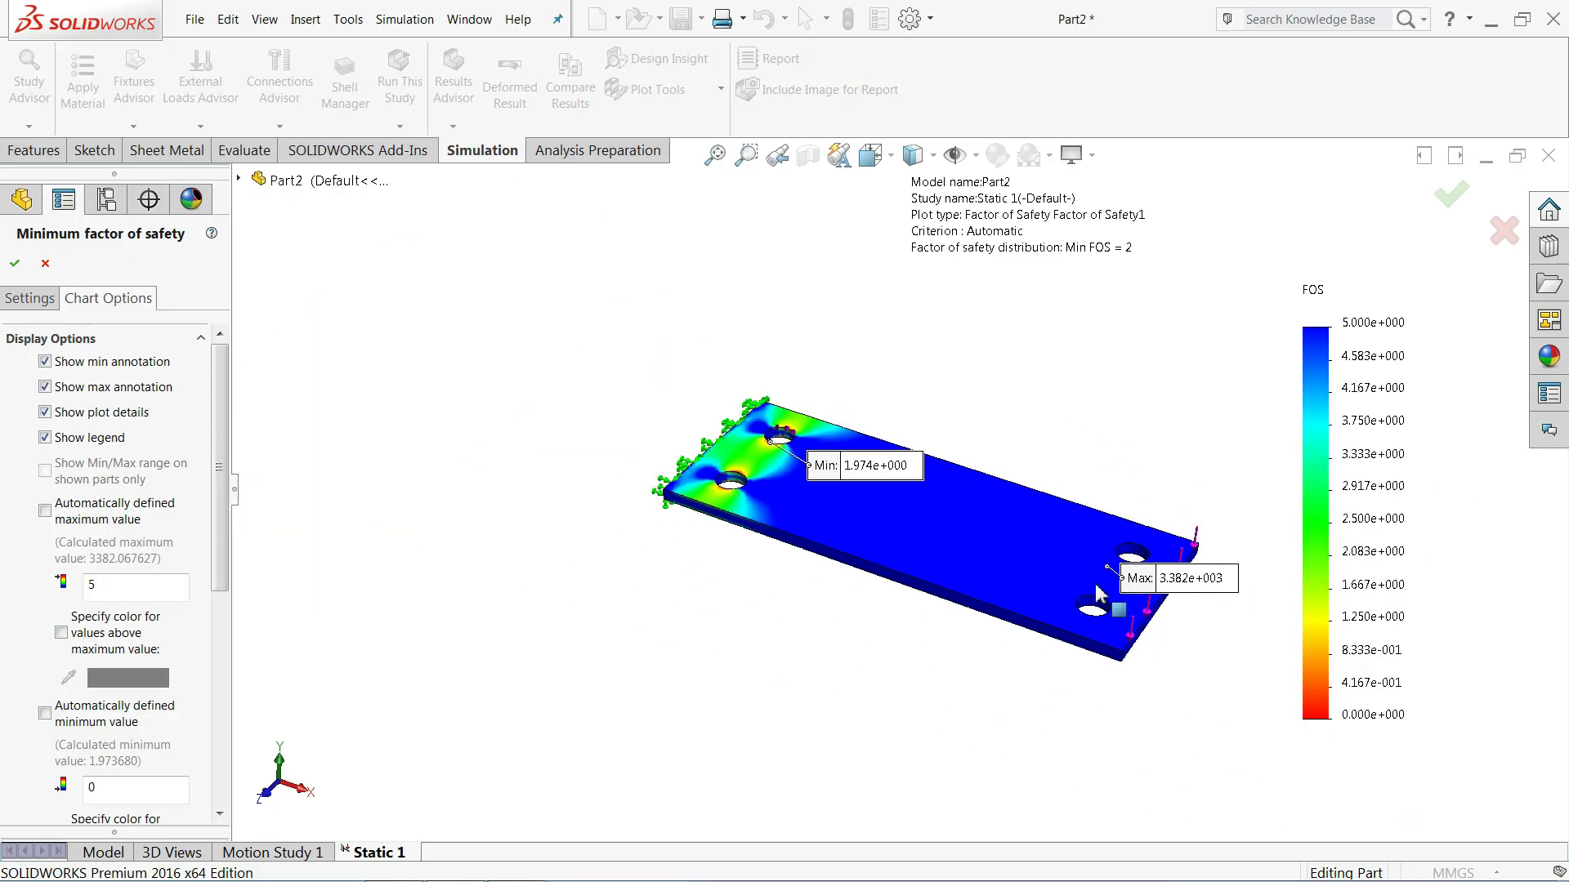
scroll(1099, 594, down, 3)
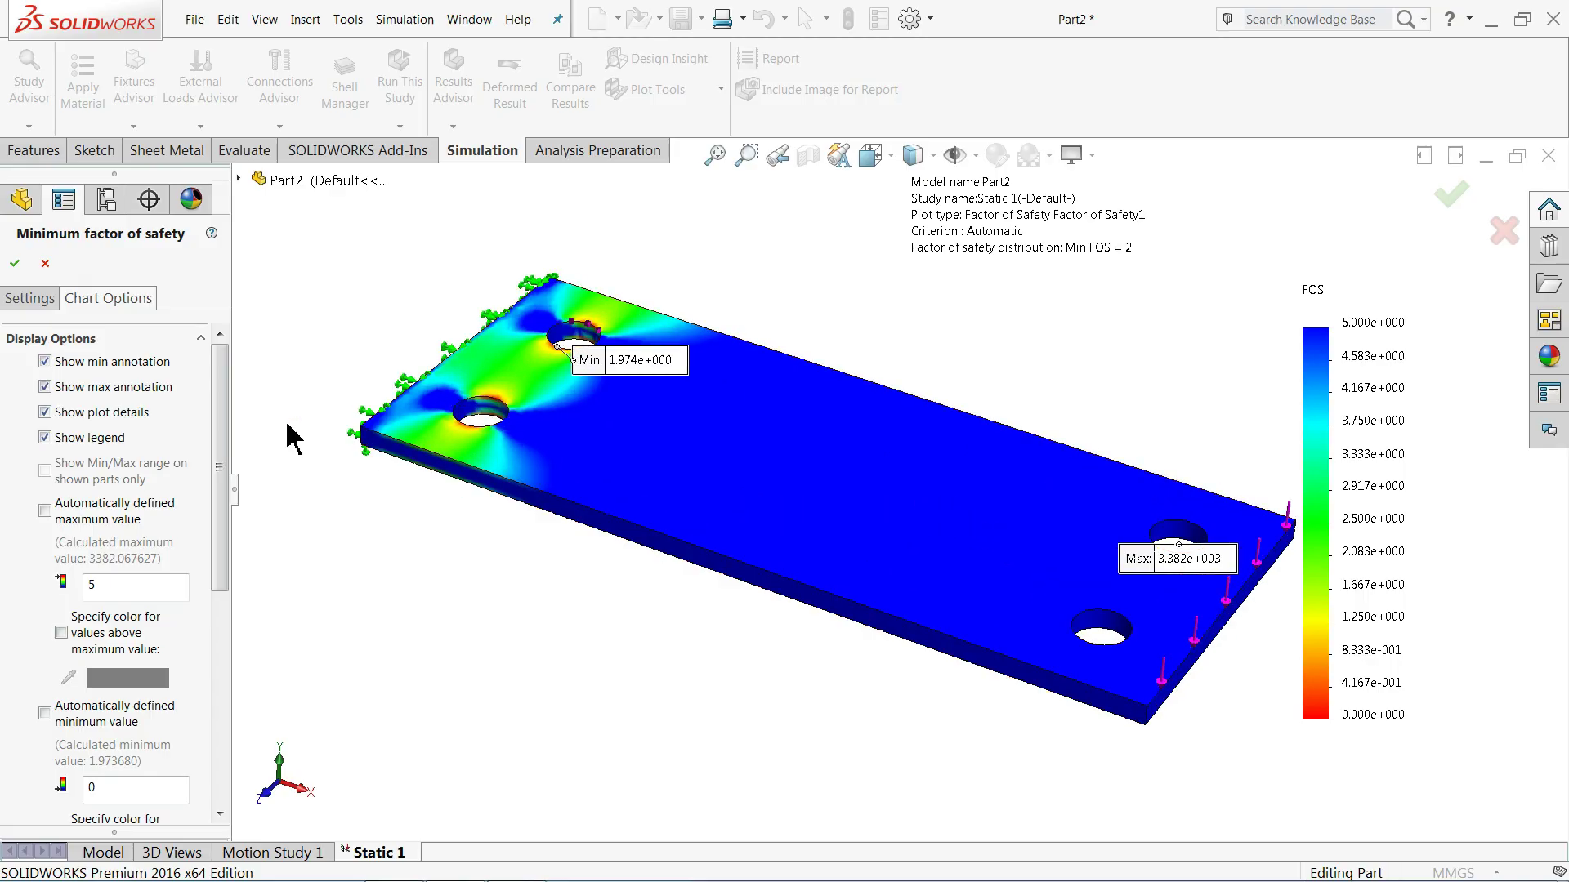
click(15, 263)
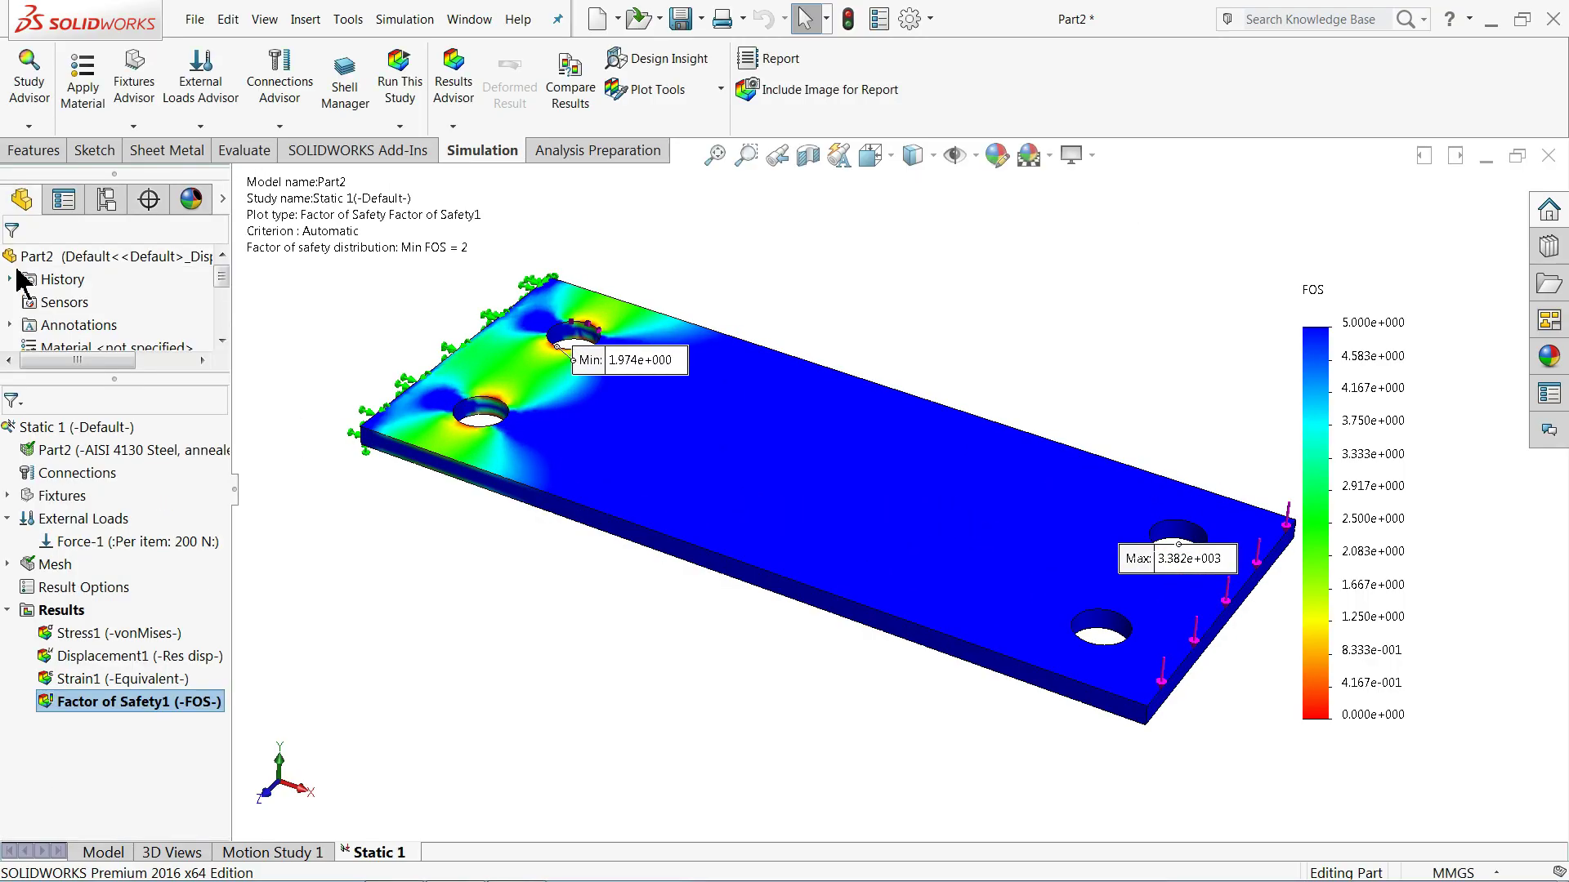
middle_drag(318, 359, 323, 399)
key(Escape)
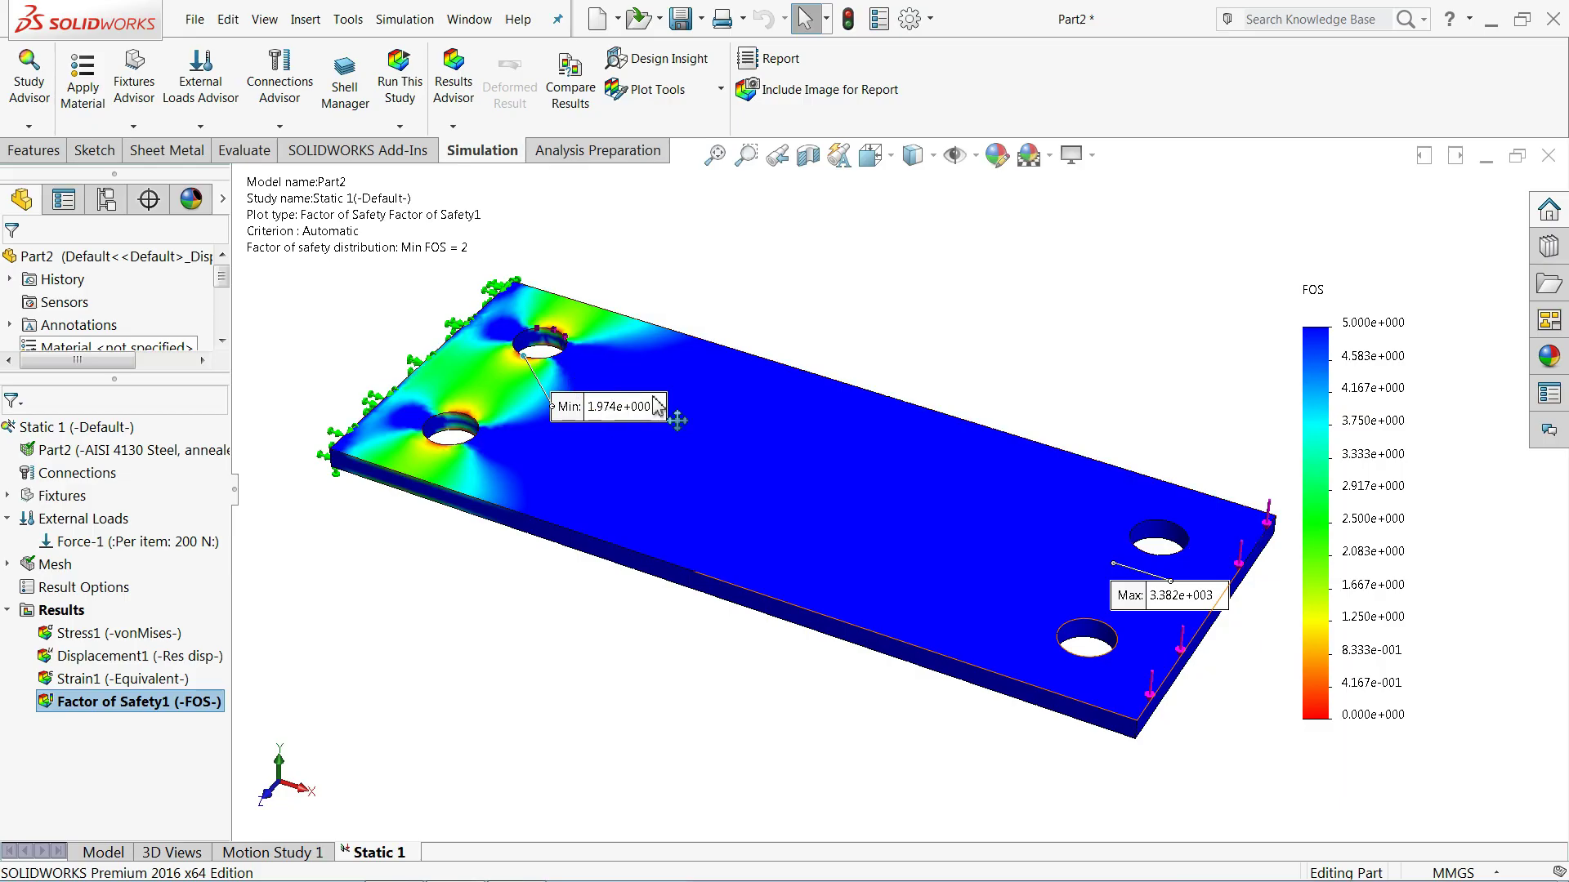
middle_drag(690, 450, 720, 393)
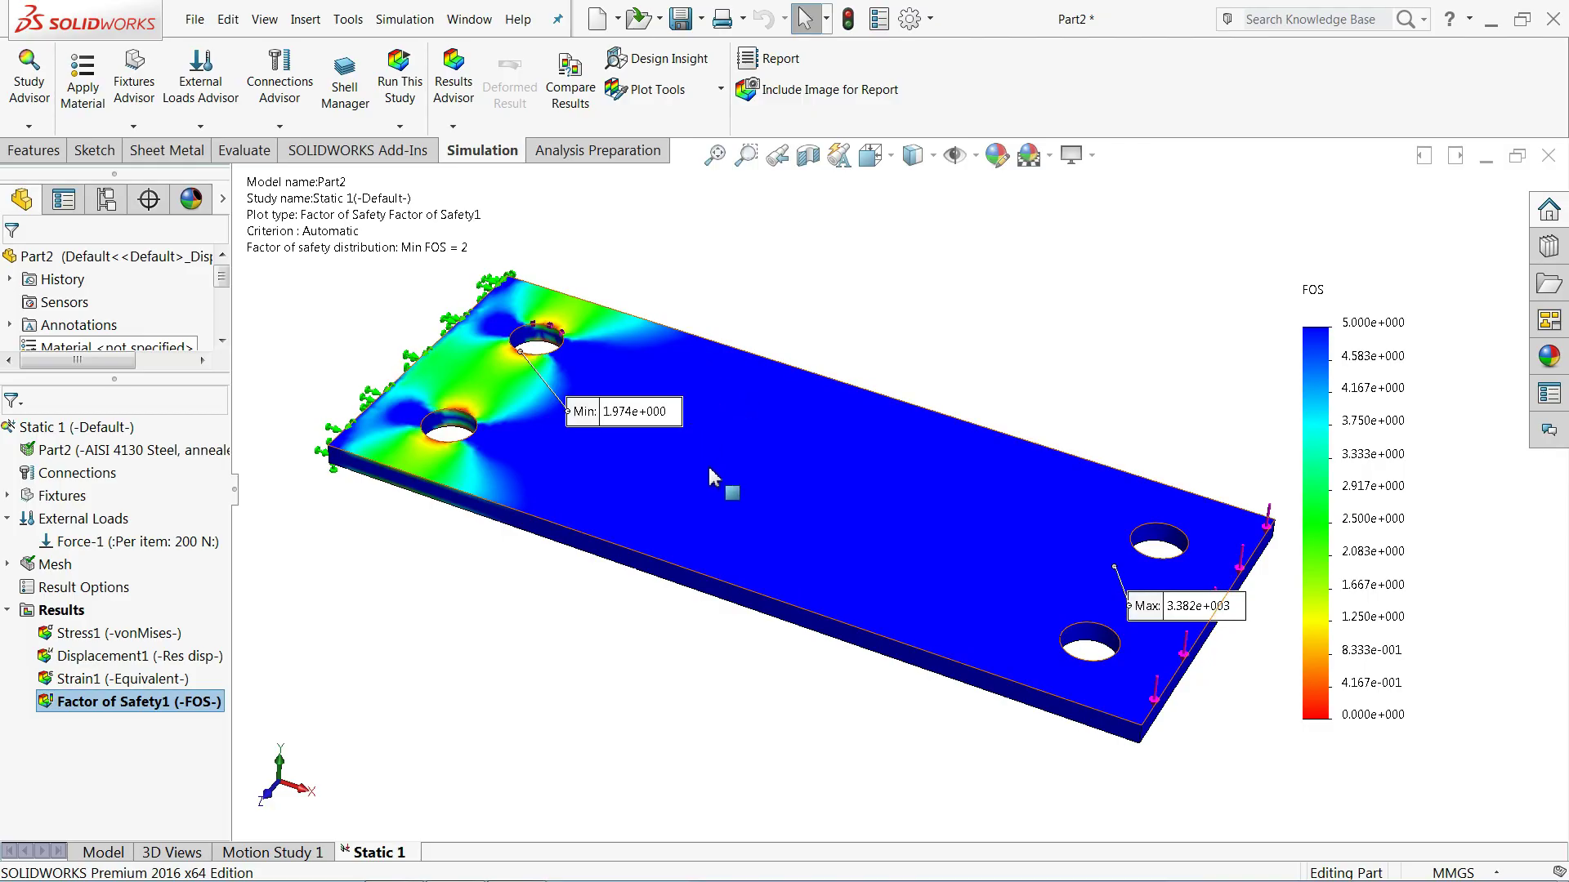